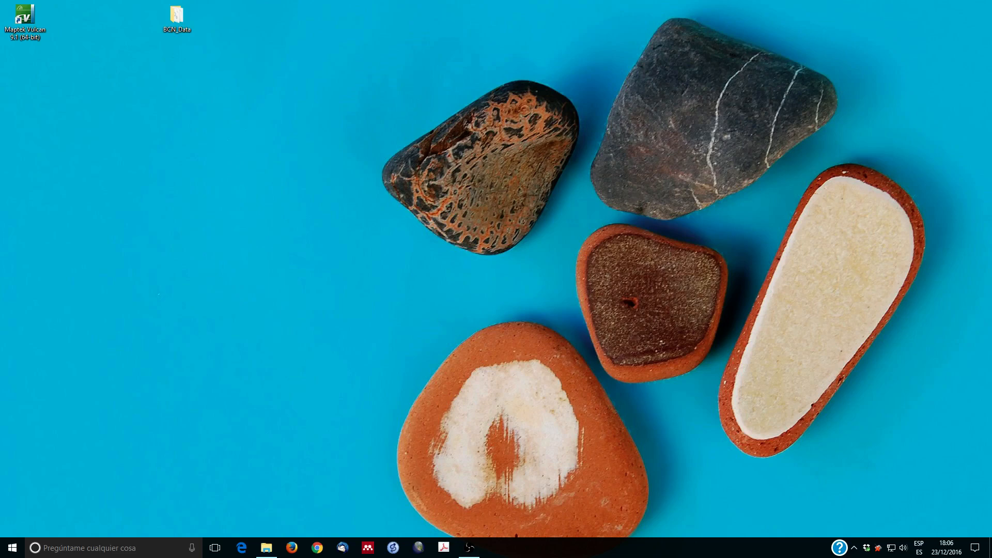
Step: Launch Maptek Vulcan, start Envisage in the BCN_Data folder and open the bcn.dgd.isis design database
double_click(21, 10)
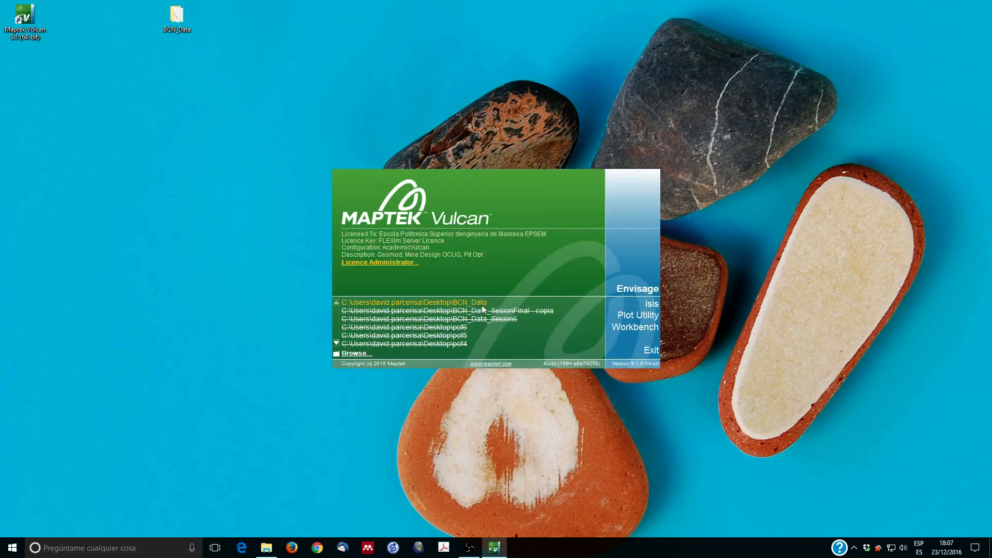
click(647, 289)
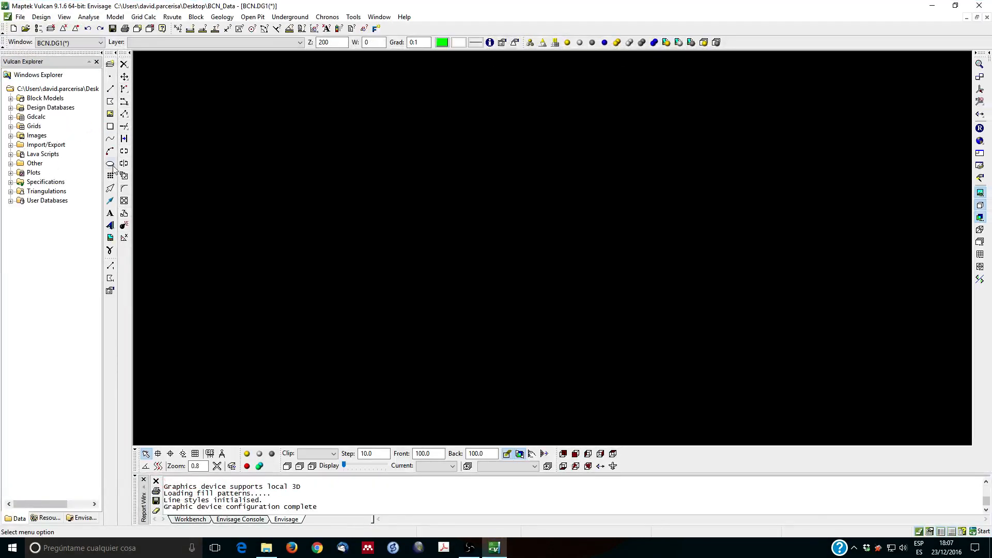
click(11, 108)
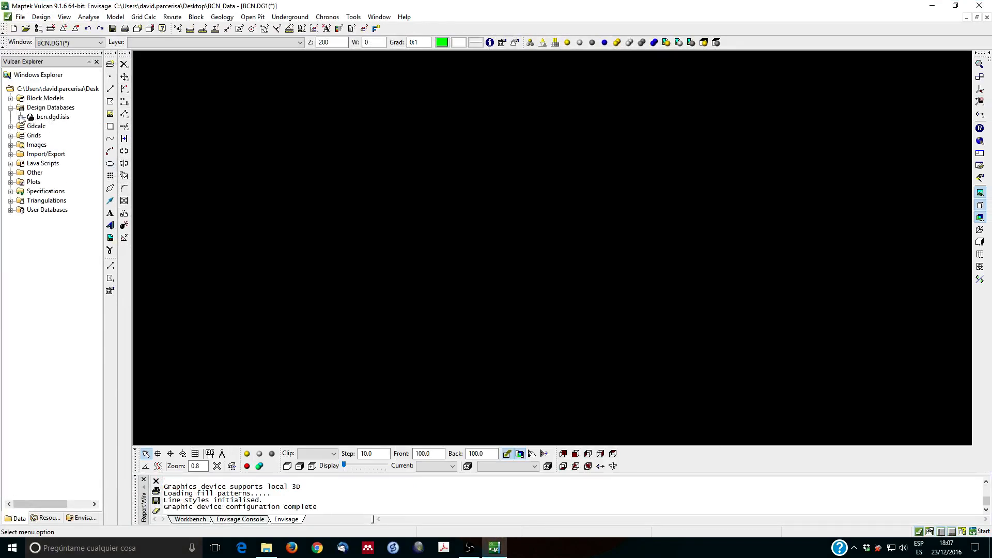
double_click(50, 118)
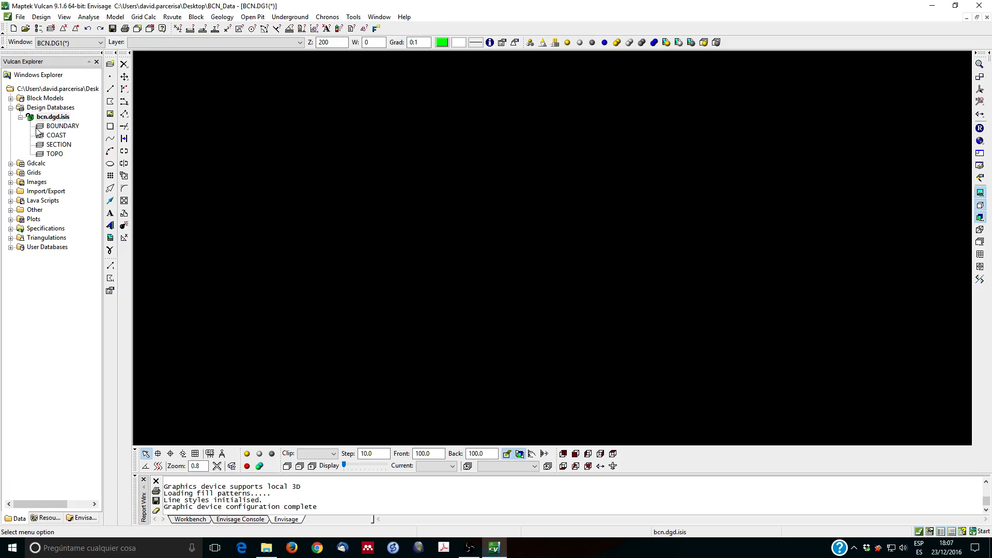
Step: Load the Topo_BCN.00t triangulation into the view
click(10, 238)
double_click(54, 256)
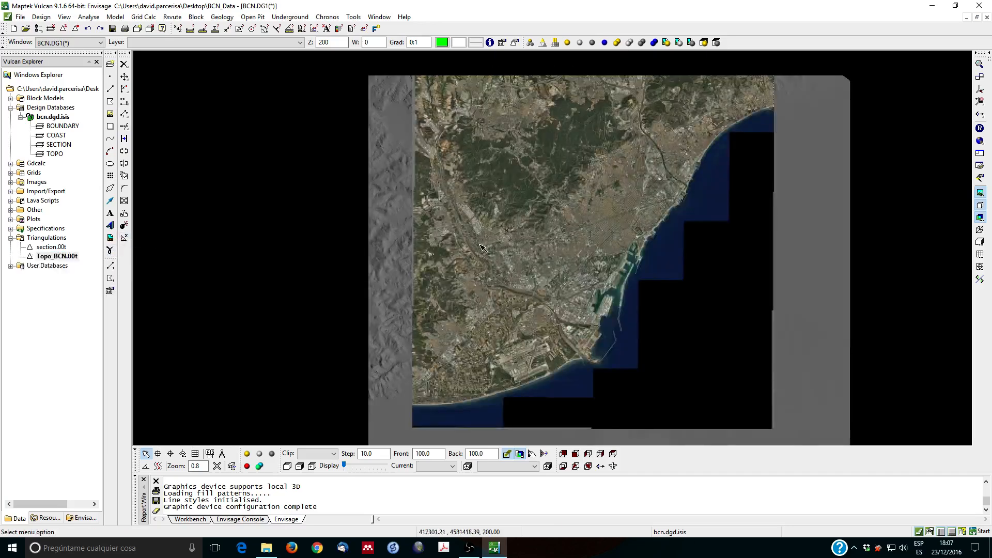
scroll(574, 256, down, 3)
scroll(573, 255, up, 4)
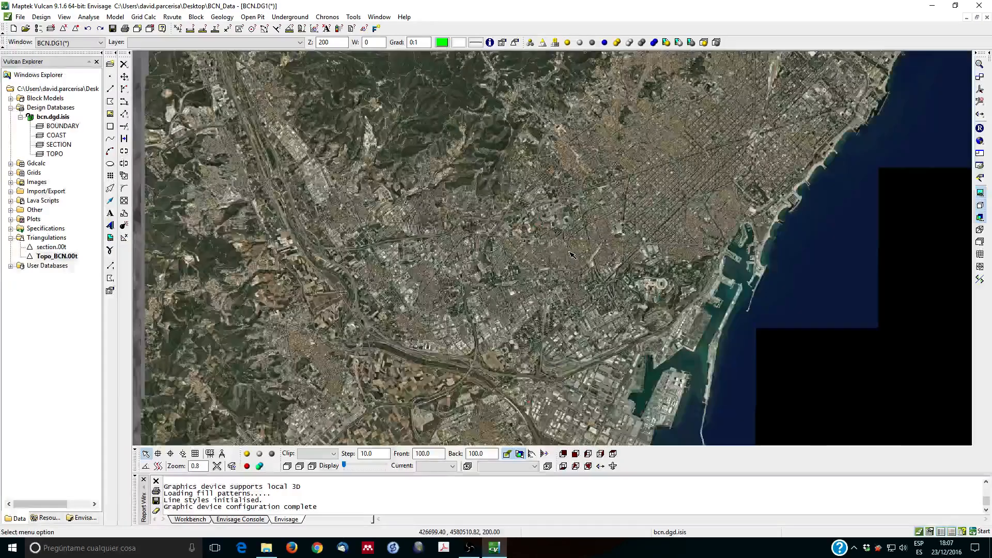
scroll(570, 253, down, 3)
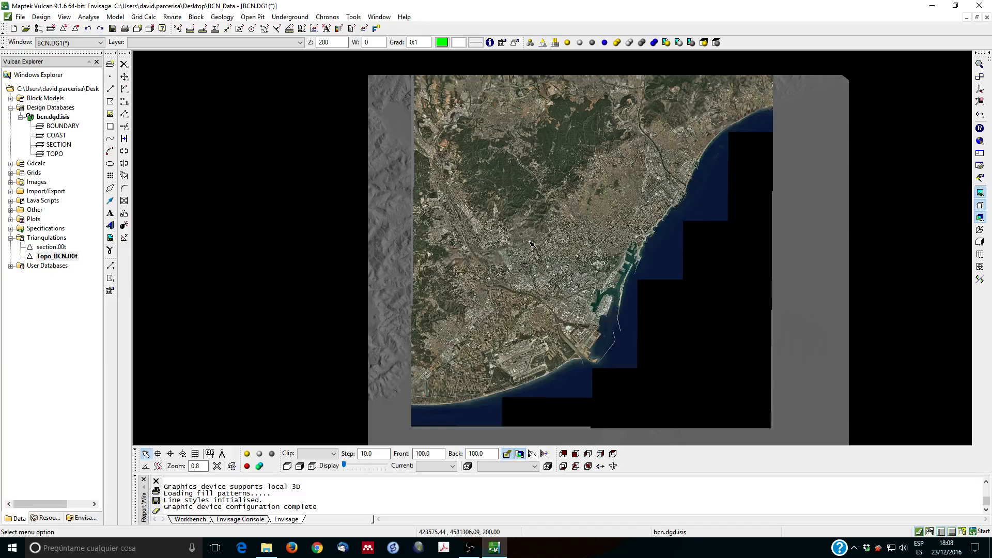
Step: Change the texture of the Topo_BCN.00t triangulation to Gracia_GEO.ireg
right_click(531, 243)
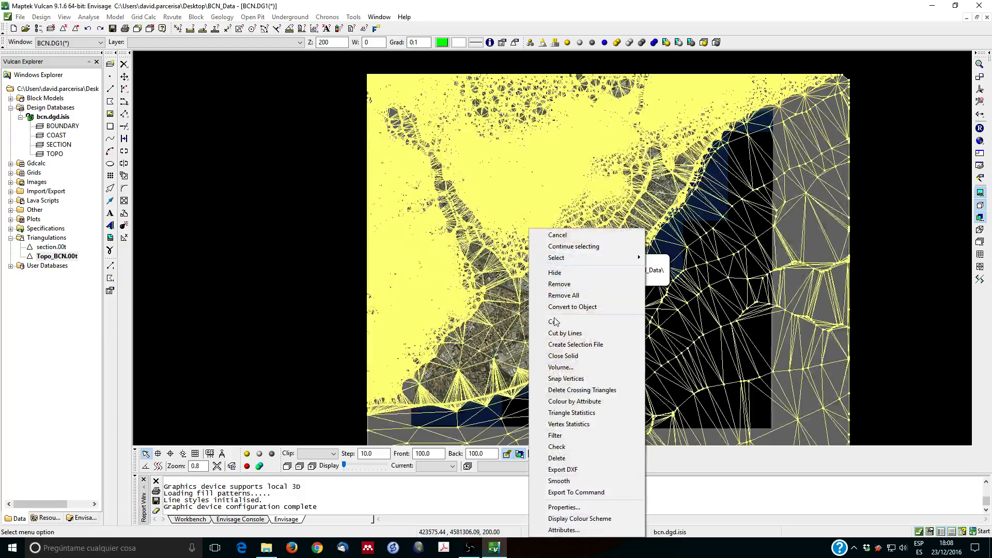
click(577, 507)
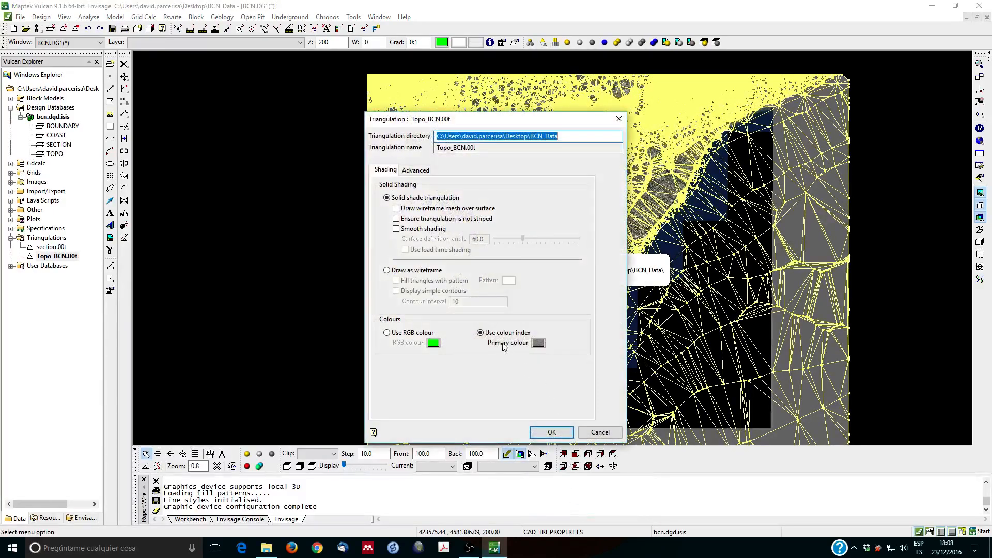
click(414, 171)
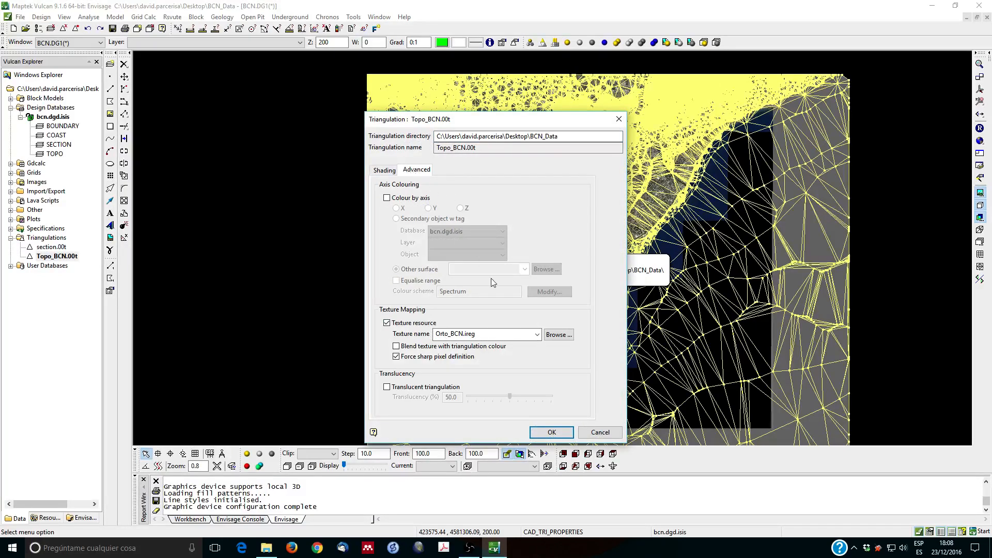
click(536, 336)
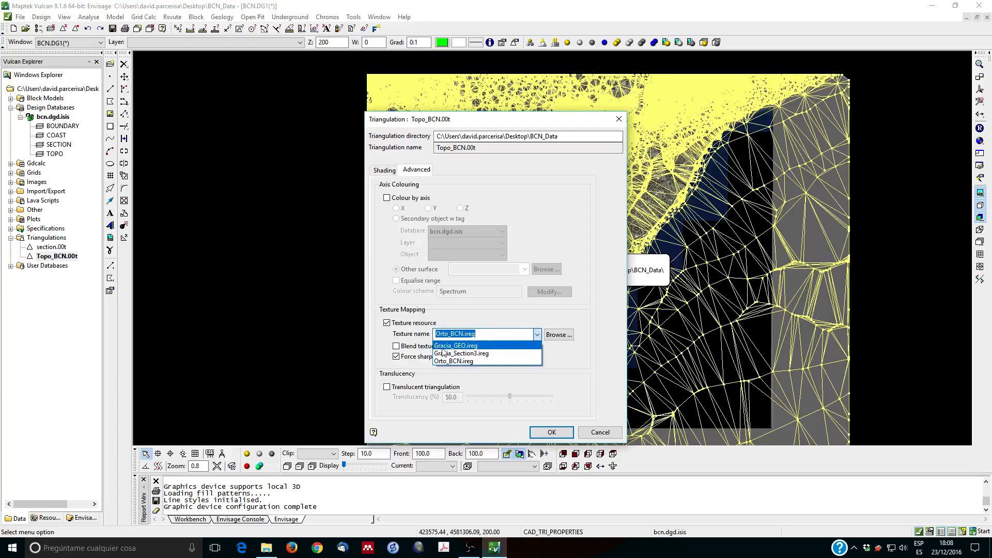
click(460, 346)
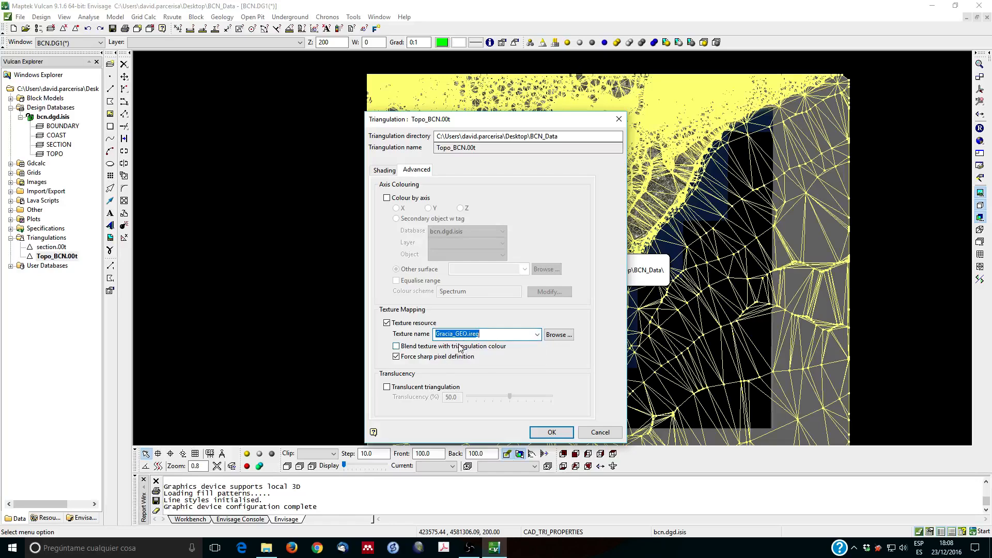
click(553, 433)
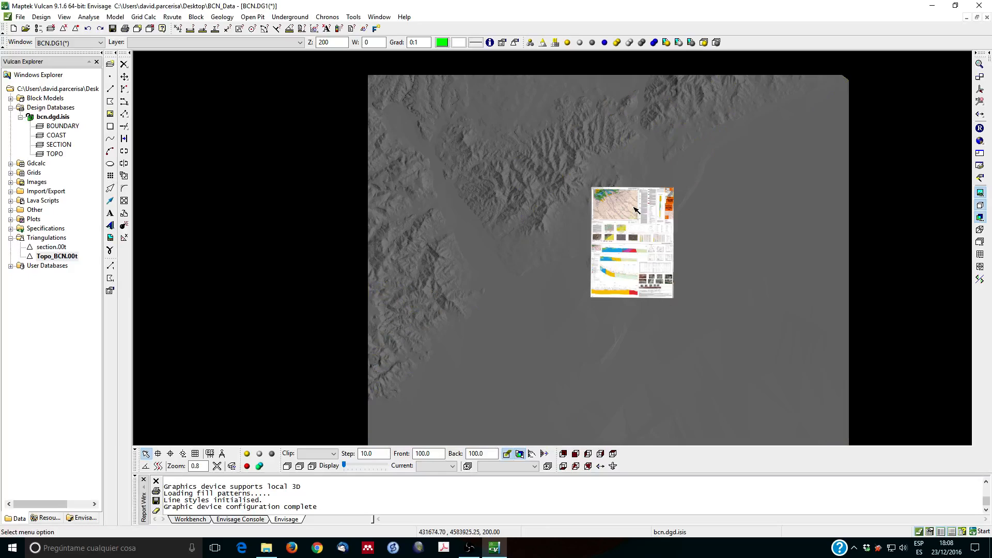
Step: Examine the geological map draped over the topography and locate both ends of section line III
scroll(636, 209, up, 4)
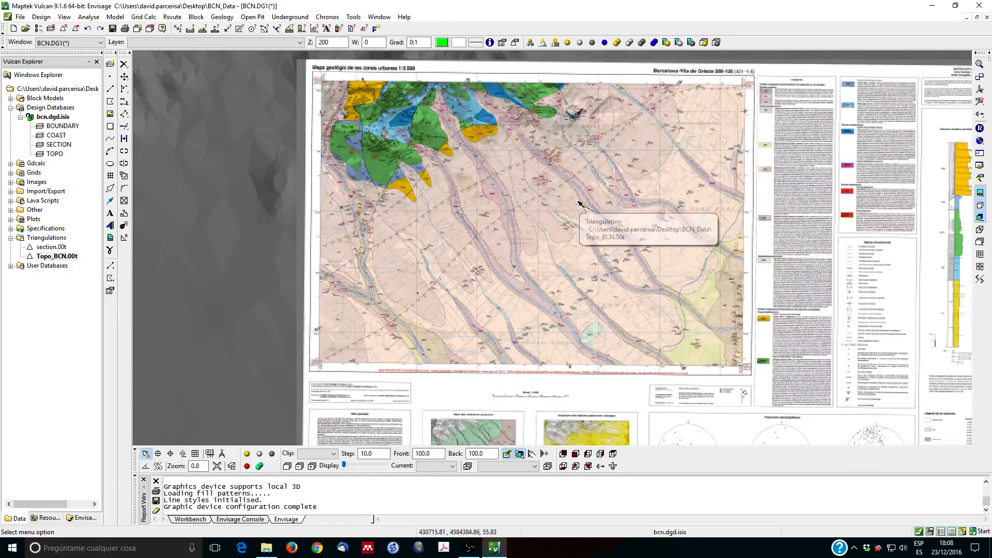
scroll(579, 203, up, 1)
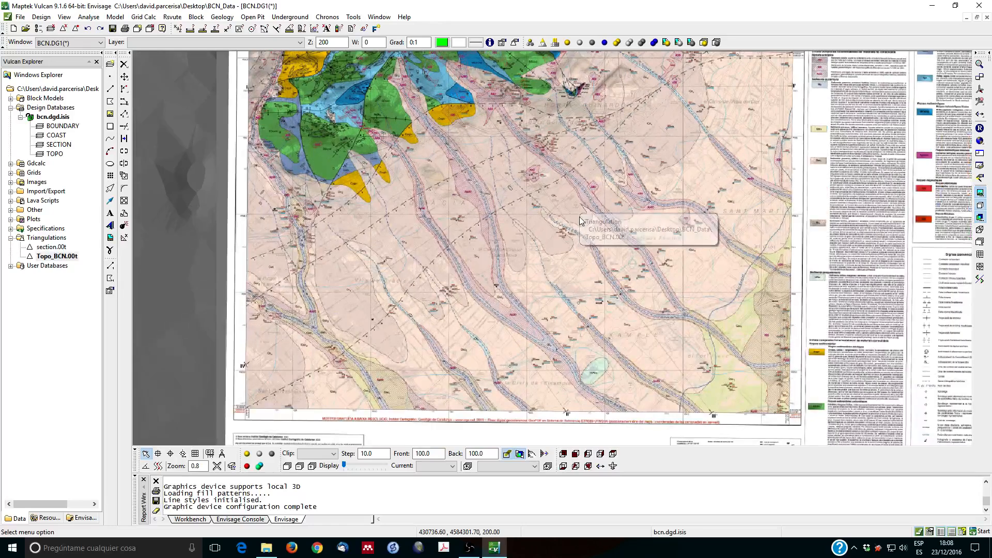
scroll(579, 216, down, 1)
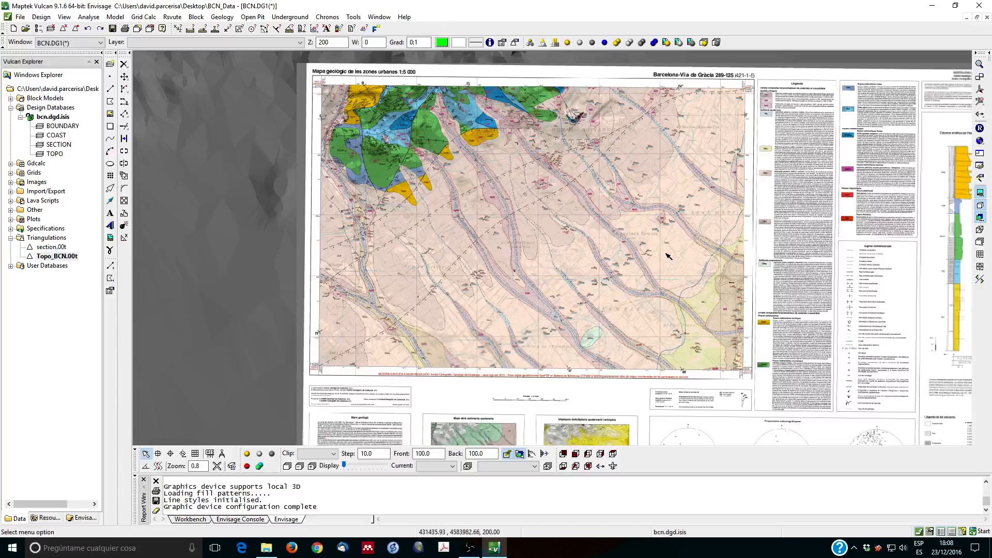
scroll(589, 218, up, 1)
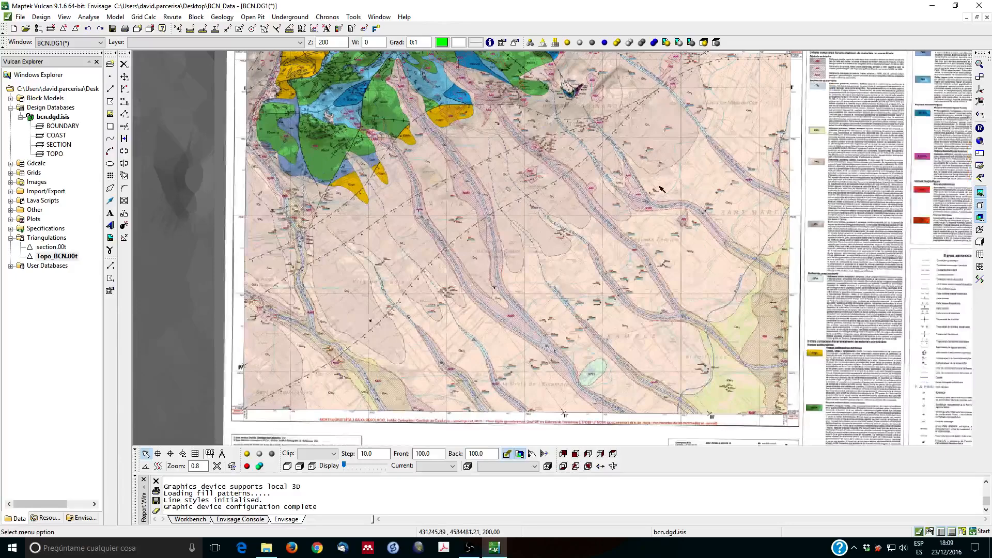
scroll(709, 283, down, 1)
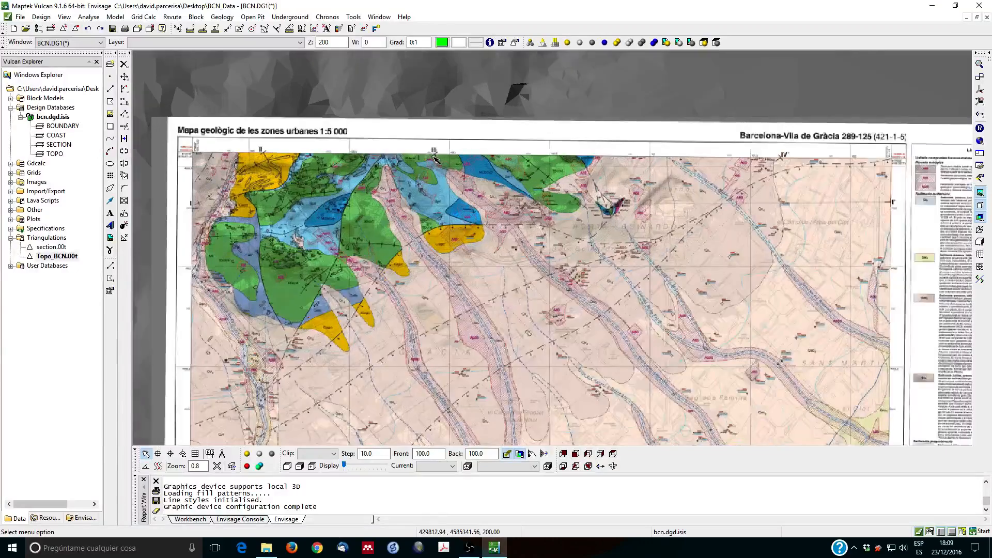
scroll(438, 159, up, 2)
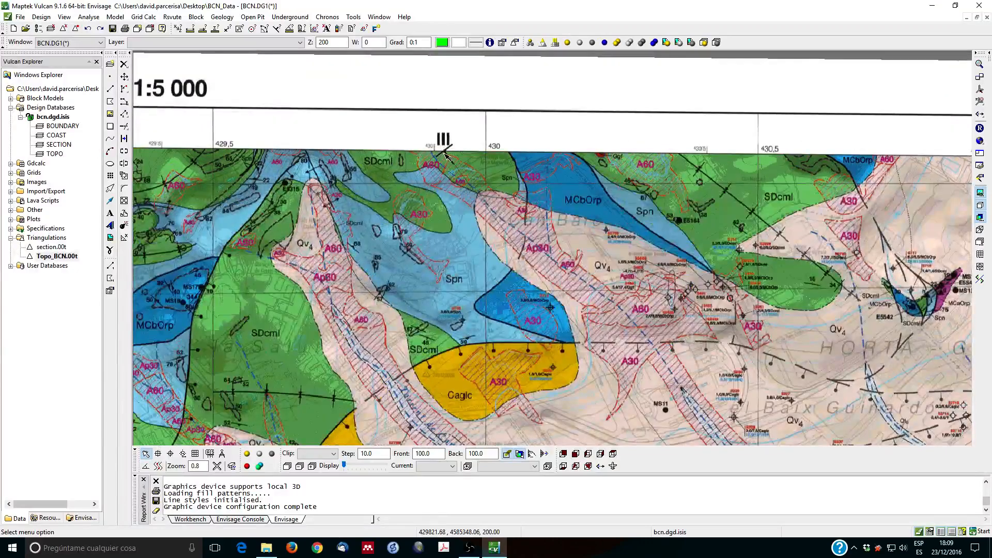
scroll(451, 154, down, 3)
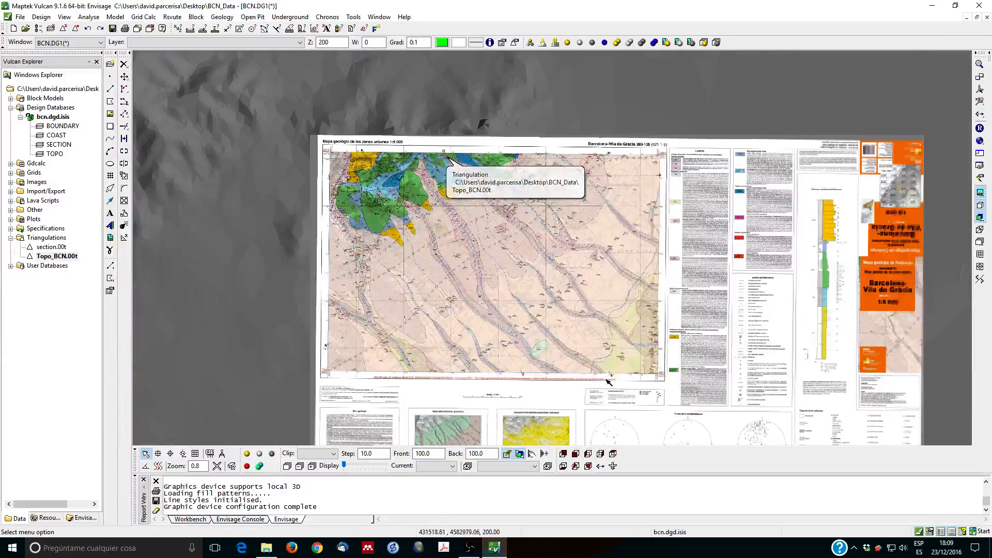
scroll(611, 376, up, 2)
scroll(618, 371, down, 3)
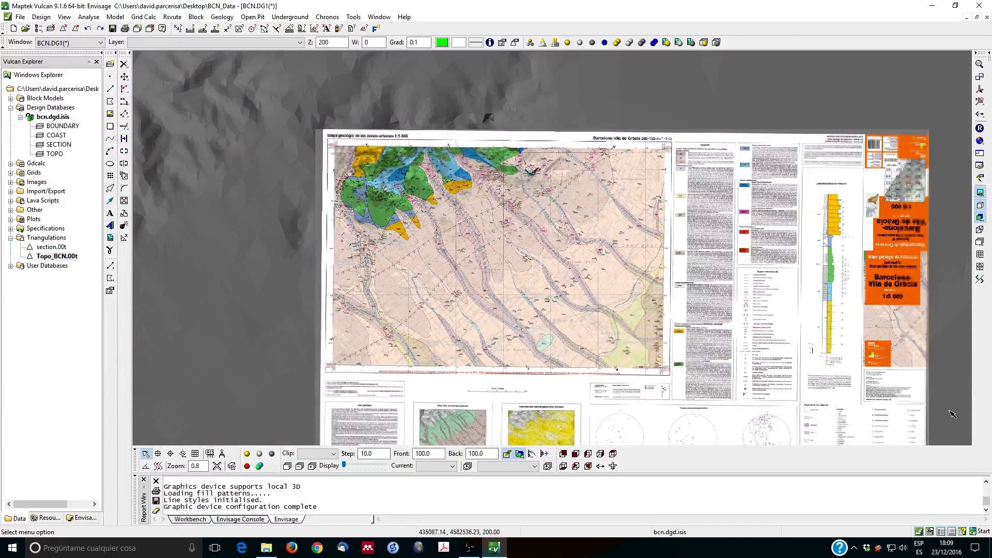
Step: Inspect the geological cross-sections on the lower part of the map sheet, focusing on section III
key(Down)
key(Down)
key(Down)
key(Down)
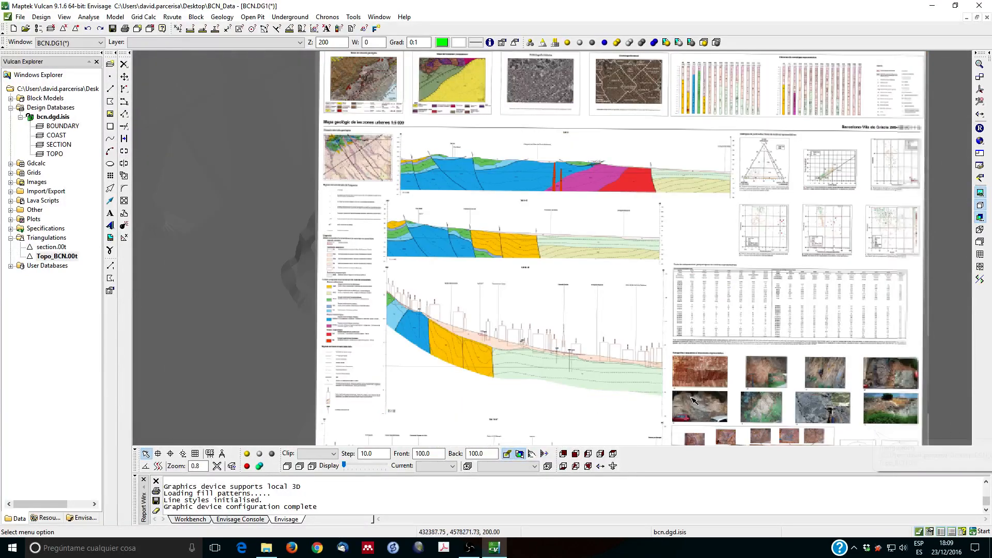
scroll(586, 369, up, 2)
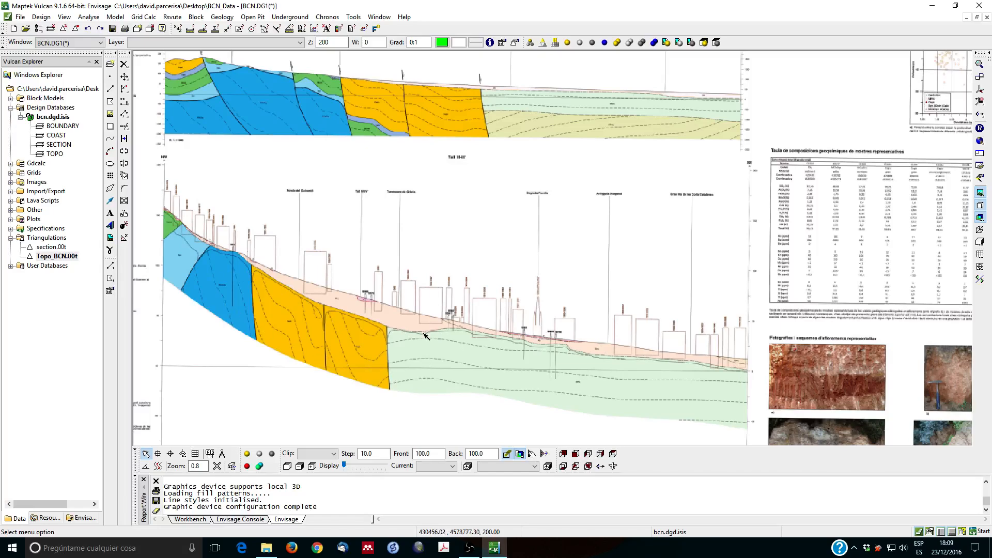
mouse_move(424, 335)
scroll(424, 336, down, 5)
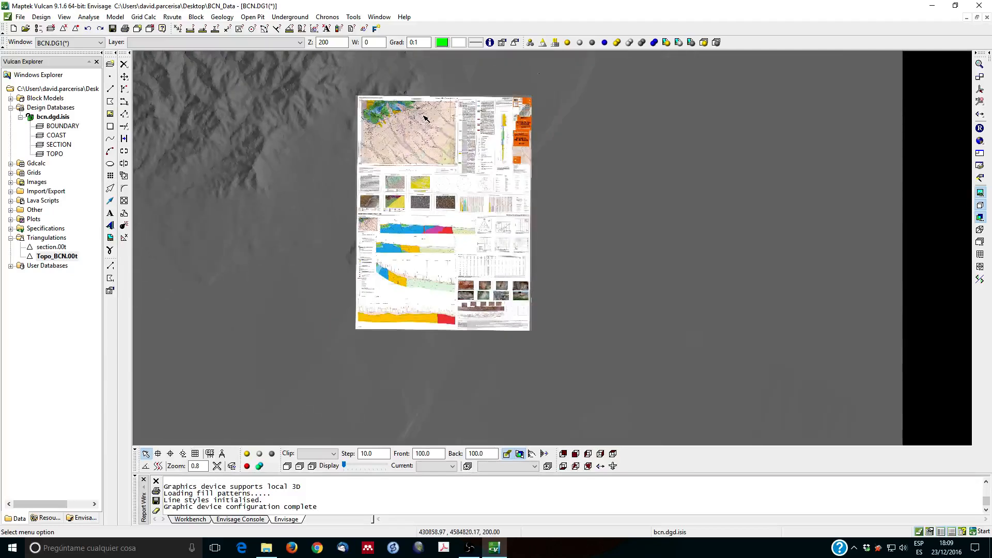
Step: Load the SECTION layer of bcn.dgd.isis over the geological map, along section line III
scroll(425, 119, up, 3)
mouse_move(424, 119)
scroll(424, 119, up, 1)
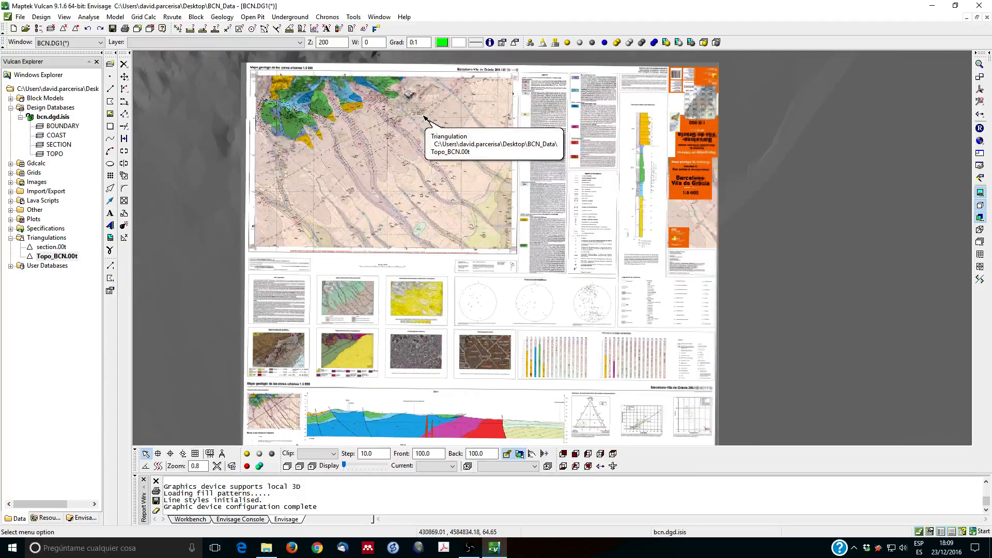
scroll(424, 118, up, 1)
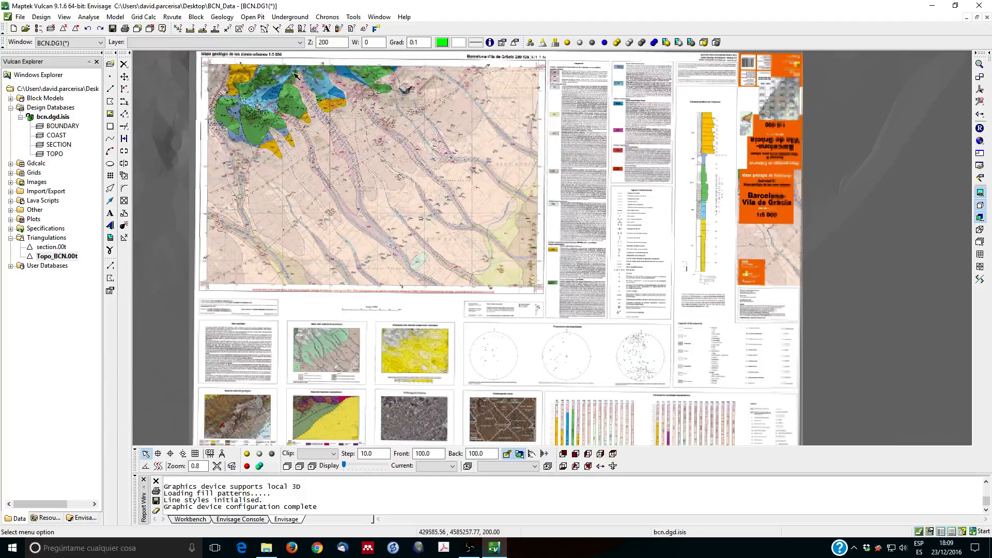
scroll(326, 85, down, 1)
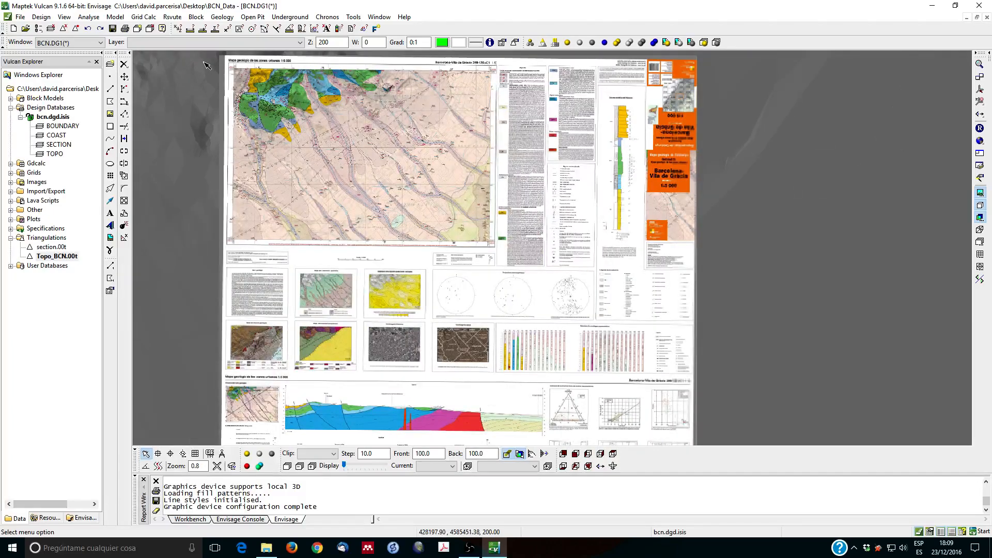
scroll(204, 58, up, 1)
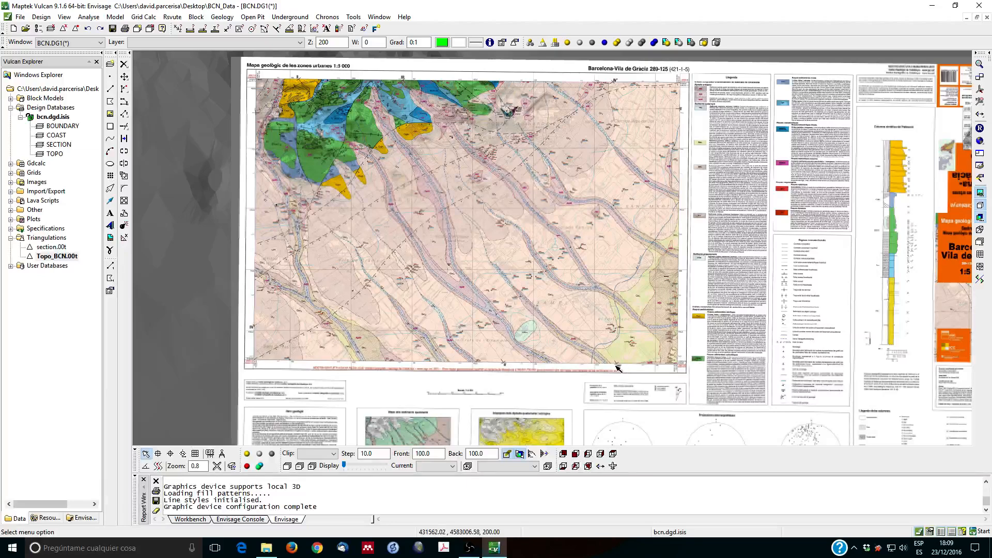
mouse_move(54, 147)
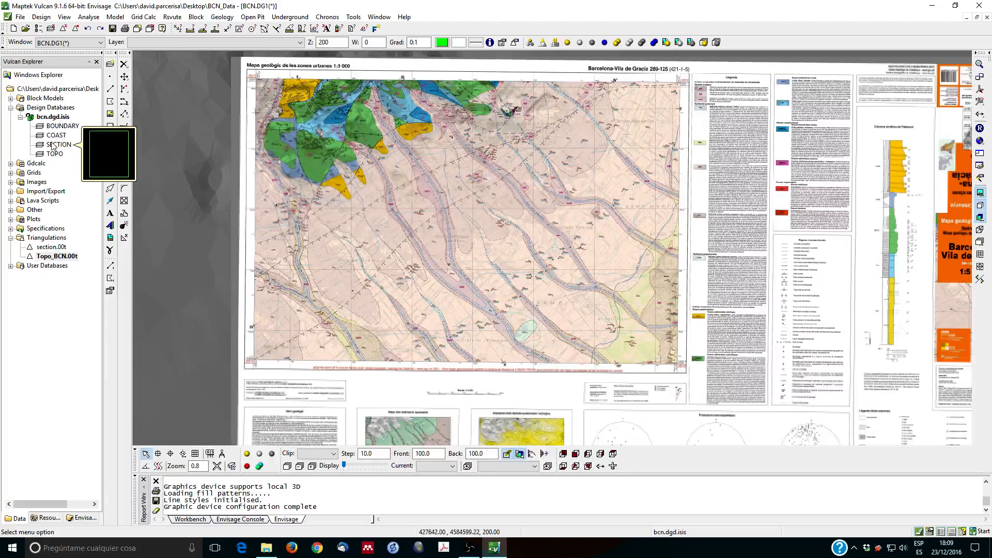
double_click(58, 146)
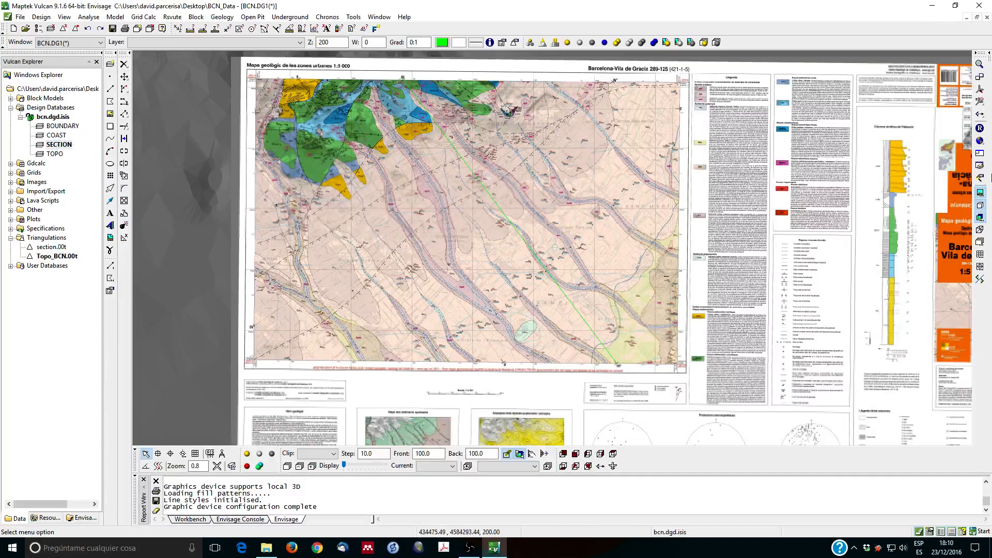
Step: Remove the Topo_BCN.00t triangulation from the view to isolate the vertical section rectangle in 3D
click(979, 100)
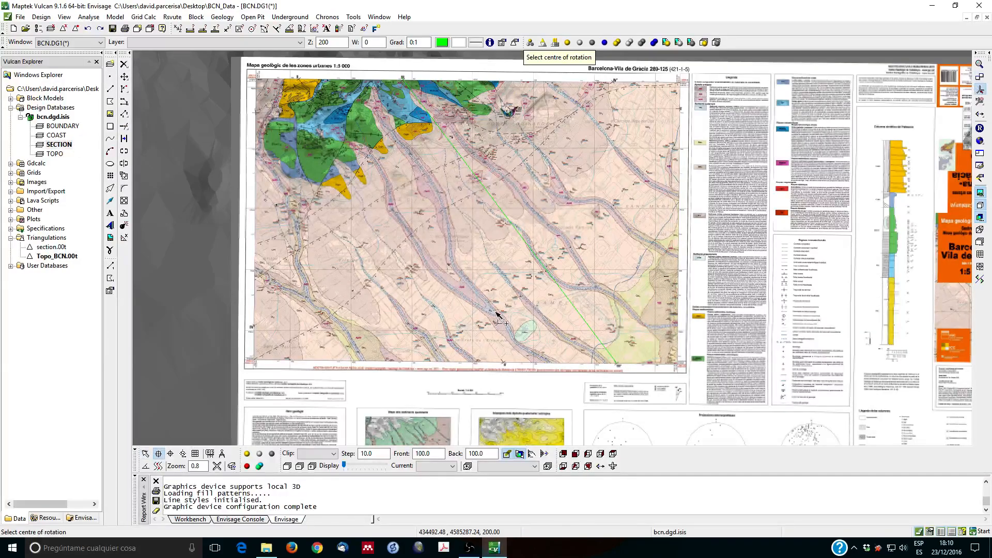
drag(518, 327, 579, 256)
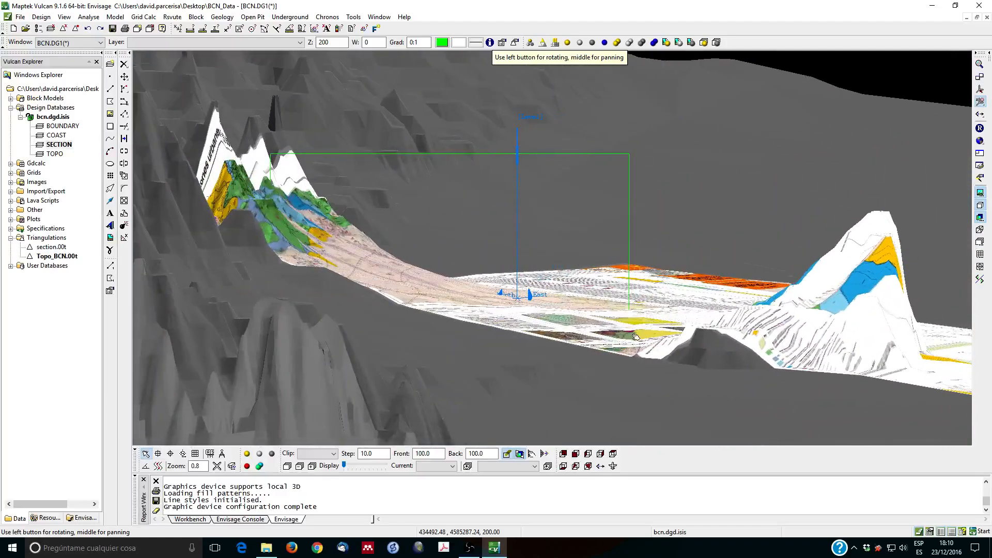
mouse_move(599, 318)
mouse_down()
mouse_move(478, 274)
mouse_move(602, 301)
mouse_move(436, 348)
mouse_up()
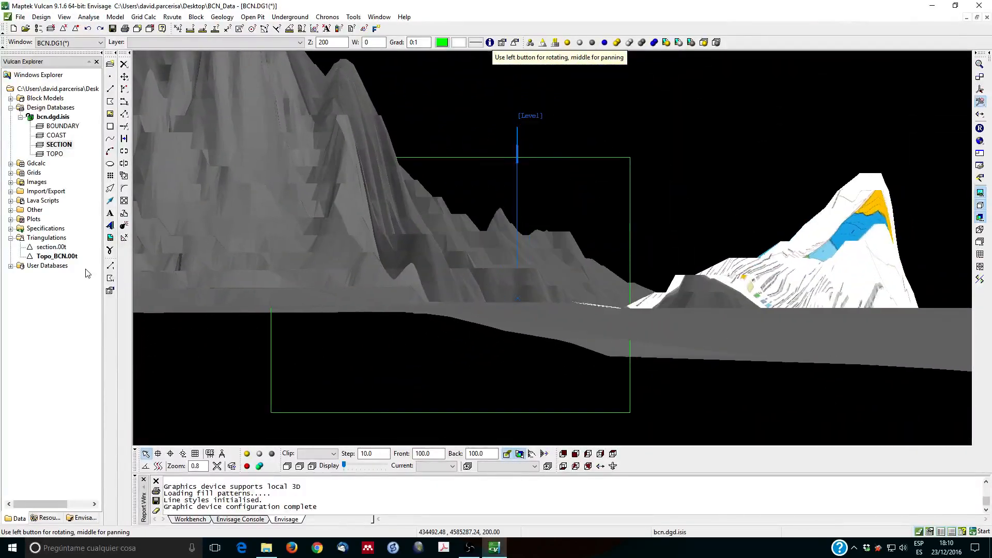
right_click(64, 257)
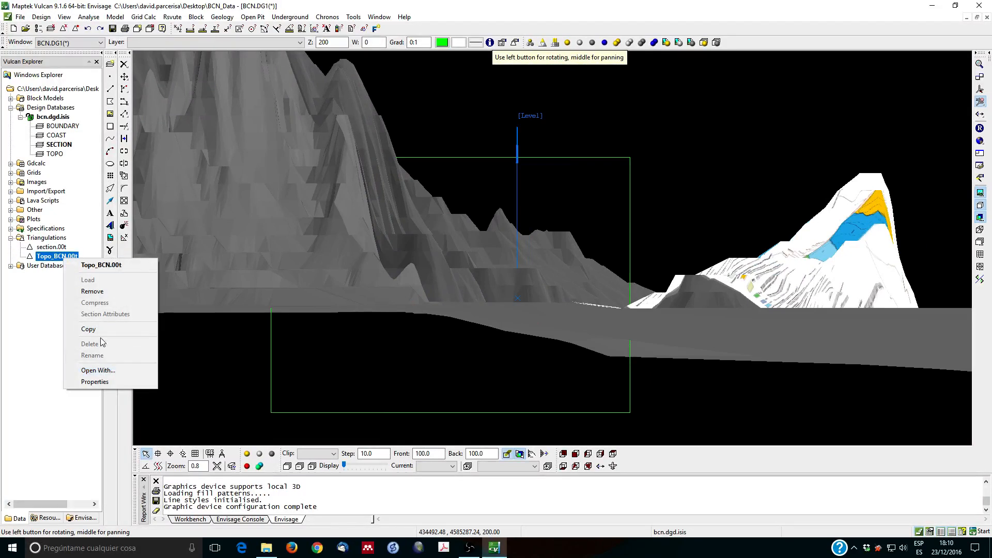
click(92, 291)
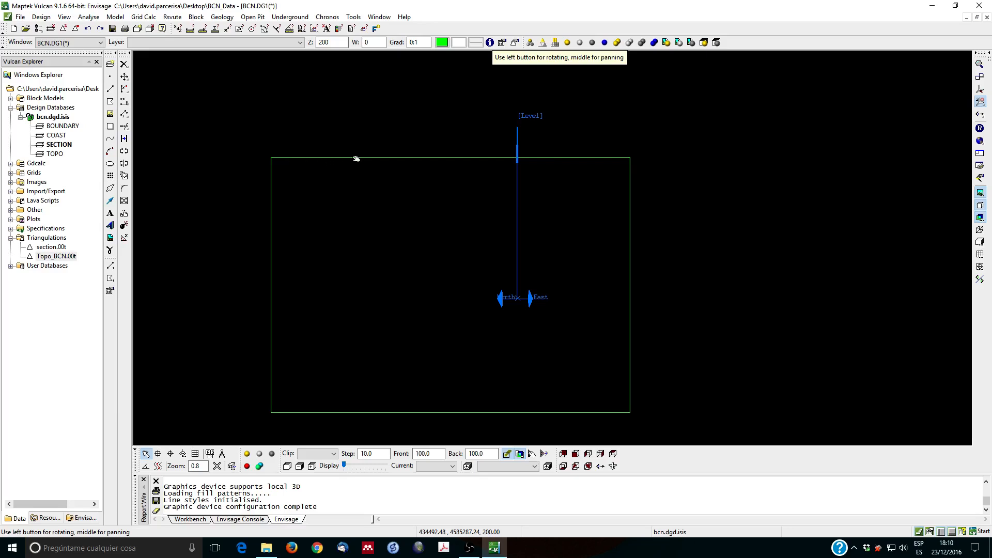
mouse_move(455, 160)
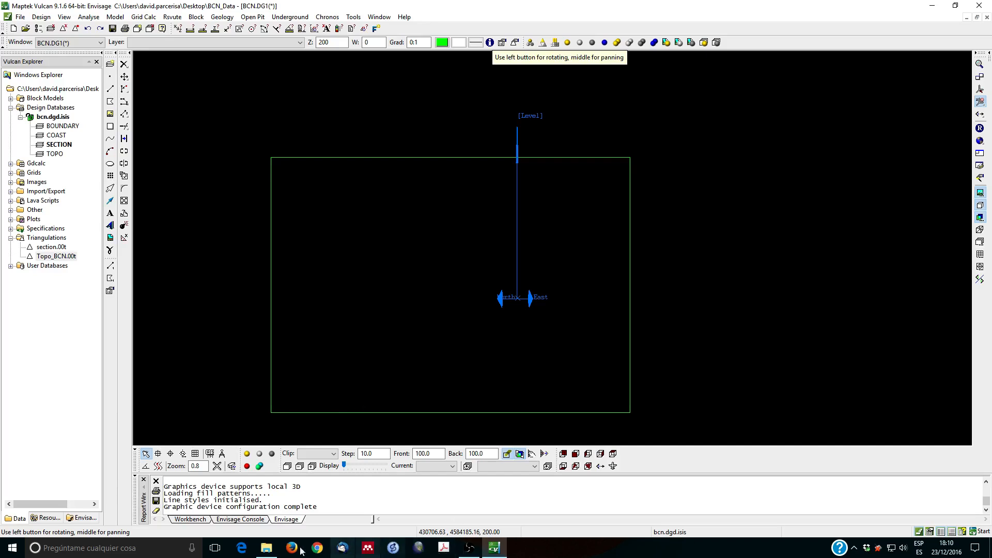
mouse_move(266, 555)
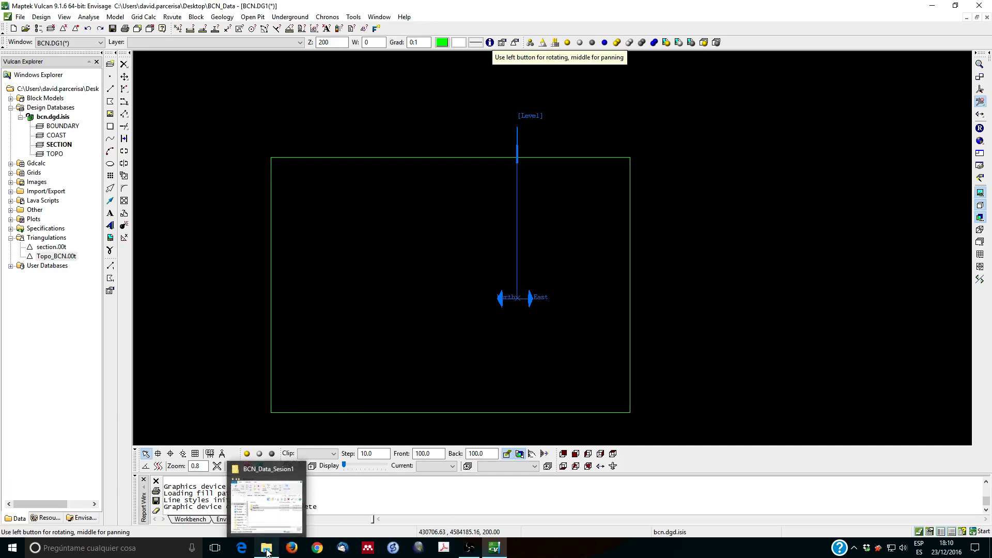
click(266, 548)
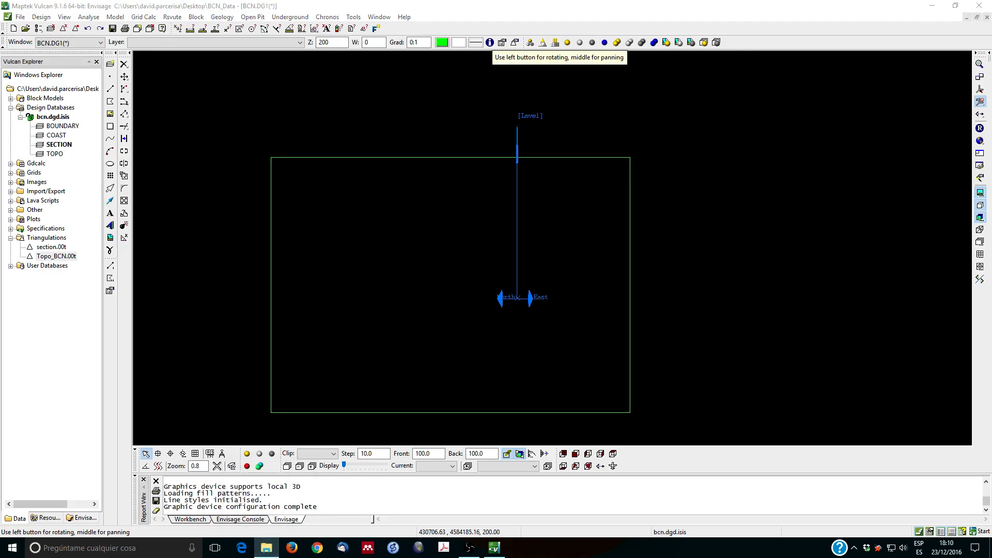
drag(0, 227, 568, 213)
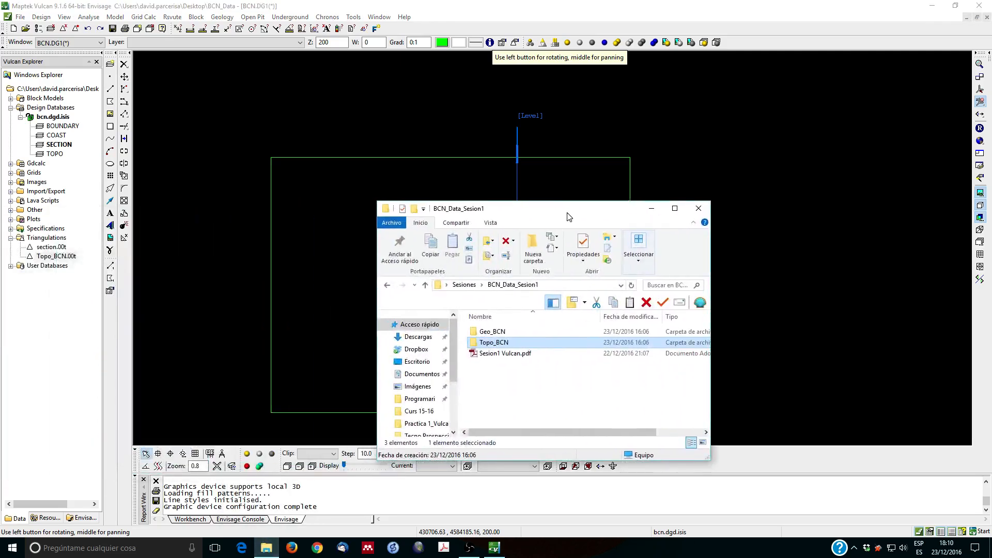
double_click(497, 336)
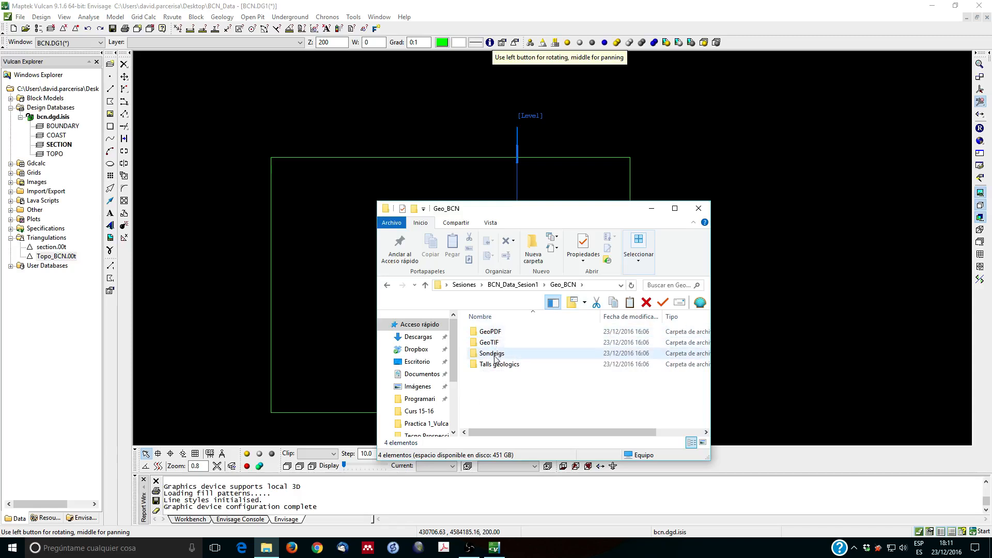
double_click(489, 341)
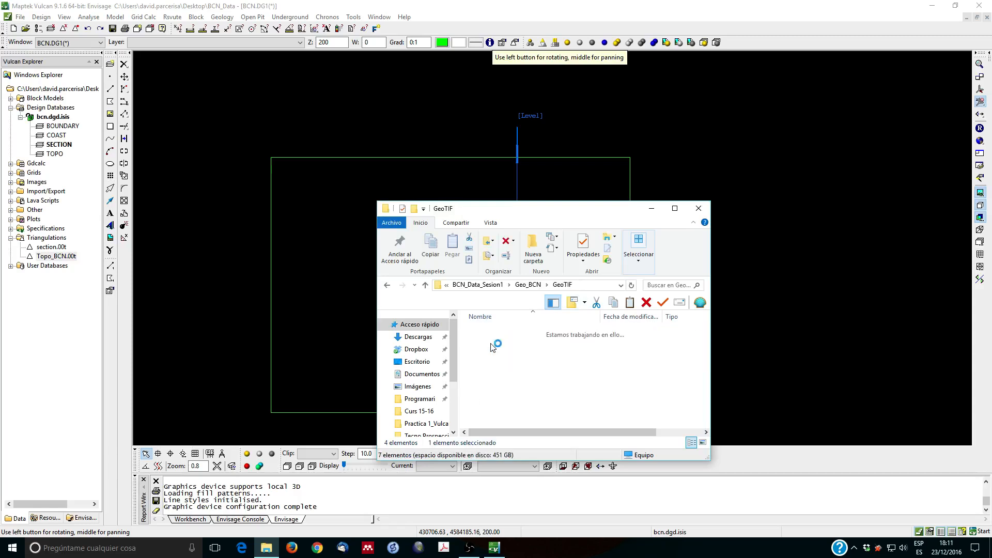
click(527, 284)
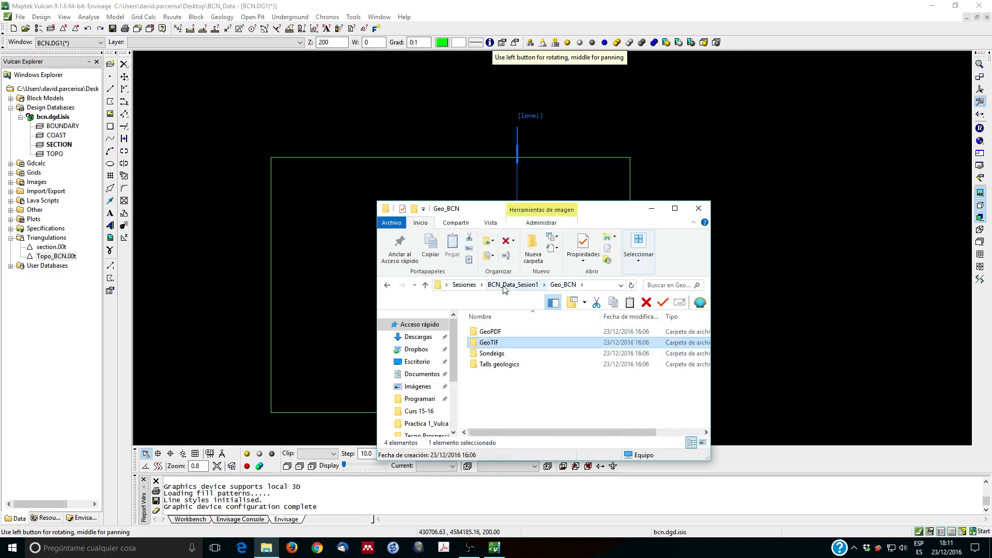
click(698, 208)
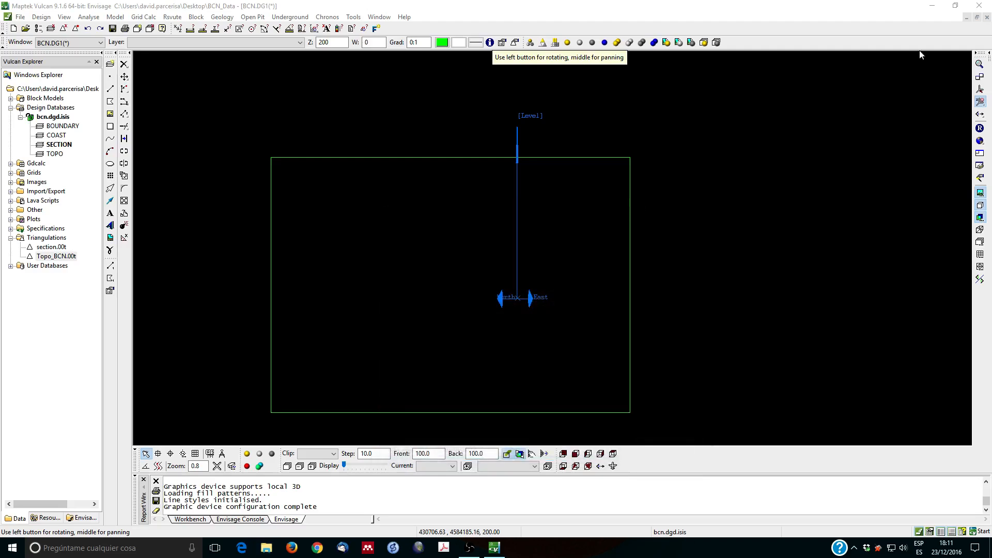
Step: Switch to the desktop's BCN_Data folder and open Tall 3 Gracia.jpg from Geo_BCN, Talls geologics
click(931, 6)
double_click(176, 17)
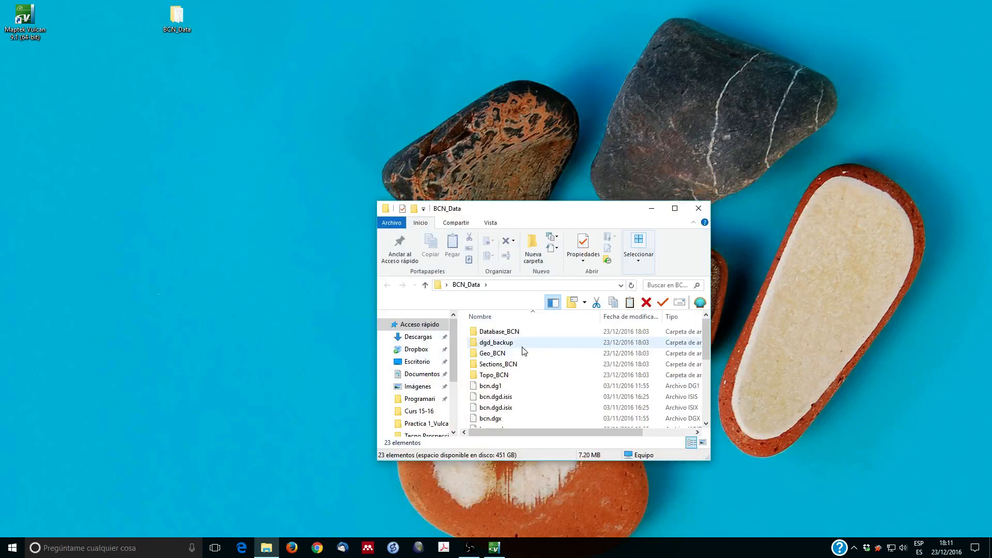
double_click(493, 353)
double_click(493, 345)
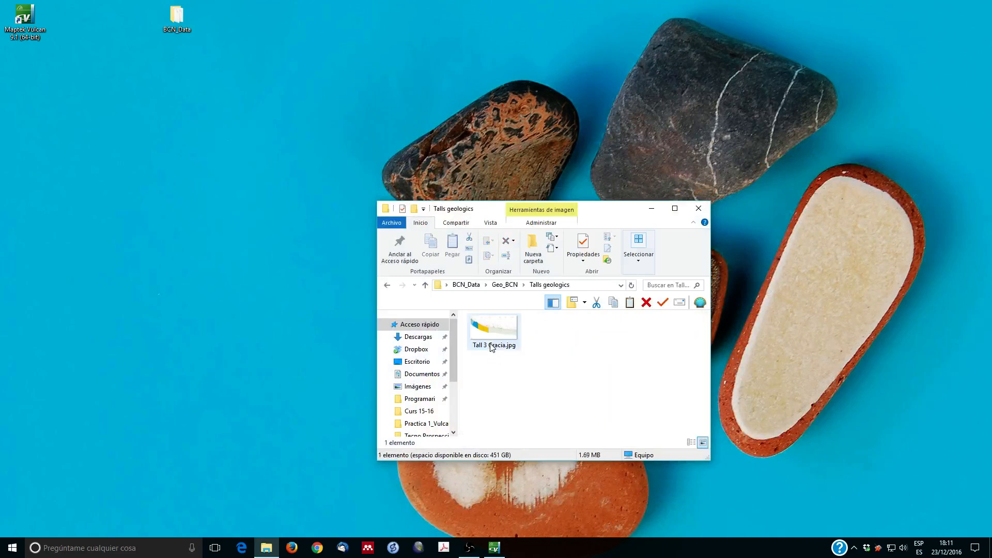
double_click(500, 328)
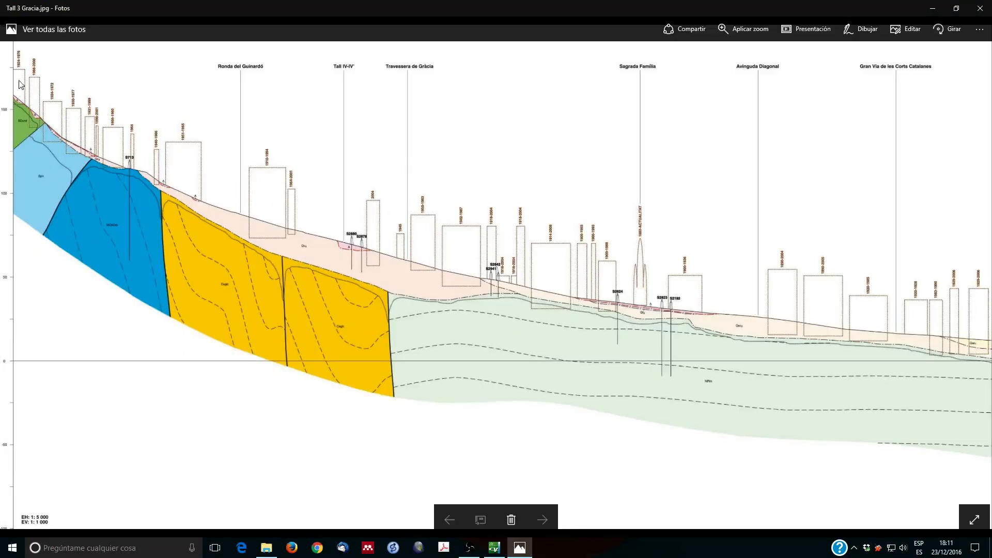
Step: Examine the full extent of the geological cross-section image Tall 3 Gracia.jpg, then close the image and its folder
scroll(391, 208, up, 1)
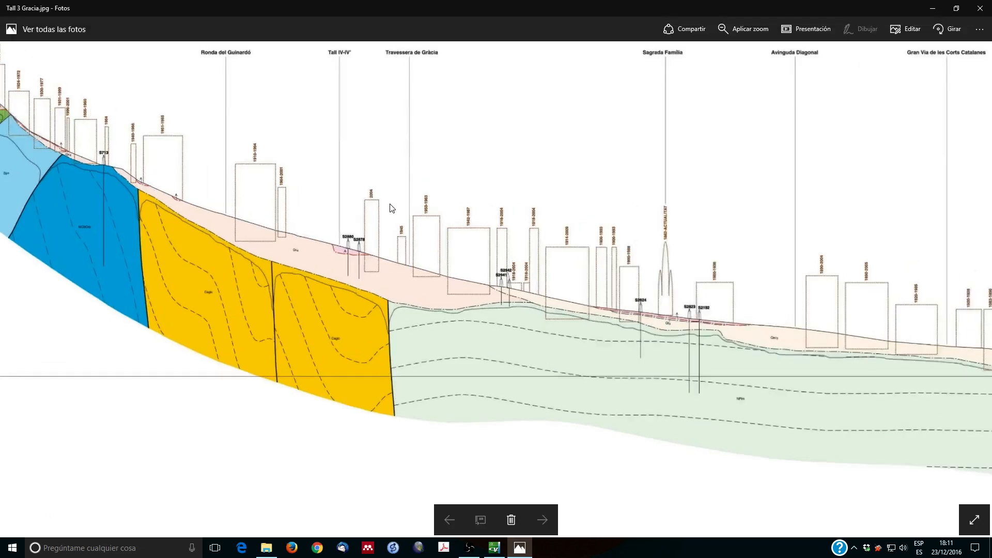
scroll(440, 208, down, 3)
scroll(464, 232, up, 2)
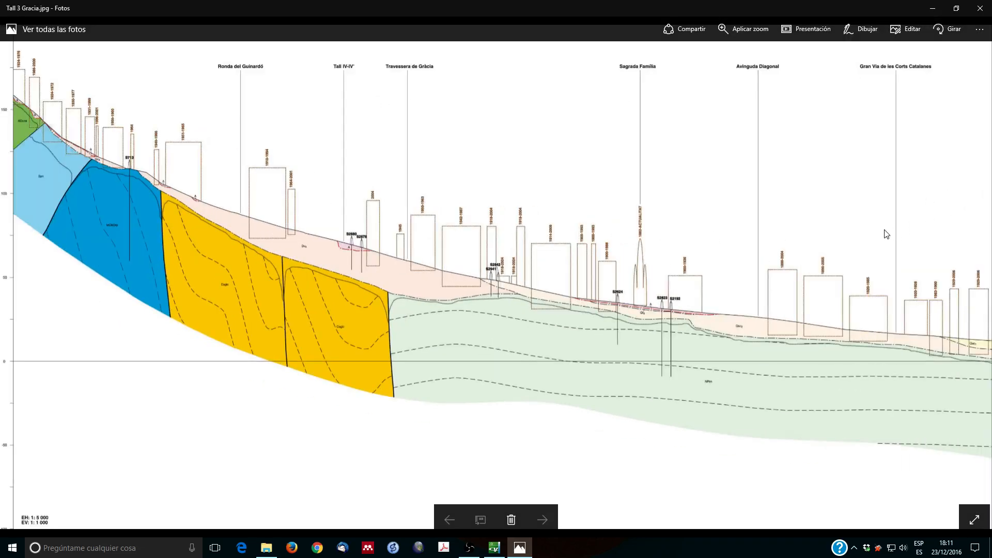
scroll(884, 231, down, 2)
scroll(934, 147, up, 1)
scroll(10, 55, up, 1)
scroll(9, 58, down, 2)
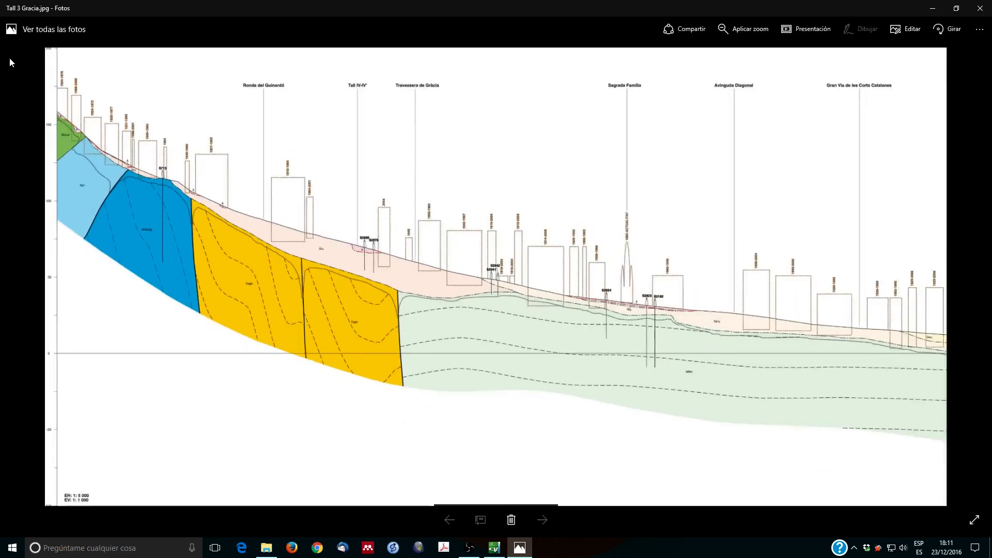
scroll(15, 56, up, 1)
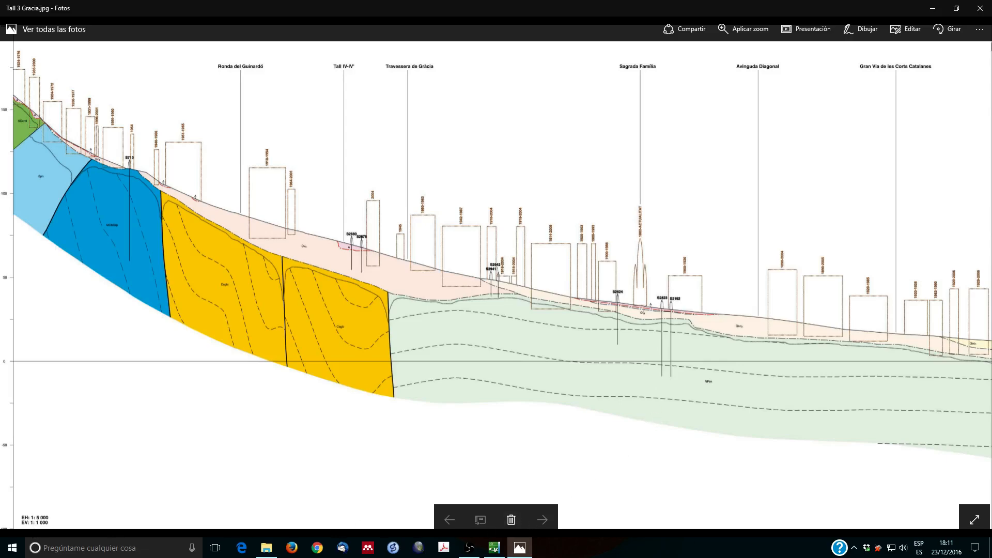
click(980, 8)
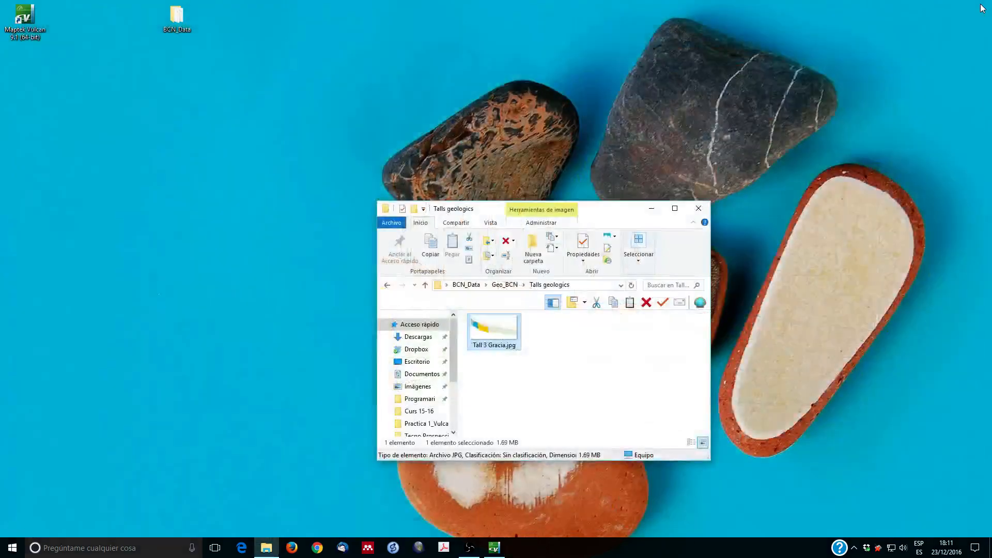
click(697, 209)
Step: Switch to Vulcan, load the section.00t triangulation and disable its Gracia_Section3.ireg texture resource
click(497, 545)
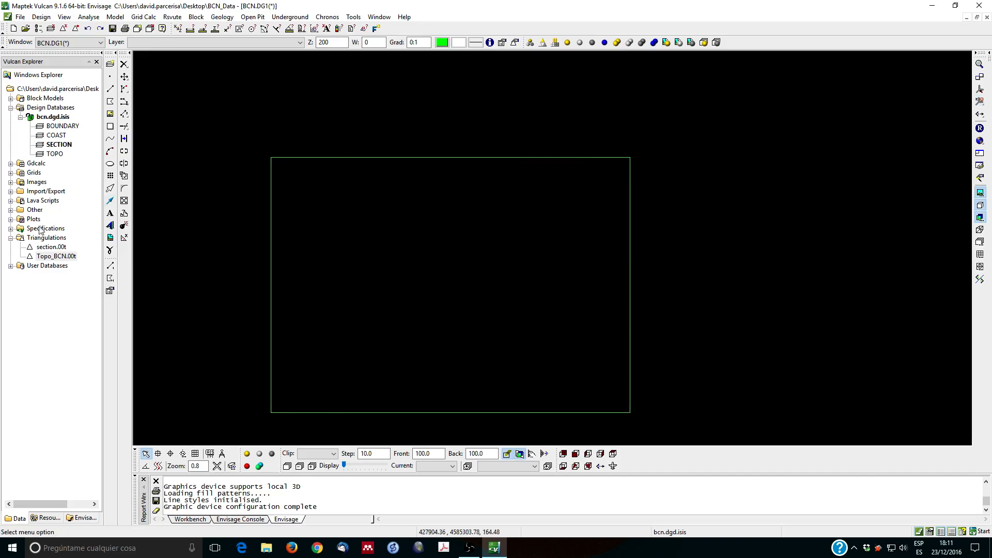
double_click(47, 249)
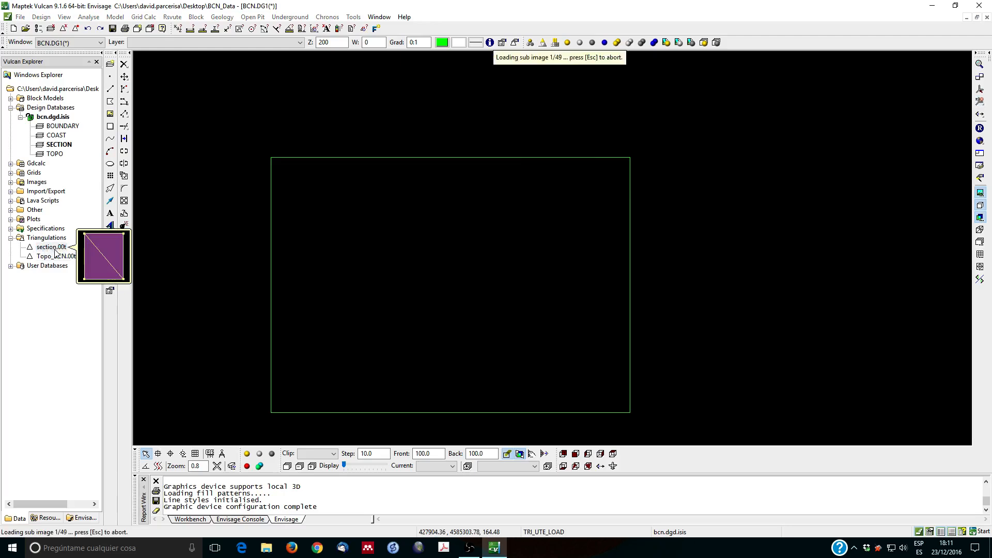
right_click(342, 254)
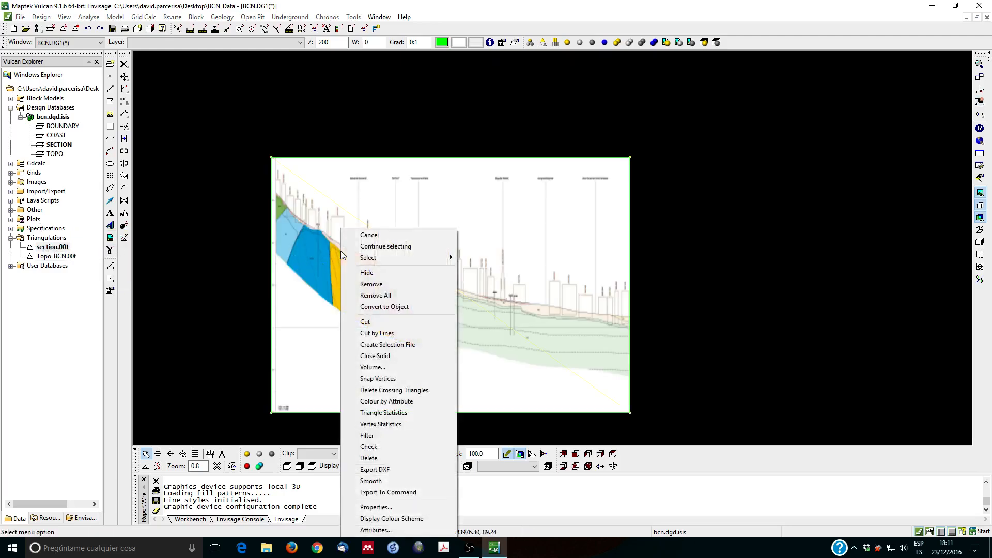
click(390, 512)
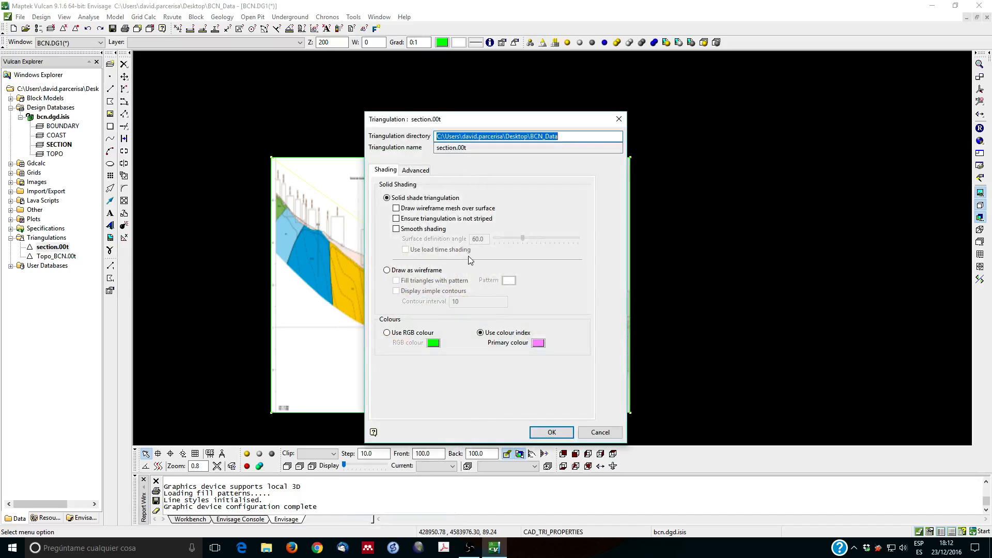
click(416, 171)
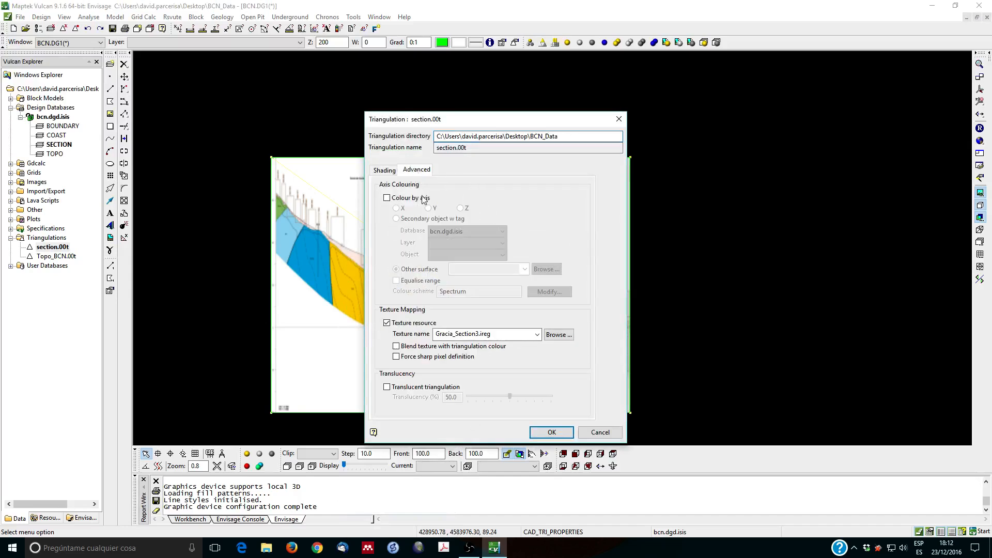
click(410, 324)
click(556, 432)
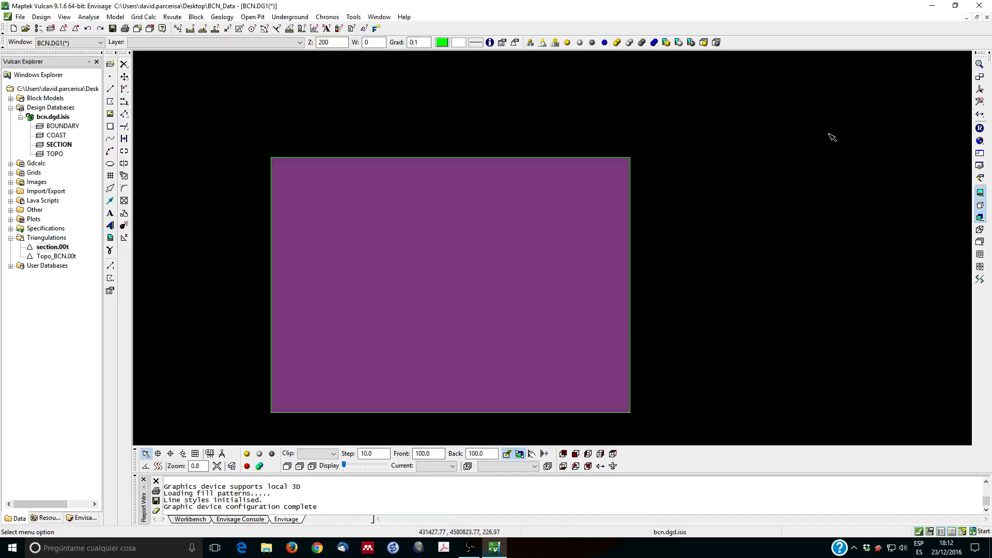
Step: Inspect the untextured section plane in 3D, then unload the section.00t triangulation and delete it from the project
click(979, 89)
click(548, 261)
drag(593, 255, 520, 266)
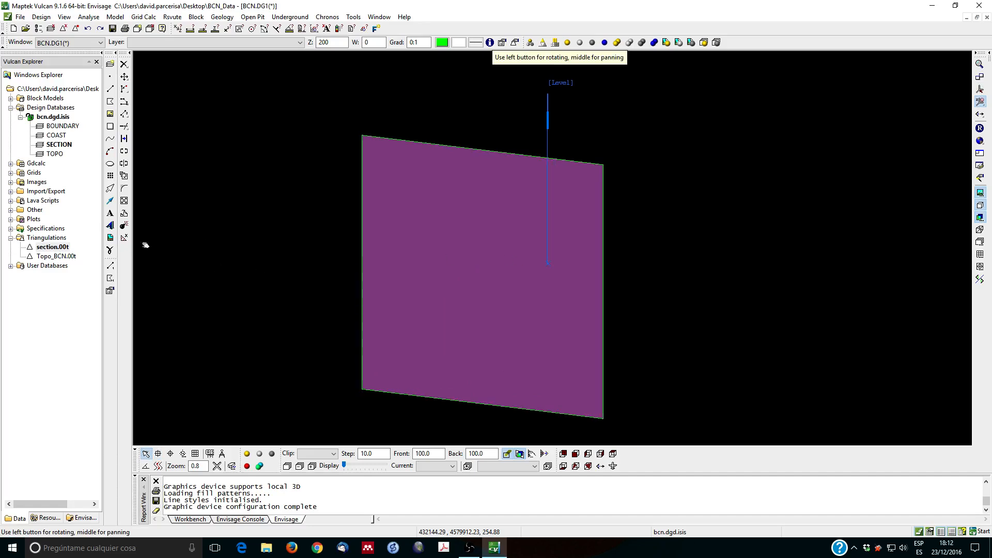
click(53, 248)
right_click(53, 251)
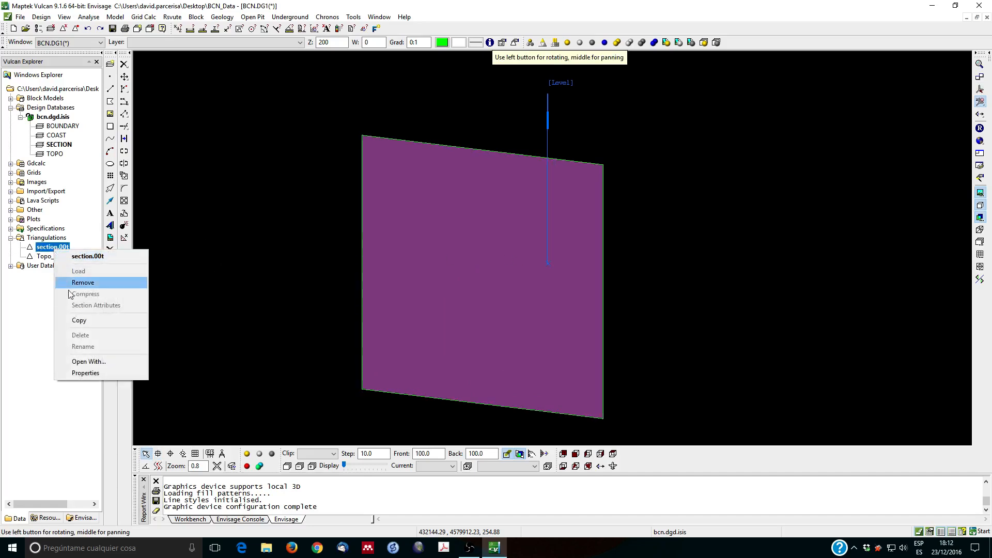
click(82, 282)
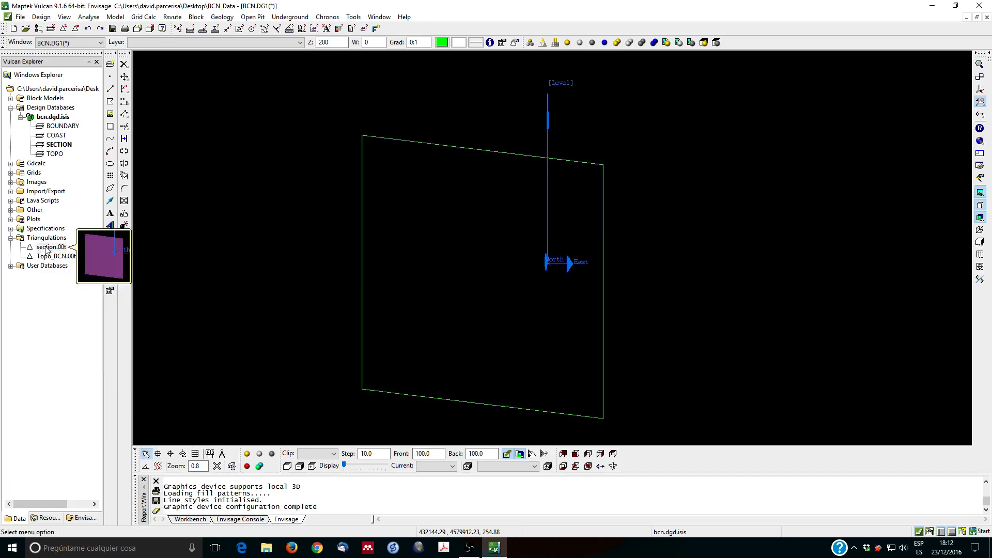
right_click(47, 249)
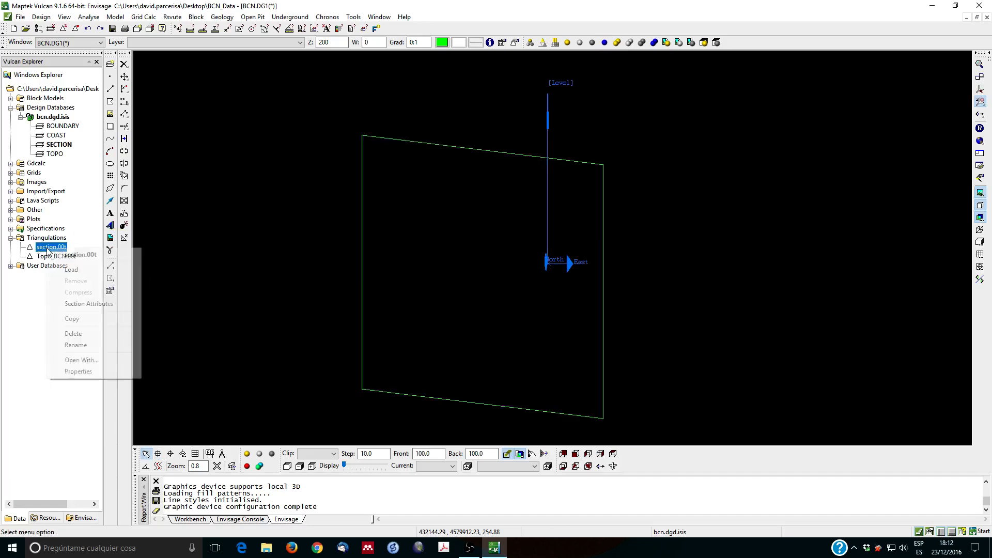
click(75, 334)
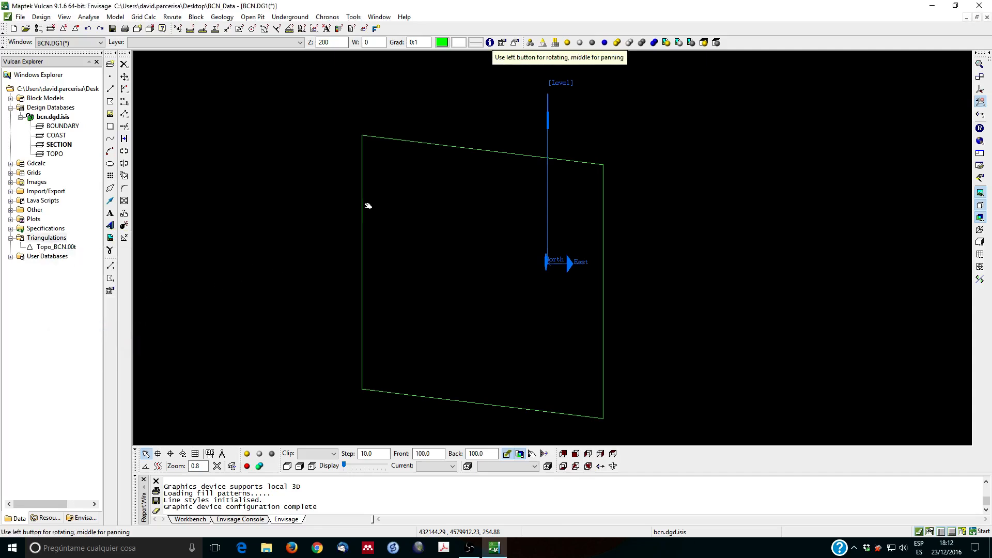
Step: Set up a new surface triangulation projected against a plane, limited by a boundary polygon used as part of the triangulation data
drag(435, 250, 473, 252)
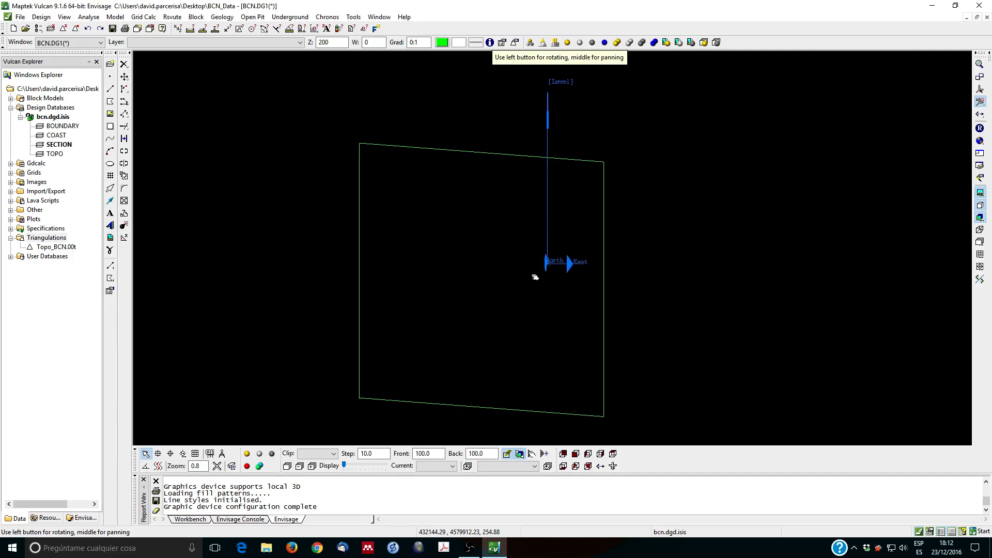
mouse_move(535, 277)
mouse_down()
mouse_move(469, 277)
mouse_move(537, 274)
mouse_up()
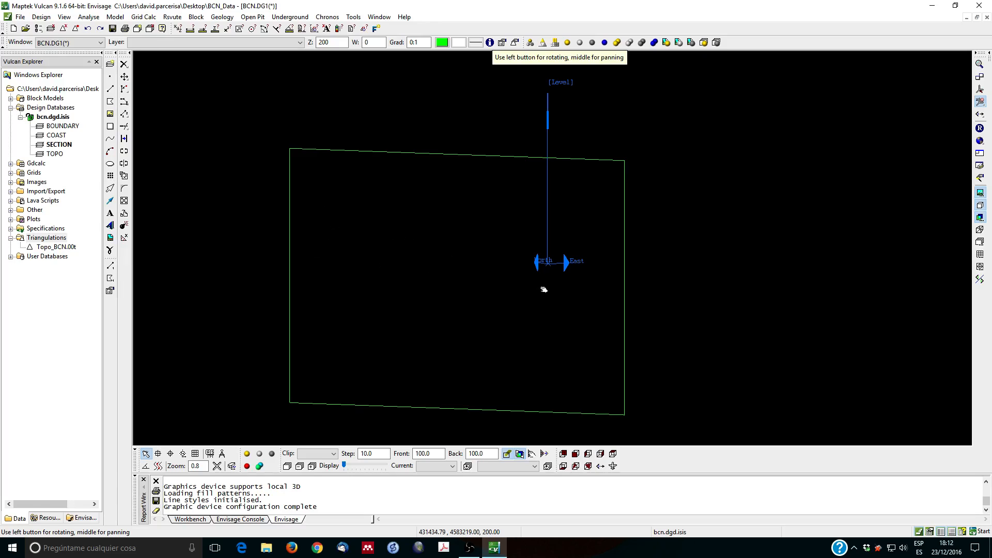
drag(543, 289, 567, 283)
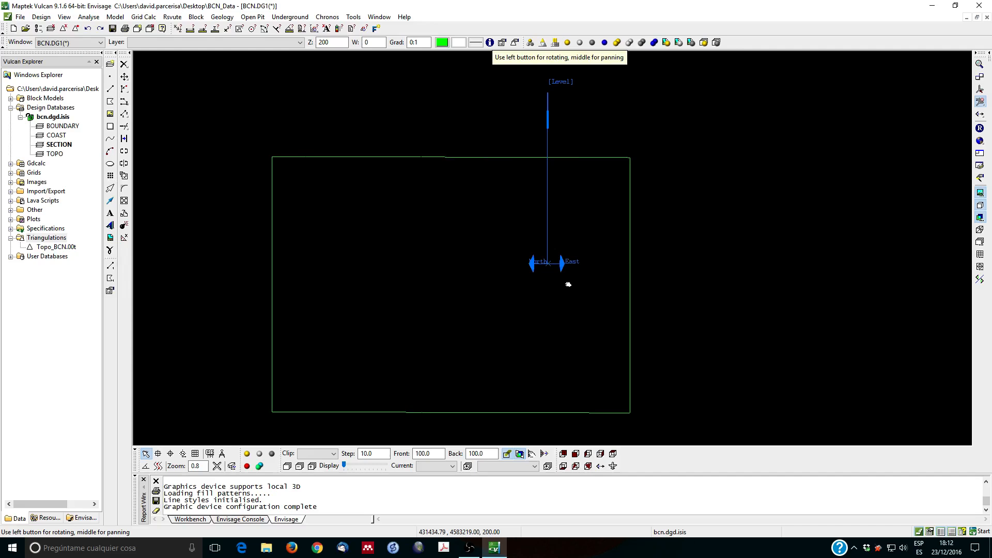
right_click(509, 290)
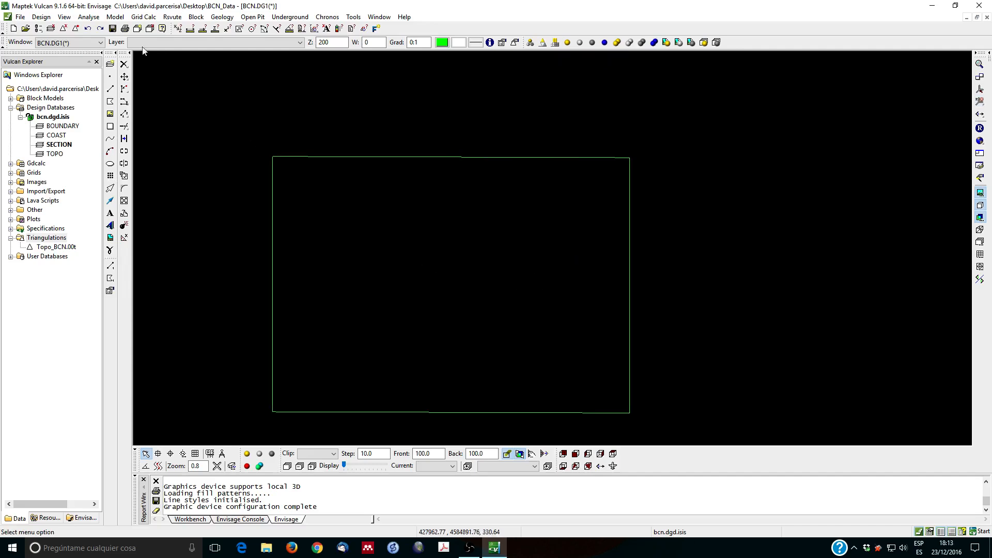
click(115, 17)
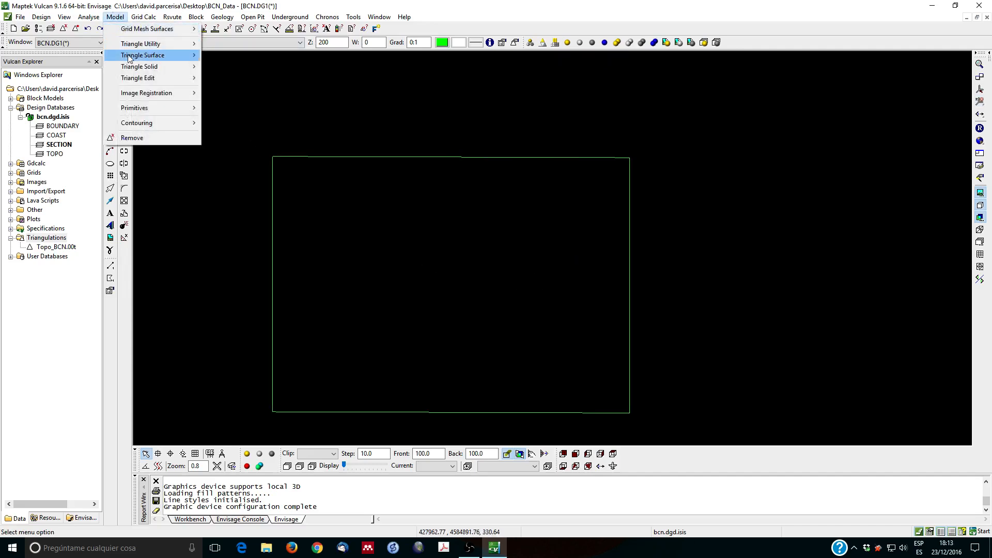
mouse_move(129, 58)
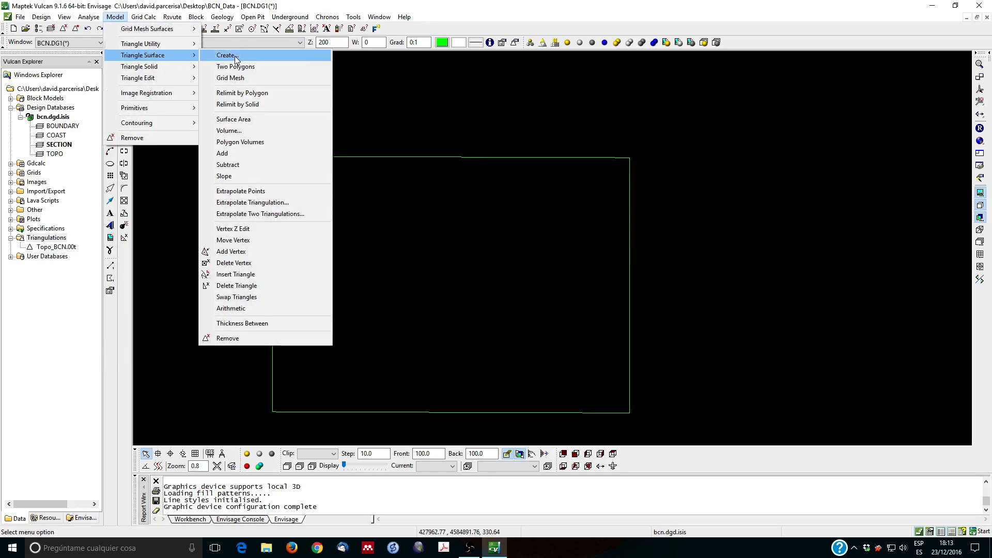
click(225, 56)
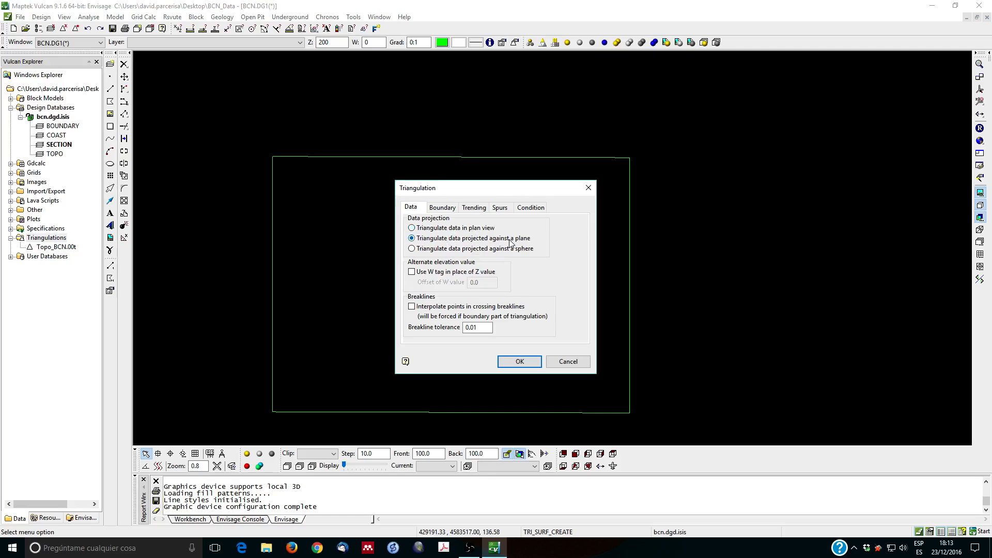
click(445, 211)
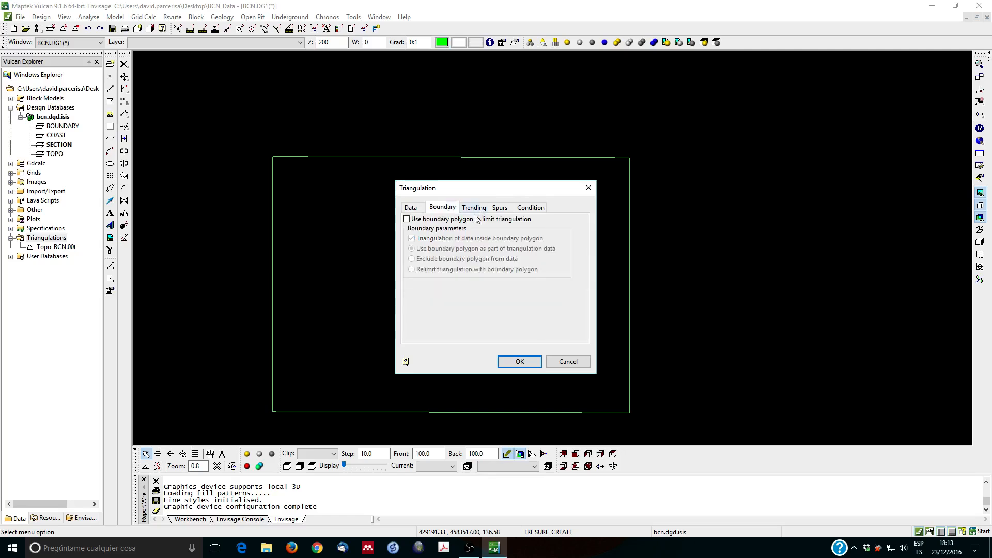
click(427, 220)
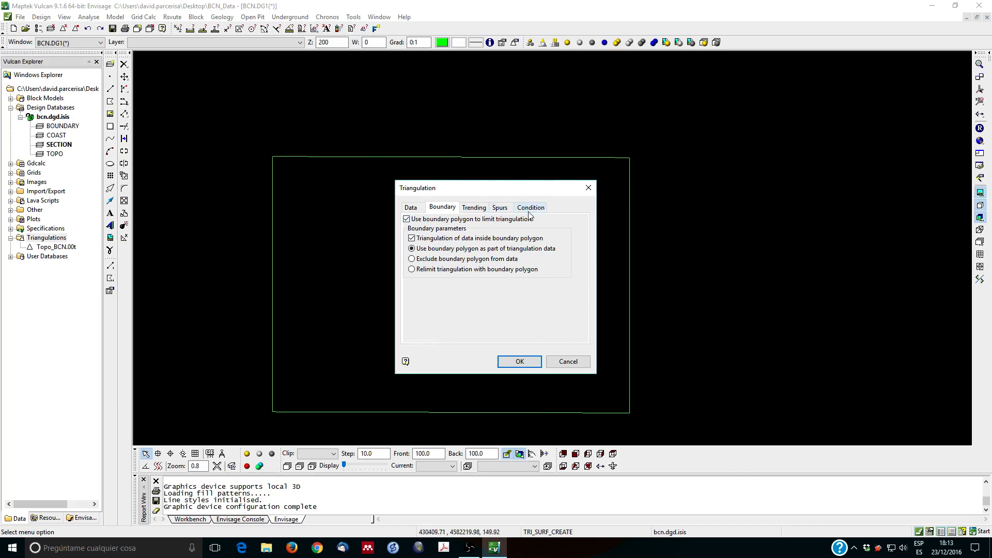
click(519, 363)
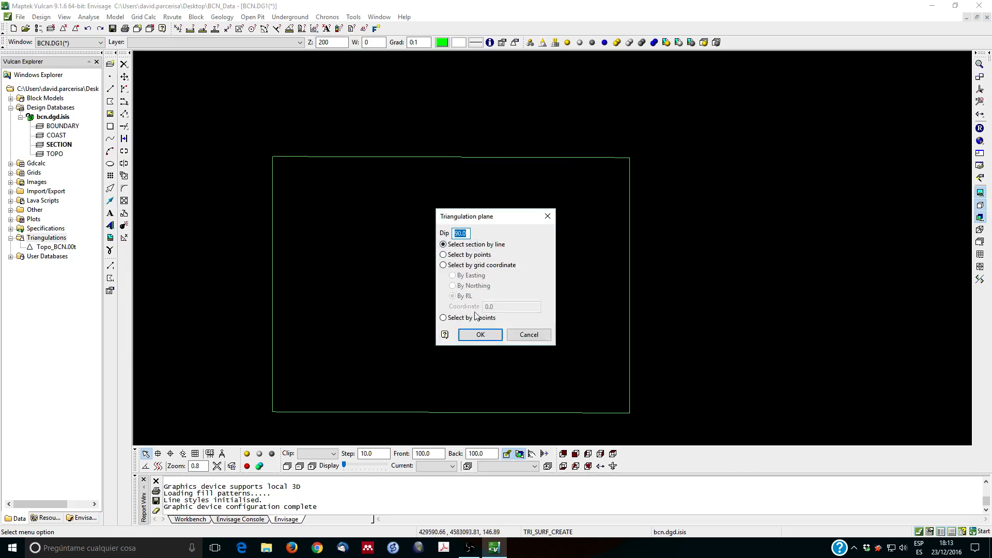
Step: Define the triangulation plane by section line, picking the section frame as both section line and boundary polygon, without adding other objects
click(487, 337)
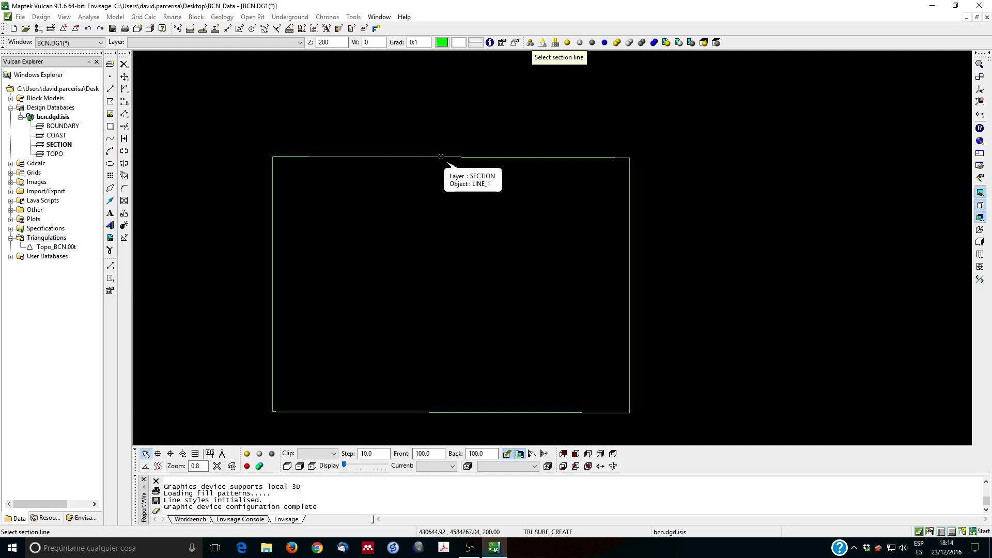
click(440, 157)
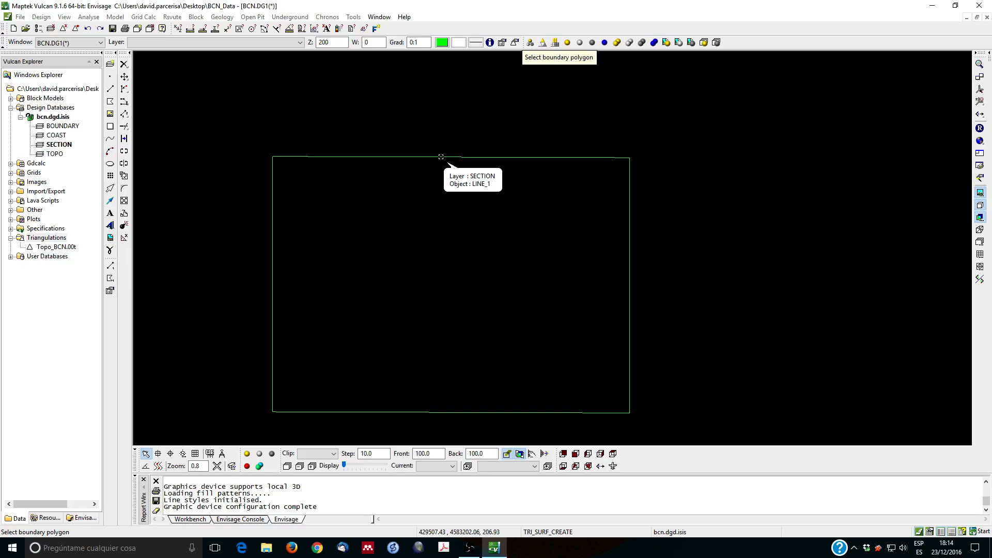
click(441, 157)
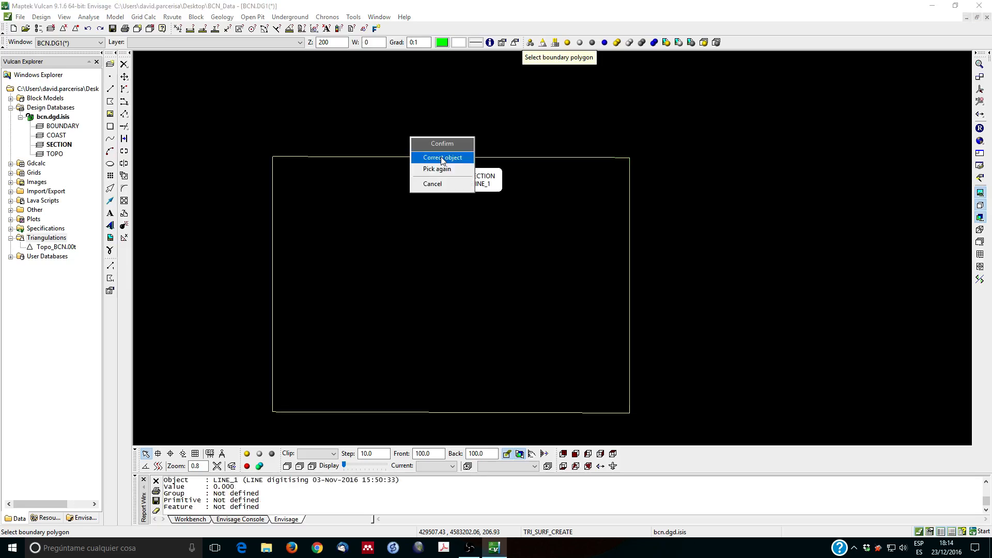
click(442, 158)
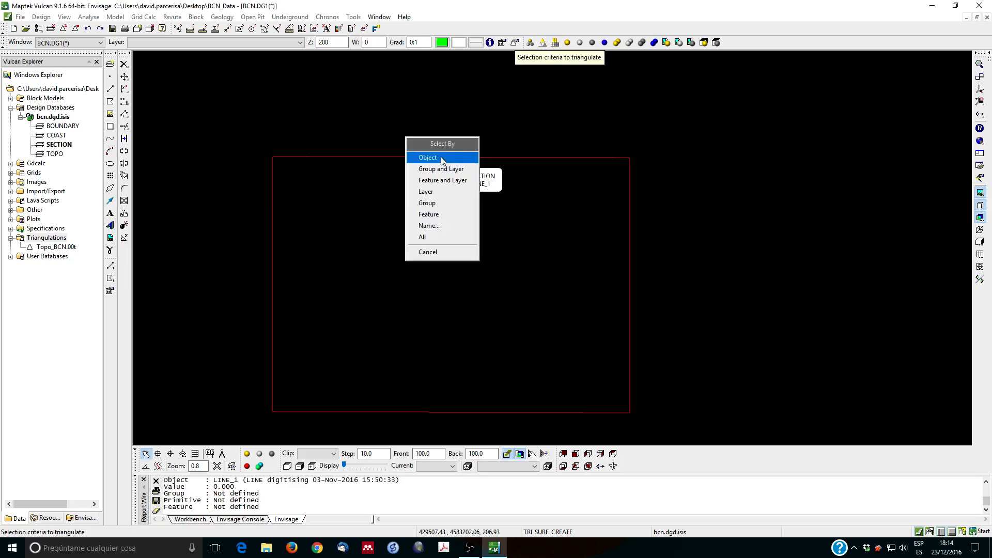
click(428, 253)
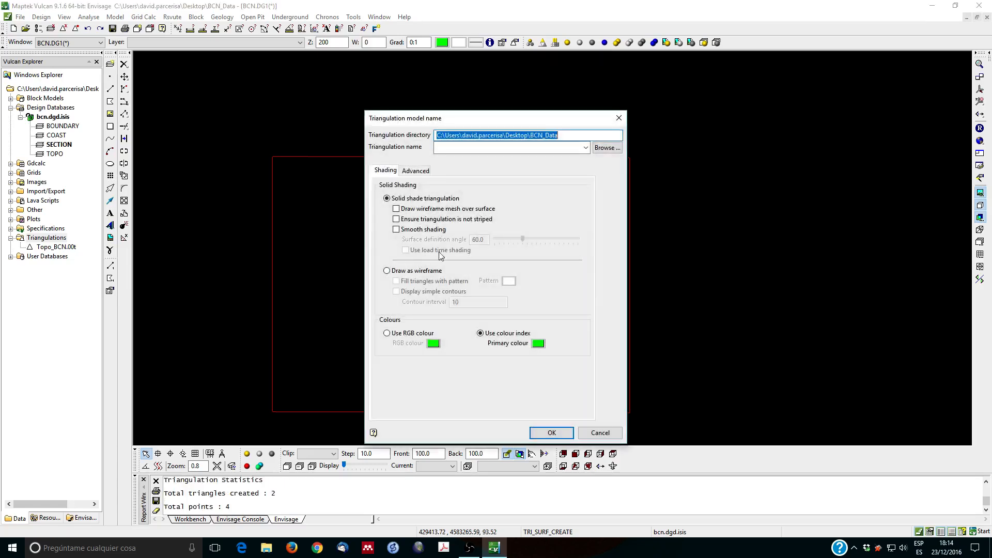
Step: Save the triangulation as Gracia_Section3 in BCN_Data, solid shaded with blue as its primary colour
click(472, 147)
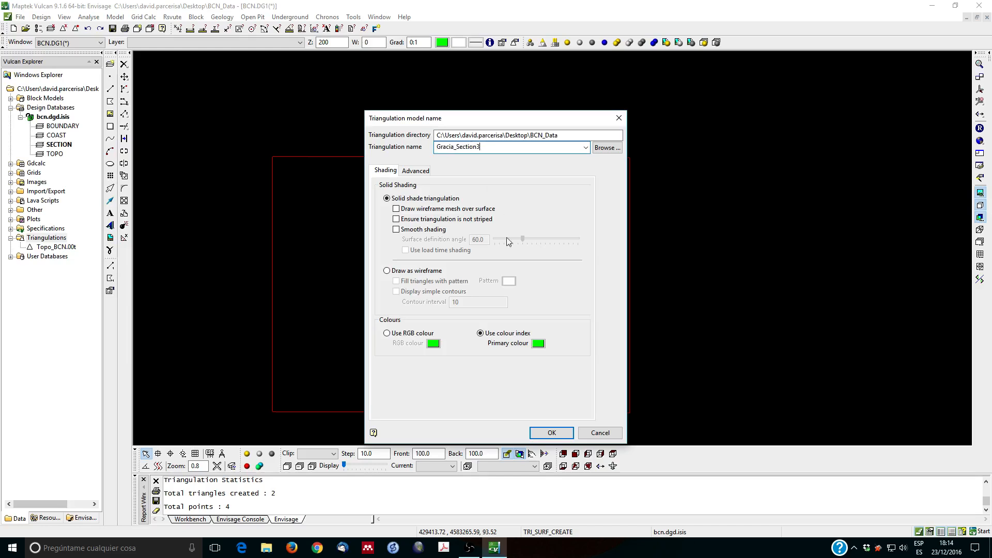
click(538, 343)
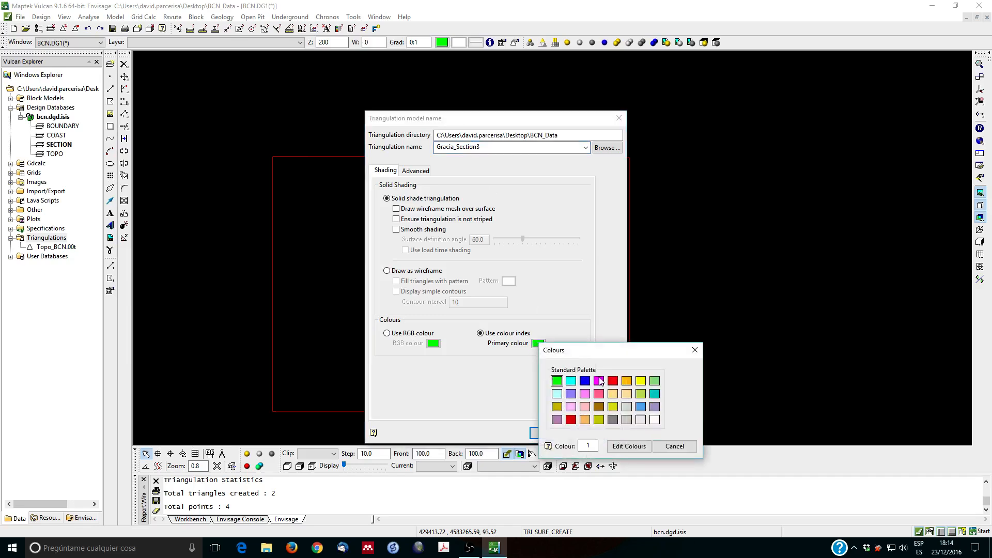
click(584, 382)
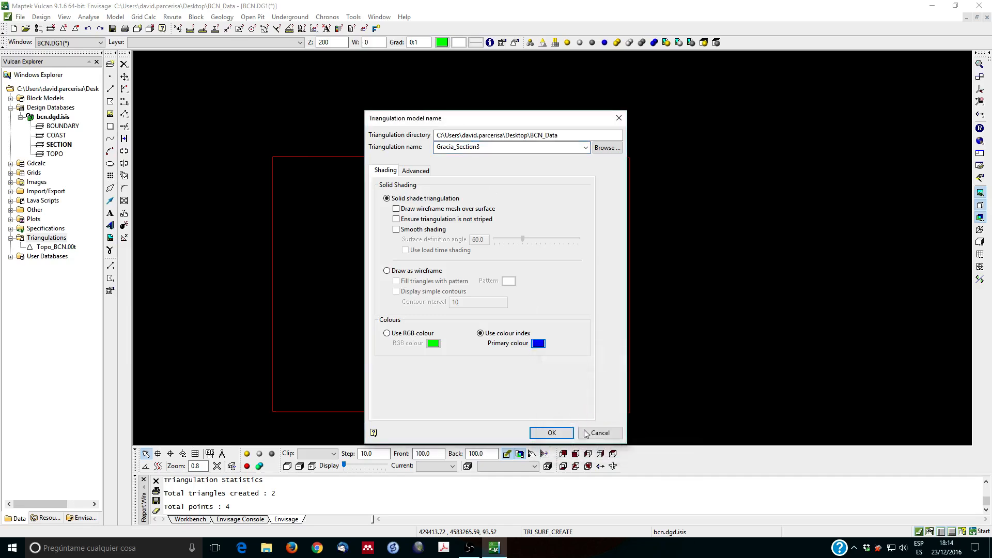
click(552, 433)
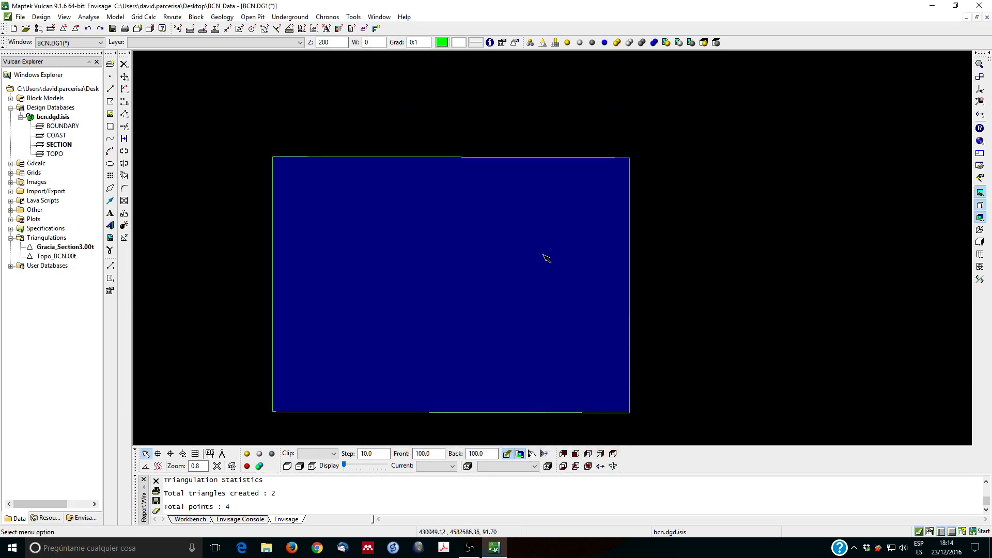
Step: Unload the SECTION layer and load the Topo_BCN.00t triangulation alongside the blue section plane
click(979, 101)
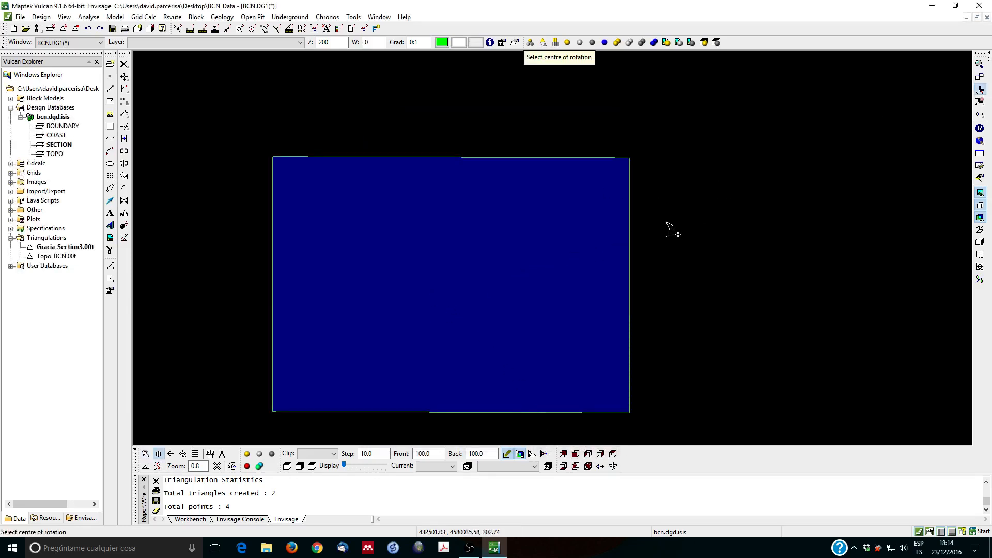
drag(669, 228, 626, 237)
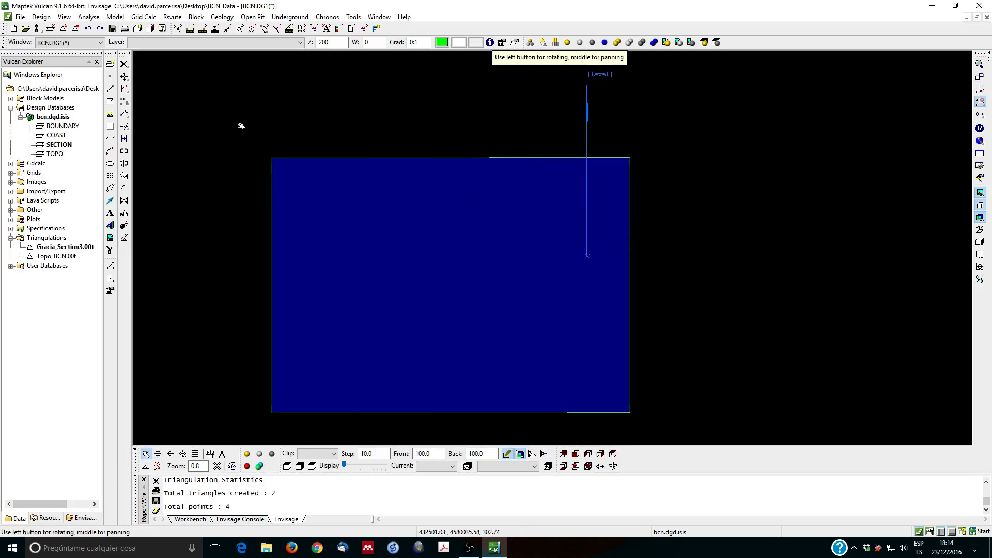
click(60, 145)
right_click(59, 146)
click(79, 178)
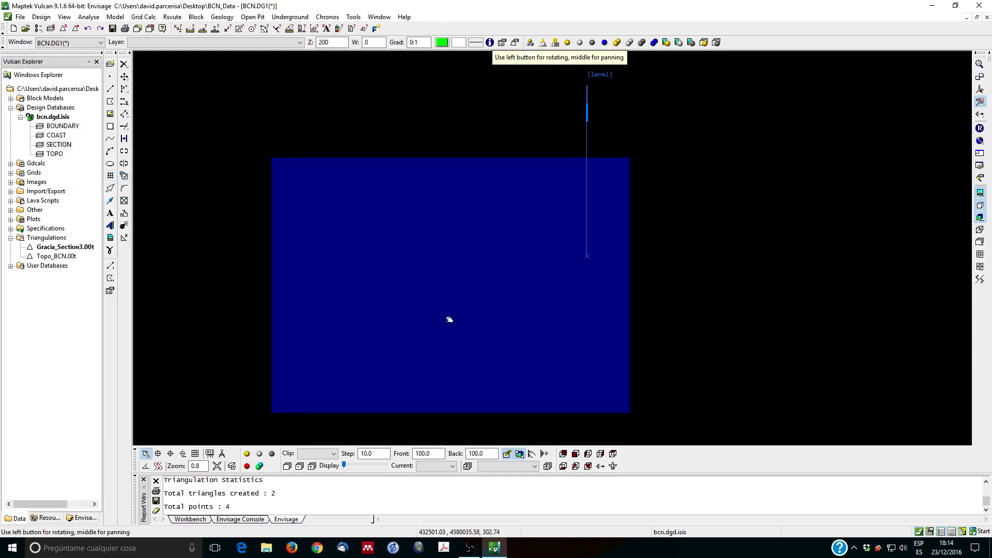
mouse_move(74, 264)
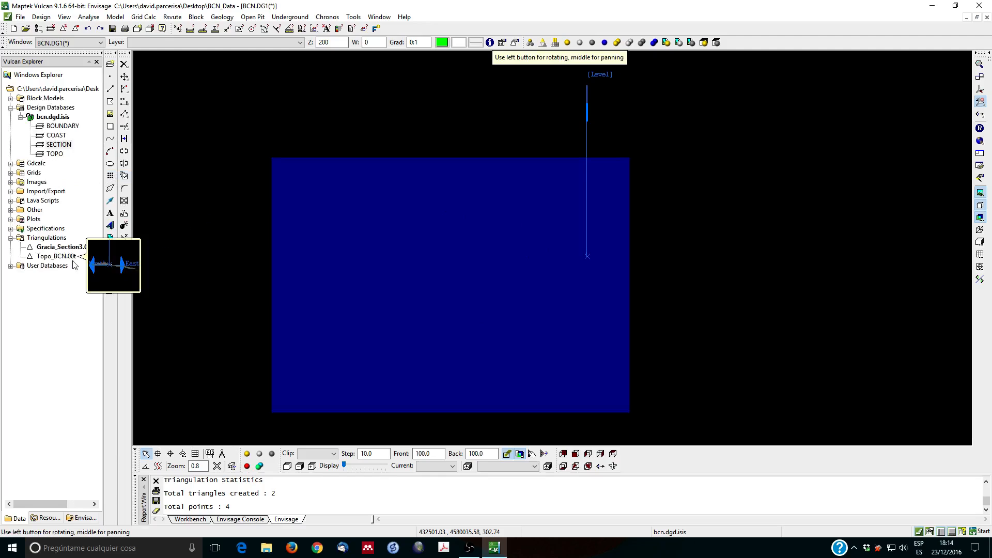
double_click(50, 257)
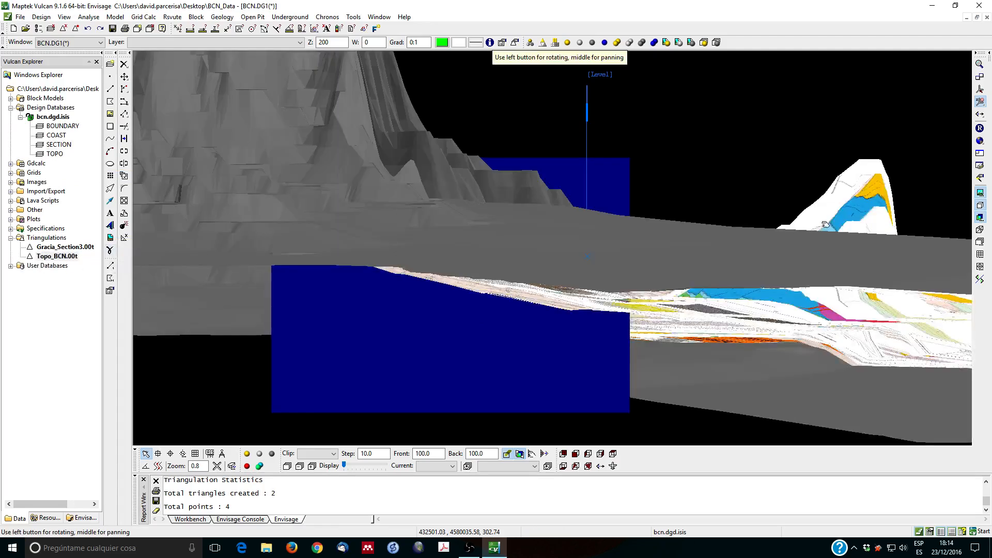
Step: Examine the section plane against the draped geological map in 3D, and the sheet's cross-sections from the top view
drag(824, 224, 474, 163)
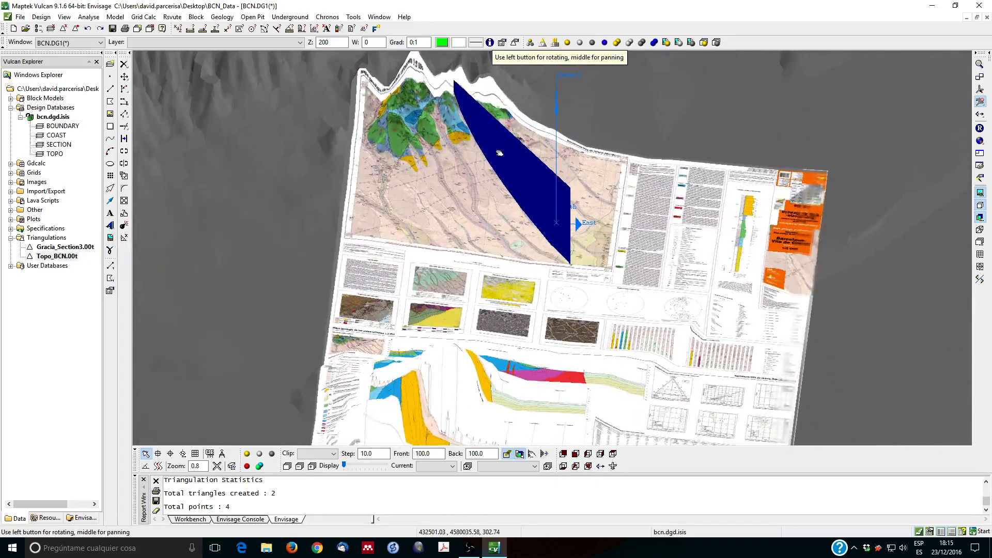
drag(572, 258, 403, 236)
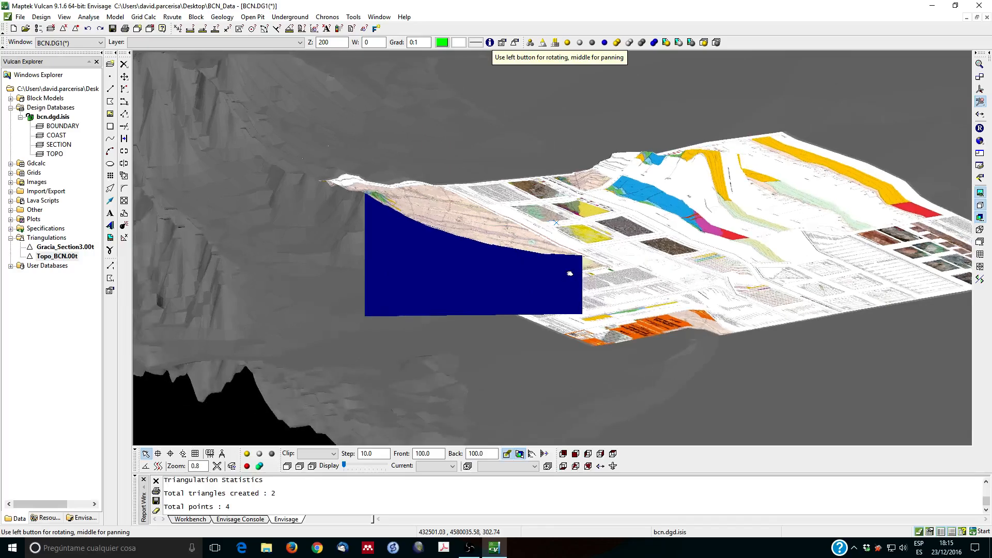
drag(572, 270, 532, 377)
click(614, 453)
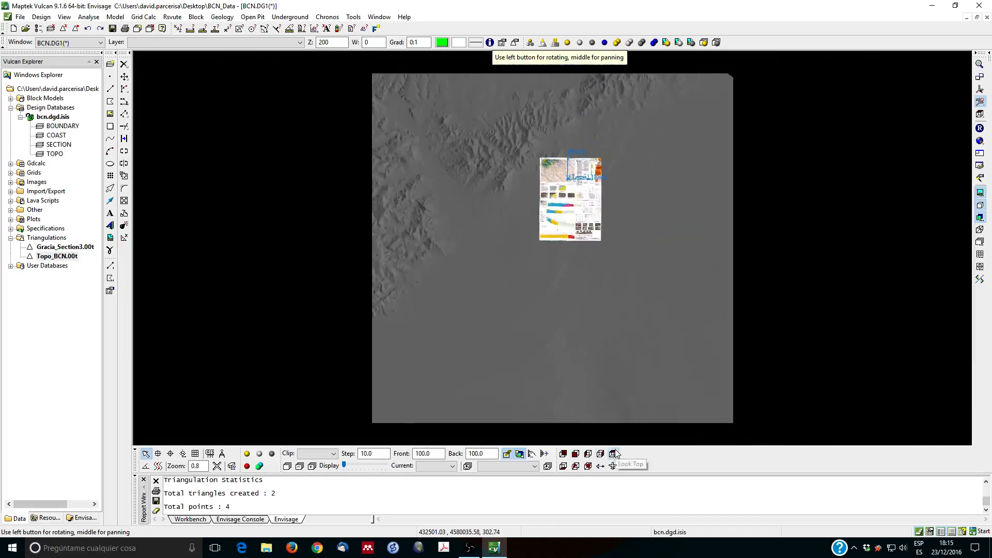
scroll(550, 209, up, 5)
scroll(551, 208, up, 4)
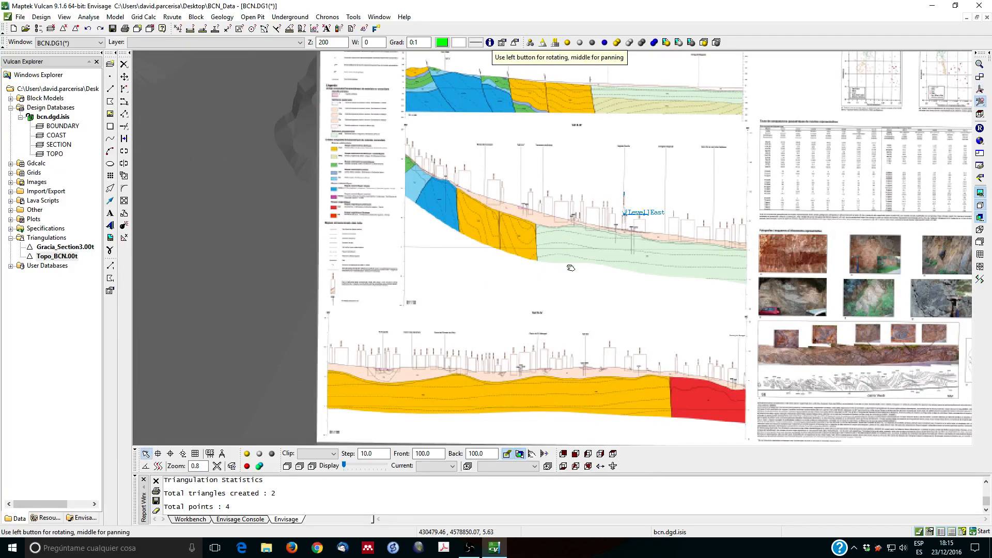
Step: Inspect from the side how the Gracia_Section3 plane cuts the terrain, then unload the Topo_BCN.00t triangulation
drag(570, 268, 215, 190)
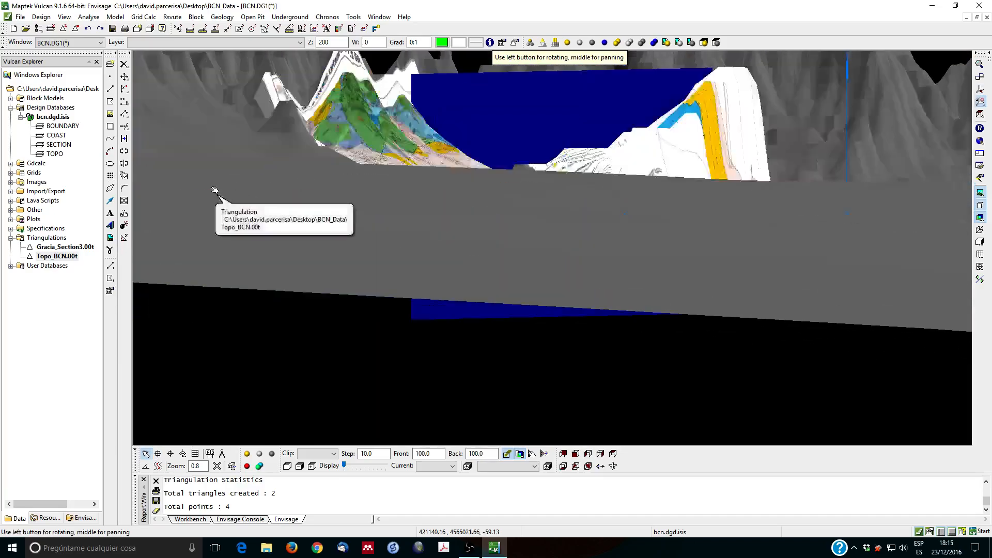
drag(399, 217, 416, 214)
scroll(413, 175, down, 3)
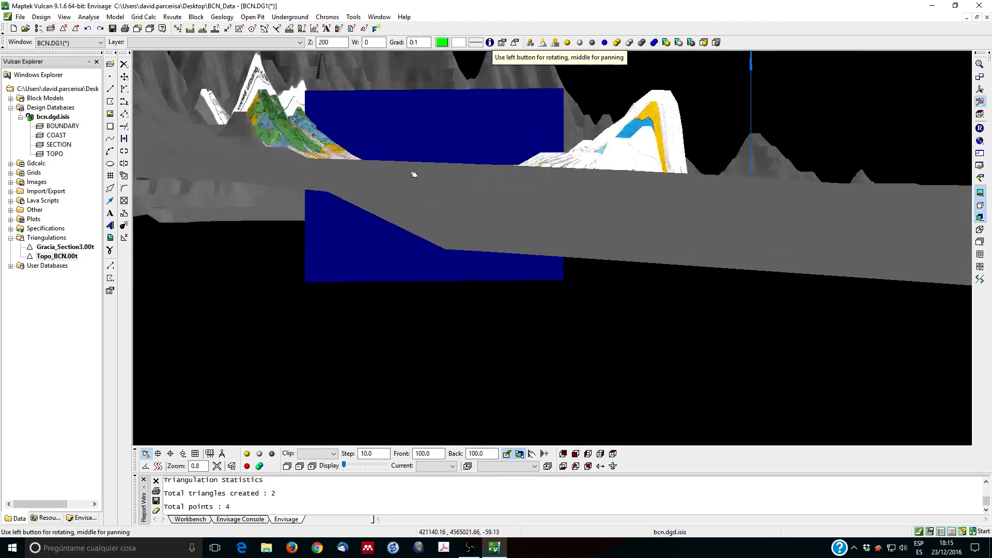
scroll(220, 85, down, 2)
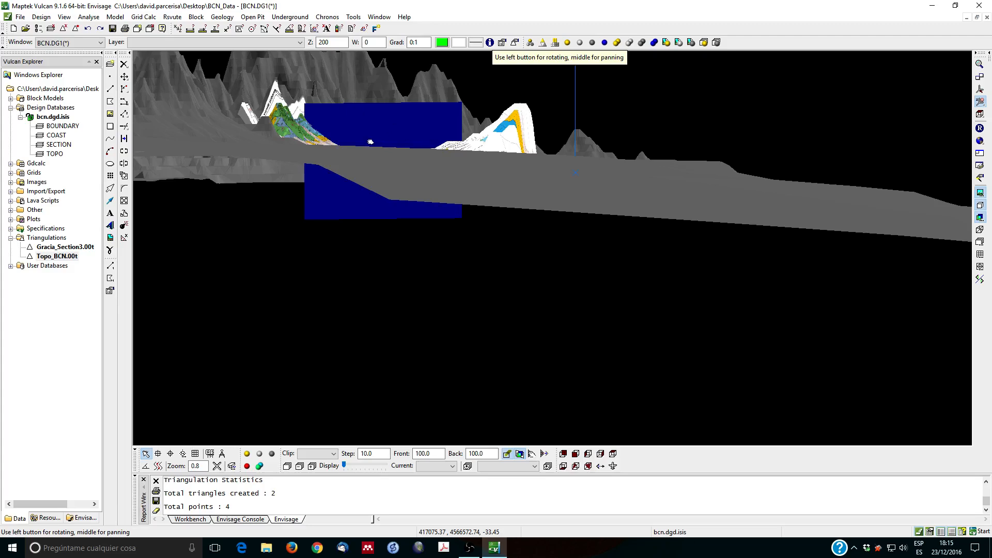
drag(370, 141, 374, 143)
scroll(358, 141, up, 3)
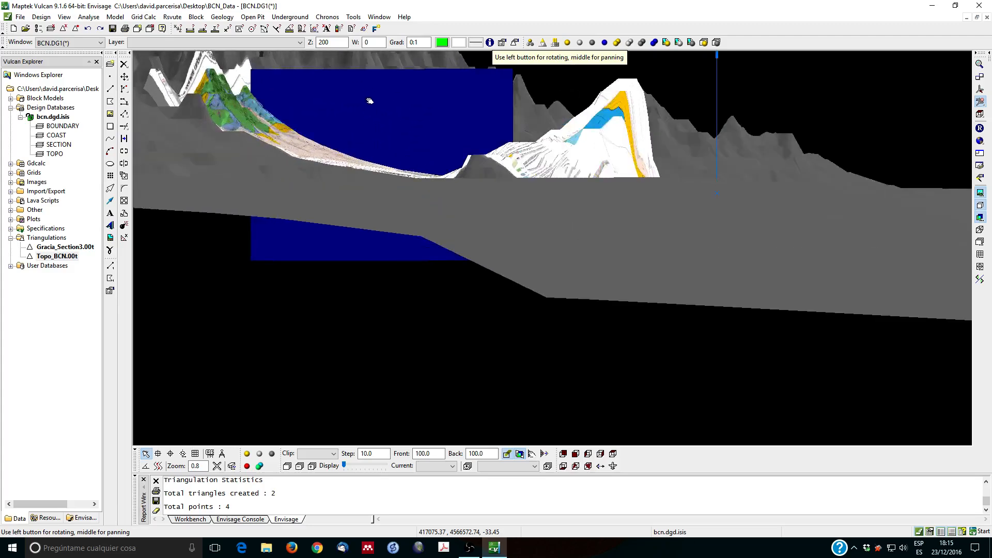
scroll(370, 101, down, 2)
scroll(362, 63, up, 2)
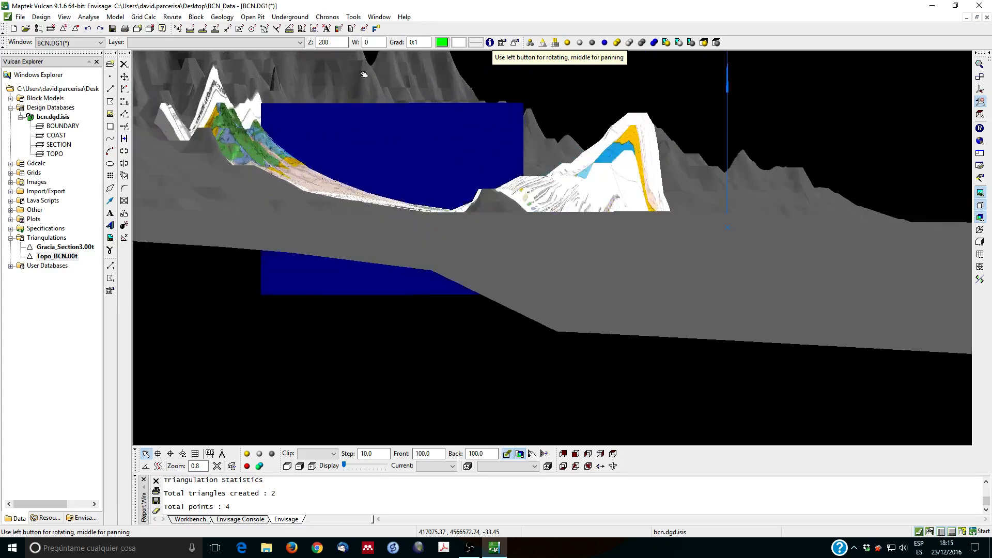
right_click(56, 256)
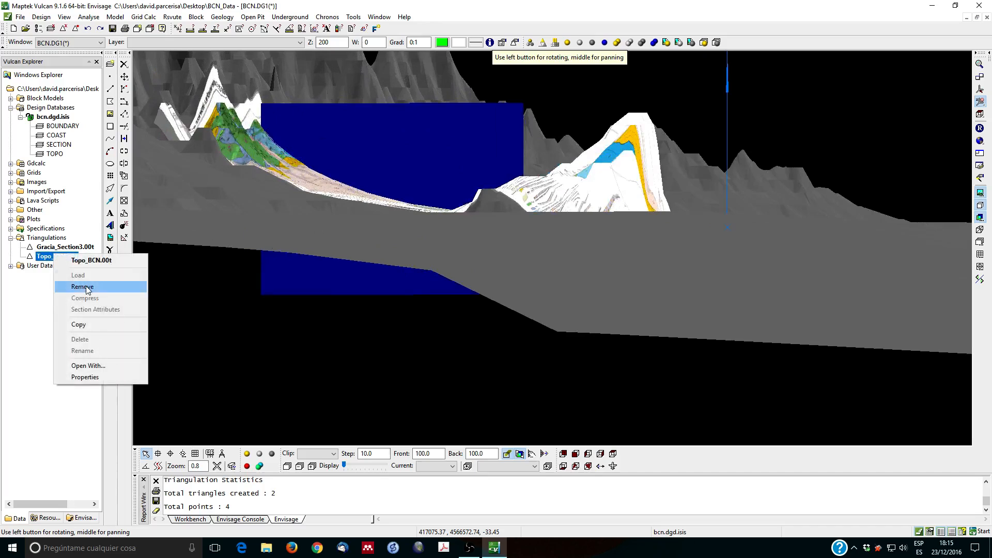
click(87, 289)
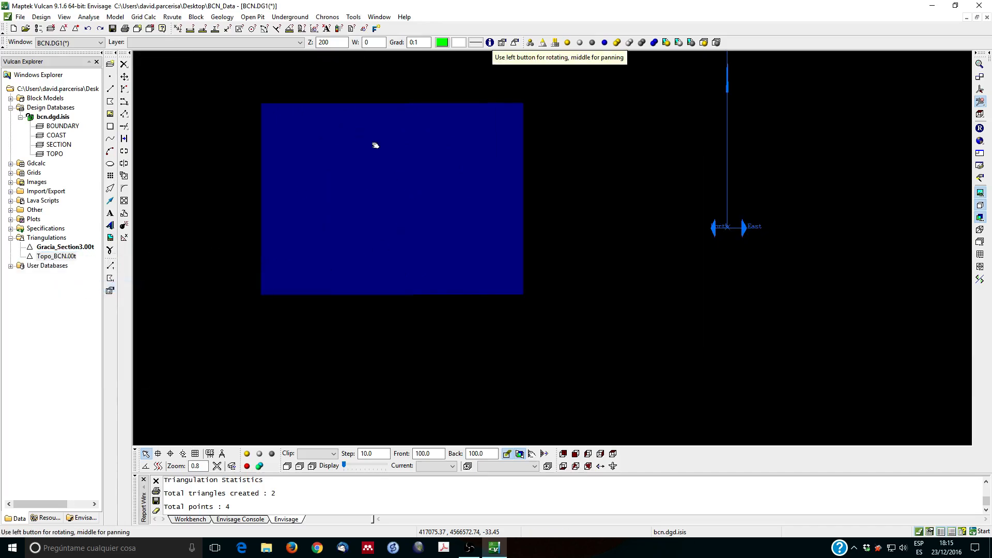
Step: Open the image registration file Gracia_Section3 for editing
scroll(378, 146, up, 1)
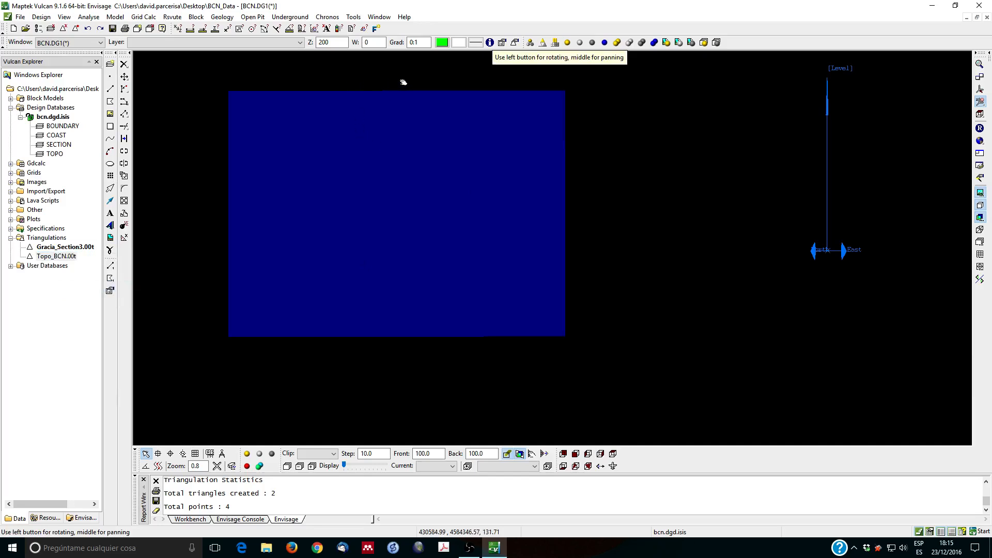
click(117, 16)
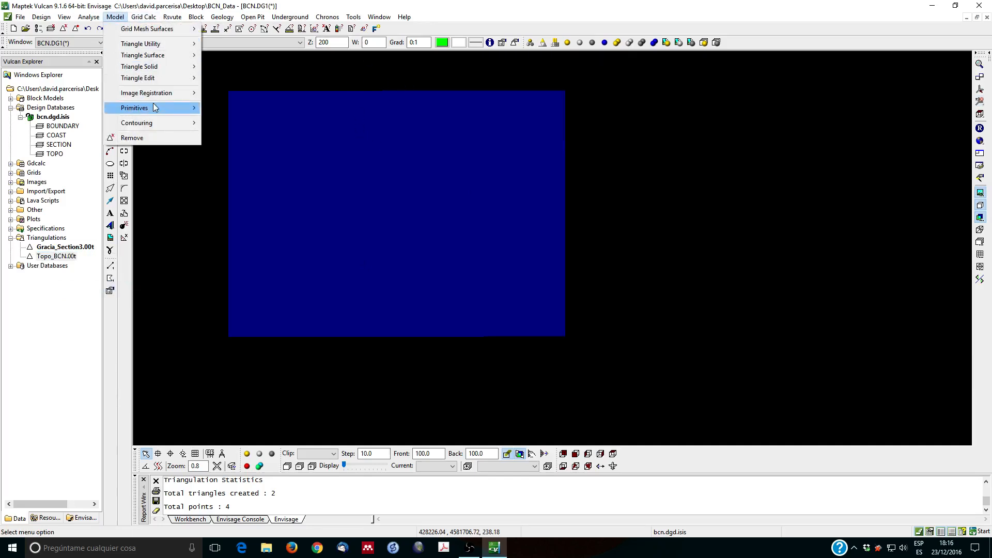
mouse_move(161, 97)
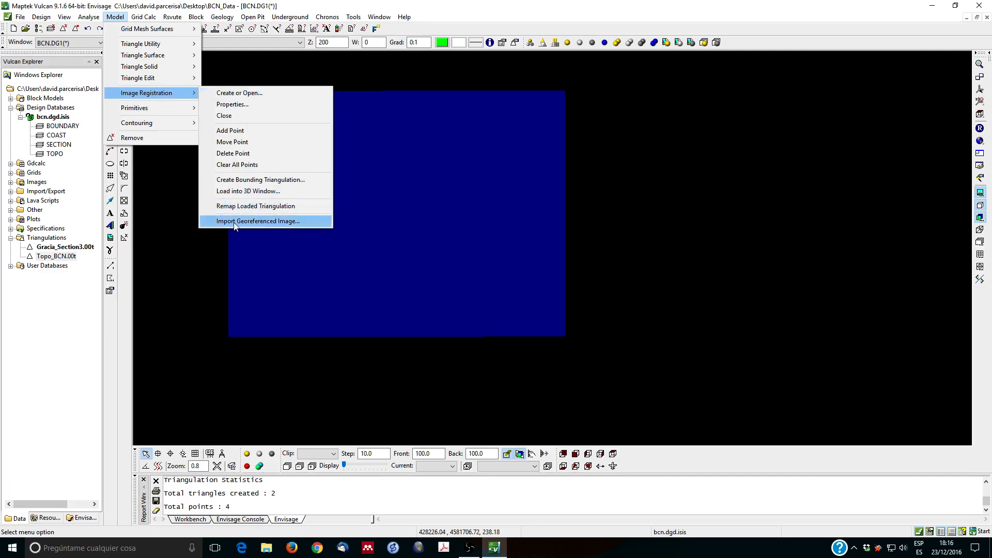
click(245, 96)
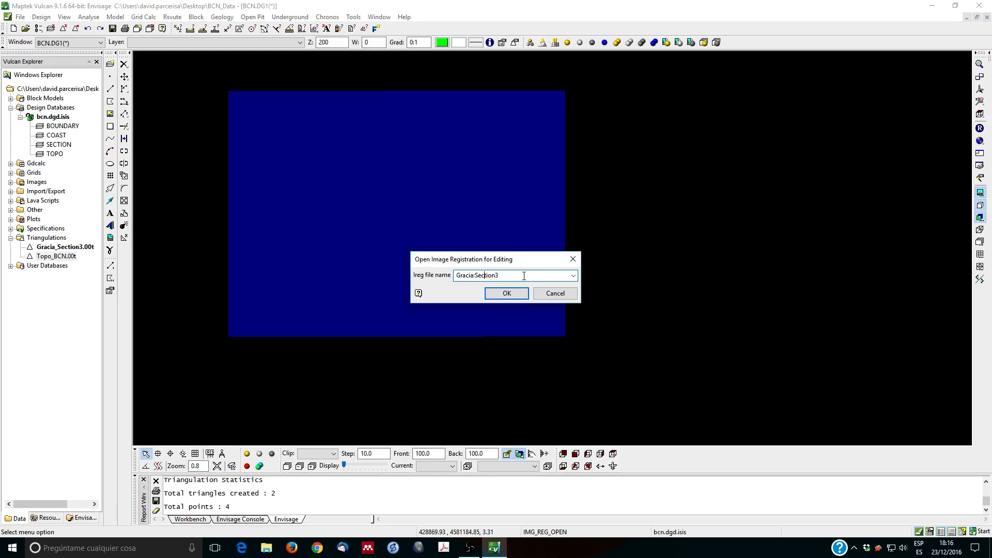
key(BackSpace)
text(_)
click(507, 293)
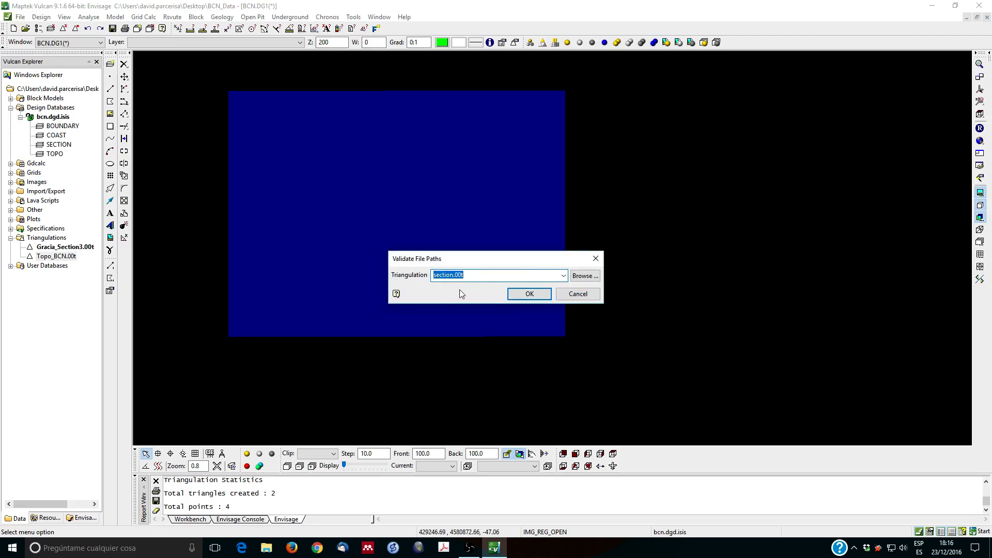
Step: Validate the registration's triangulation path by pointing it to Gracia_Section3.00t
click(534, 294)
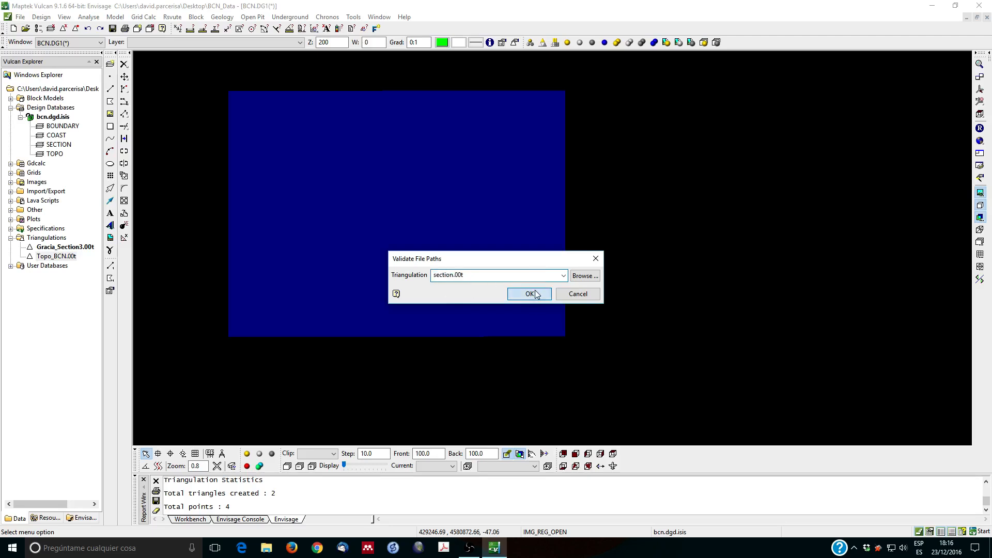
click(564, 277)
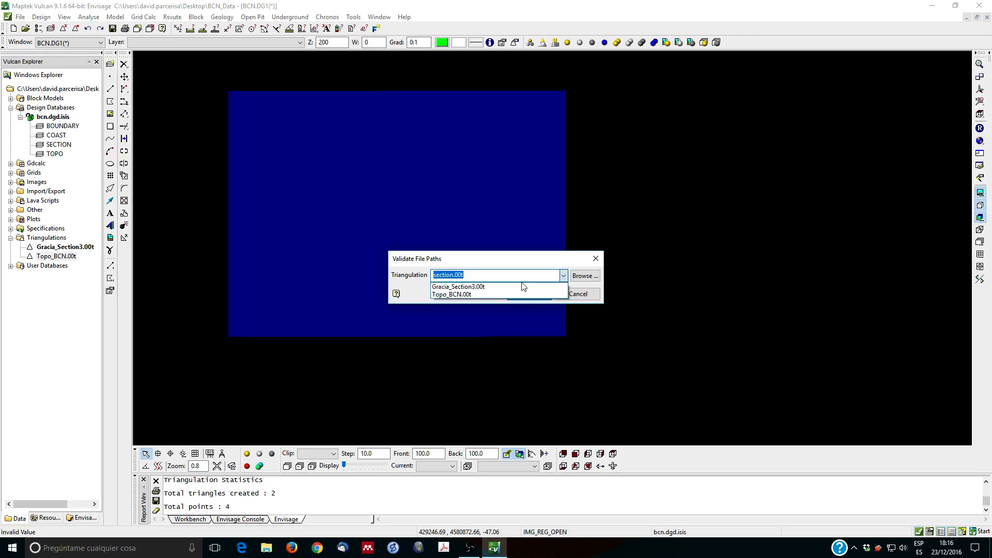
click(500, 285)
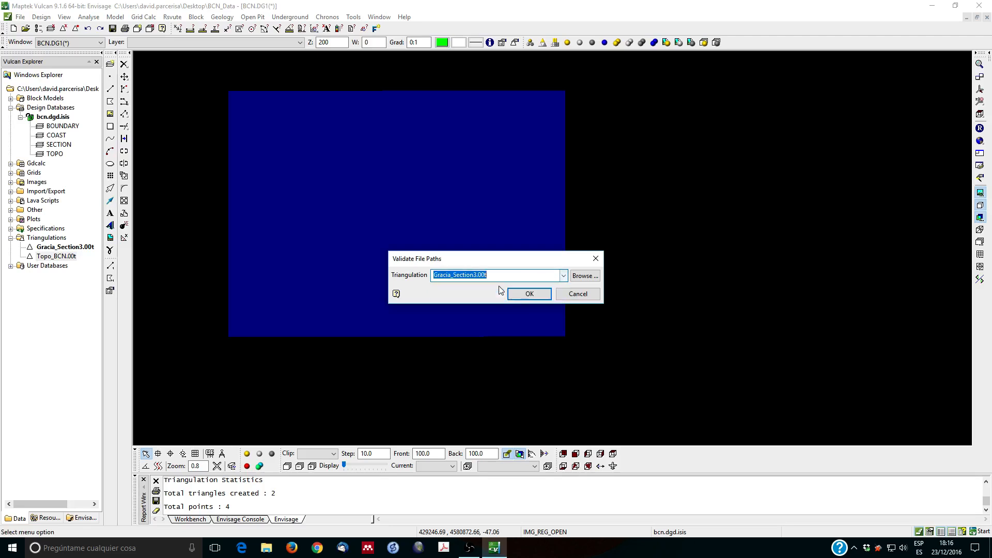
click(530, 293)
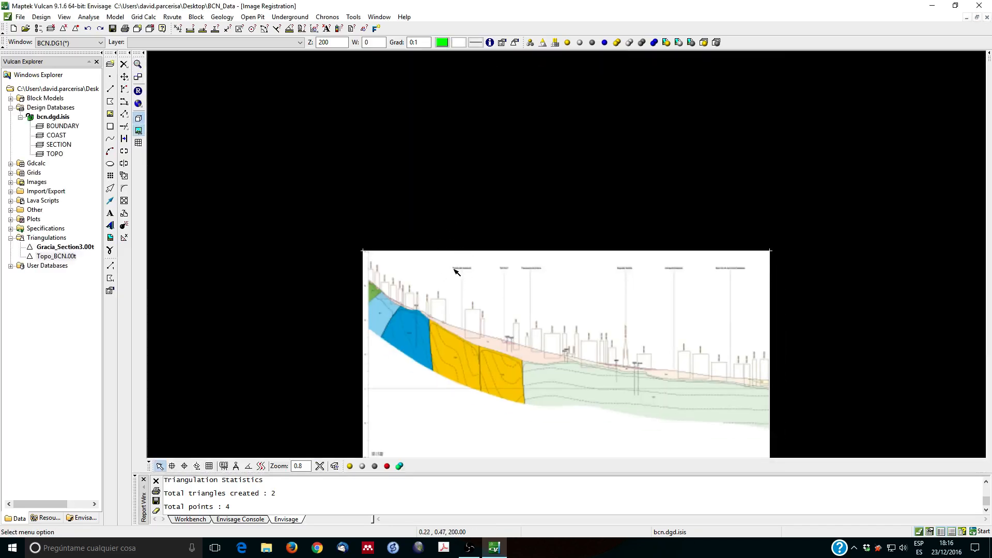
Step: Inspect the geological cross-section image and its existing registration points at the corners
scroll(454, 270, down, 2)
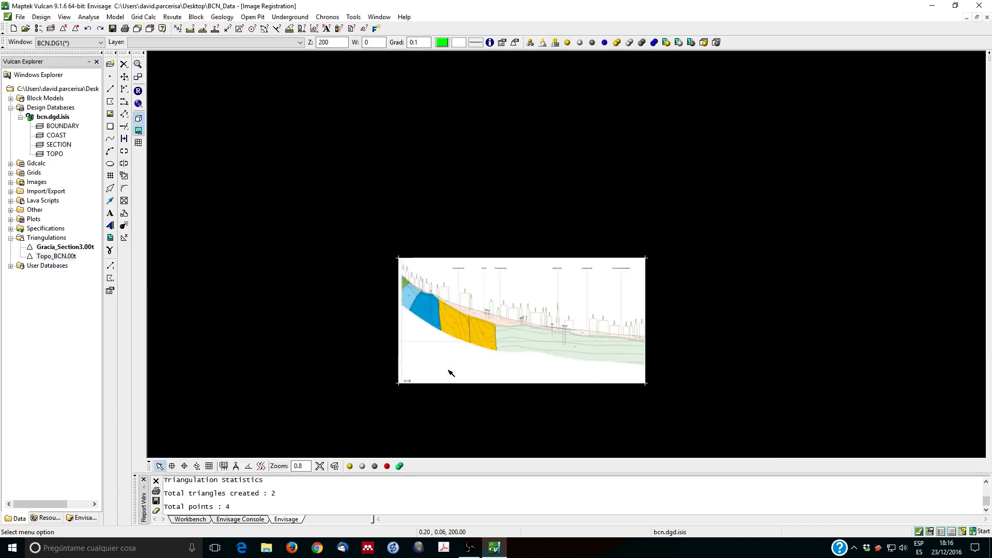
scroll(448, 371, up, 1)
scroll(448, 381, up, 1)
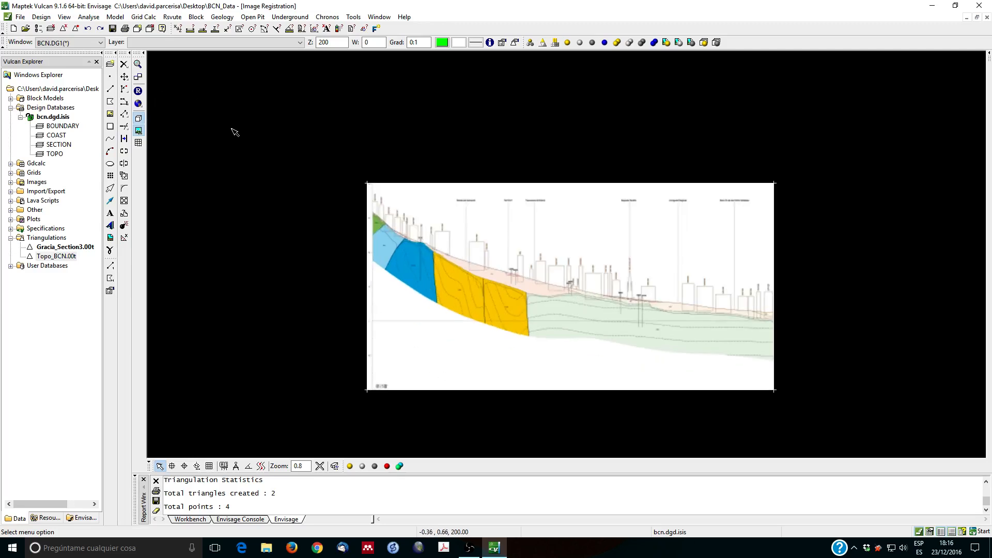
scroll(461, 275, up, 1)
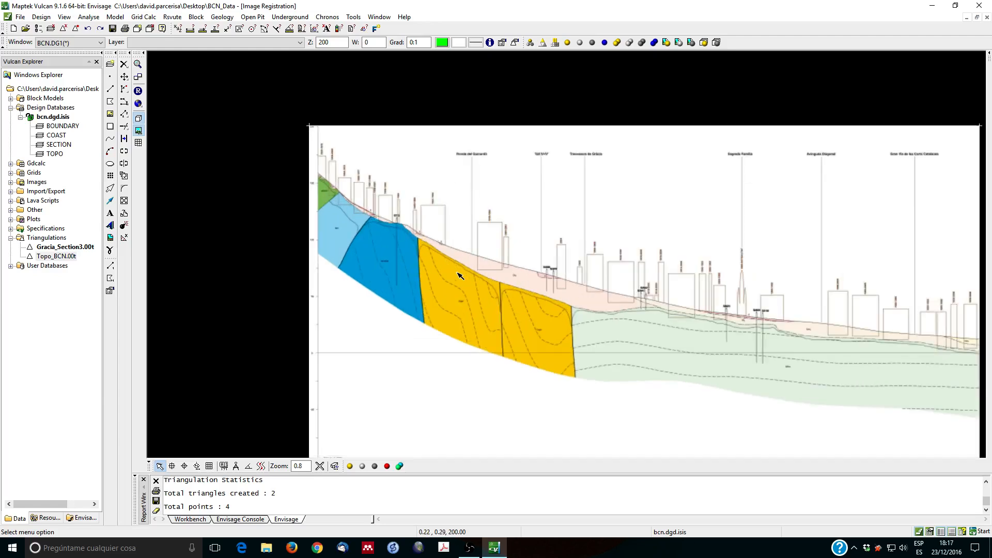
scroll(461, 276, down, 1)
mouse_move(67, 260)
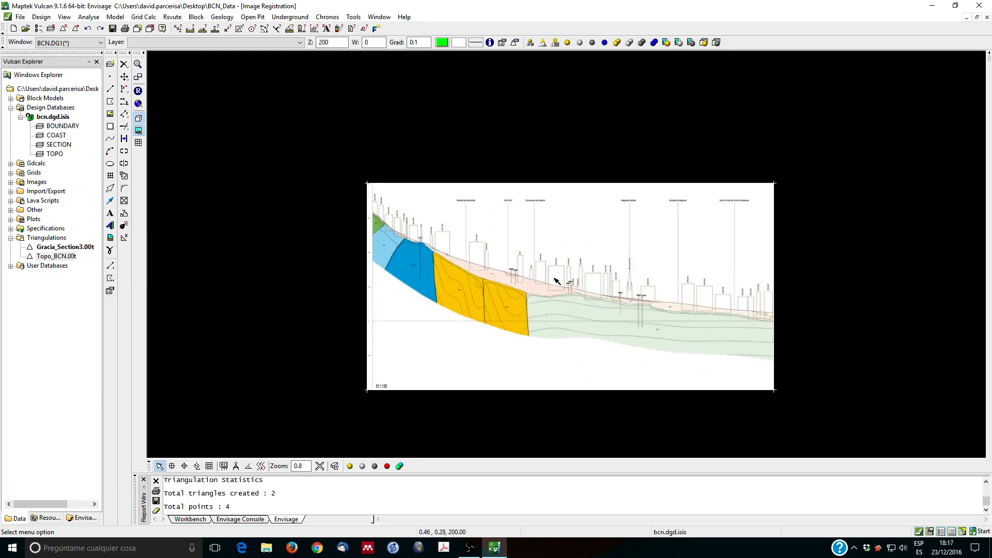
scroll(585, 278, up, 1)
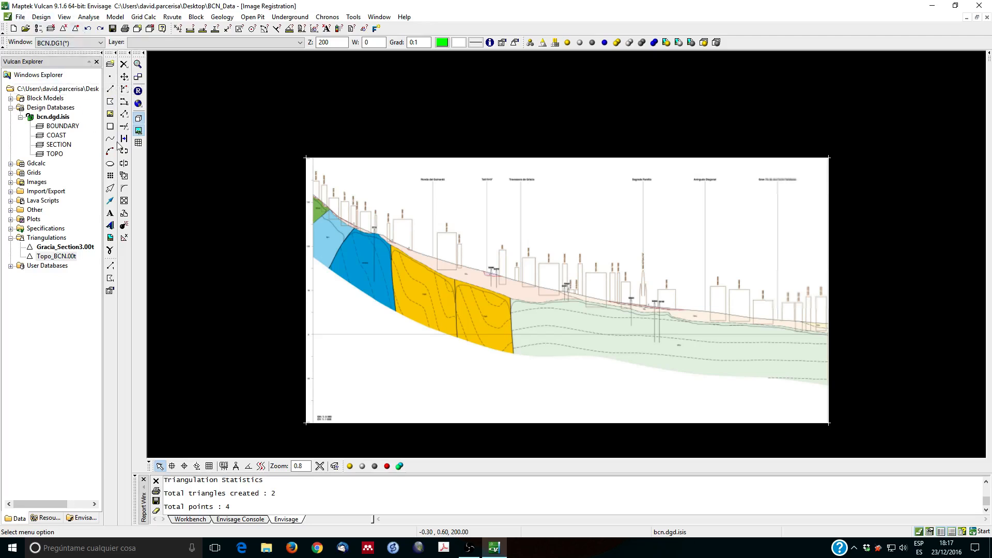
Step: Close the Gracia_Section3 image registration and return to the view with the blue section plane
click(115, 17)
mouse_move(138, 17)
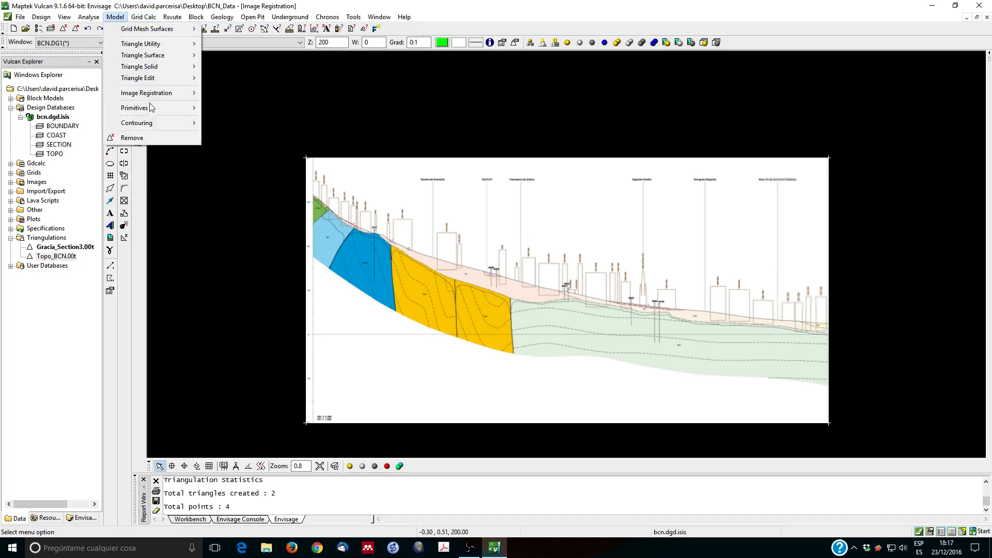
mouse_move(197, 94)
click(227, 115)
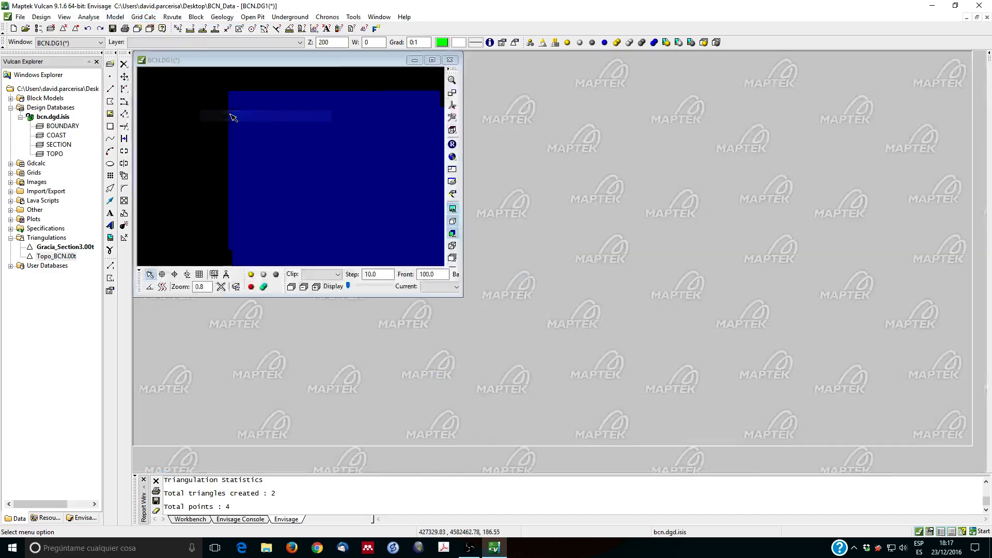
click(114, 17)
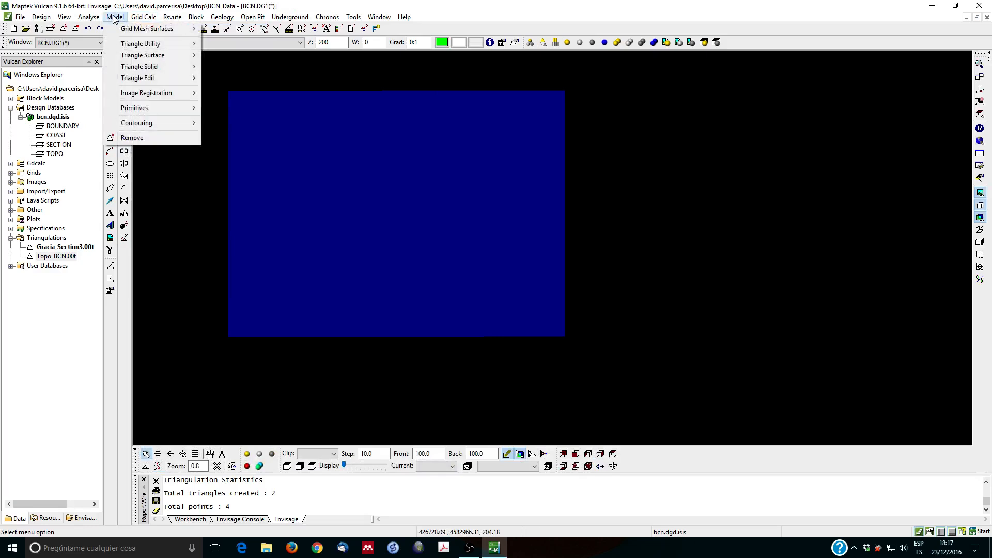
mouse_move(173, 96)
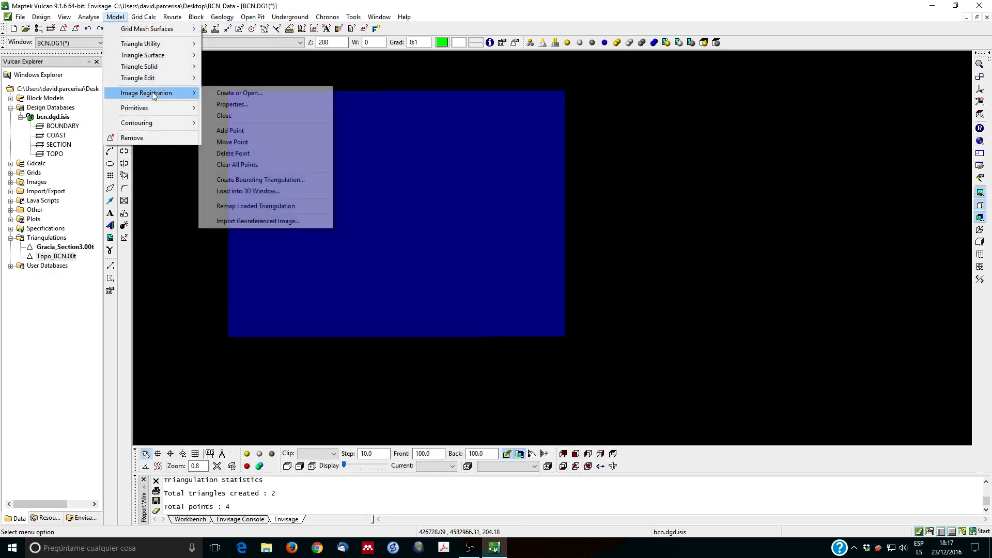
click(252, 98)
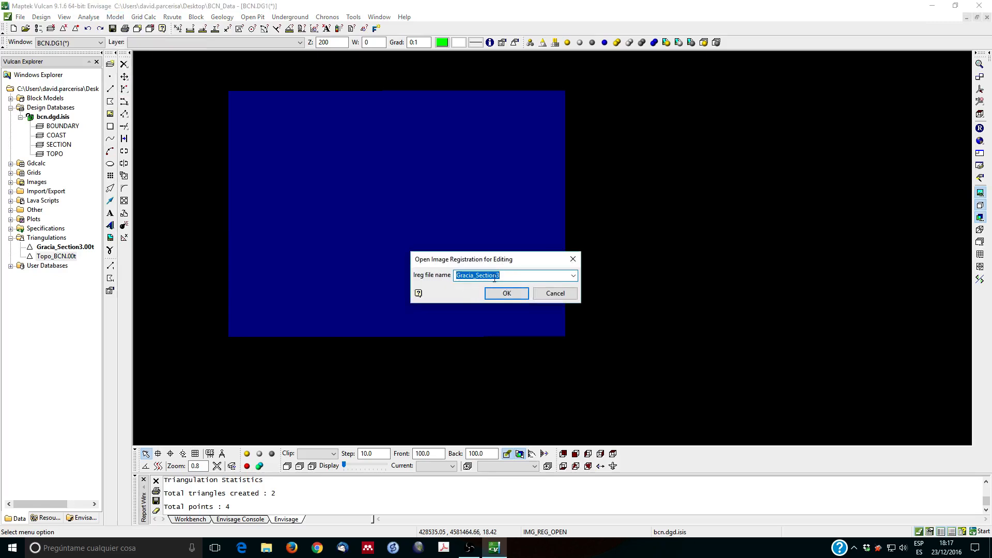
click(556, 294)
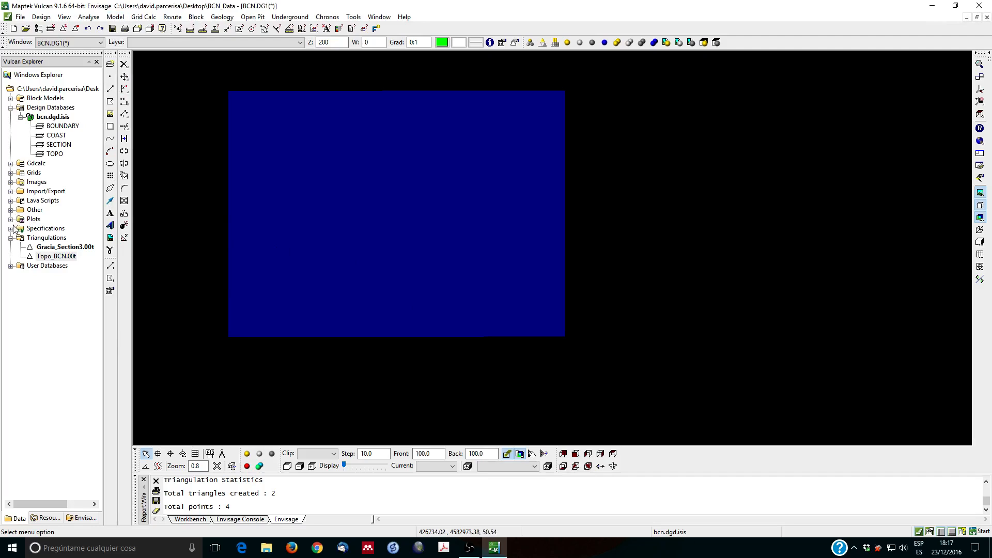
Step: Delete the existing Gracia_Section3.ireg and Gracia_GEO.ireg image registrations from the project
click(10, 182)
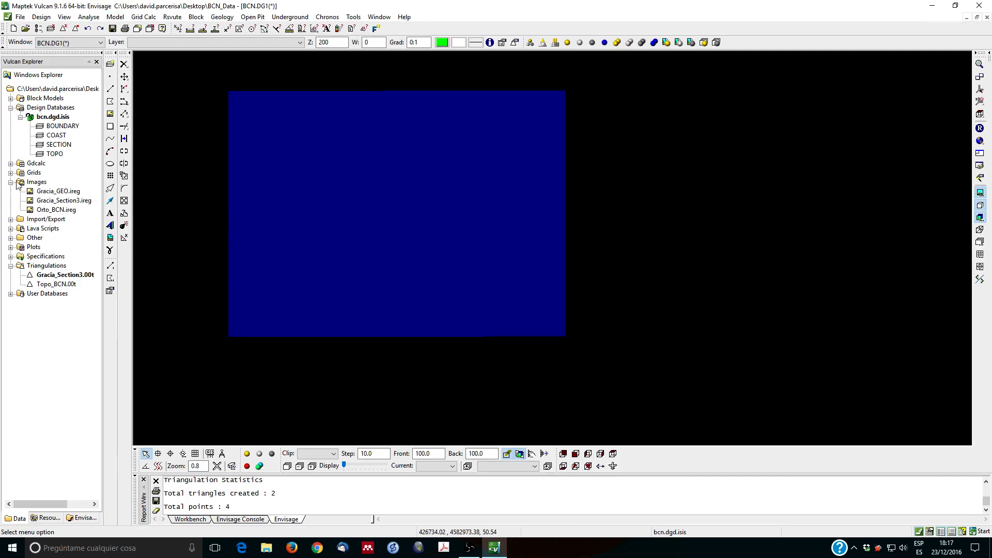
click(42, 203)
right_click(48, 202)
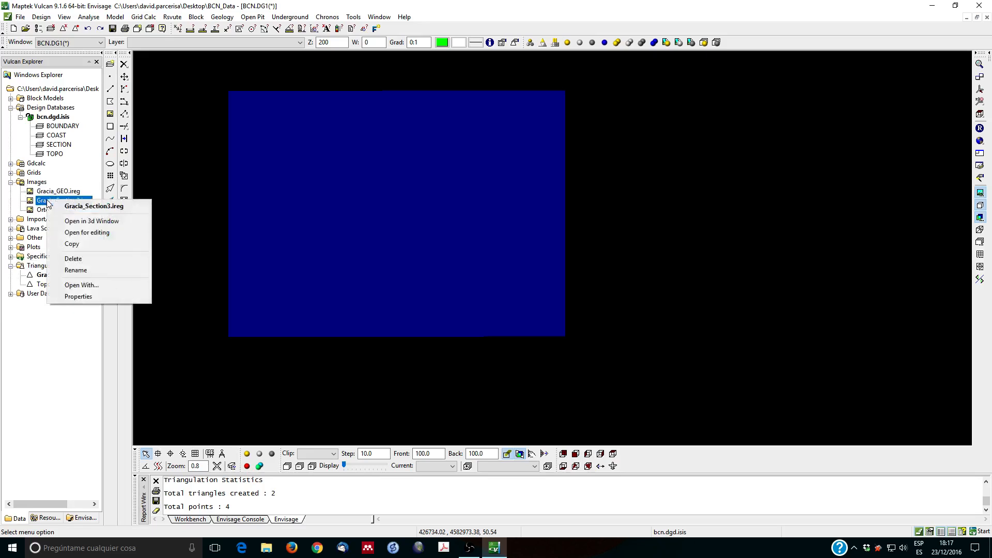
click(89, 258)
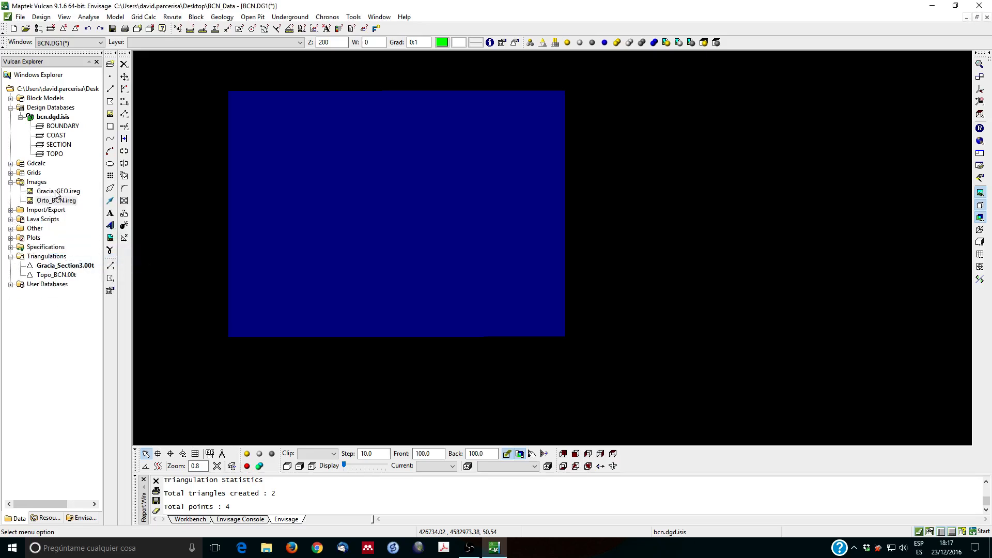
click(57, 192)
right_click(57, 192)
click(89, 250)
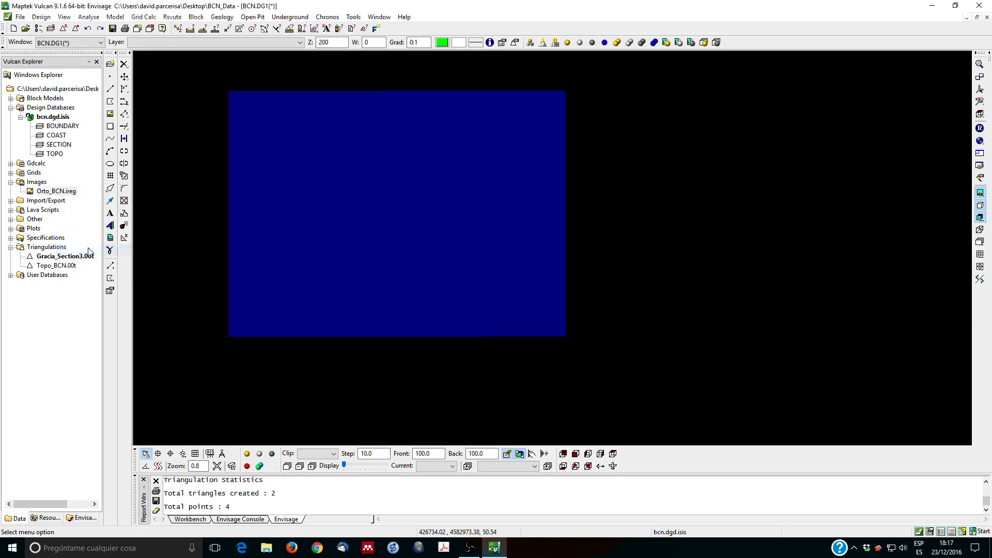
Step: Create a new image registration file named Gracia_Section3
click(115, 17)
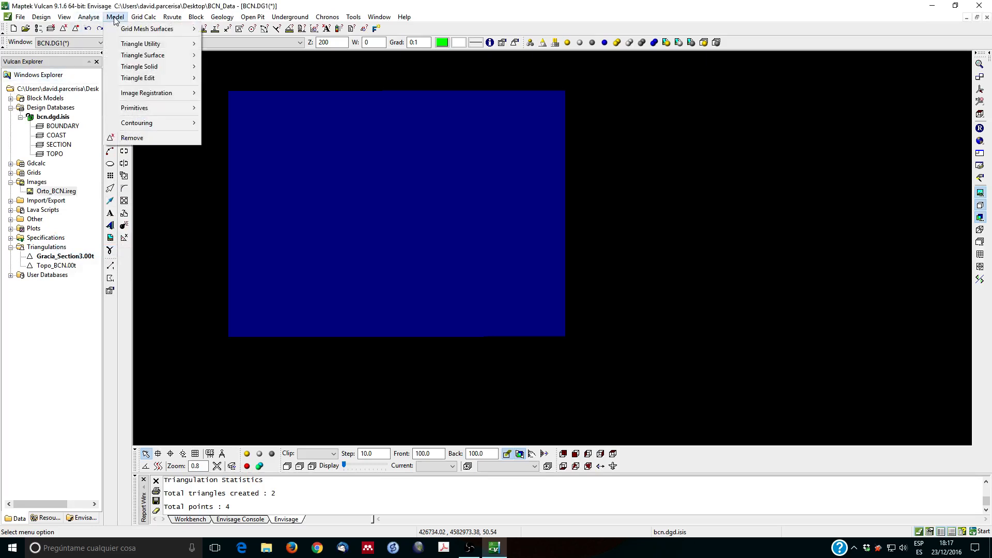
mouse_move(183, 94)
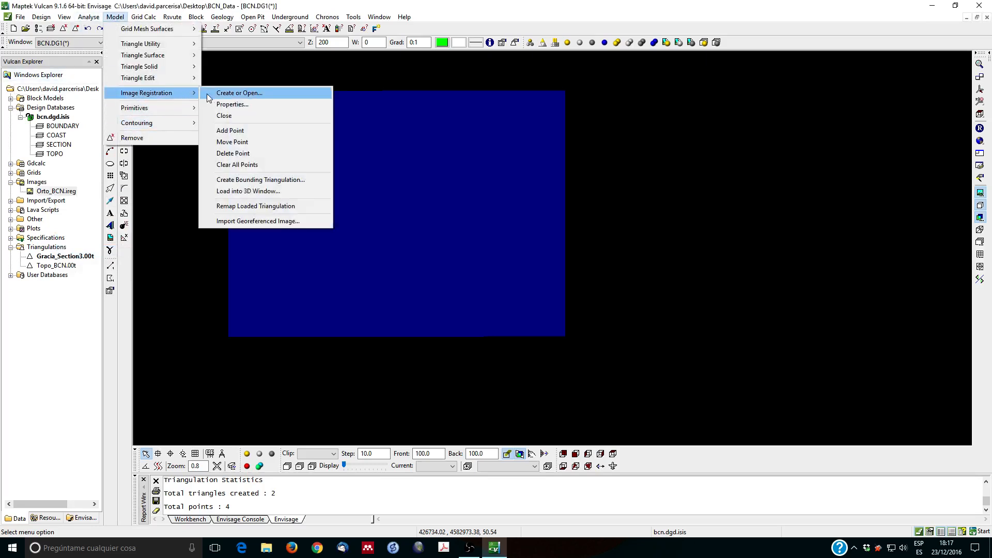
click(255, 97)
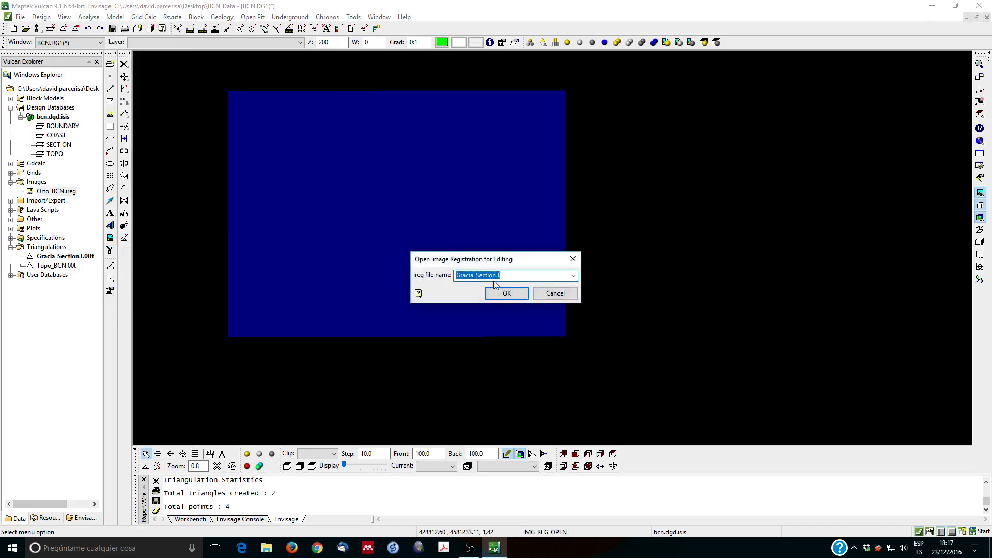
click(513, 296)
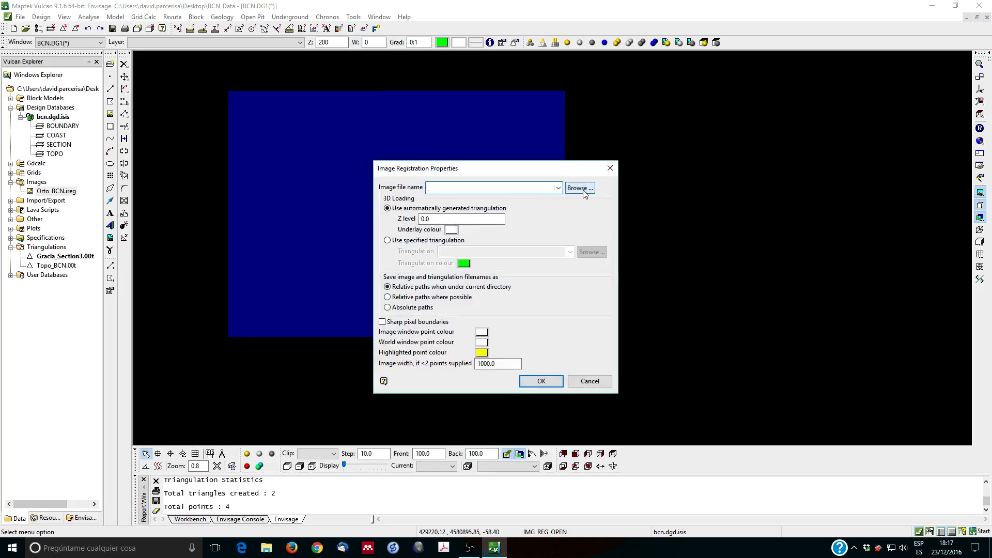
Step: Load the cross-section image from the Talls geologics folder in Geo_BCN into the registration, keeping the default registration properties
click(558, 188)
click(558, 189)
click(580, 188)
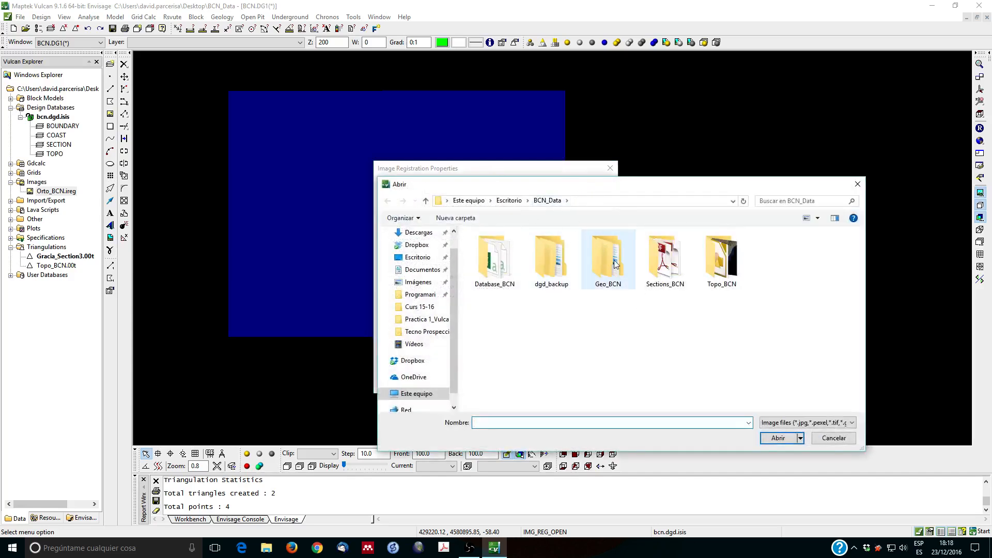
double_click(614, 263)
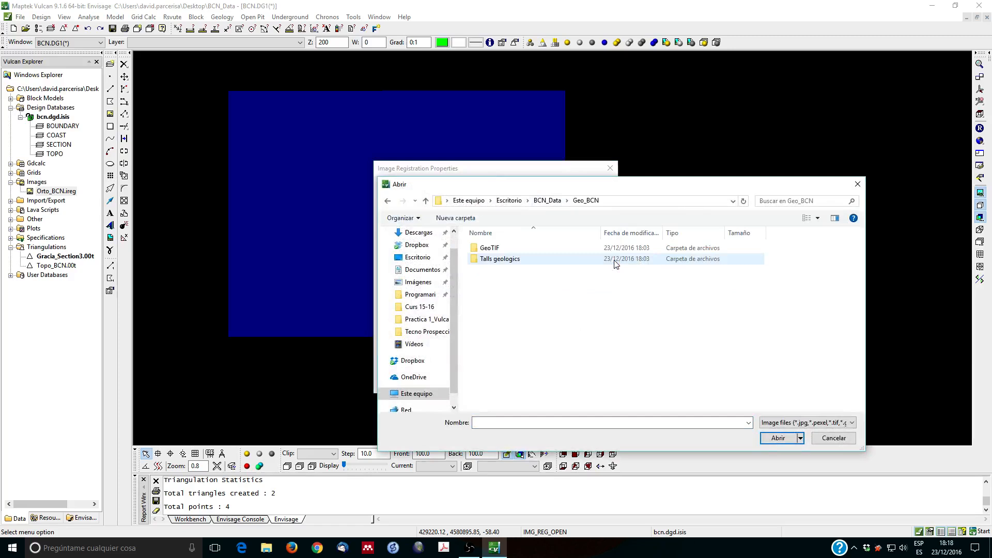
double_click(522, 259)
double_click(488, 253)
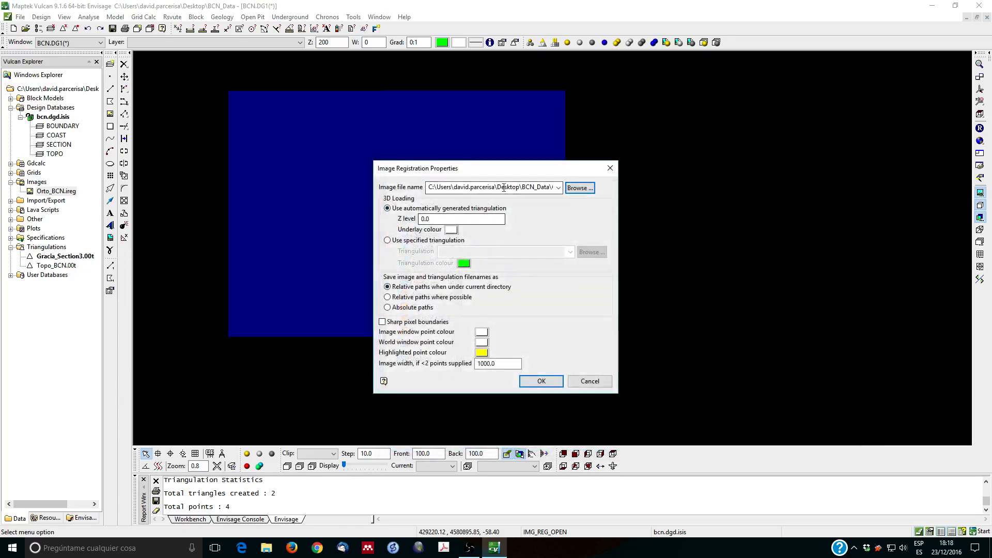
click(538, 382)
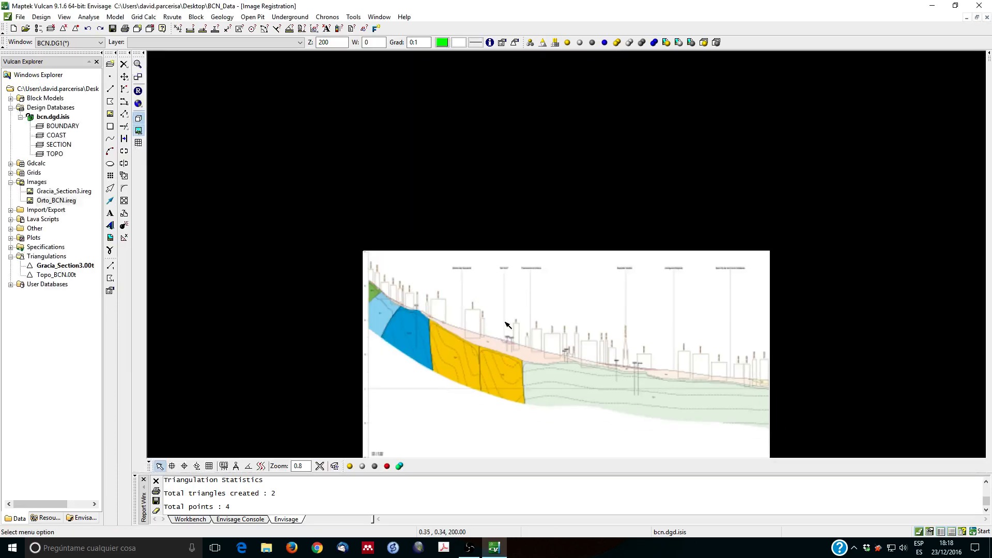
Step: Enable snapping to points in the image registration window with the whole cross-section image in view
scroll(506, 321, down, 2)
scroll(478, 427, up, 3)
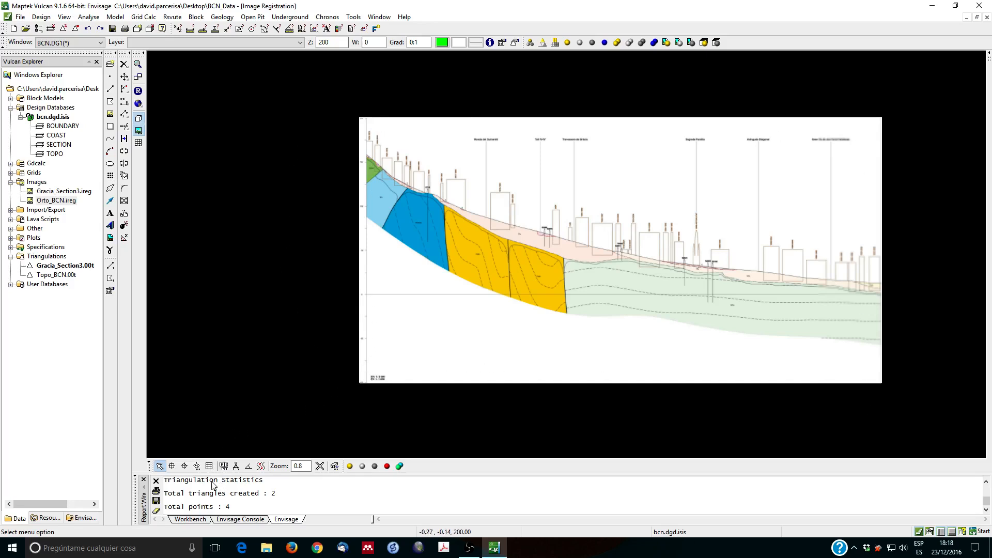
click(184, 466)
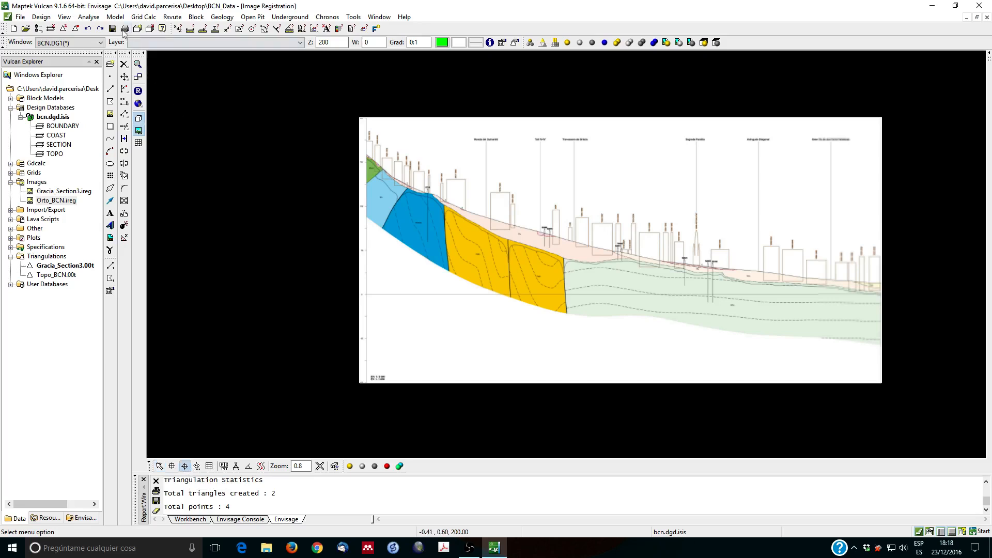
Step: Try to add registration points matching the image's upper-left and upper-right corners to the same corners of the blue section plane
click(116, 17)
mouse_move(145, 94)
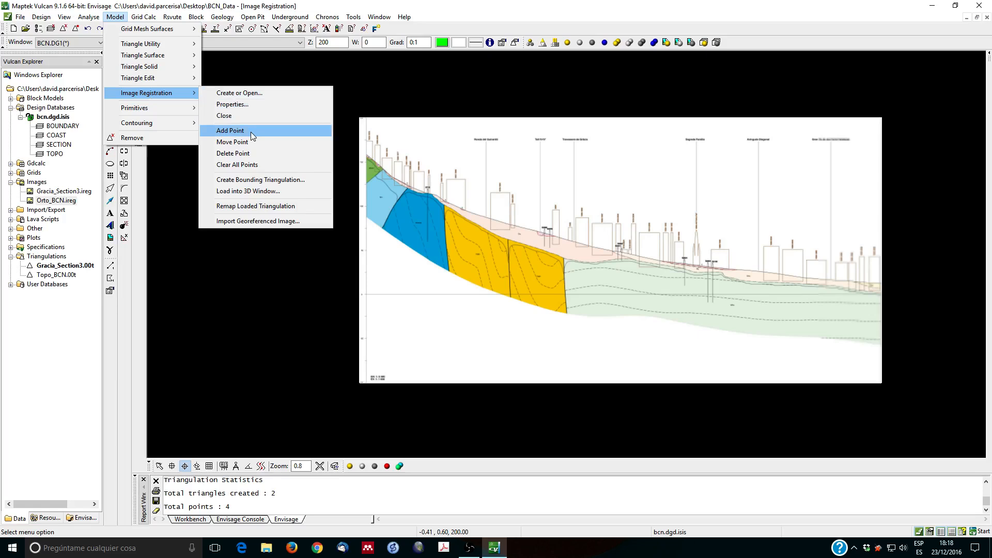
click(251, 132)
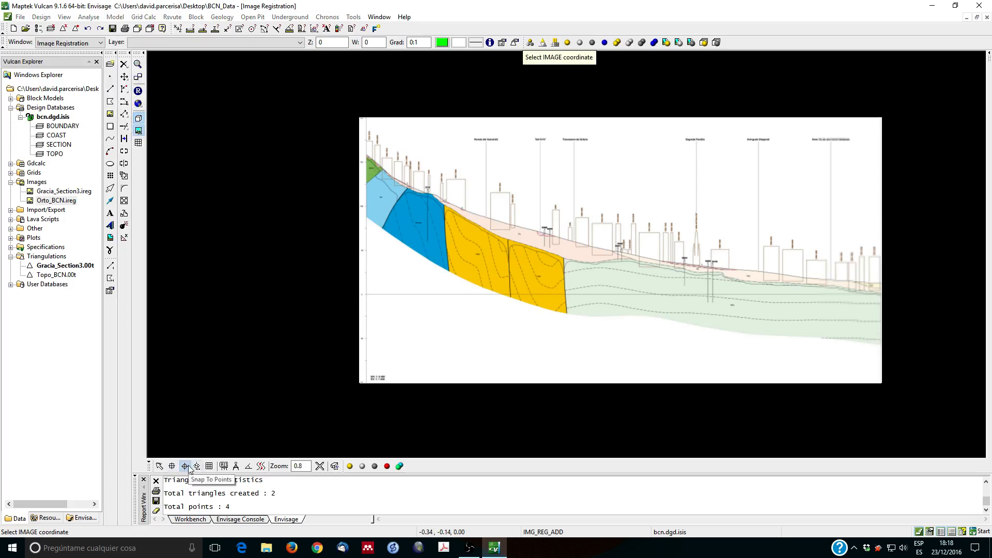
click(362, 122)
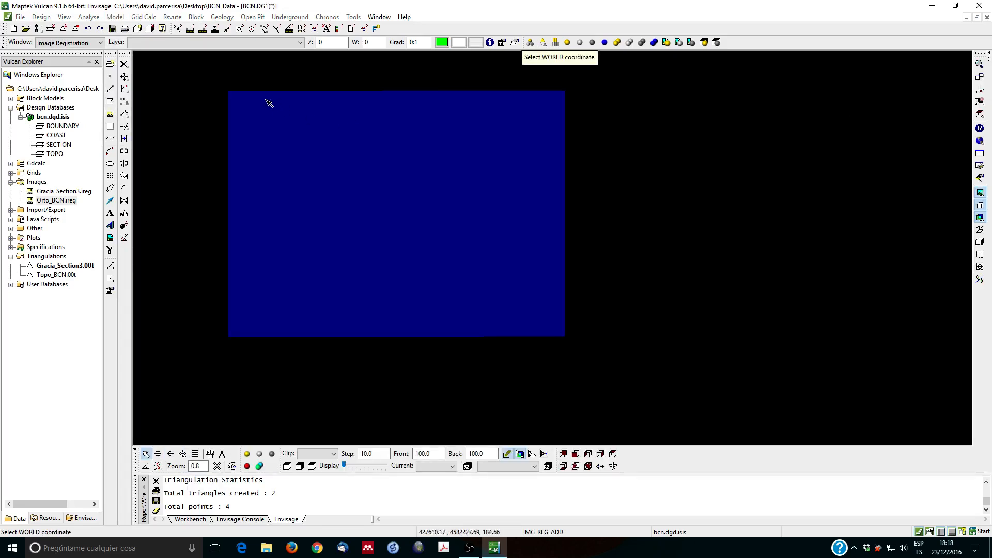
scroll(233, 96, up, 1)
scroll(233, 96, up, 1)
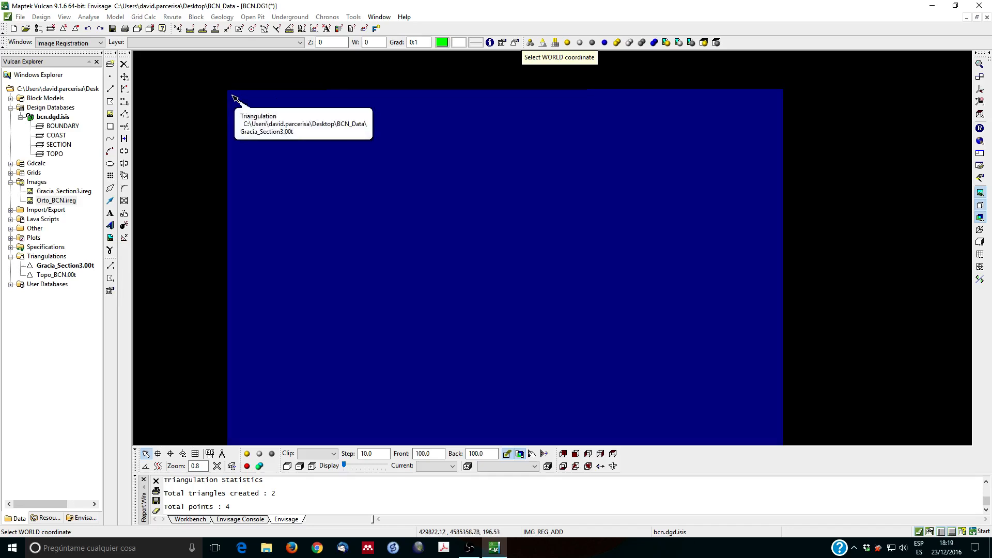
click(233, 96)
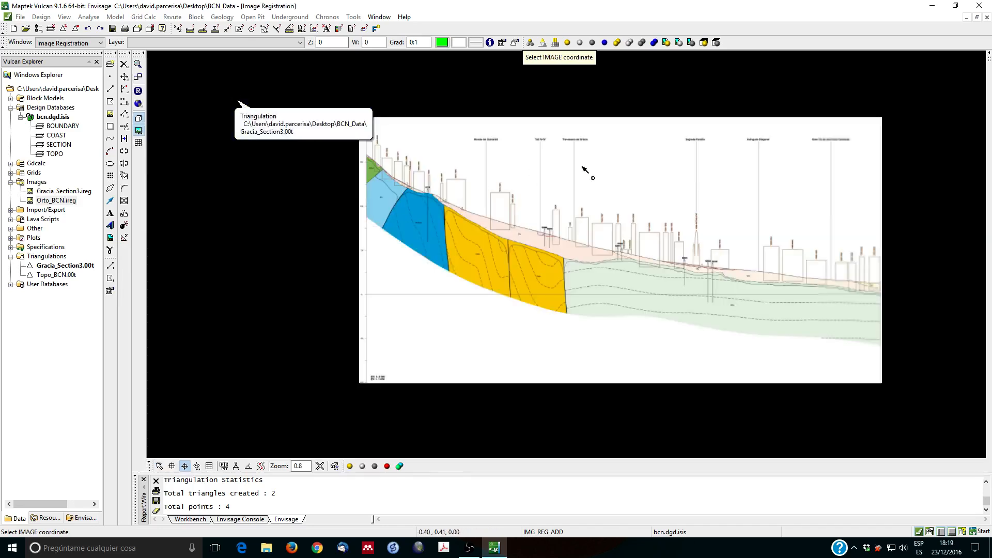
click(880, 121)
click(782, 92)
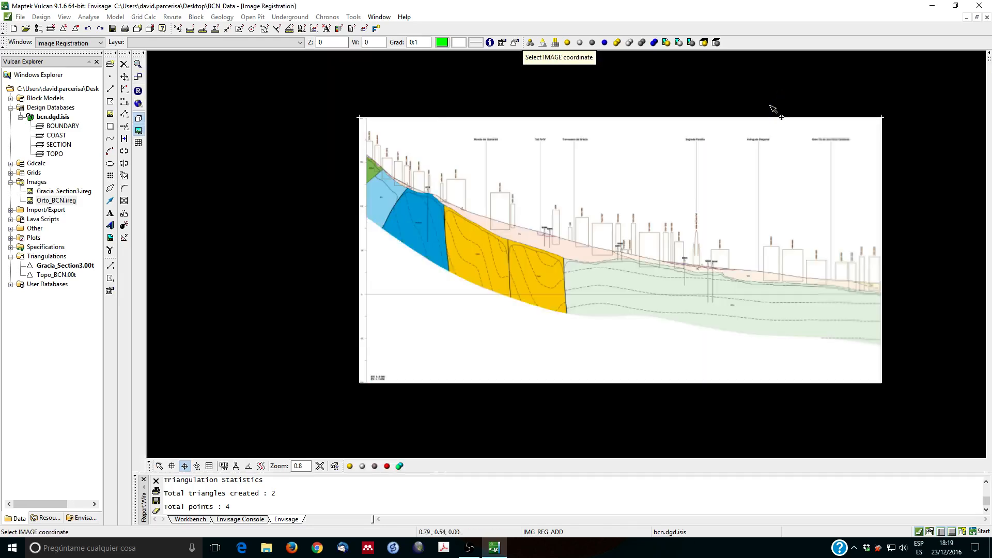
Step: Enable snapping to points in the section plane's view while adding a registration point for the image's lower-right corner
click(882, 383)
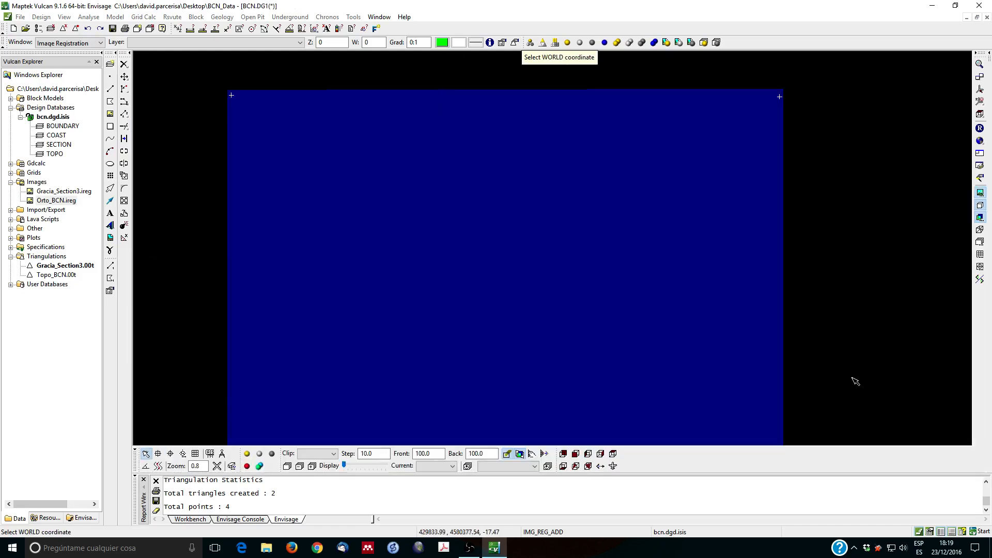
scroll(801, 395, down, 3)
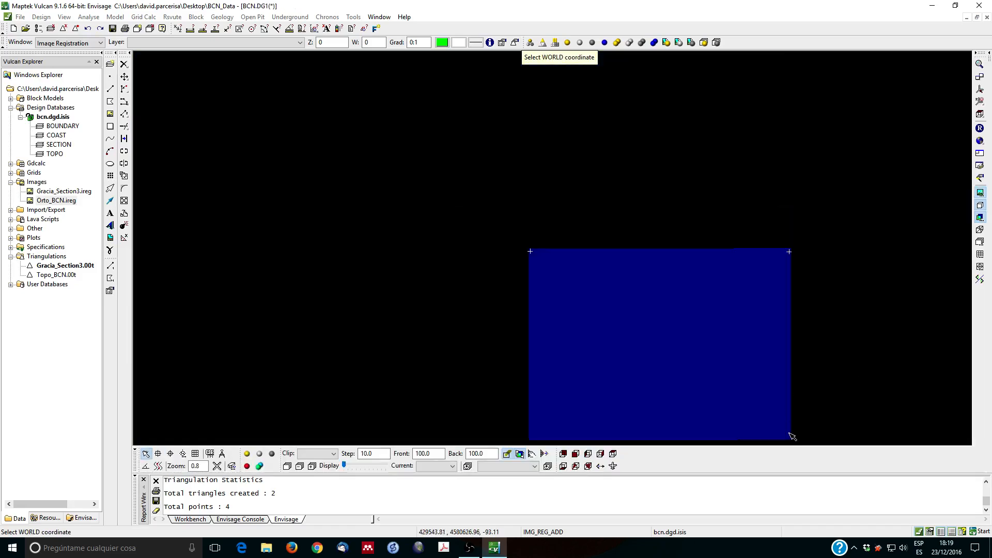
click(171, 454)
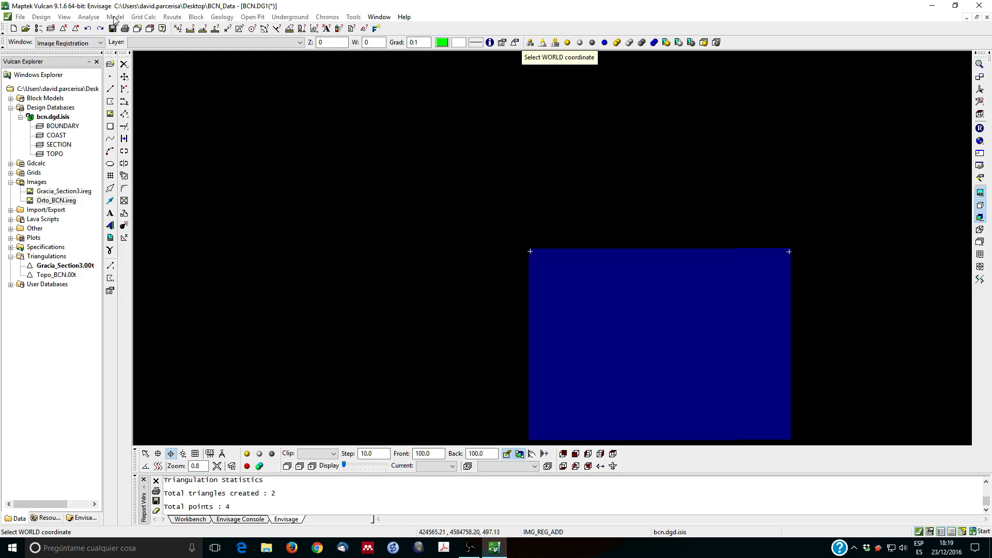
click(575, 312)
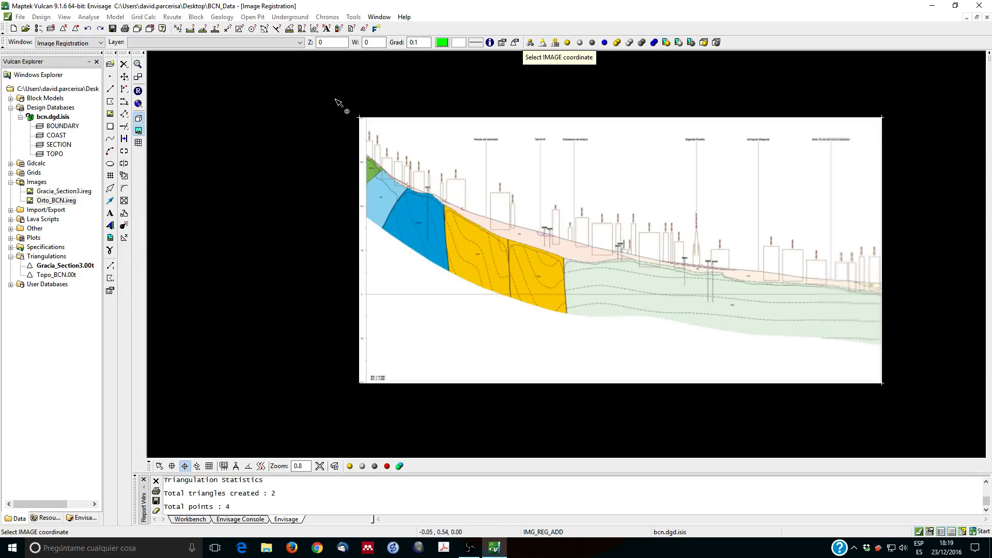
Step: Clear all registration points from the Gracia_Section3 image
click(114, 16)
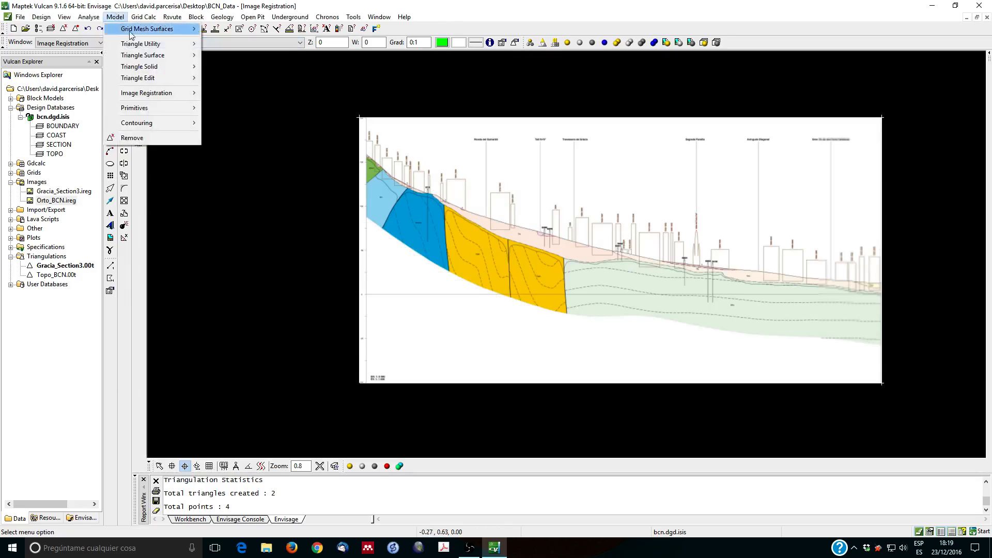
mouse_move(164, 95)
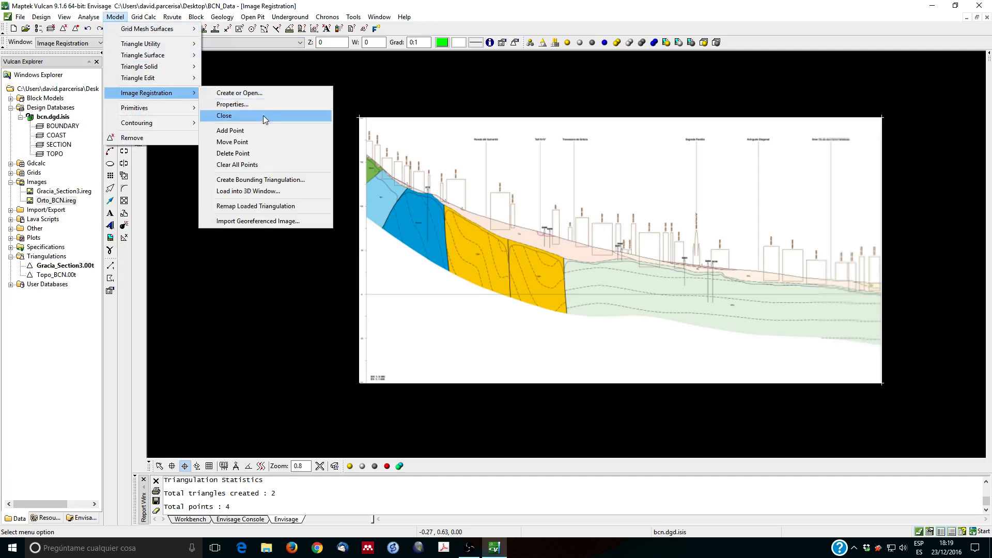
click(263, 164)
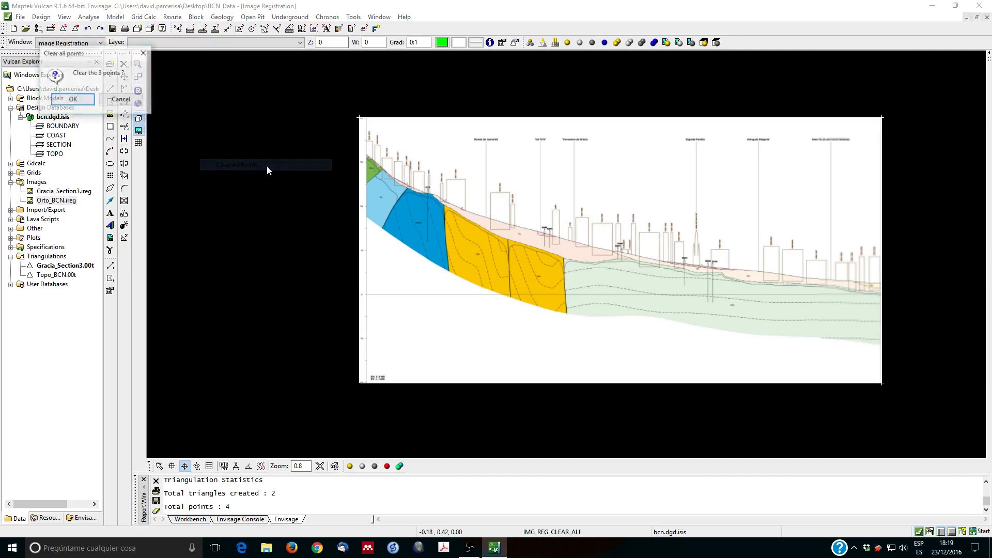
click(73, 99)
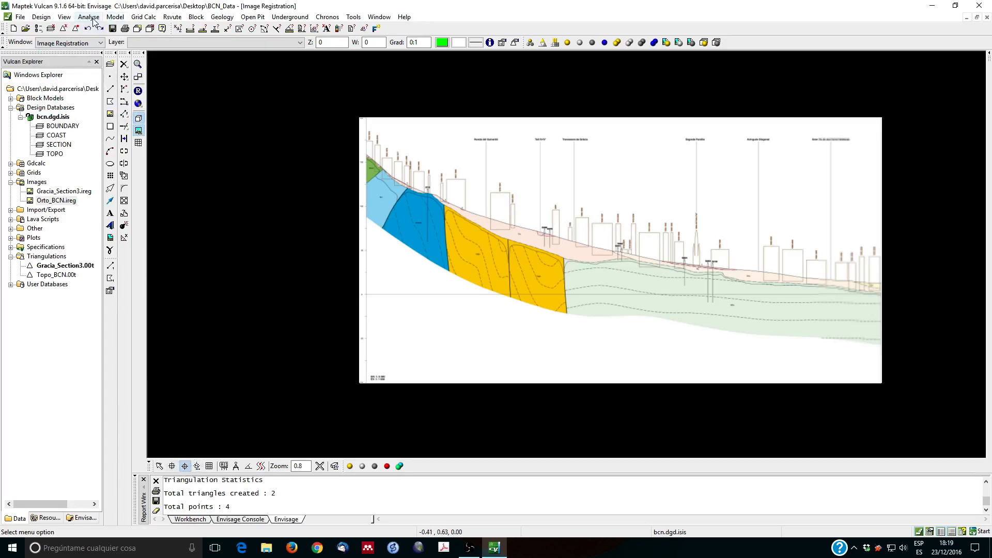
Step: Add registration points pairing the image's upper-left and upper-right corners with the matching snapped corners of the blue section plane
click(115, 17)
mouse_move(156, 95)
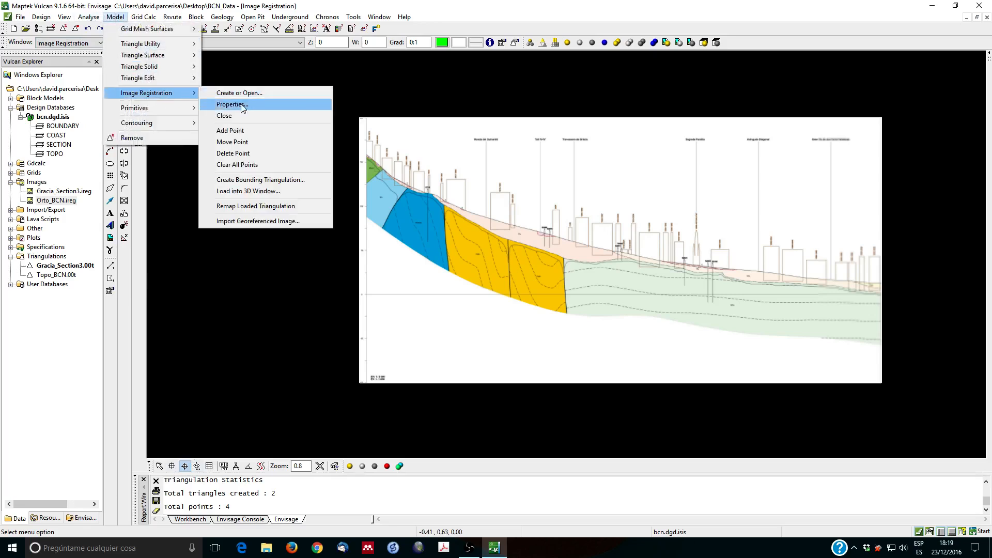
click(256, 131)
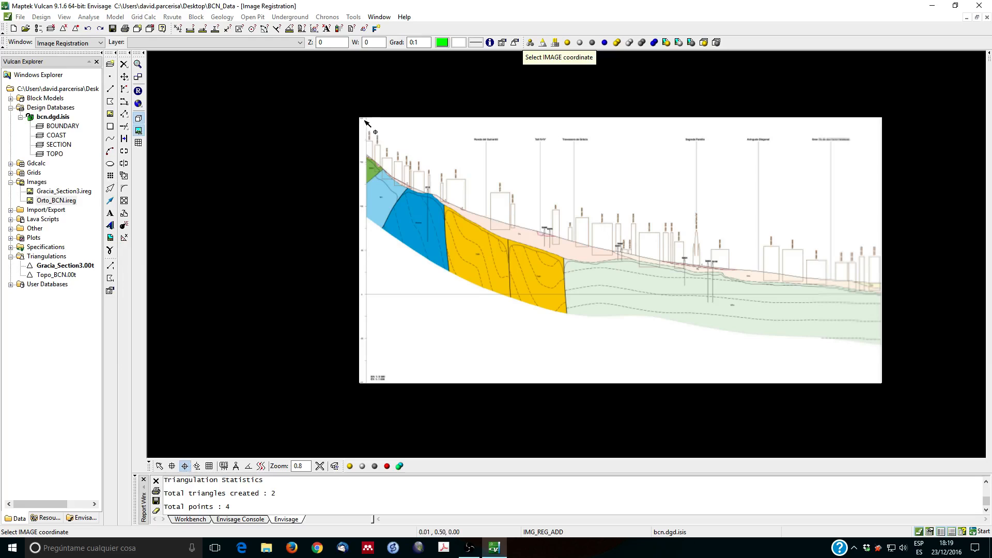
click(366, 121)
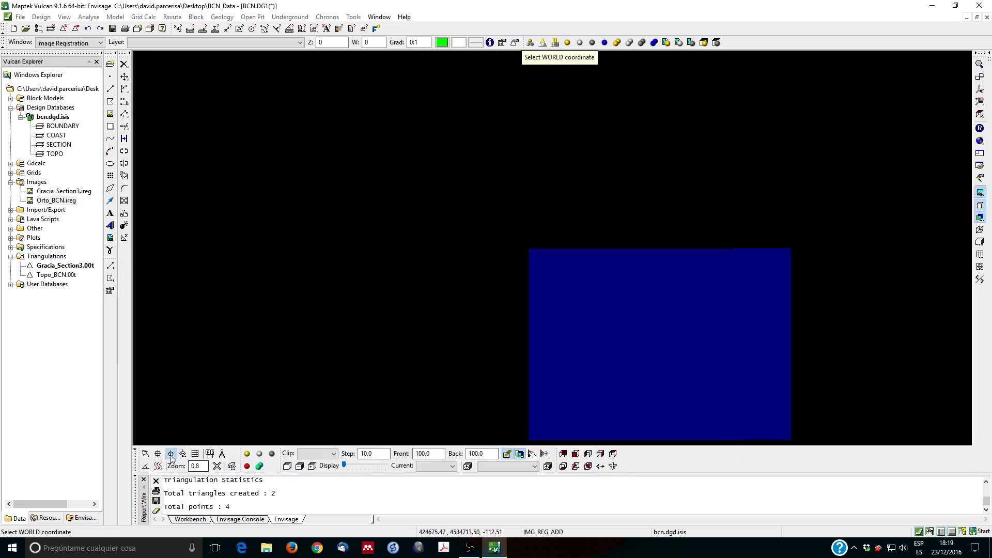
click(530, 254)
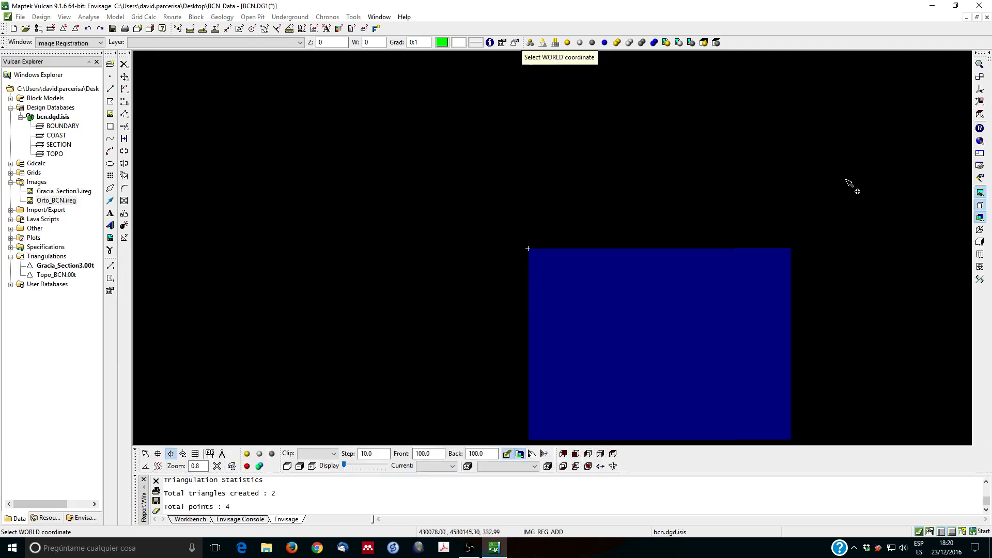
click(880, 118)
click(793, 255)
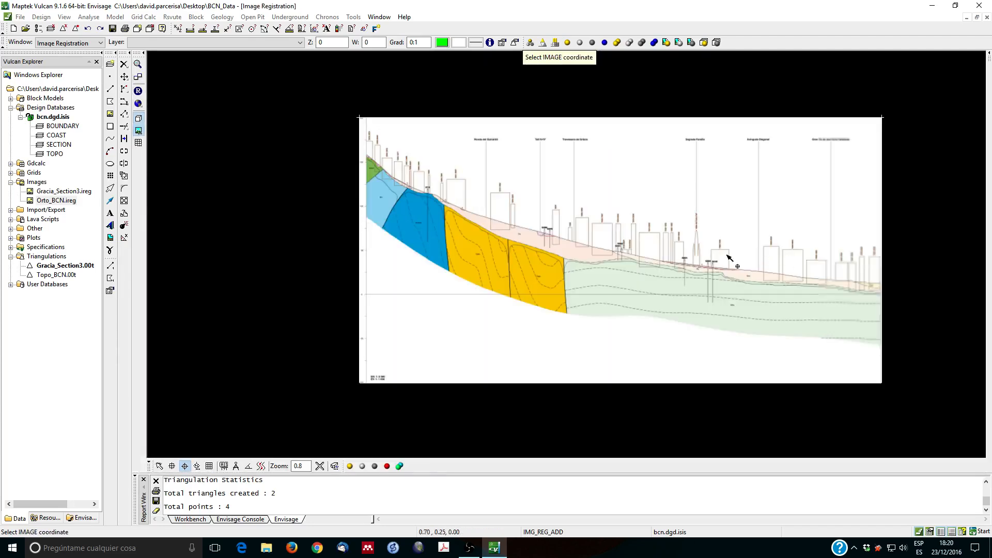
Step: Add registration points pairing the image's lower-right and lower-left corners with the plane's matching corners, and finish adding points
click(879, 383)
click(792, 442)
click(360, 382)
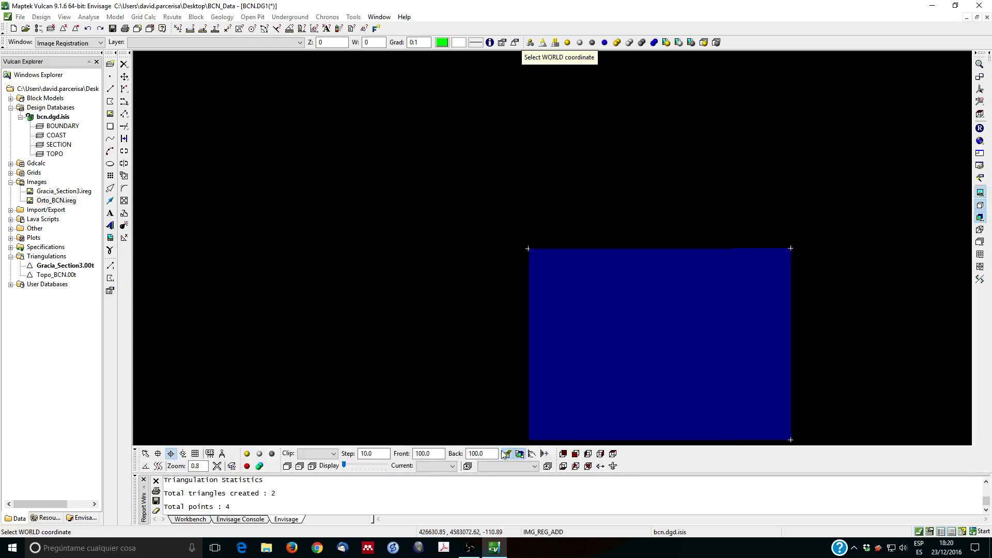
click(528, 440)
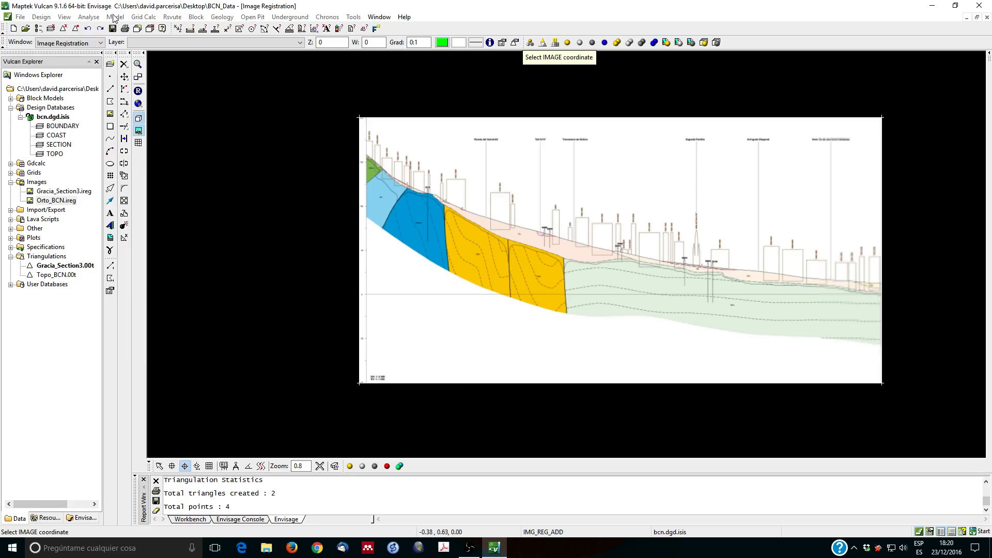
right_click(304, 95)
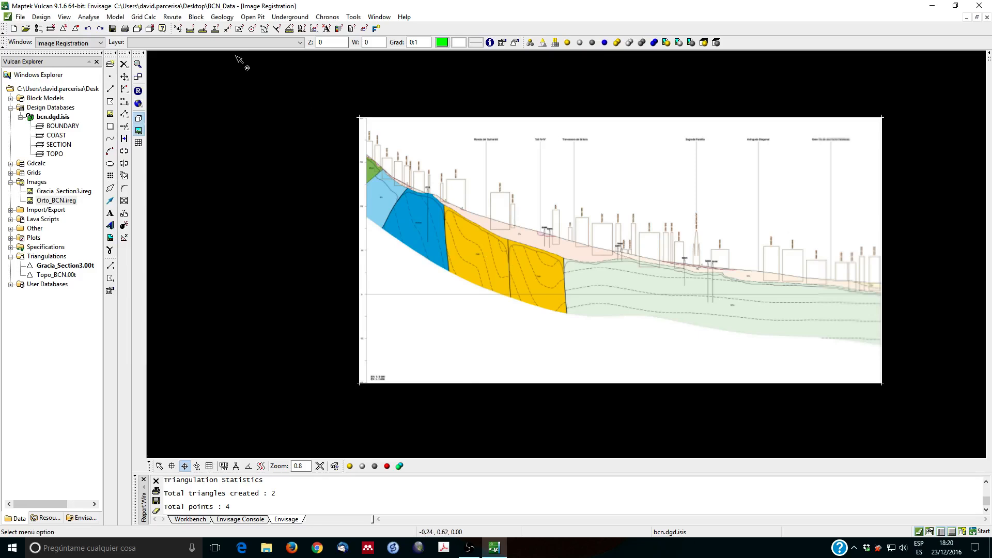
Step: Close the image registration and select Gracia_Section3.ireg among the project's images
click(114, 17)
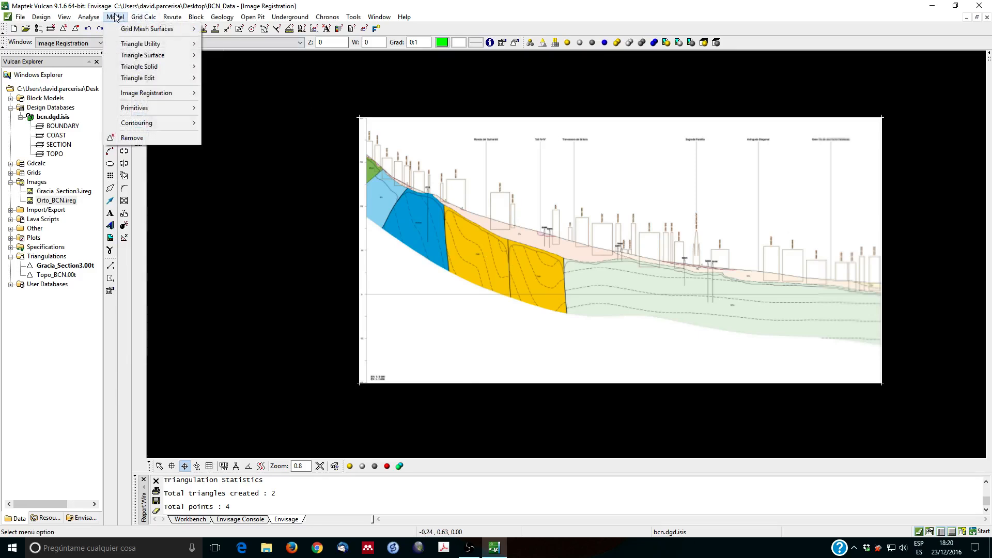
mouse_move(163, 94)
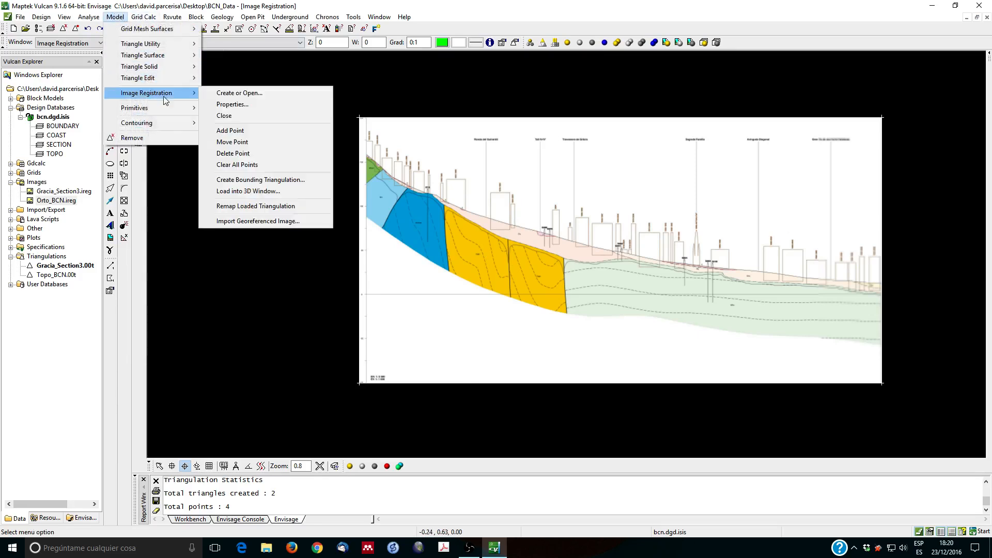
click(238, 120)
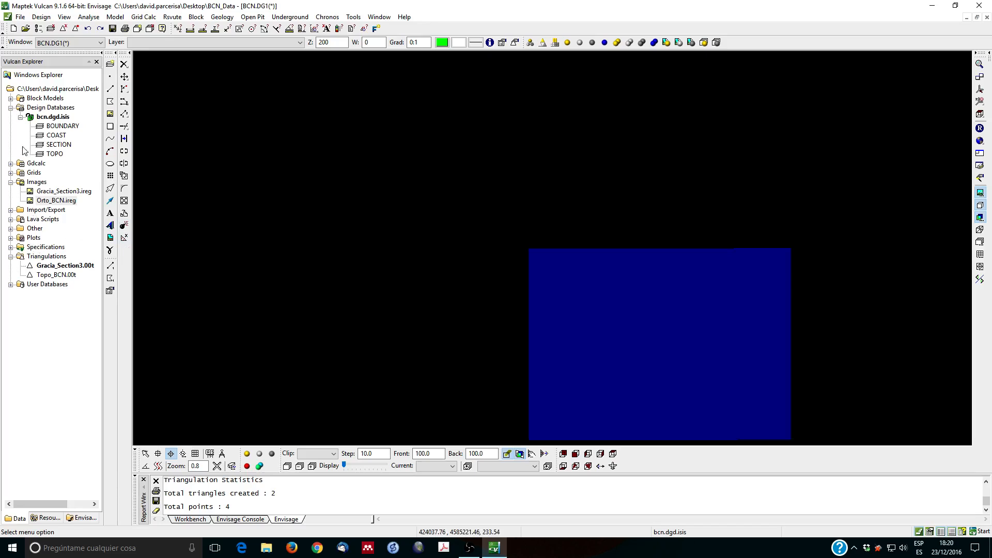
click(61, 192)
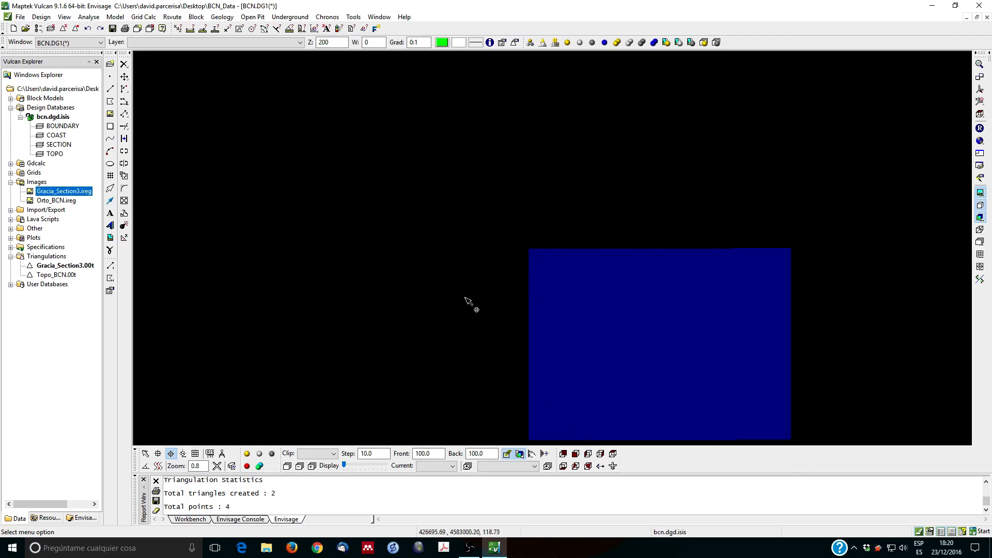
Step: Apply Gracia_Section3.ireg as the texture resource of the Gracia_Section3.00t triangulation
click(643, 339)
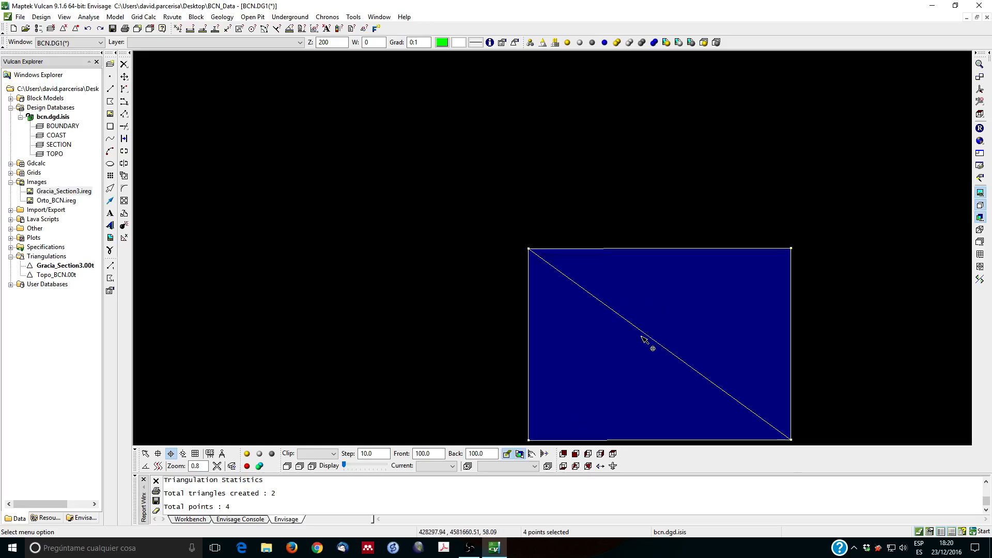
right_click(643, 342)
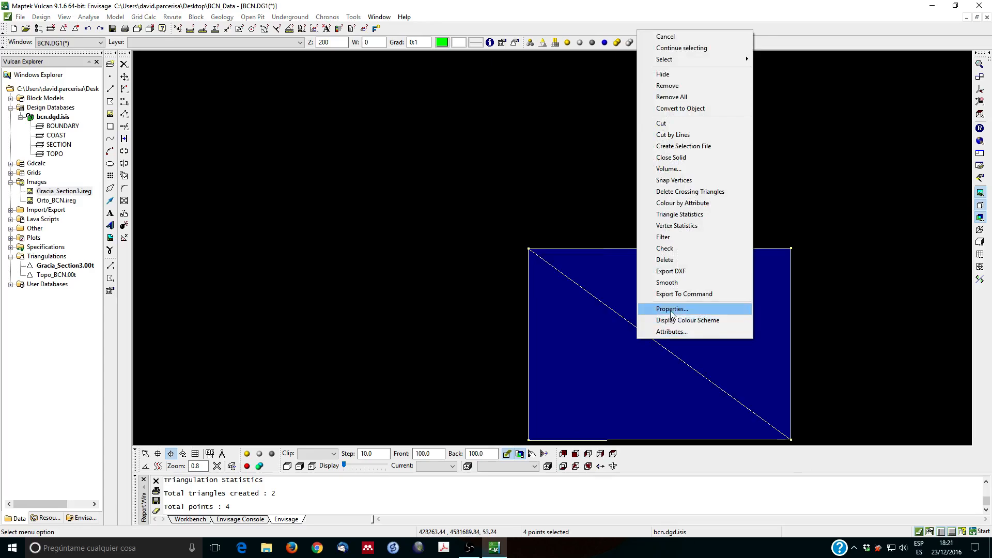
click(672, 309)
click(413, 170)
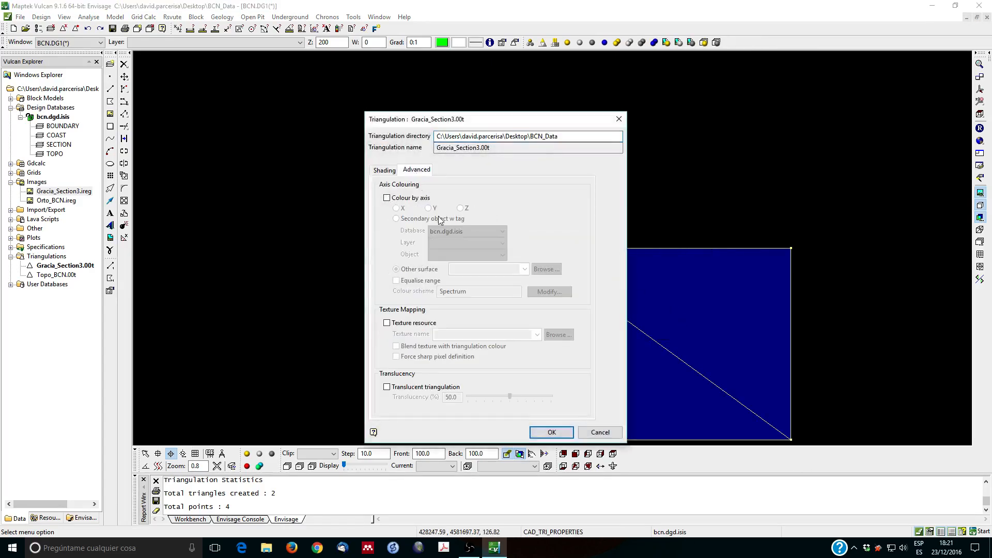
click(387, 323)
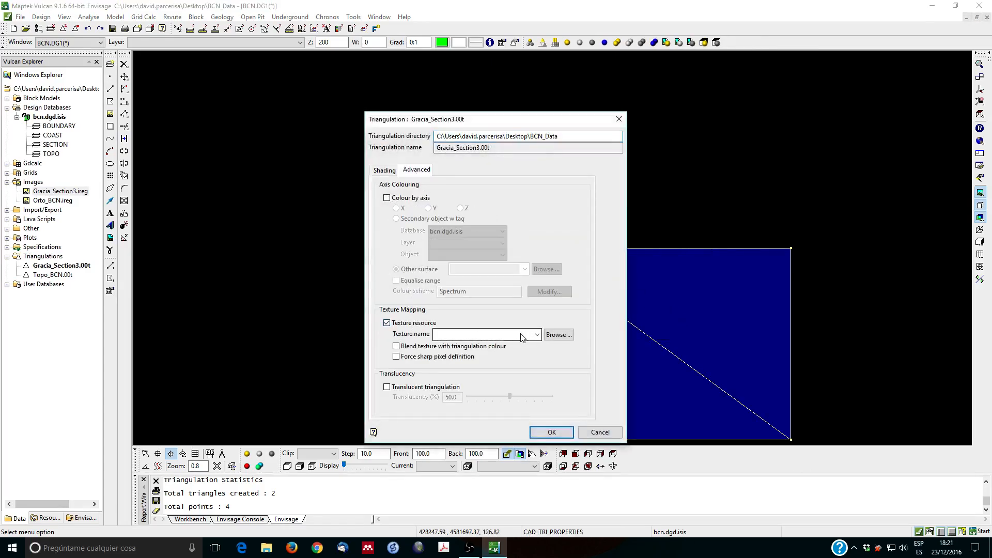
click(537, 335)
click(504, 345)
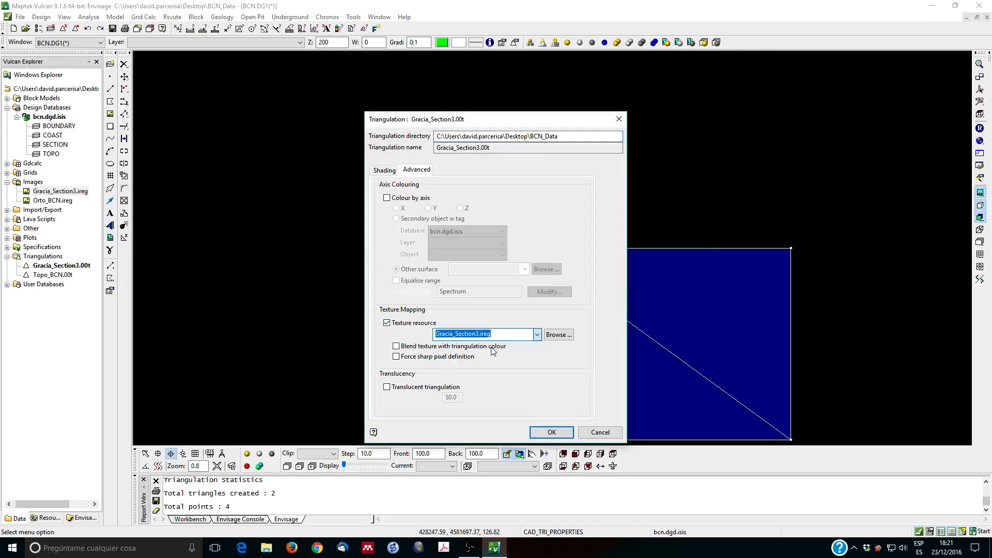
click(552, 432)
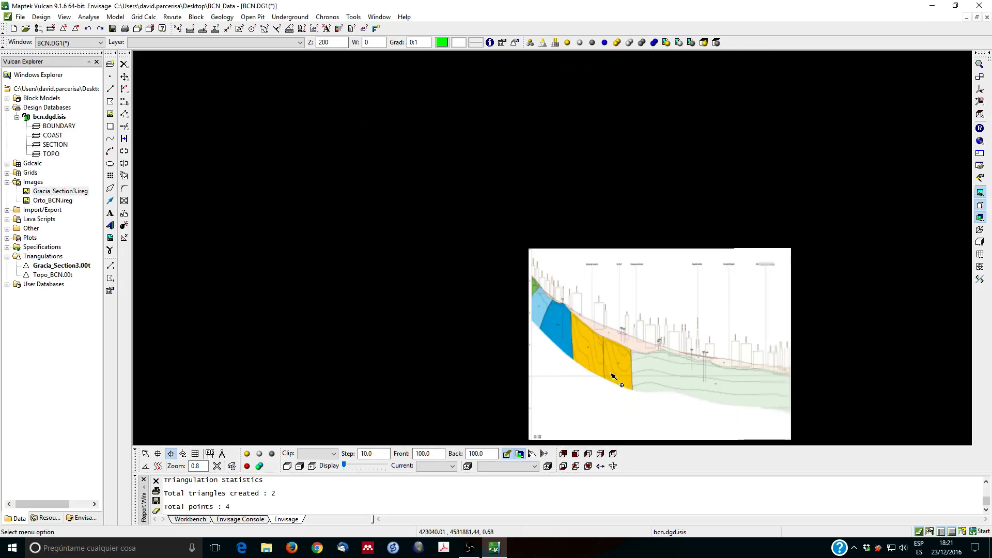
scroll(749, 371, up, 2)
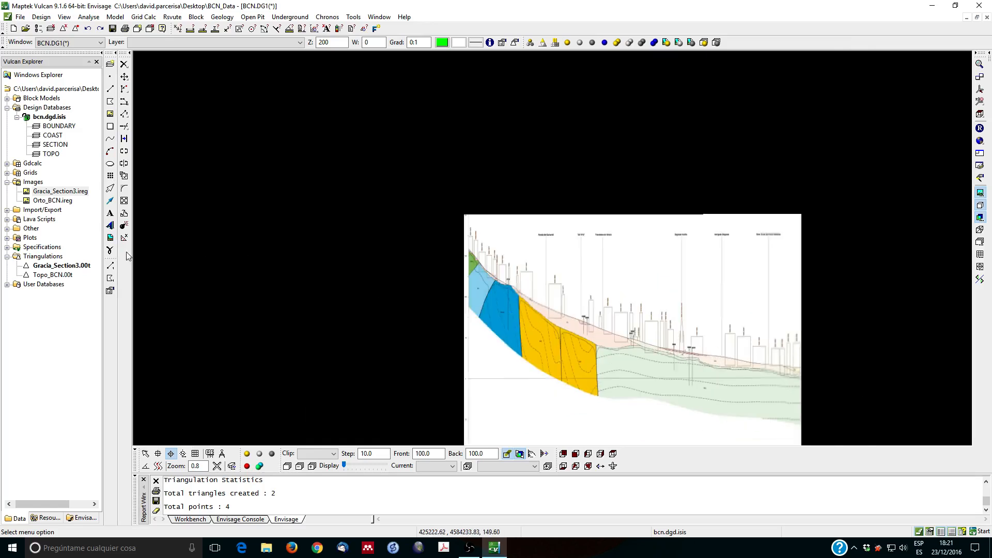
Step: Load the Topo_BCN.00t triangulation into the 3D view together with the Gracia_Section3 section
click(54, 275)
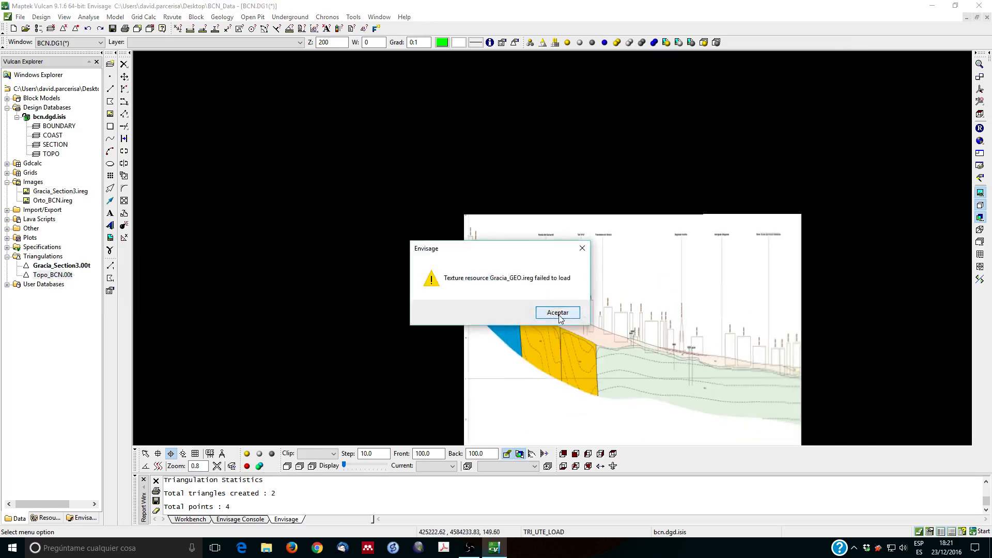
click(558, 313)
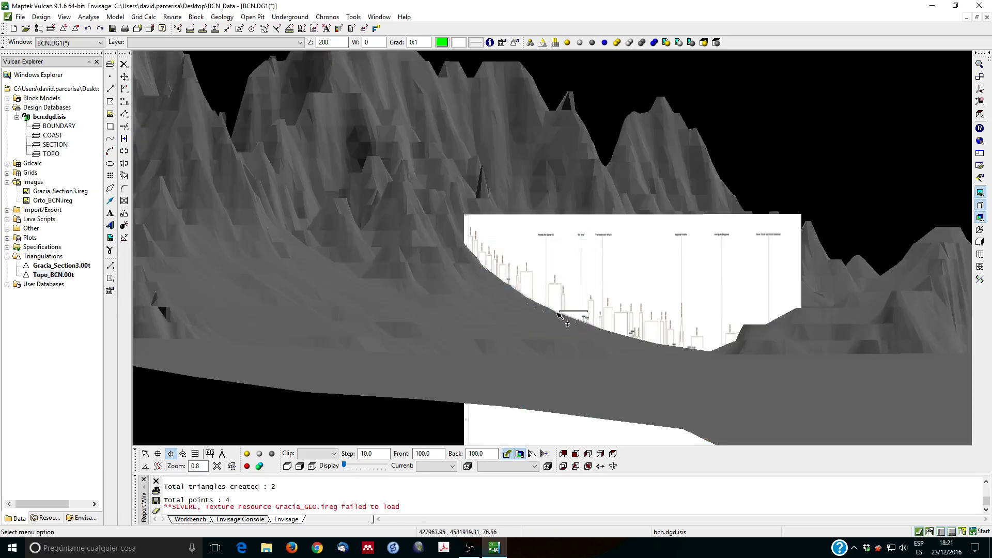
click(526, 314)
click(834, 134)
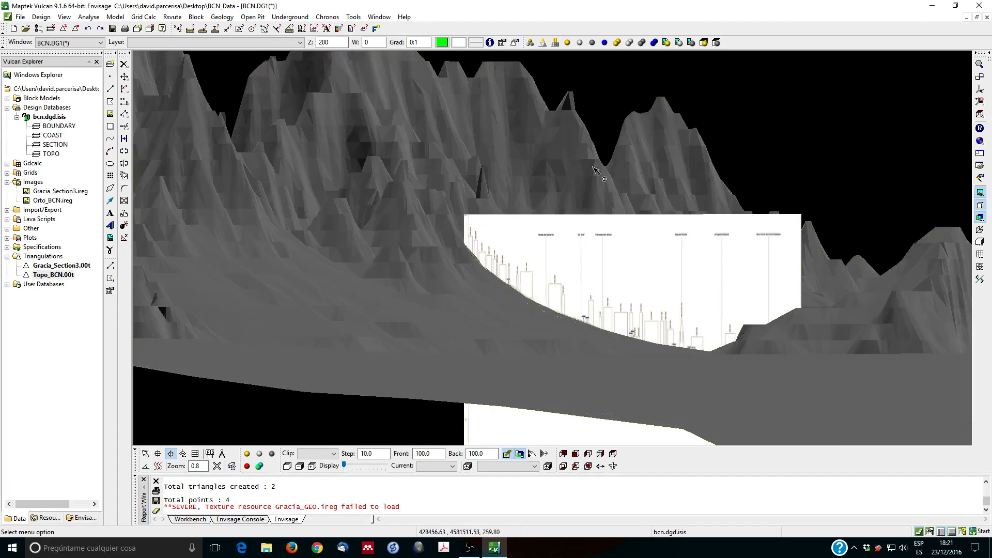
Step: Replace the texture resource of the Topo_BCN.00t triangulation with the Orto_BCN.ireg orthophoto
click(290, 308)
right_click(291, 308)
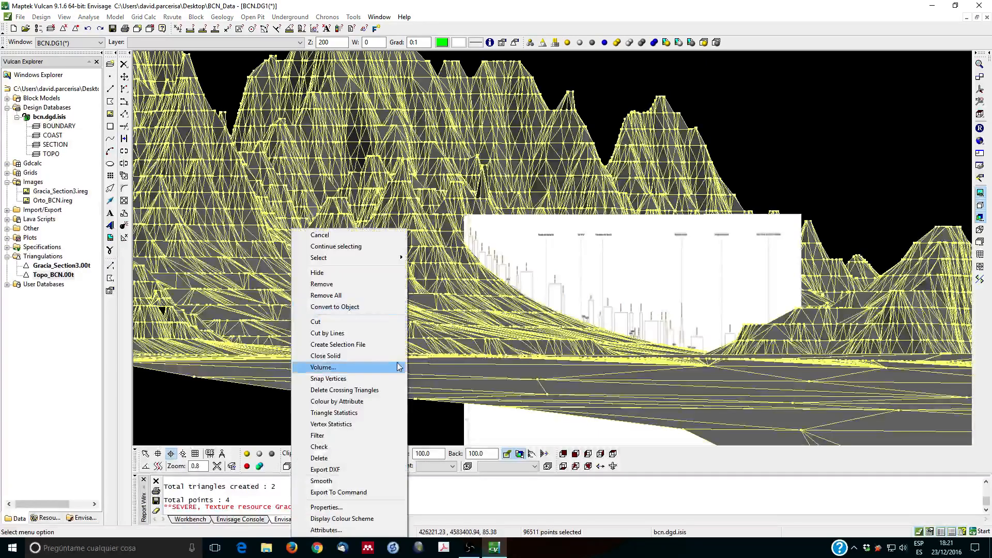
click(358, 507)
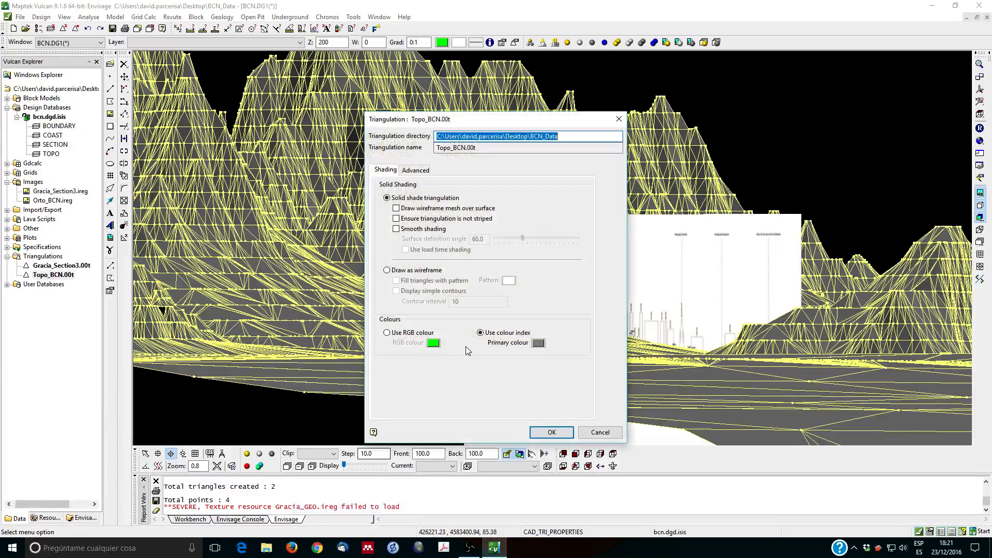
click(415, 170)
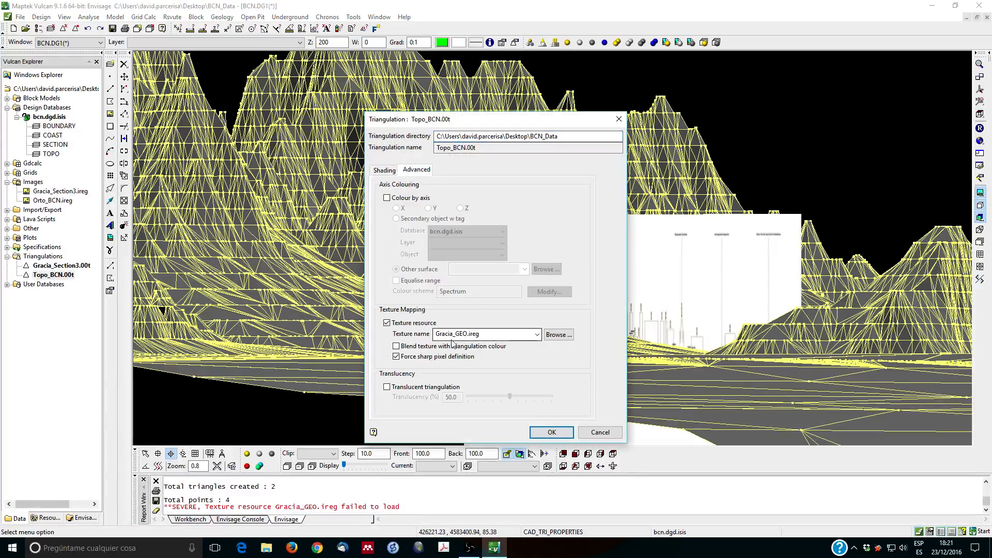
double_click(534, 334)
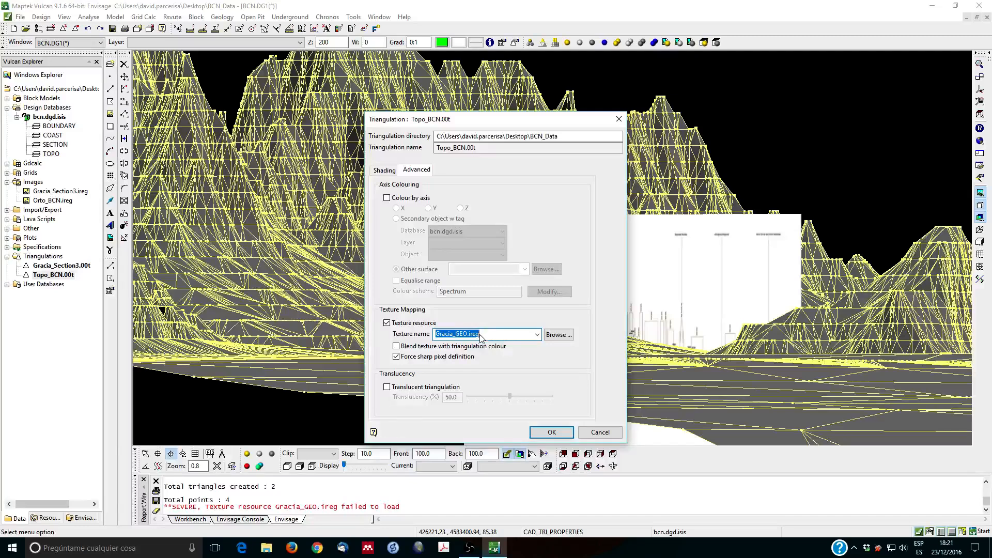
click(537, 335)
click(497, 353)
click(550, 433)
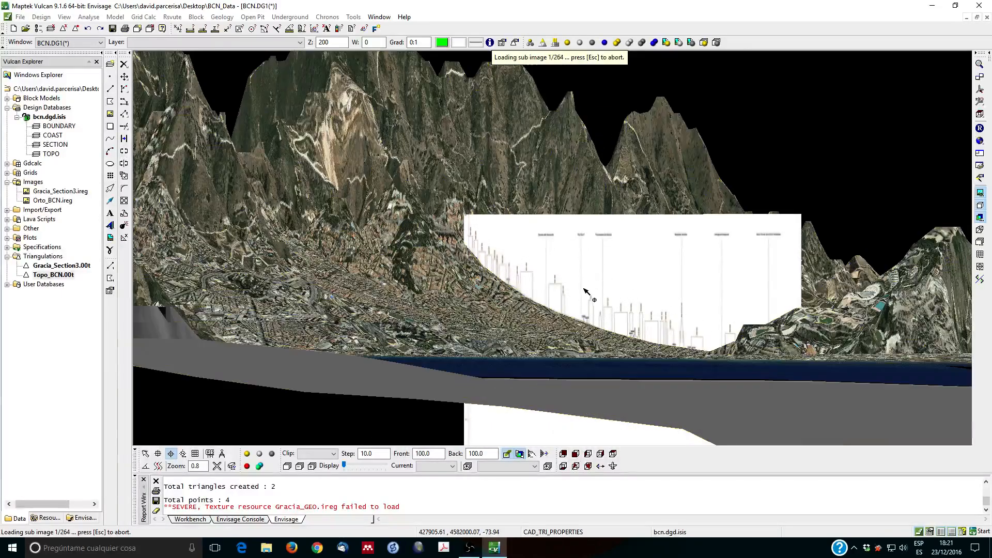
Step: Examine in 3D how the textured Gràcia section fits the orthophoto-draped topography, from several angles and distances
click(980, 88)
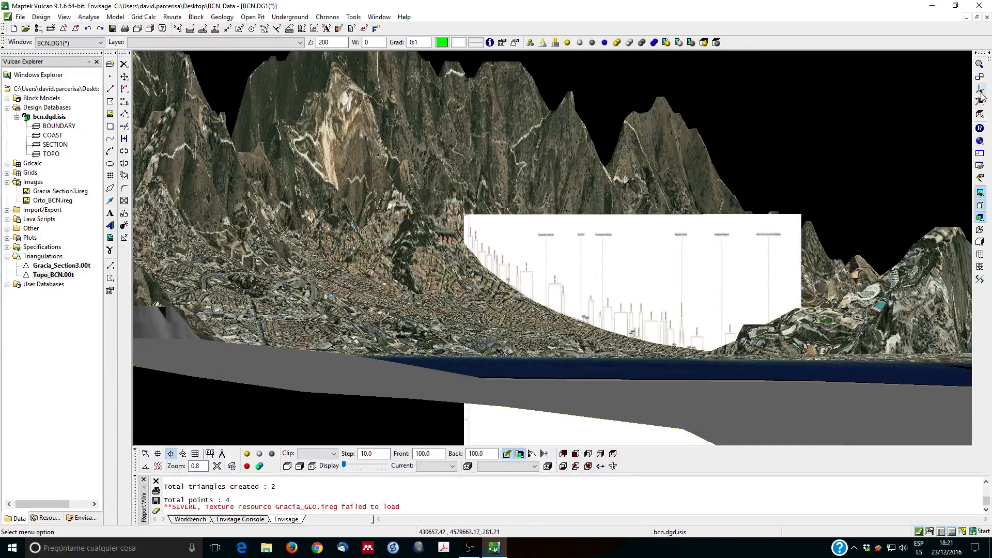
click(589, 333)
drag(589, 332, 629, 324)
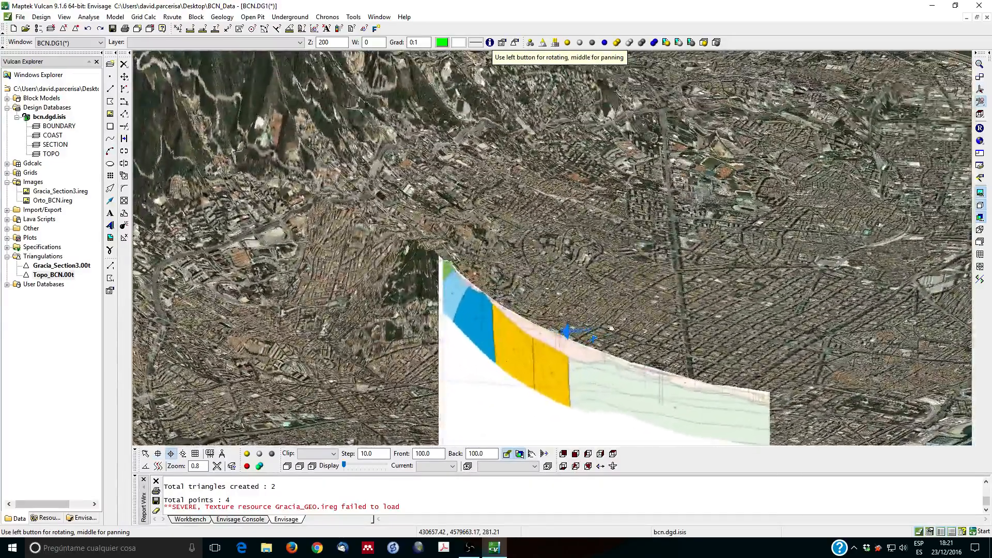
scroll(579, 343, up, 3)
scroll(555, 349, down, 4)
scroll(562, 411, up, 4)
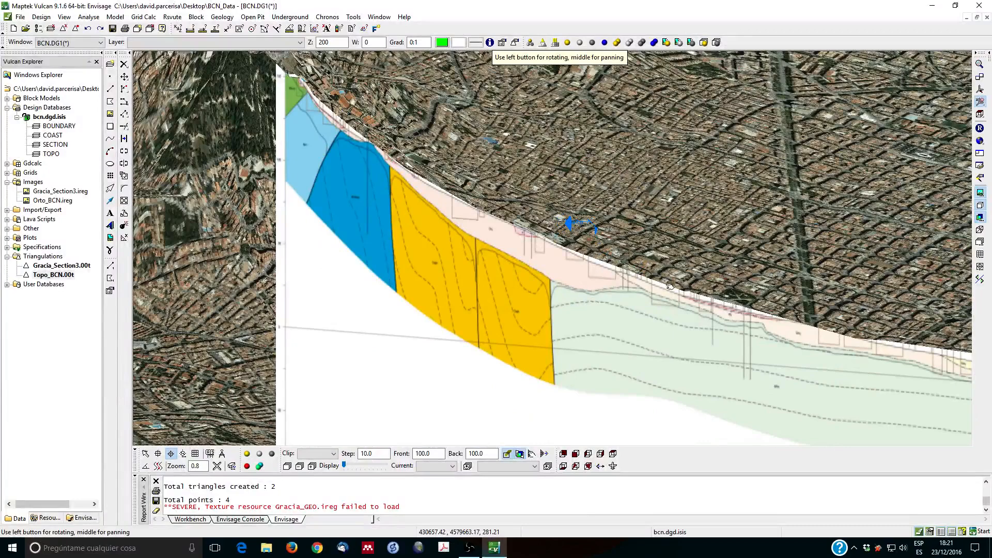
scroll(666, 291, up, 3)
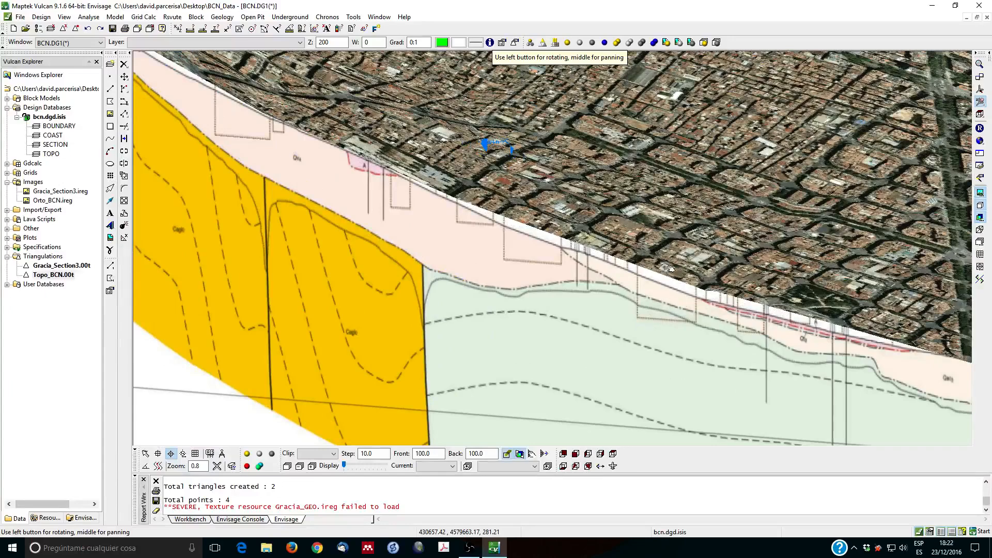
scroll(669, 284, down, 5)
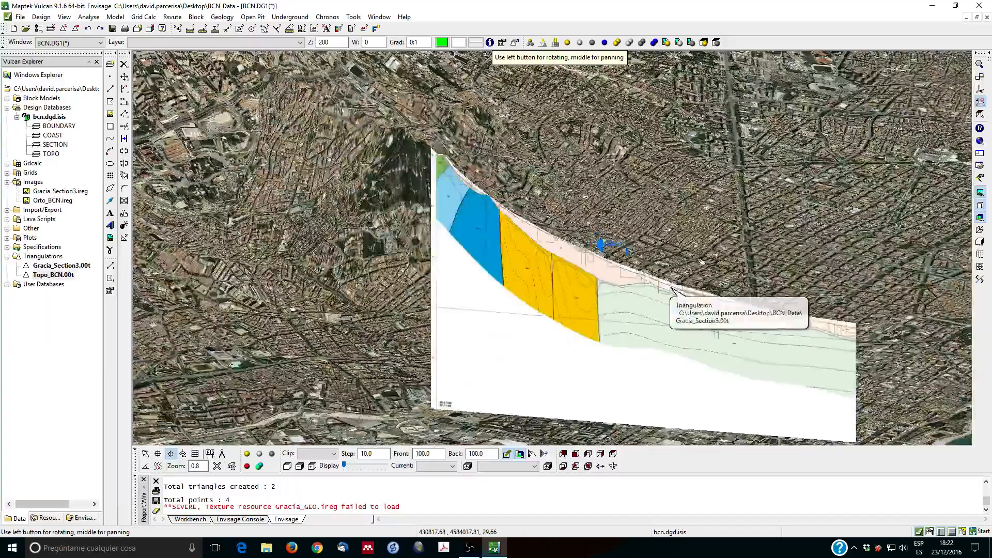
drag(701, 263, 582, 268)
scroll(540, 267, up, 2)
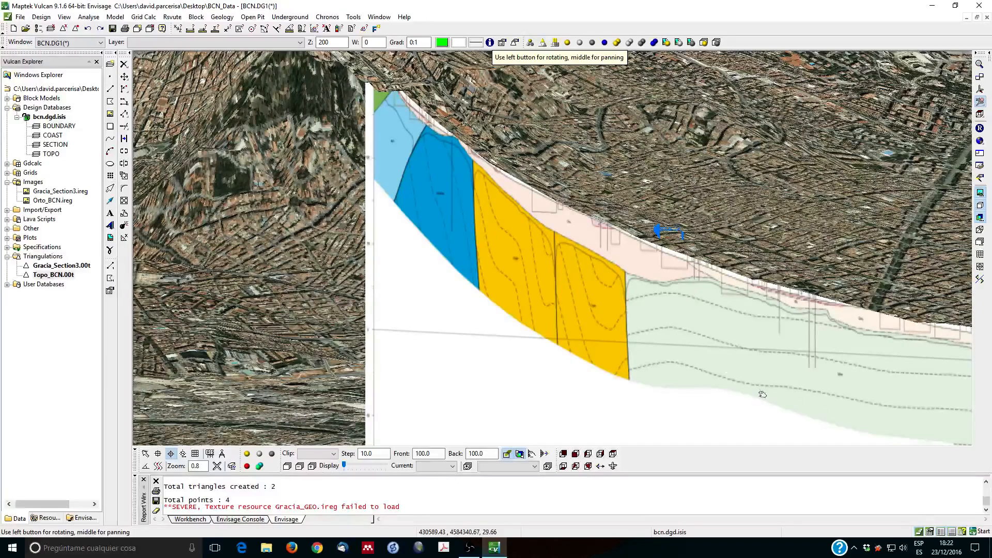
scroll(762, 377, down, 3)
drag(810, 306, 706, 319)
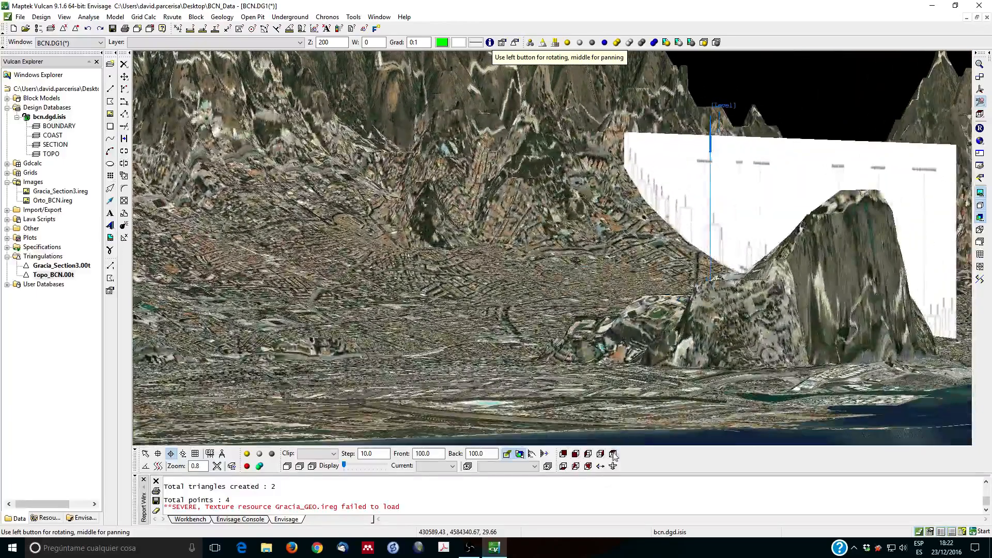
Step: Return to the full plan view and remove the Gracia_Section3.00t triangulation from the display
click(612, 454)
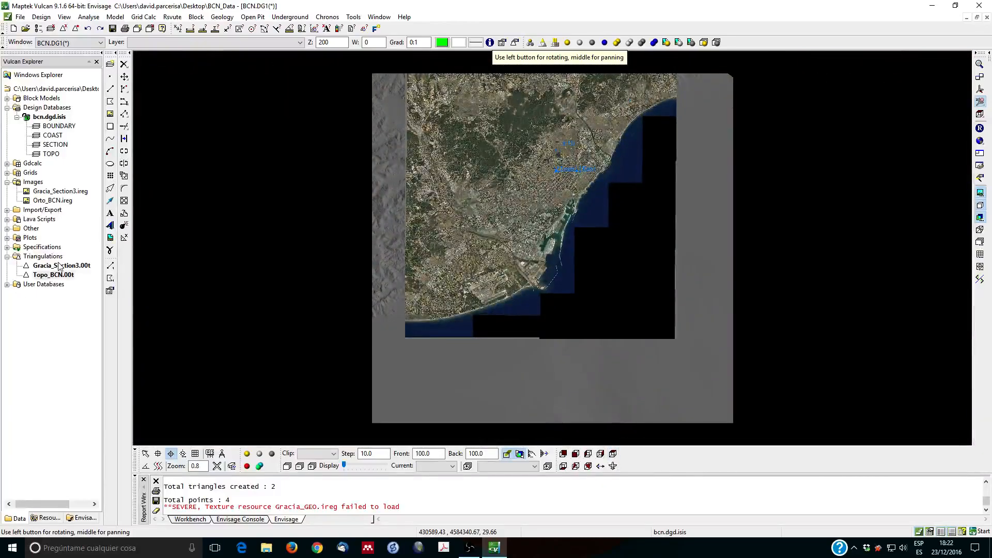
right_click(58, 265)
click(81, 297)
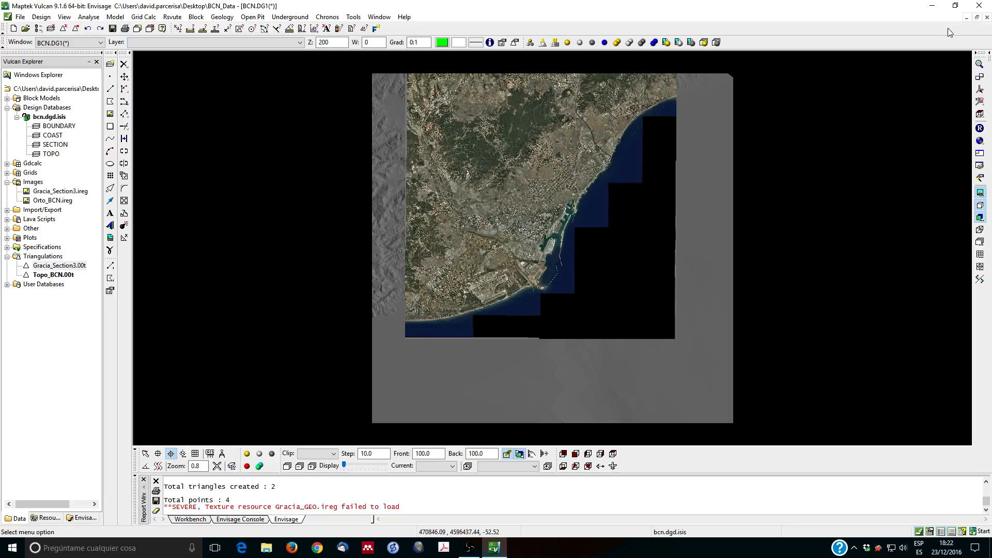
Step: Switch to the desktop's BCN_Data folder and open collar.csv from Database_BCN in a maximised Excel window
click(932, 5)
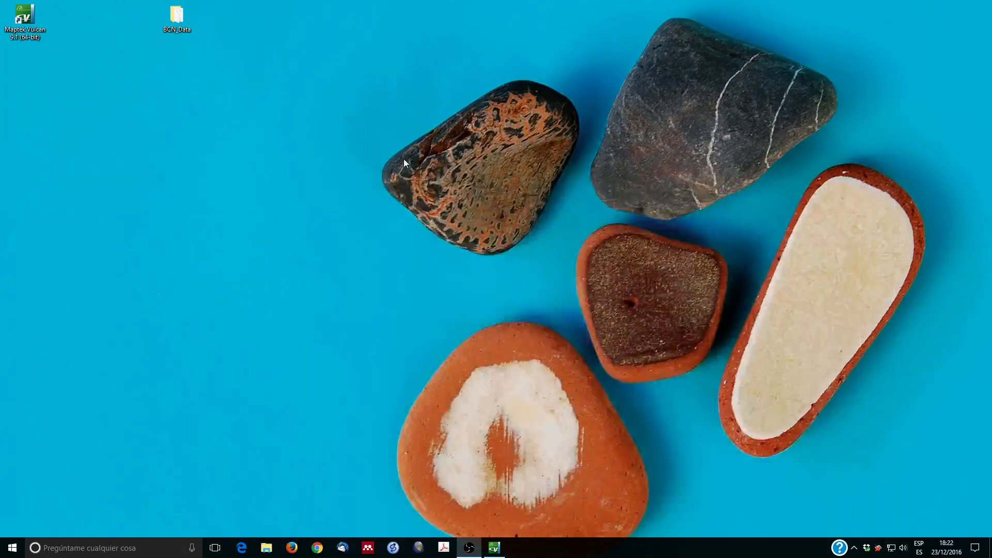
double_click(177, 18)
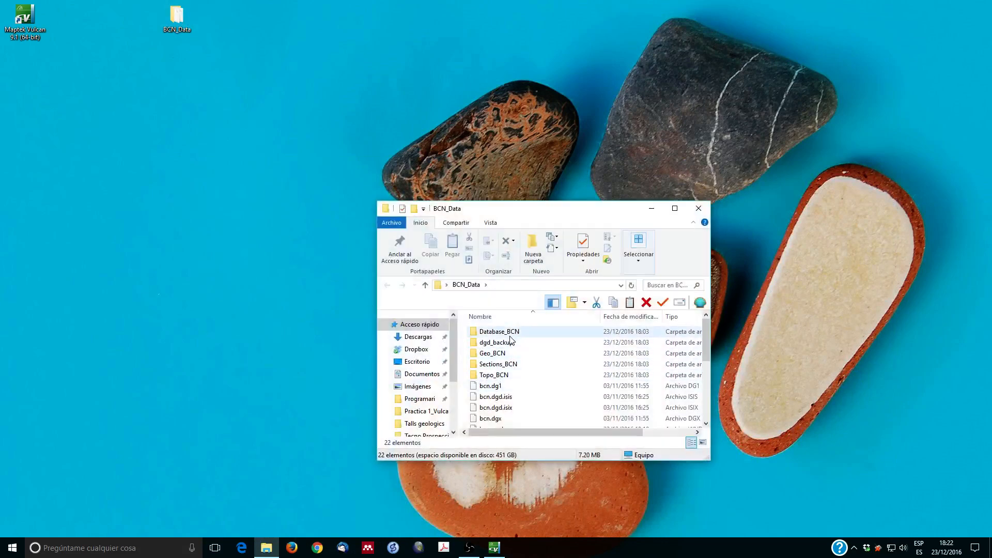
double_click(510, 333)
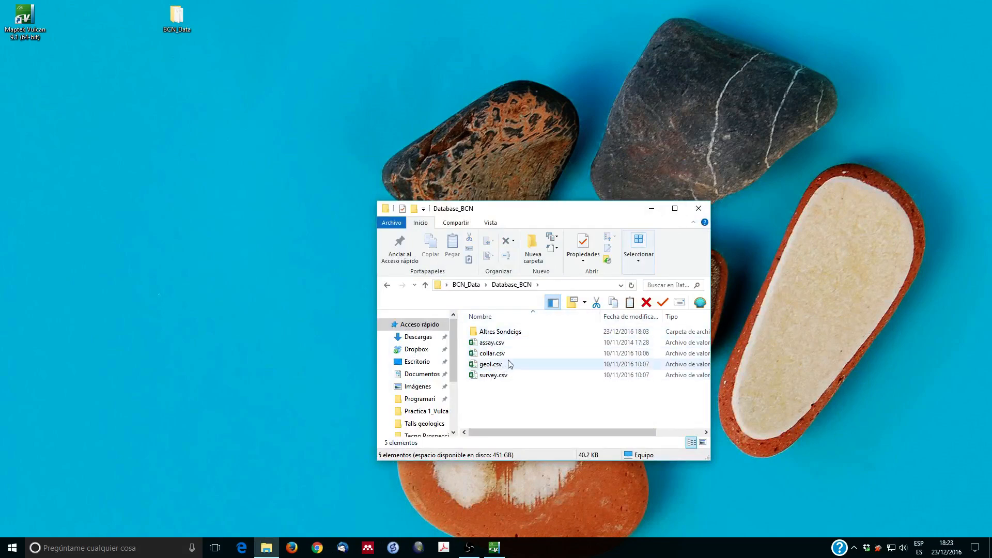
click(490, 356)
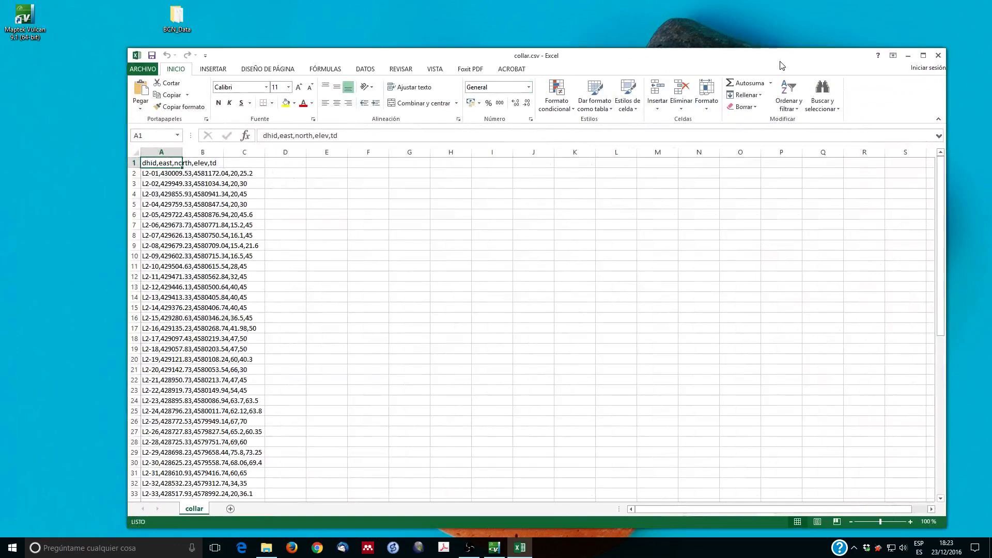
click(923, 55)
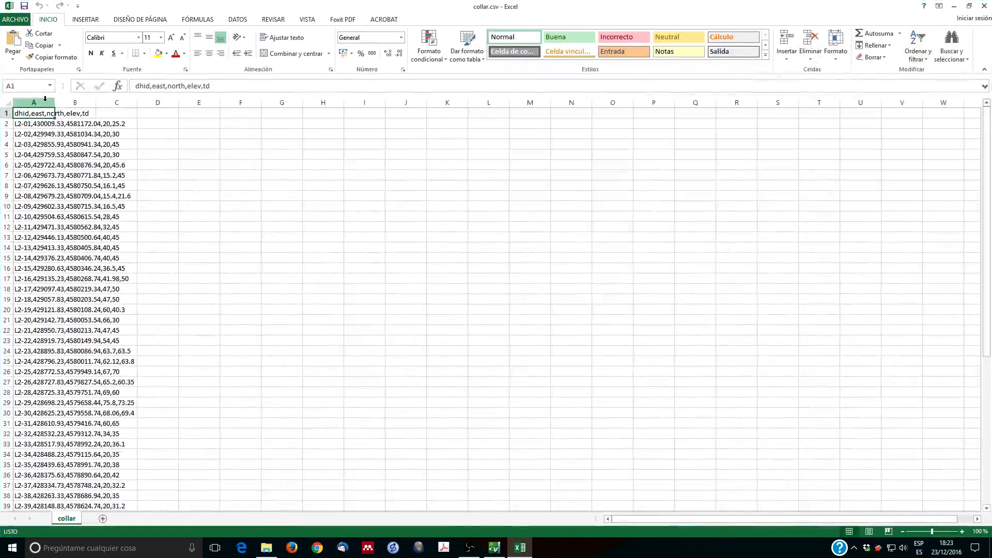
Step: Split column A of the collar sheet into separate columns, as delimited text with comma as the only separator
click(37, 101)
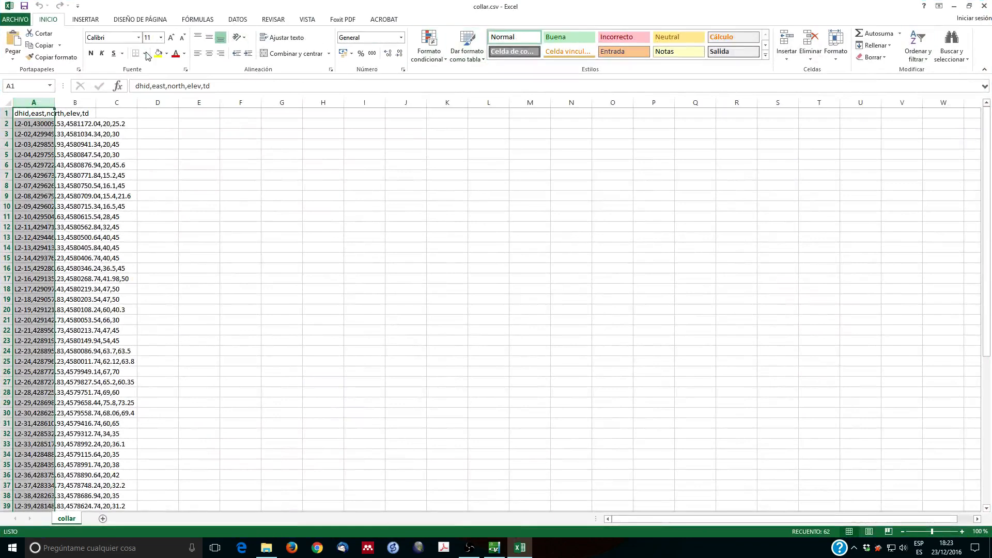
click(238, 19)
click(360, 54)
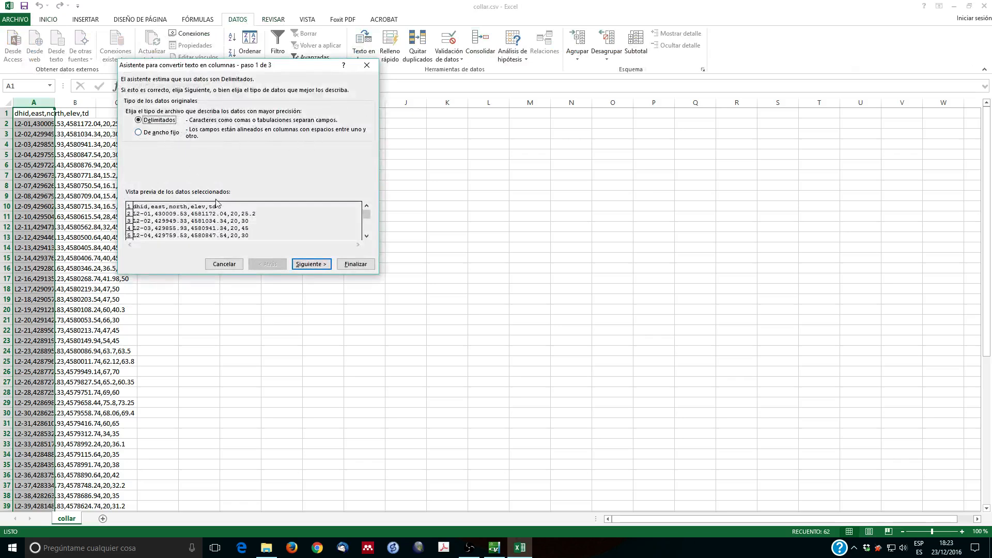
click(305, 263)
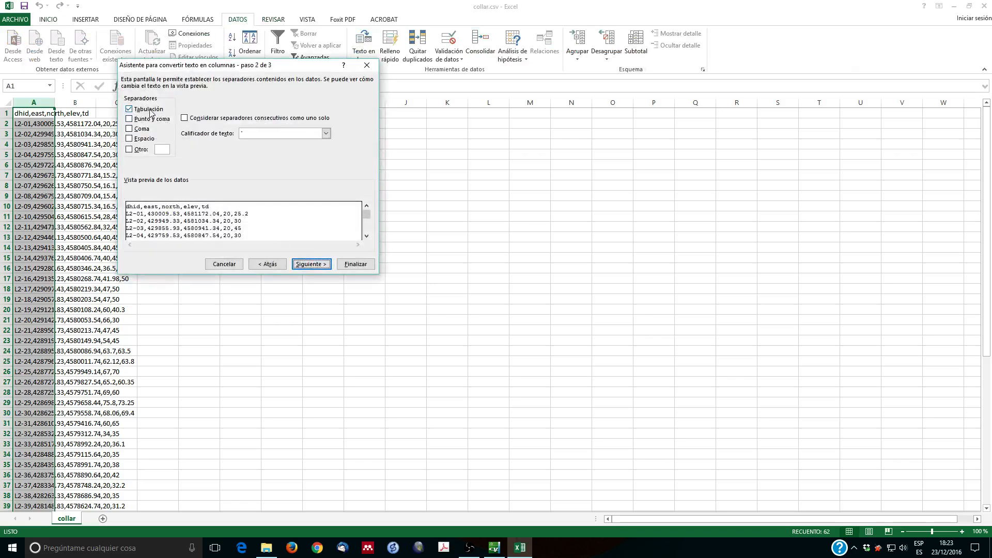
click(149, 110)
click(143, 128)
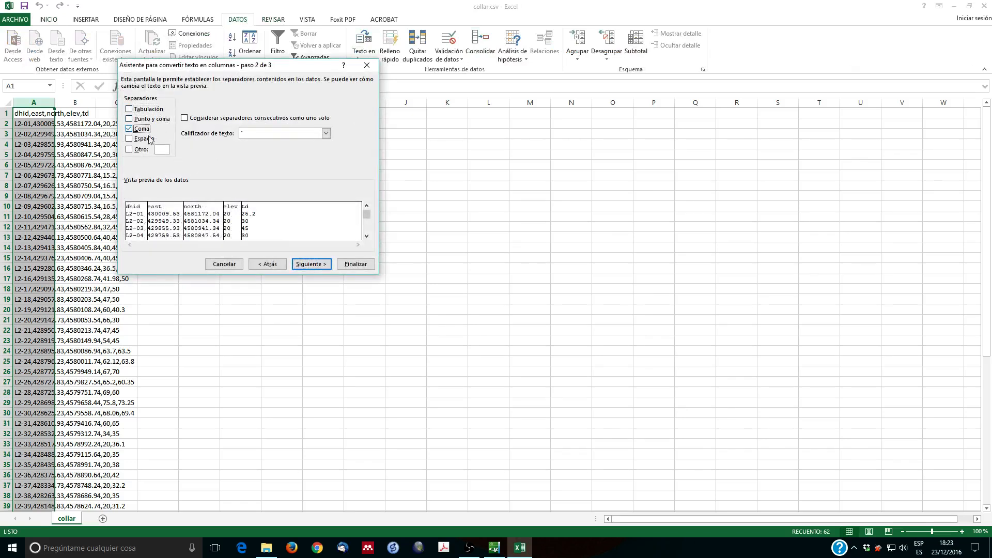
click(310, 264)
click(355, 264)
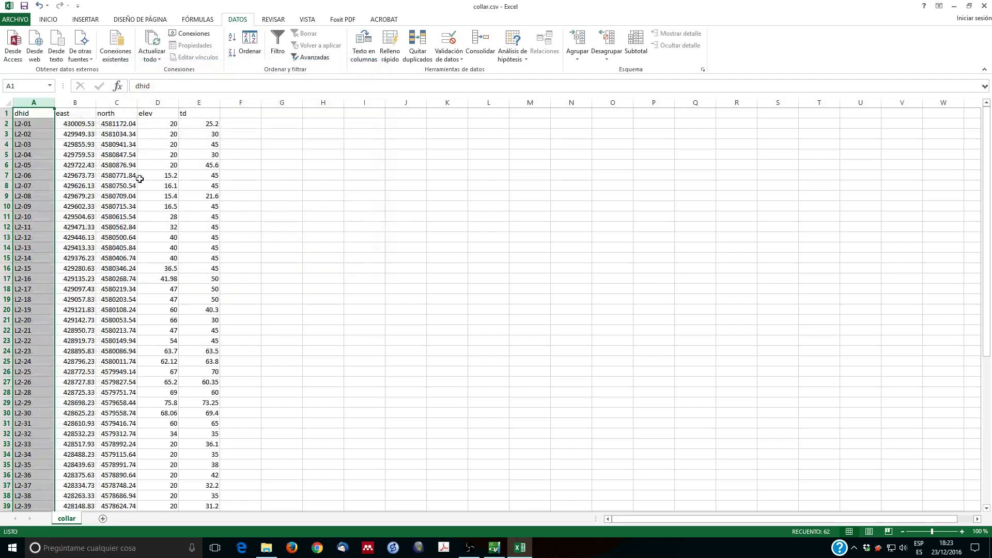
Step: Examine the collar table's header row, the drillhole identifiers in dhid, and the east, north and elev values of hole L2-01
ctrl+scroll(44, 139, up, 6)
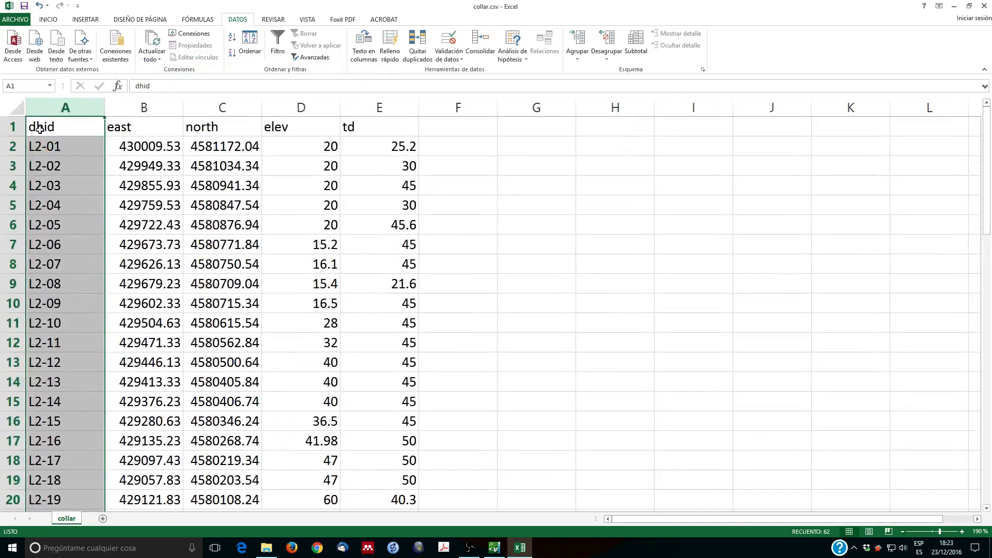
click(12, 127)
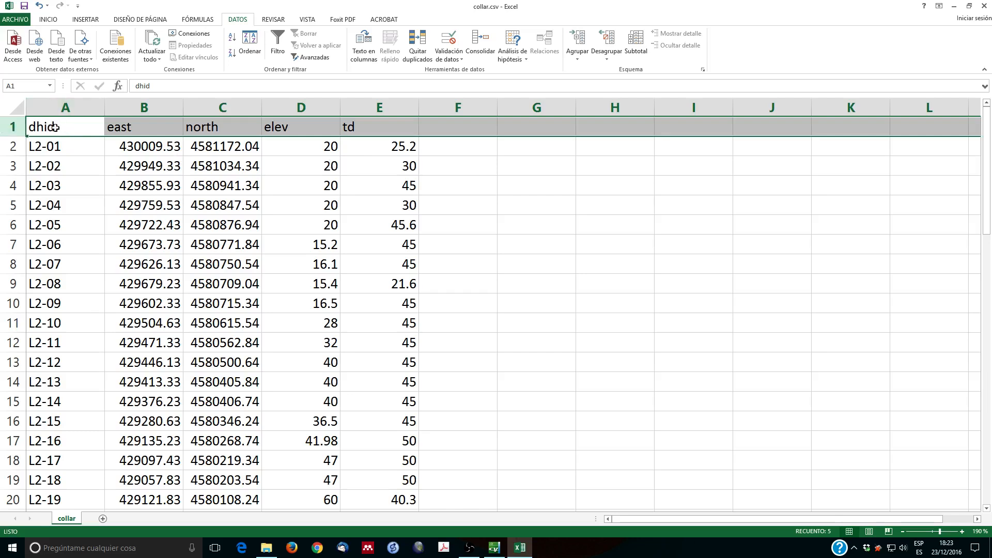
click(66, 147)
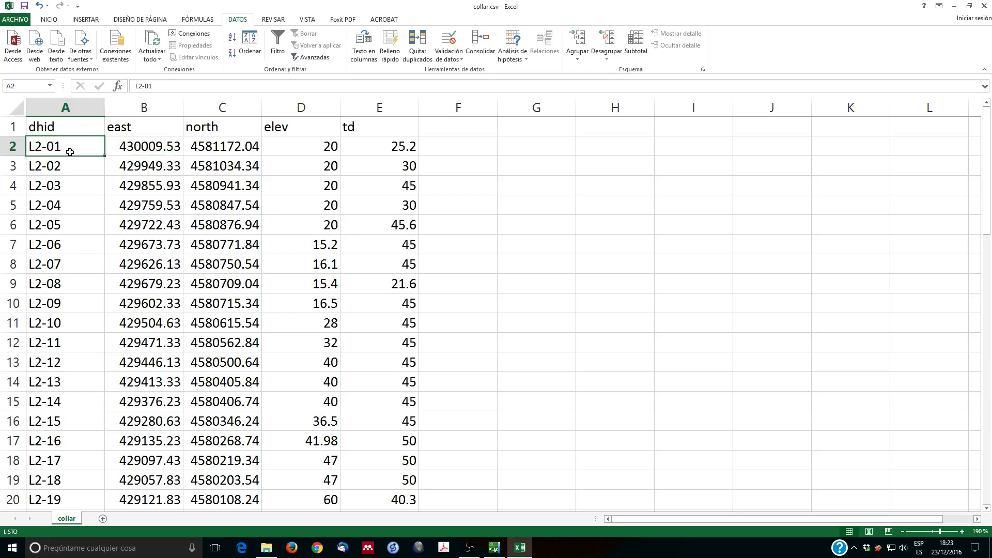
scroll(69, 181, down, 4)
scroll(69, 195, down, 11)
scroll(69, 196, up, 15)
click(123, 147)
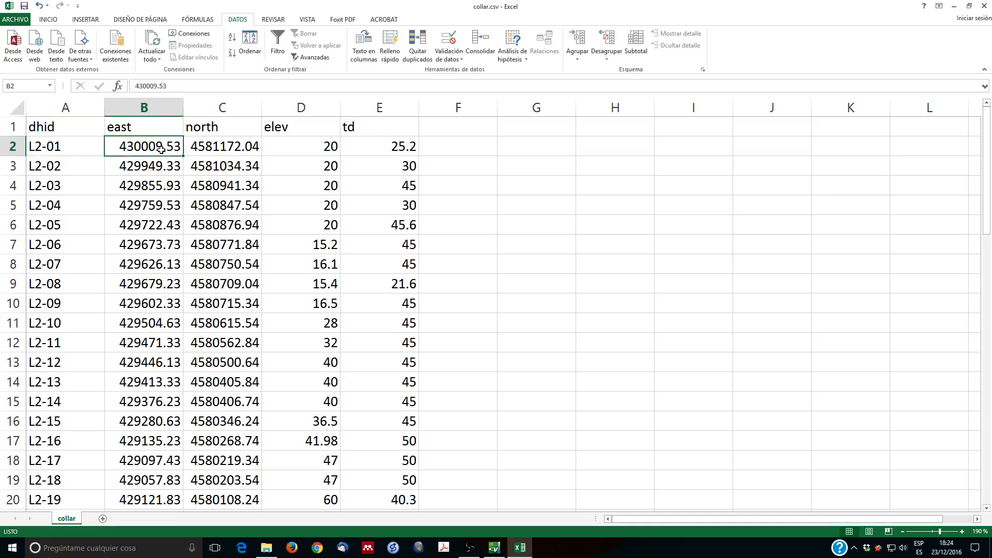
click(209, 150)
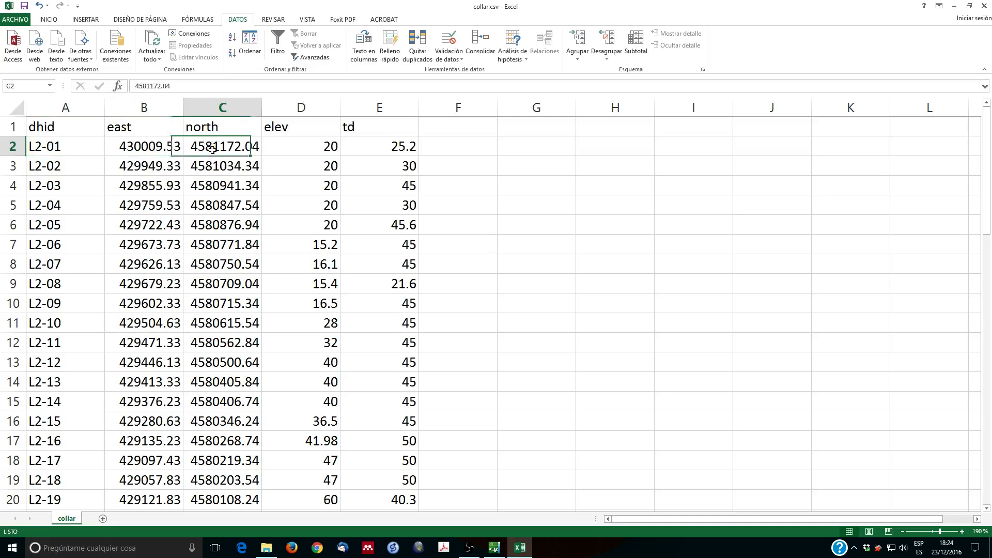
click(150, 148)
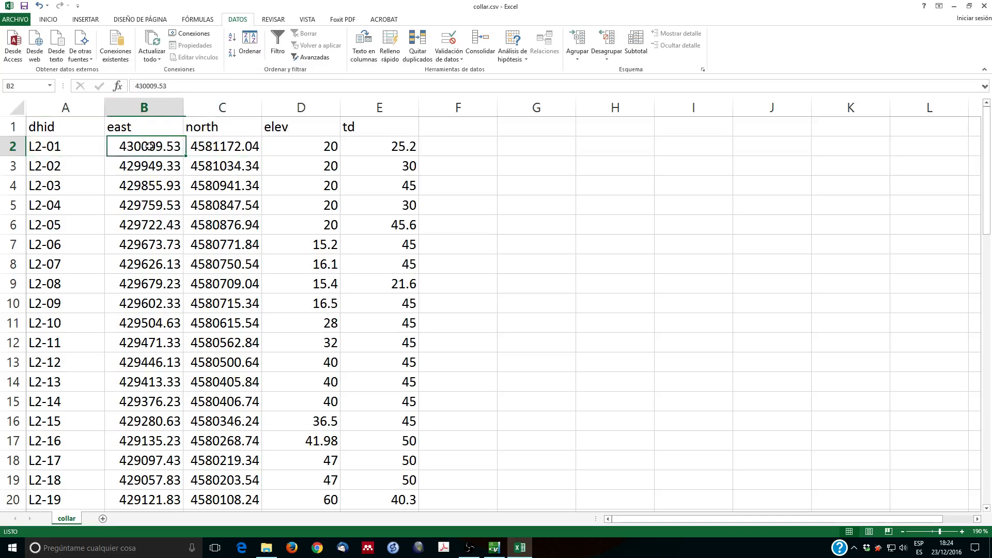
click(216, 147)
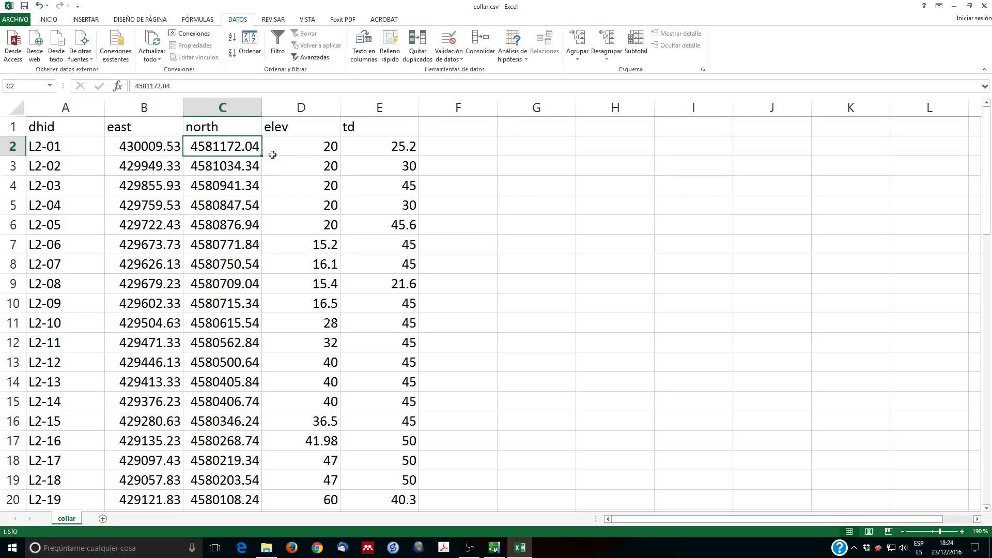
click(308, 155)
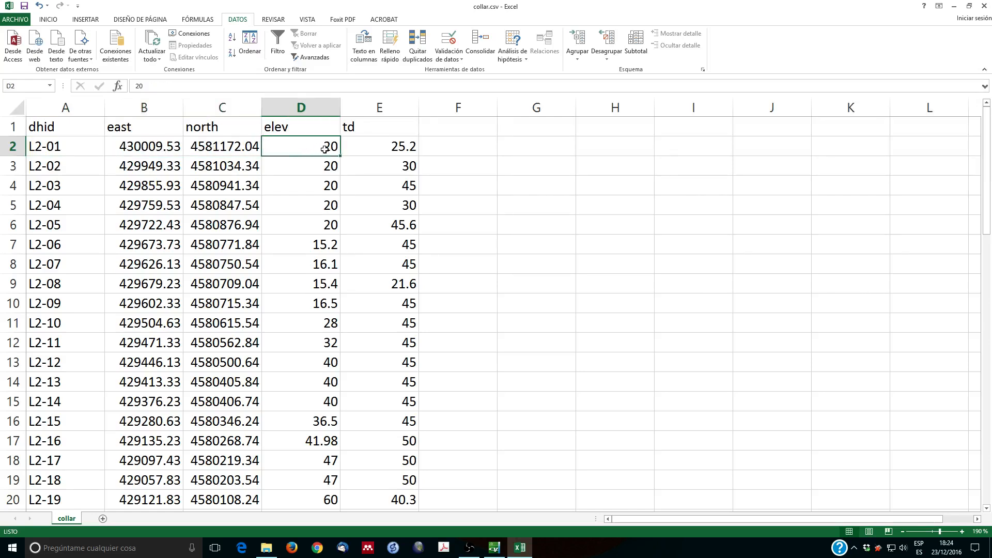
Step: Check the td values of the collar table down to its last drillhole, and close collar.csv without saving
click(377, 148)
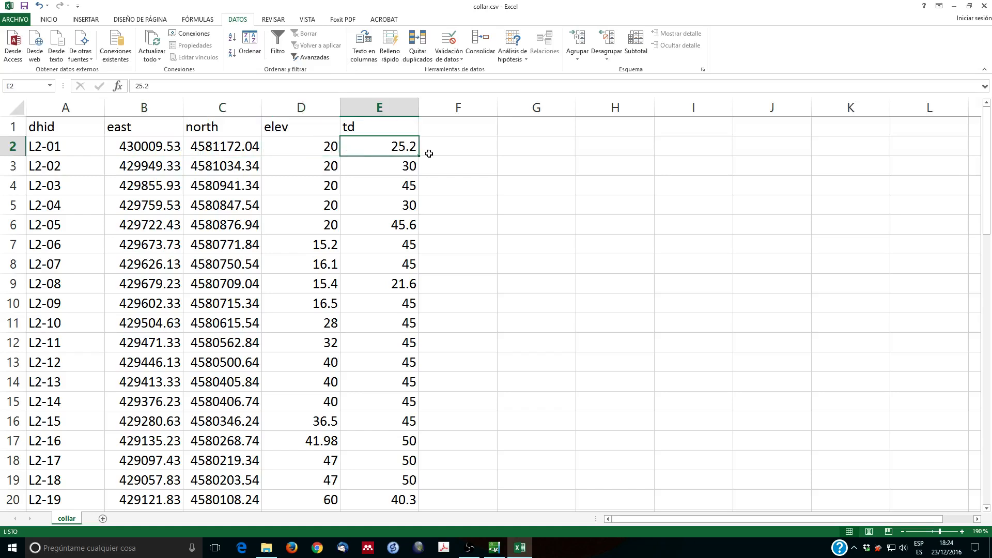
scroll(326, 204, down, 18)
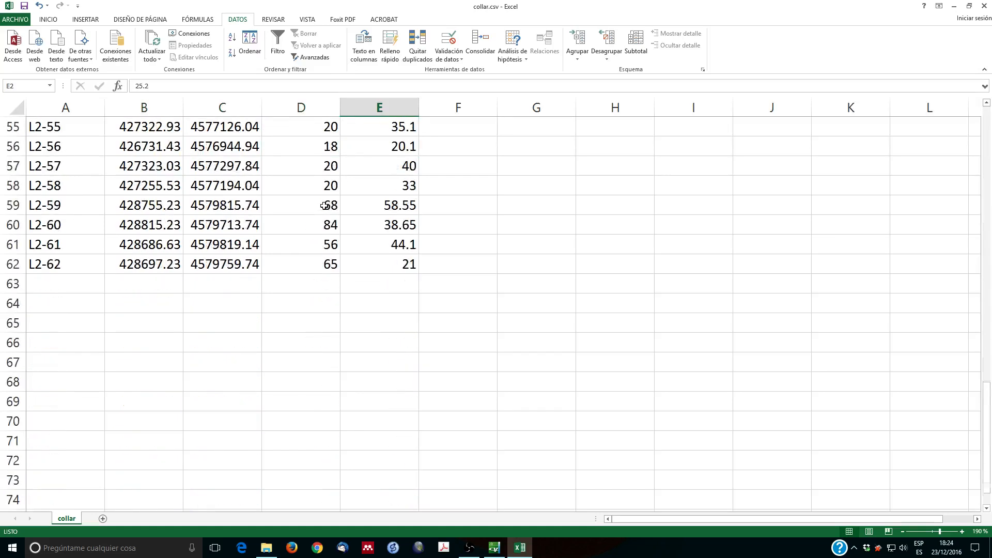
scroll(325, 205, up, 2)
scroll(325, 206, up, 16)
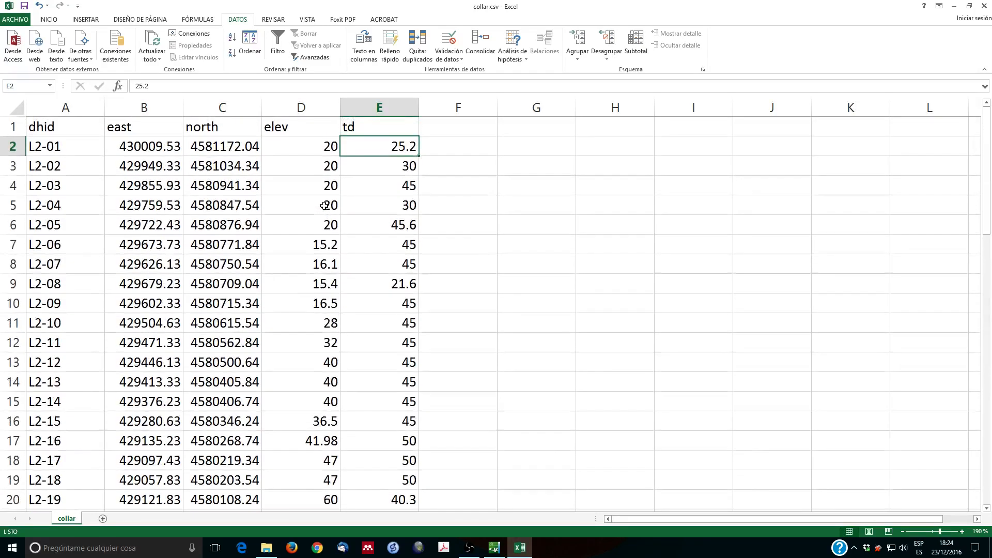
click(984, 6)
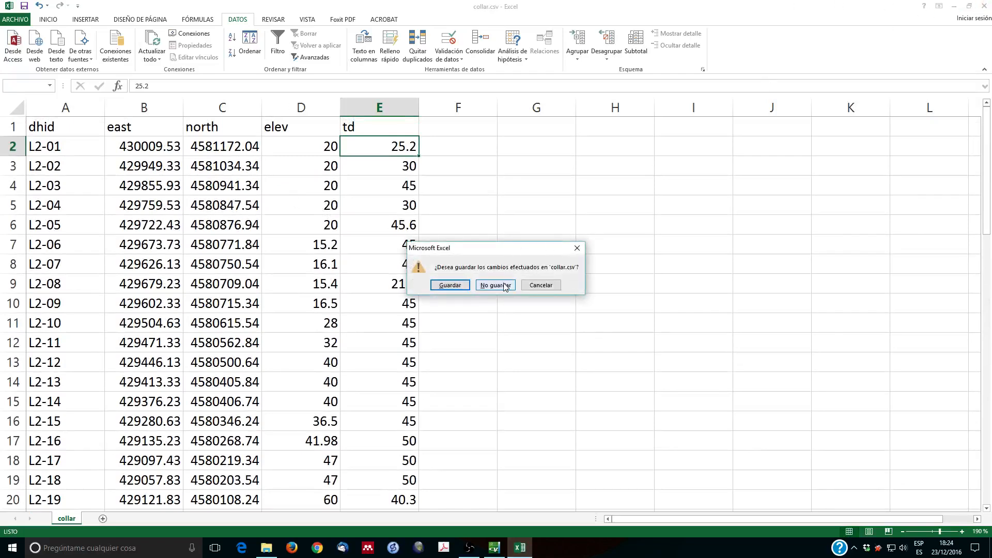
click(495, 285)
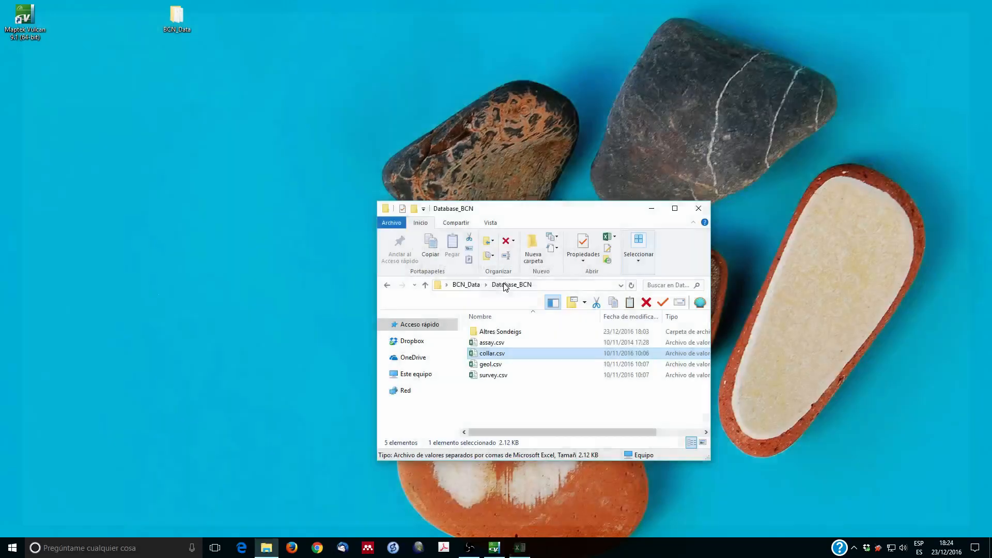
Step: Open geol.csv and split its column A into separate columns as delimited text, with comma enabled as a separator
double_click(488, 364)
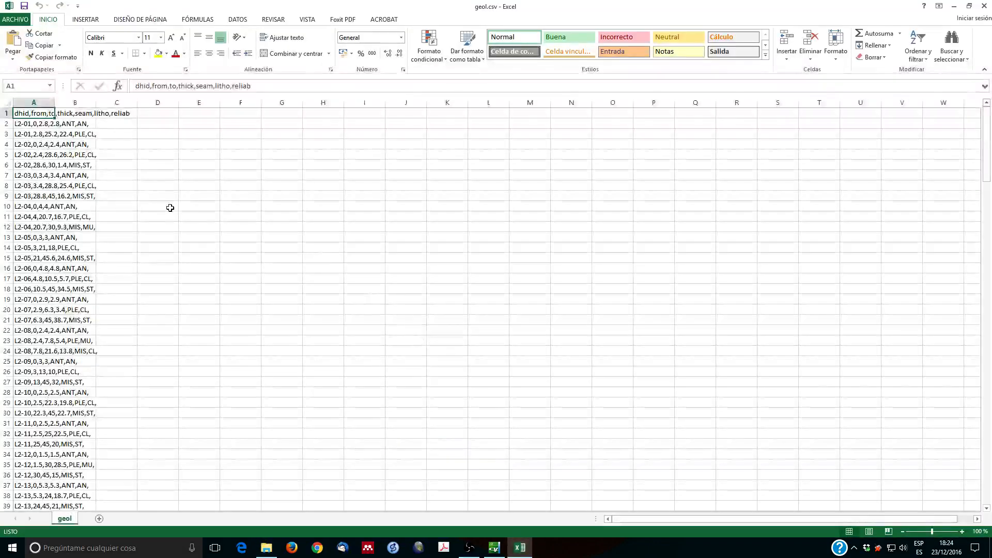
click(31, 102)
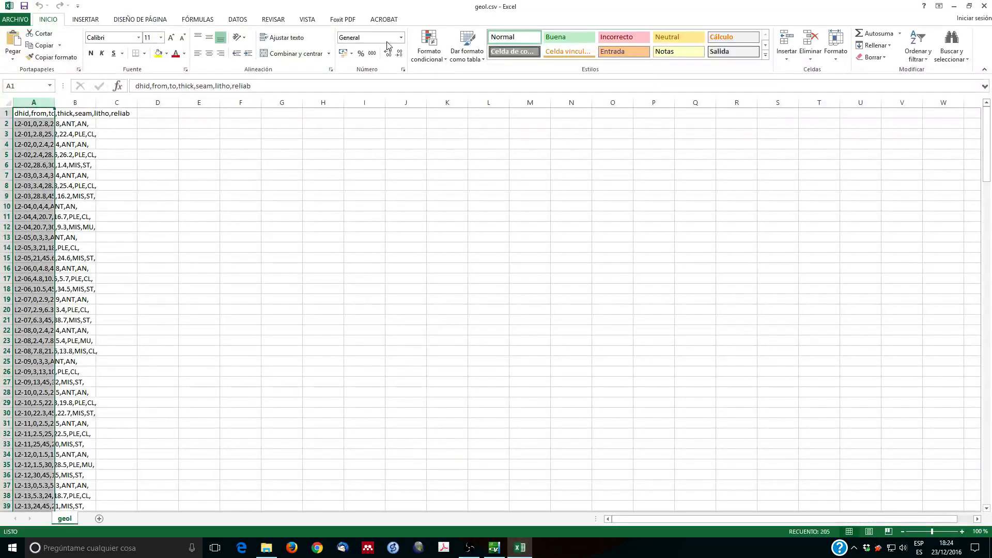
click(237, 19)
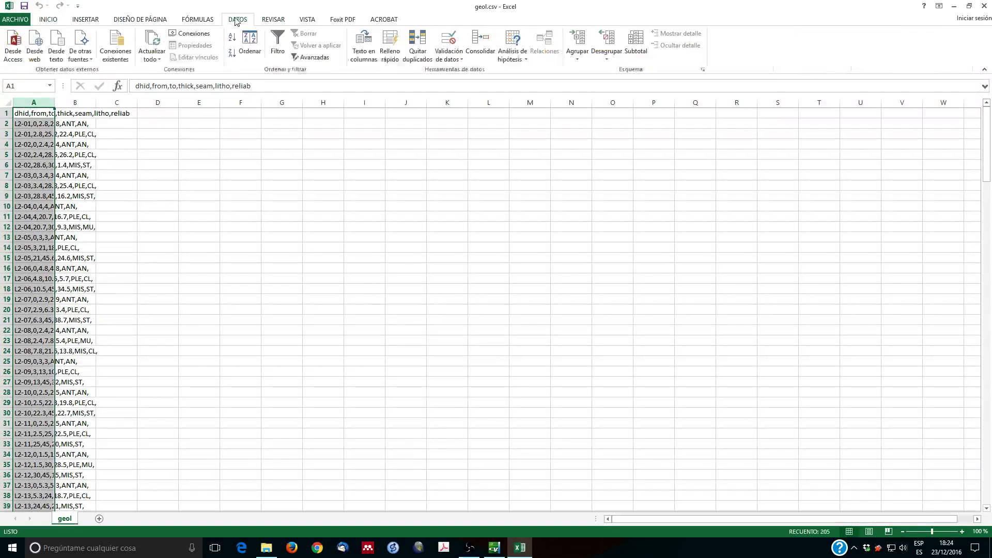
click(360, 55)
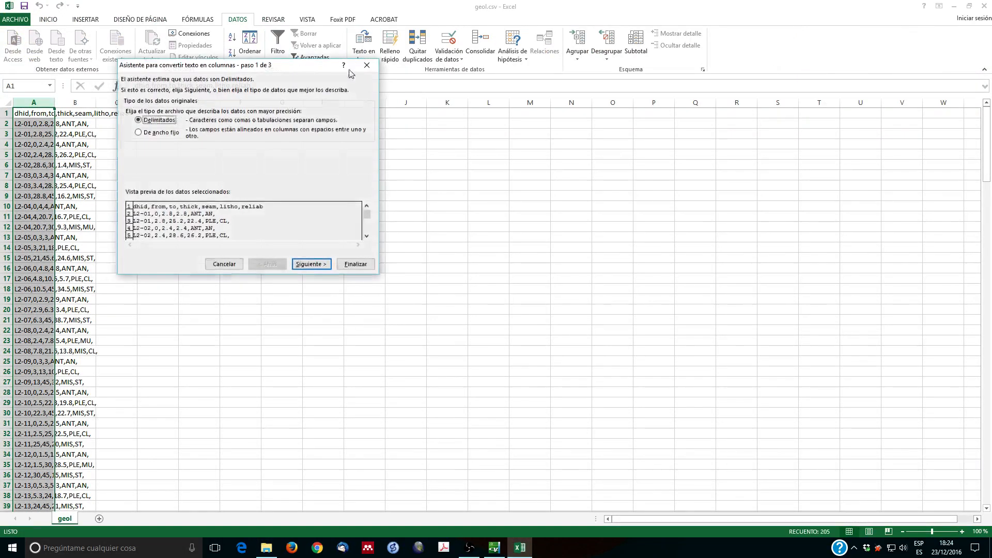
click(311, 264)
click(138, 129)
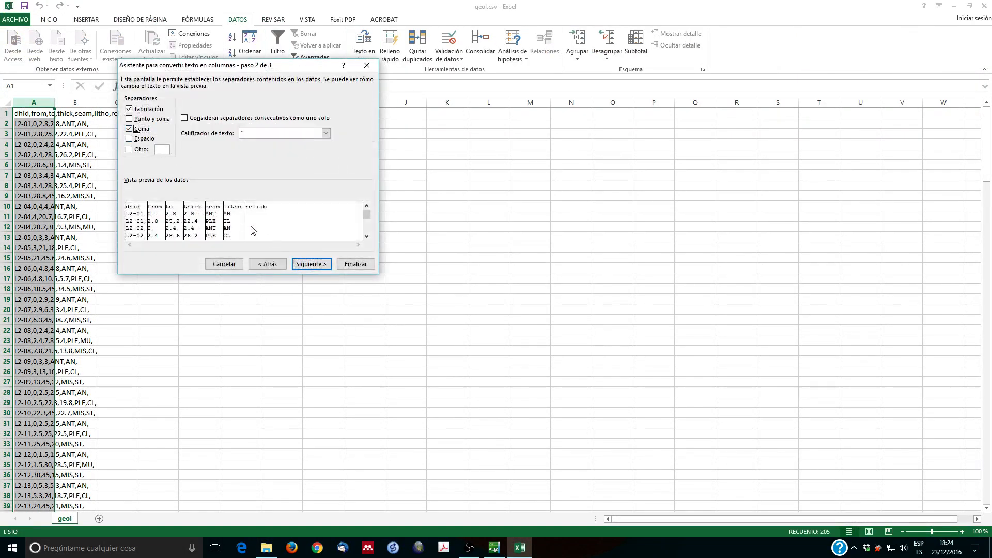
click(310, 264)
click(355, 264)
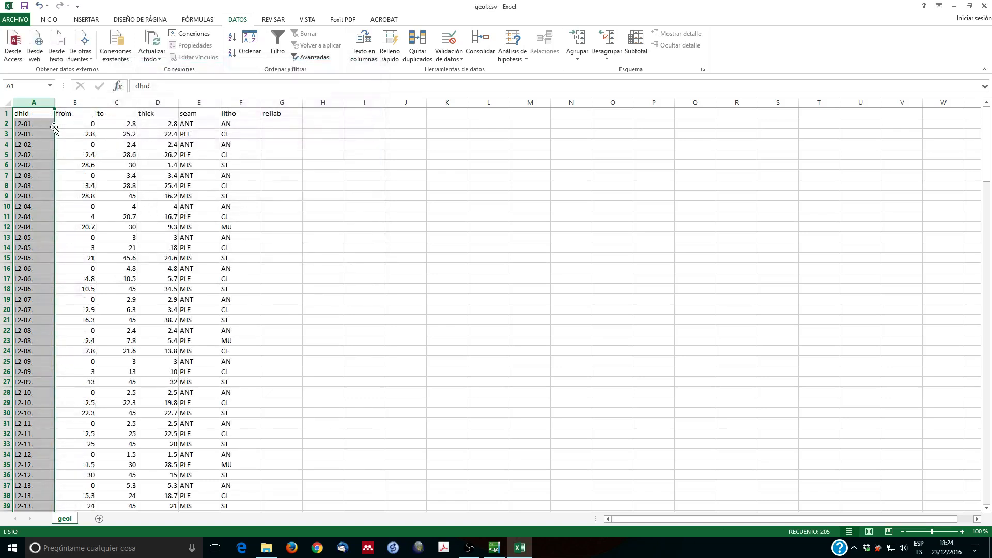
Step: Examine the two geol intervals of hole L2-01, including the seam and litho codes of each interval
ctrl+scroll(62, 126, up, 7)
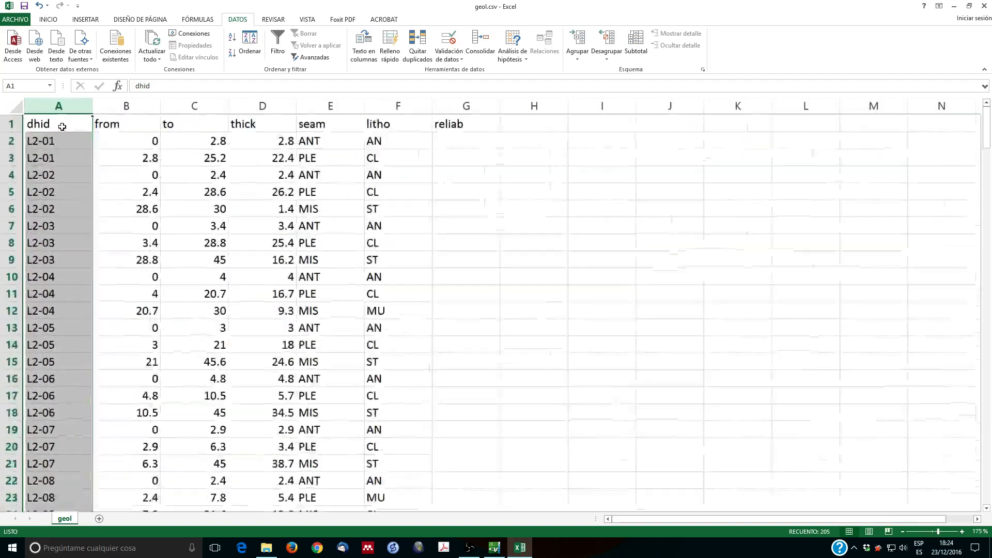
drag(16, 149, 14, 171)
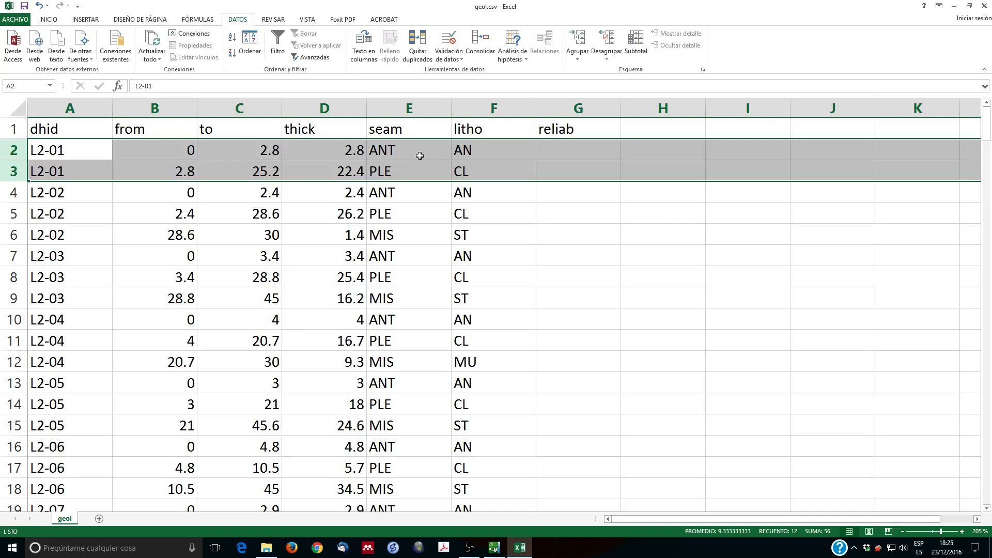
click(500, 152)
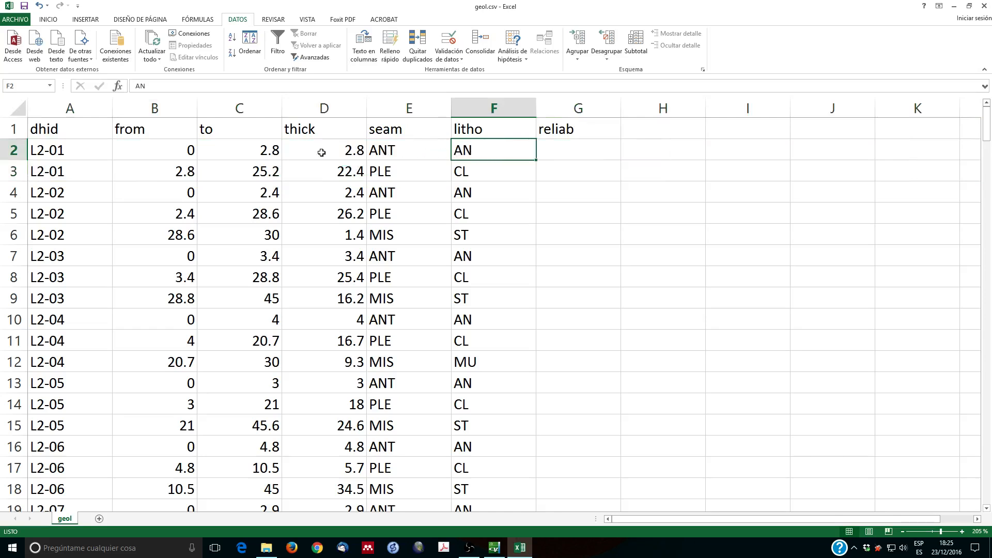
click(15, 171)
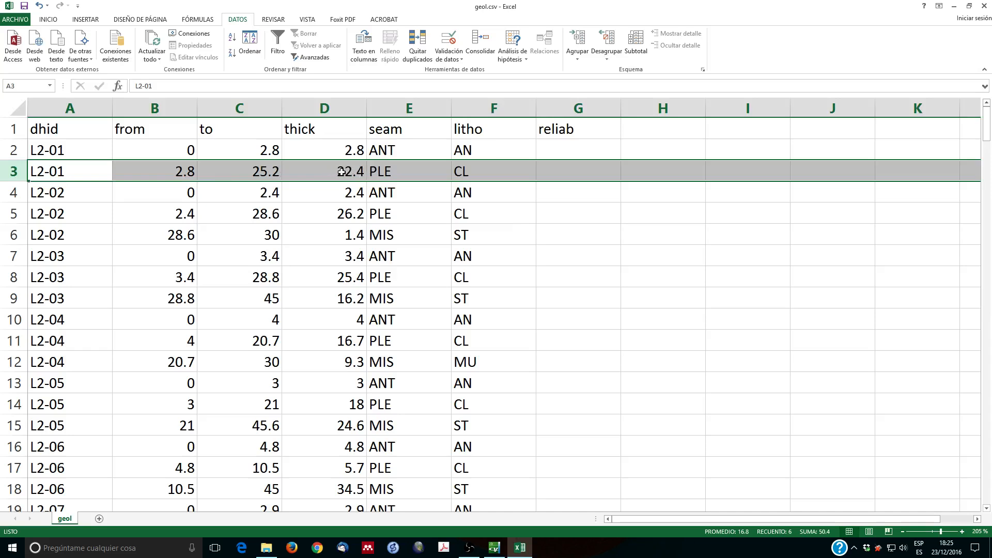
click(382, 175)
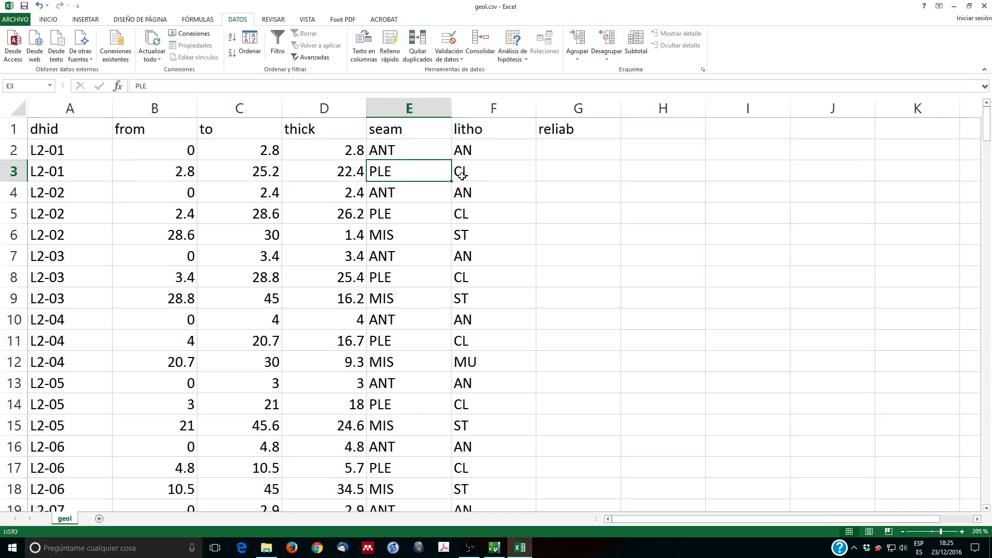
click(481, 174)
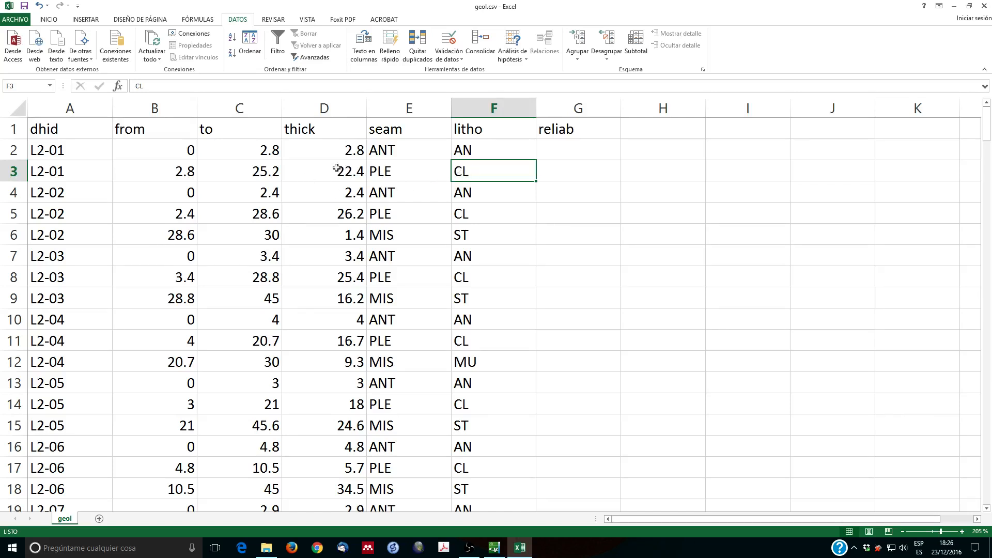
Step: Examine the three geol intervals of hole L2-02 and the deepest one's litho code, and close geol.csv without saving
drag(14, 192, 14, 235)
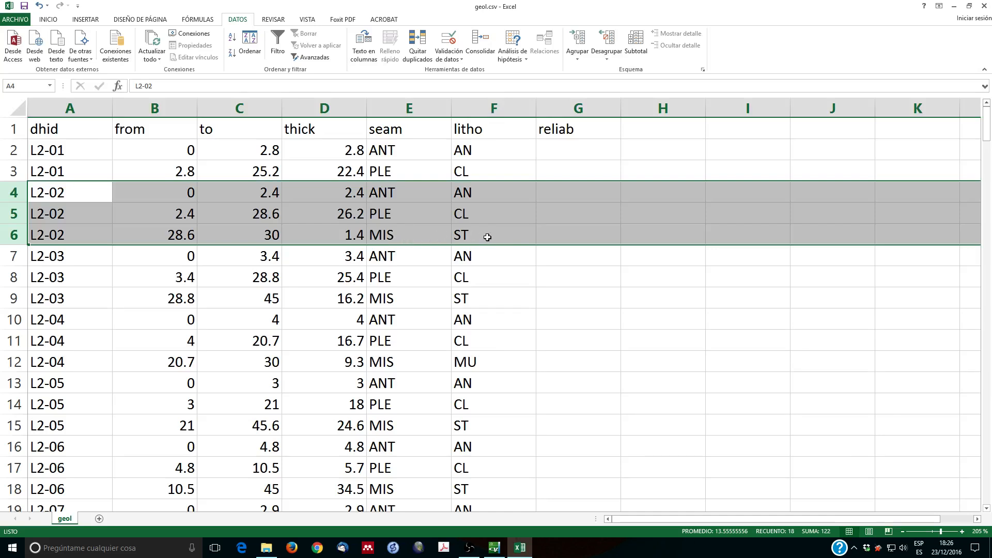
click(483, 237)
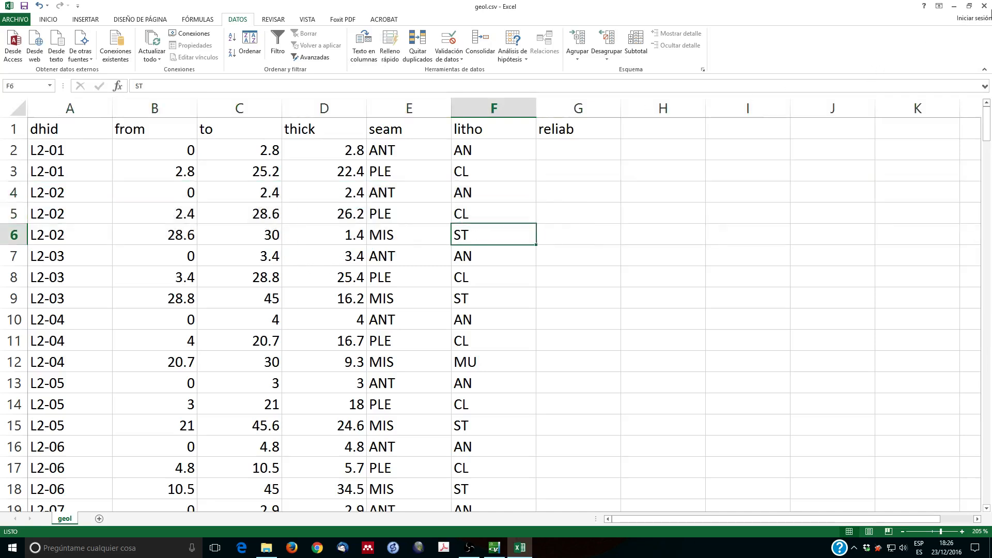
click(983, 6)
click(483, 290)
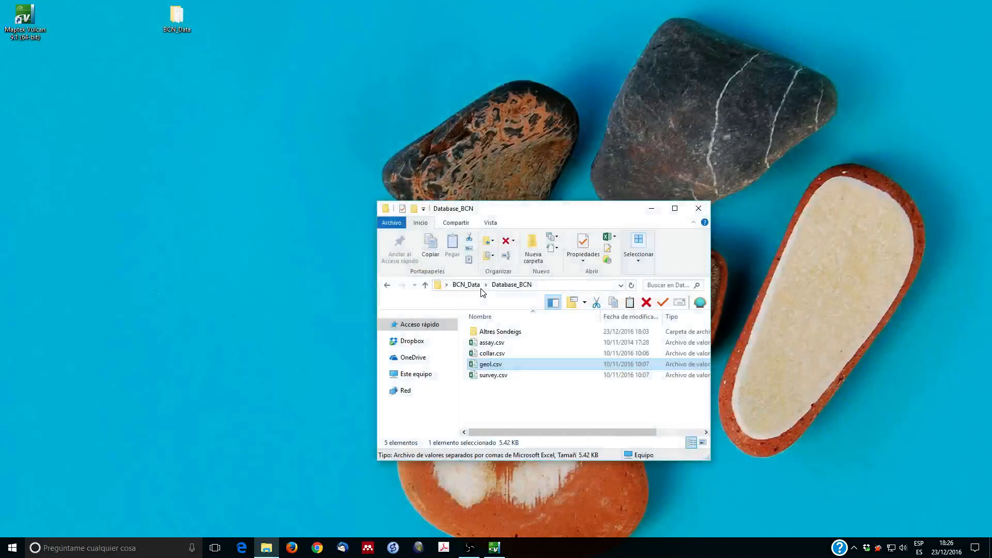
Step: Open assay.csv and split its column A into separate columns as delimited text, using comma as the separator
click(488, 345)
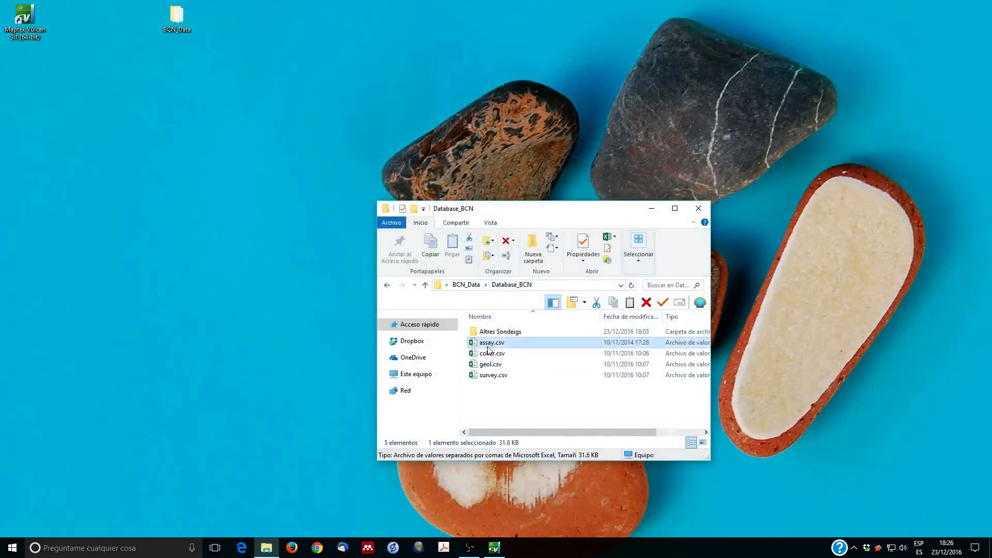
double_click(487, 345)
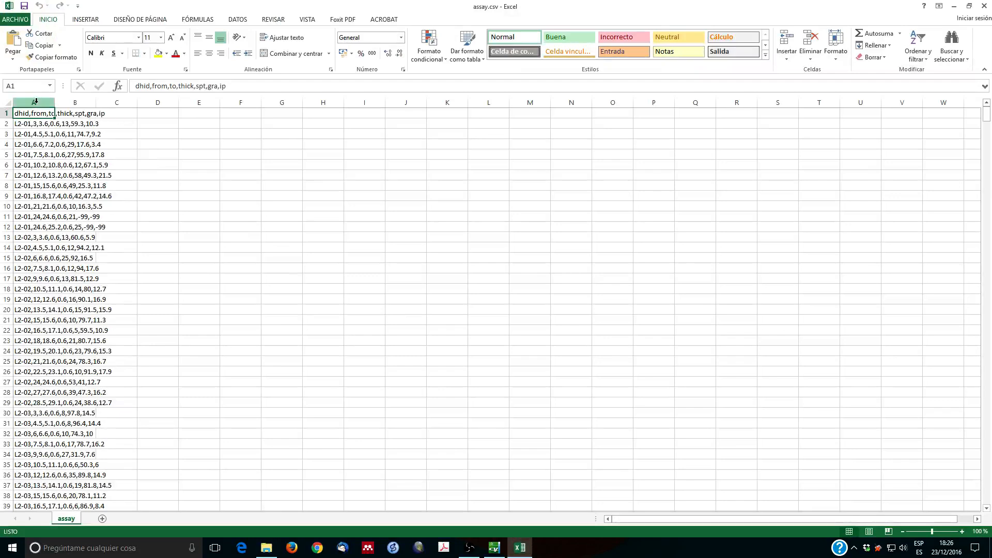
click(34, 102)
click(235, 21)
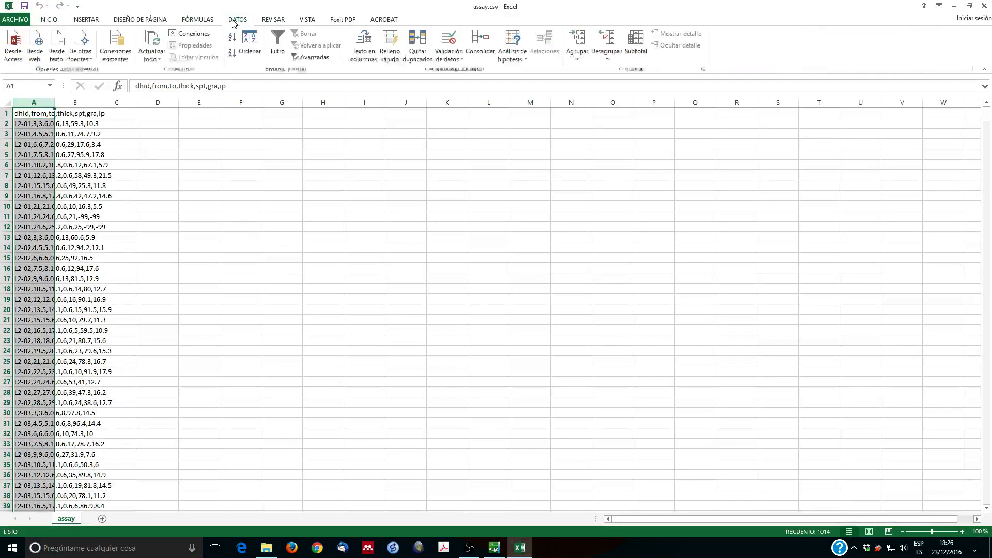
click(363, 44)
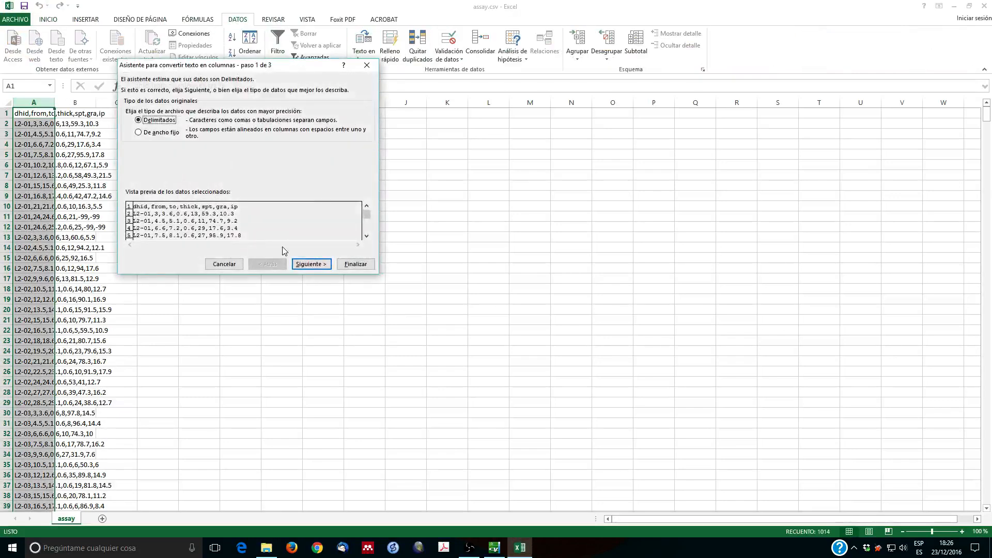
click(310, 264)
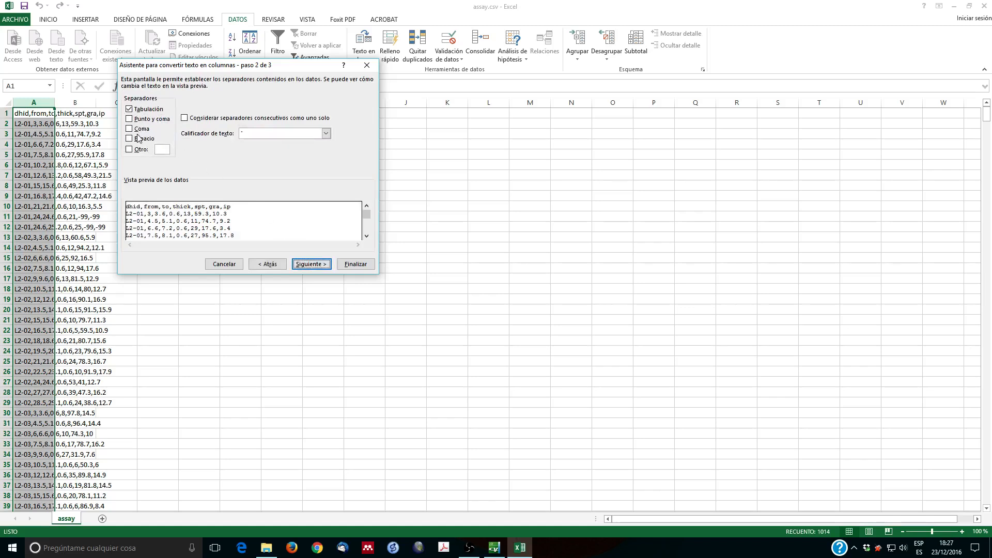
click(141, 129)
click(148, 110)
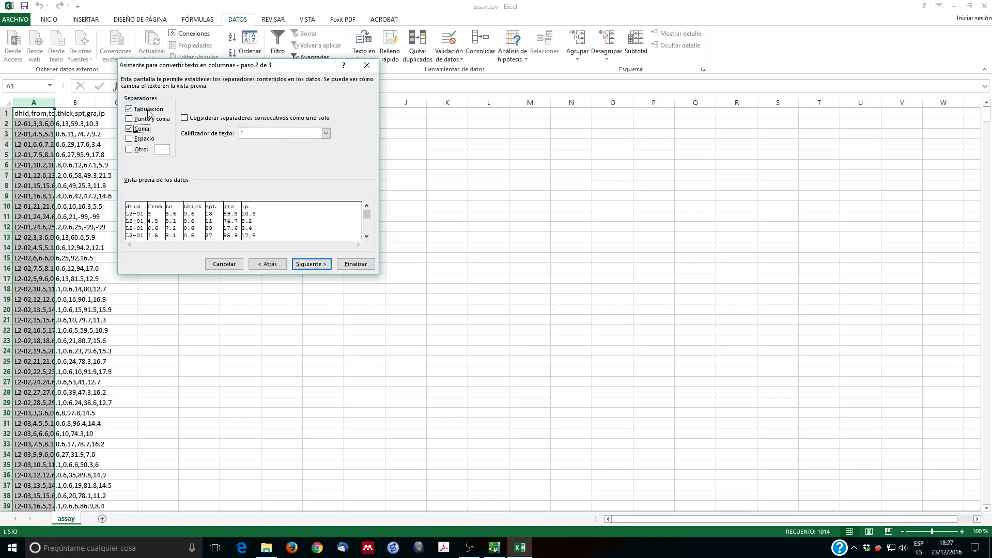
click(311, 264)
click(354, 263)
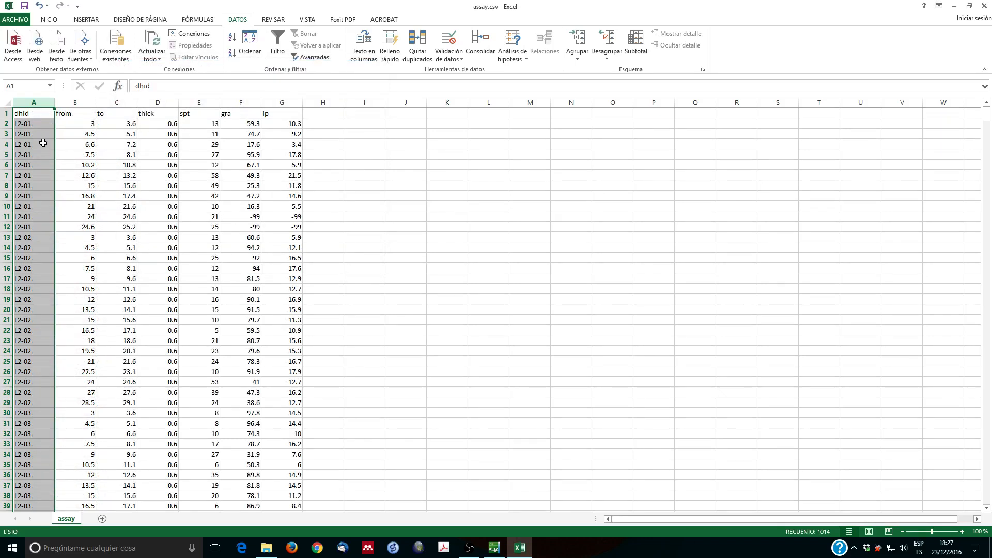
Step: Examine all assay rows of hole L2-01 with their from, to, thick, spt, gra and ip values, and skim the following holes
click(63, 153)
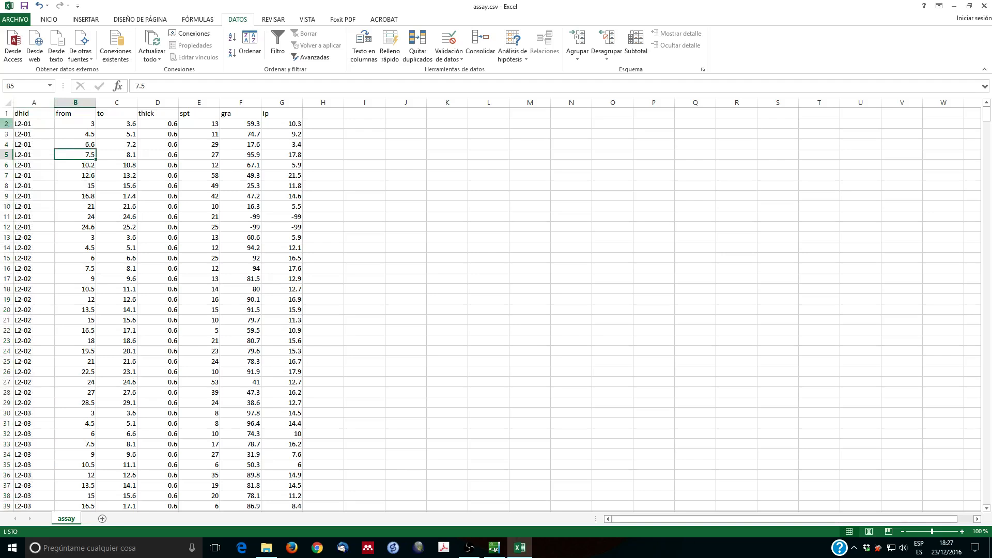
drag(9, 124, 8, 227)
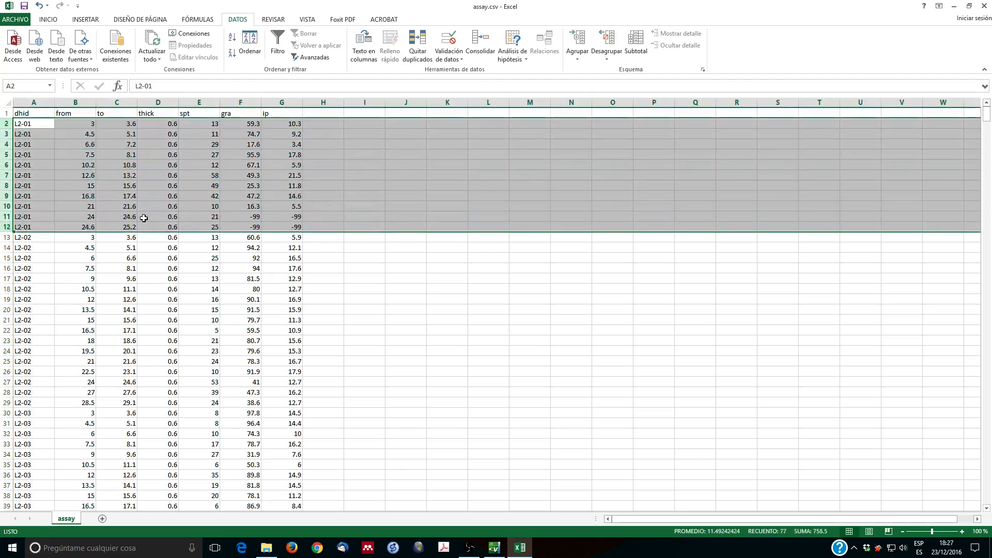
ctrl+scroll(119, 200, up, 6)
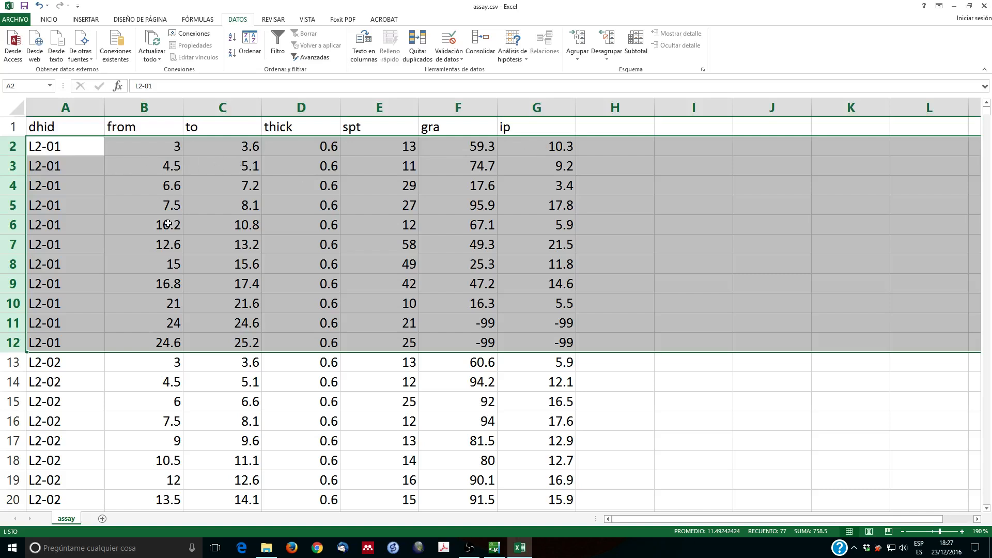
scroll(161, 225, down, 4)
scroll(162, 225, down, 12)
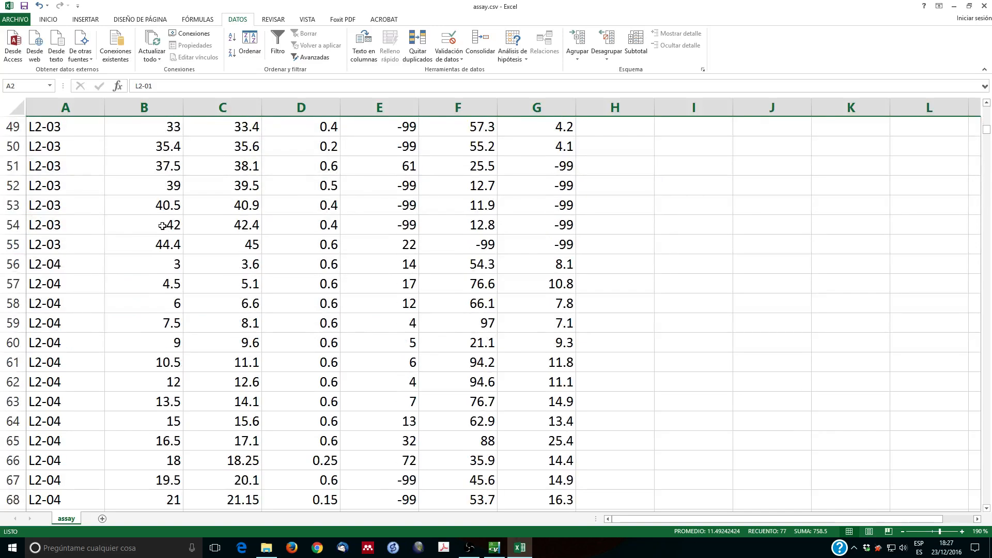
scroll(162, 224, up, 8)
scroll(162, 224, up, 8)
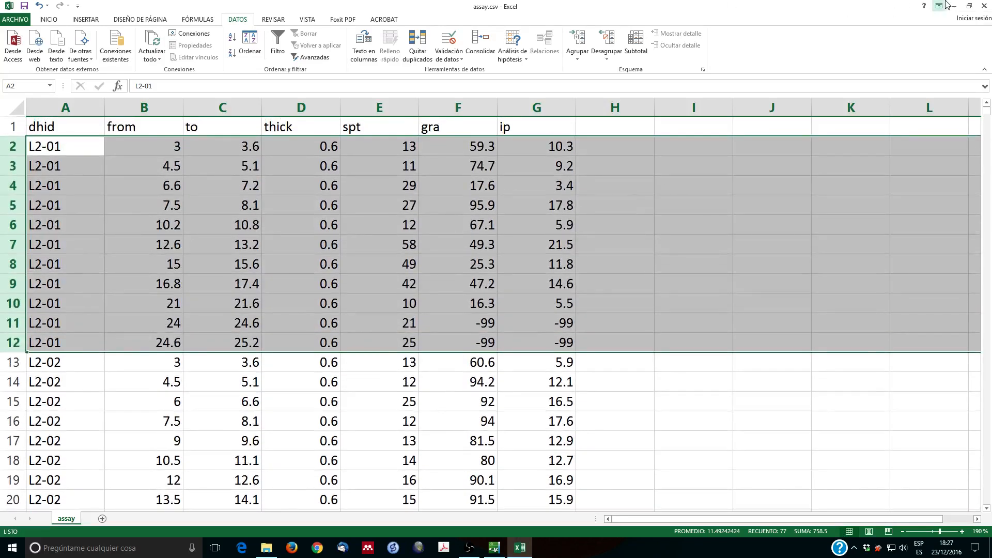
Step: Close assay.csv without saving and open survey.csv from the Database_BCN folder with its sheet enlarged for reading
click(985, 6)
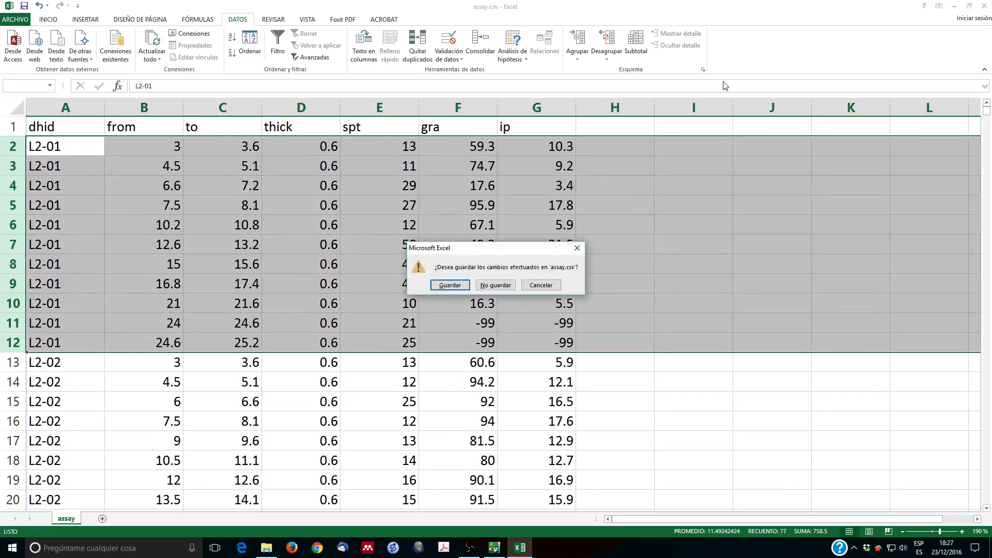
click(480, 288)
double_click(493, 375)
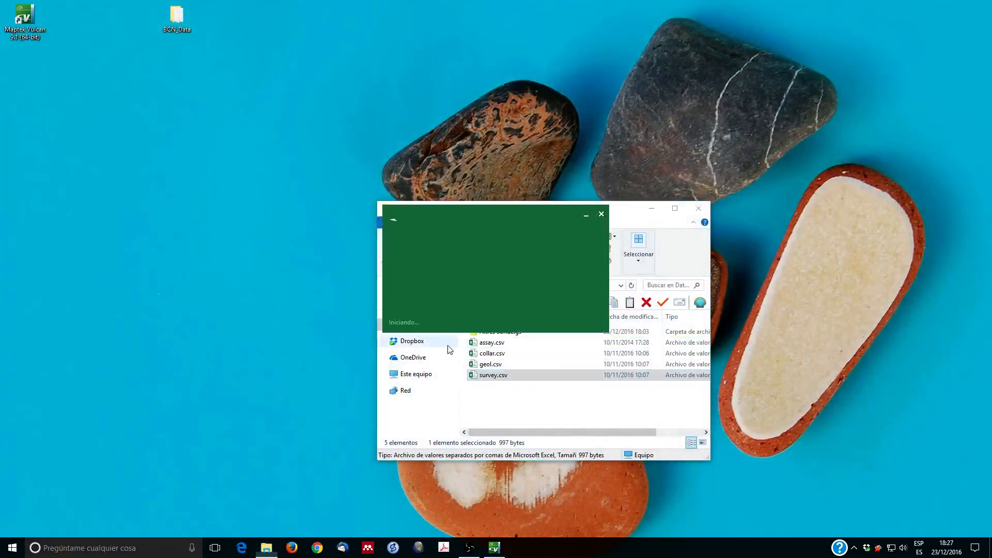
ctrl+scroll(109, 194, up, 11)
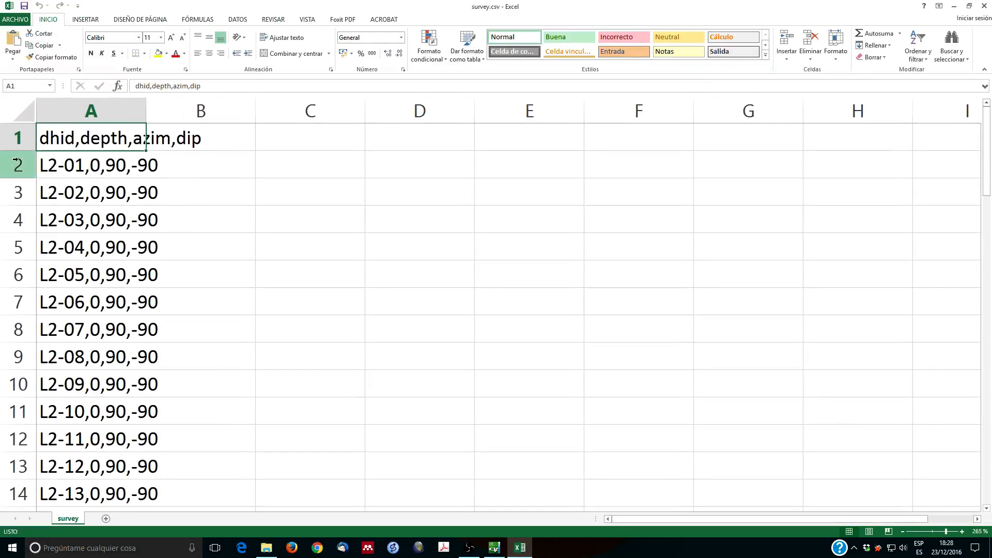
Step: Examine the survey row of hole L2-01, close survey.csv and switch to Maptek Vulcan
click(16, 161)
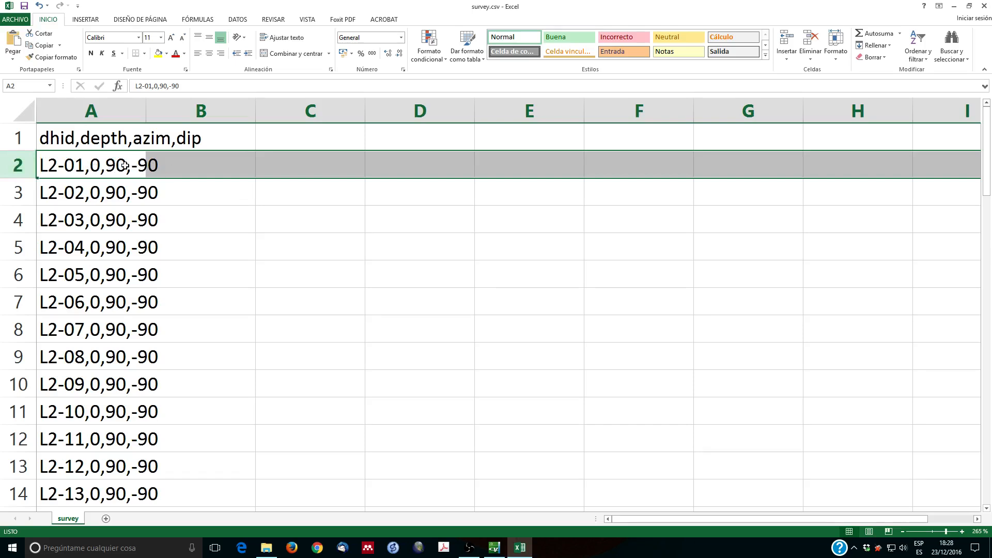
click(984, 5)
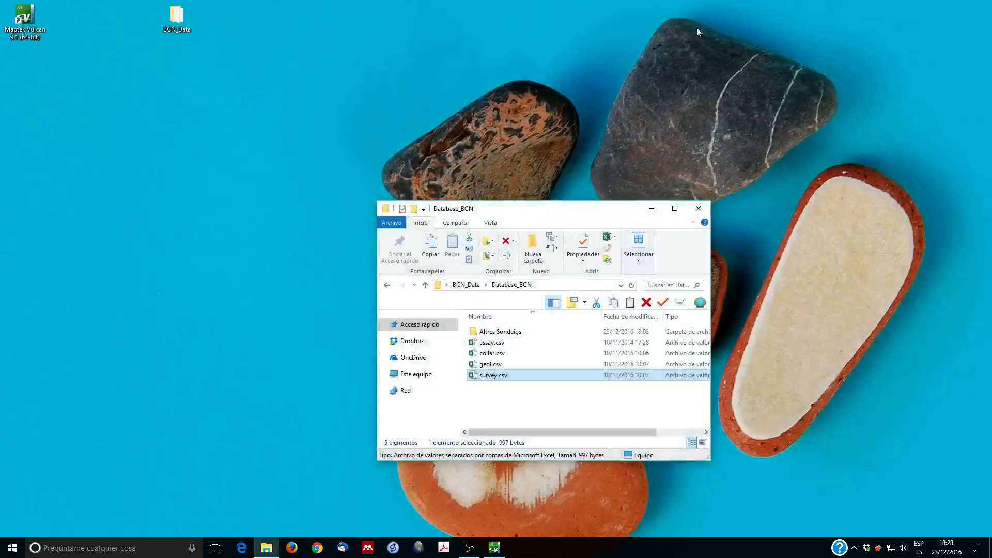
click(503, 549)
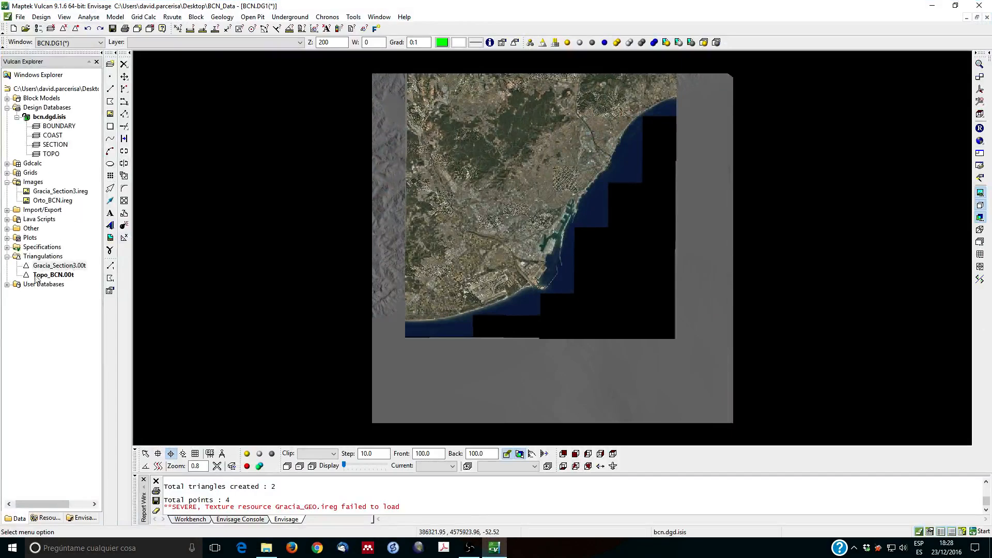
Step: Start an import with CSV (Databases) as the file format and Databases as the file type
click(20, 17)
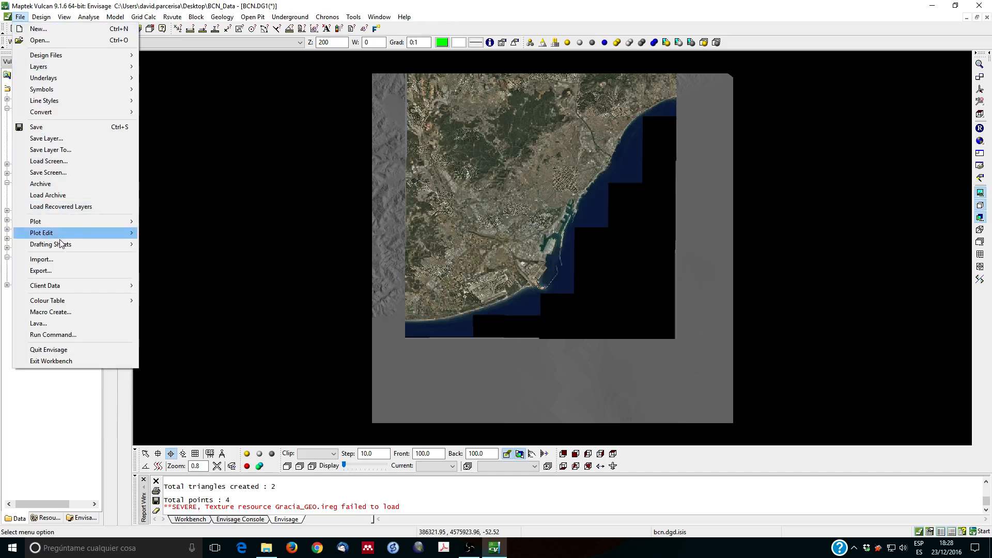
click(37, 259)
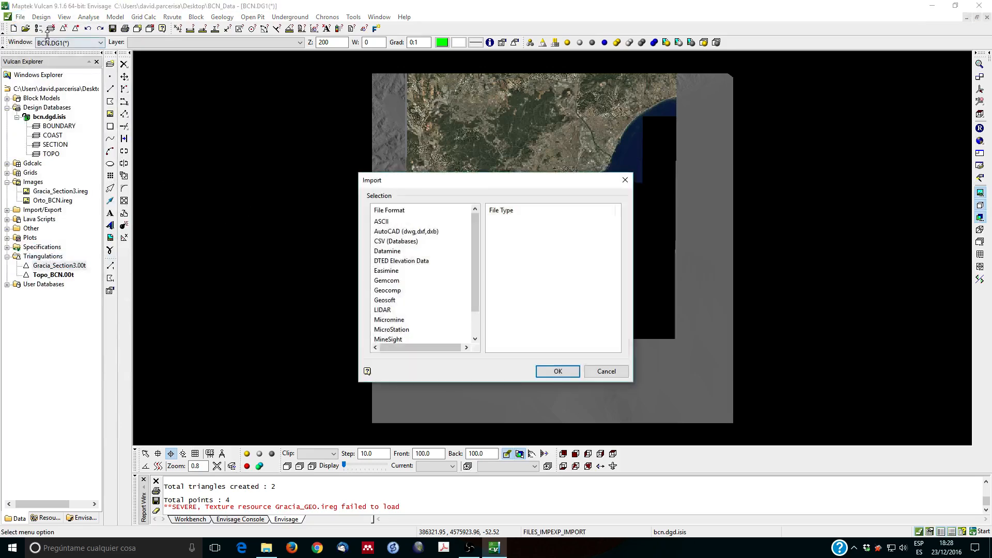
click(400, 243)
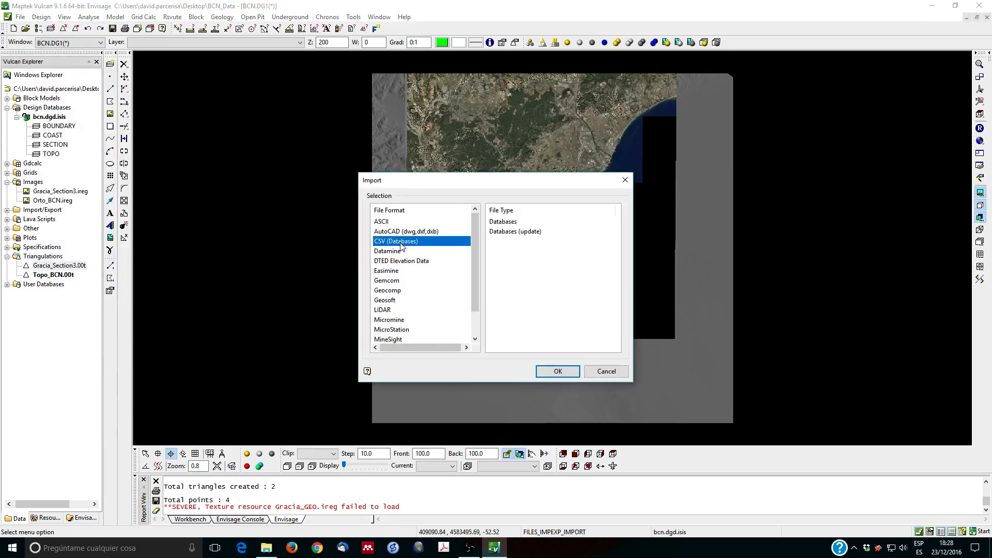
click(509, 222)
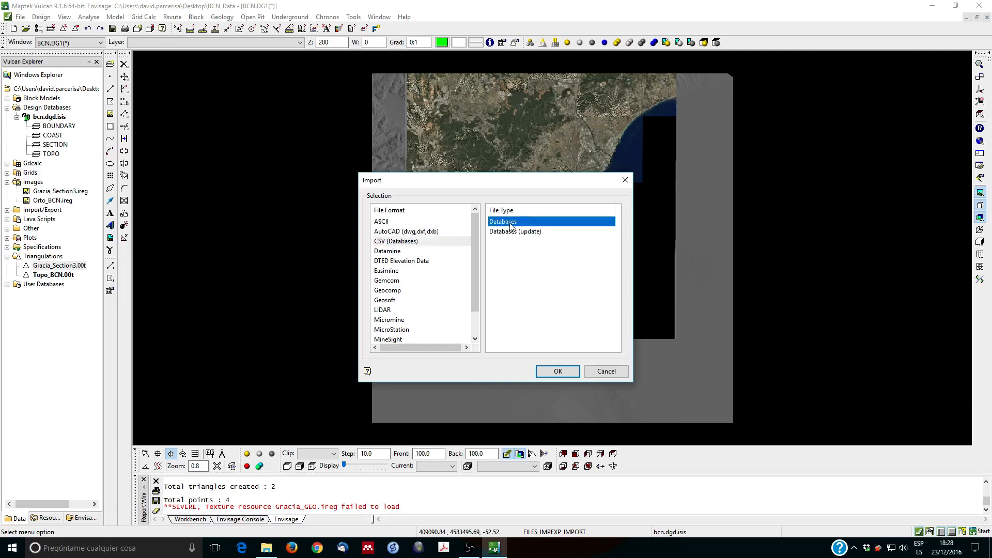
click(558, 371)
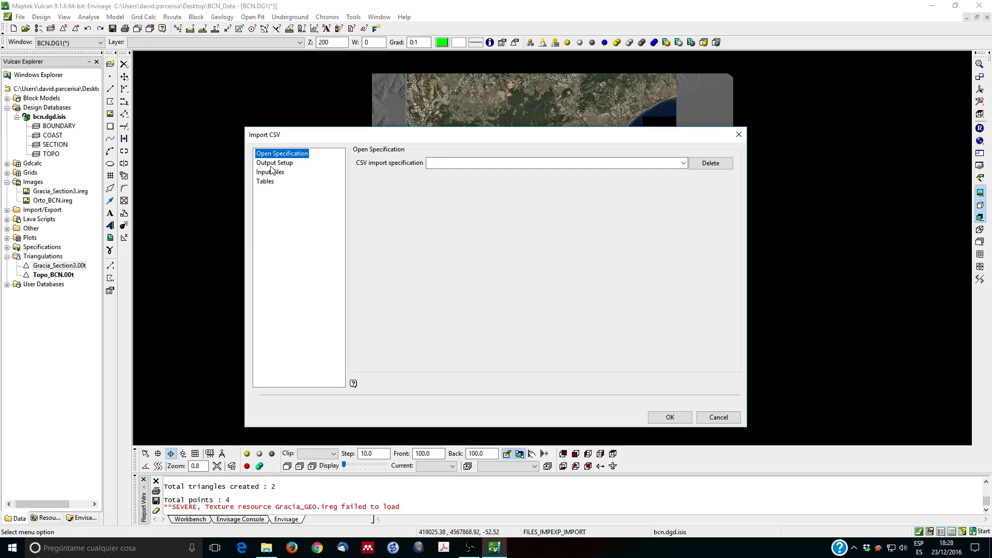
Step: Set the Isis output file name to bcn.dhd and enable prompting for drillhole synonyms
click(274, 163)
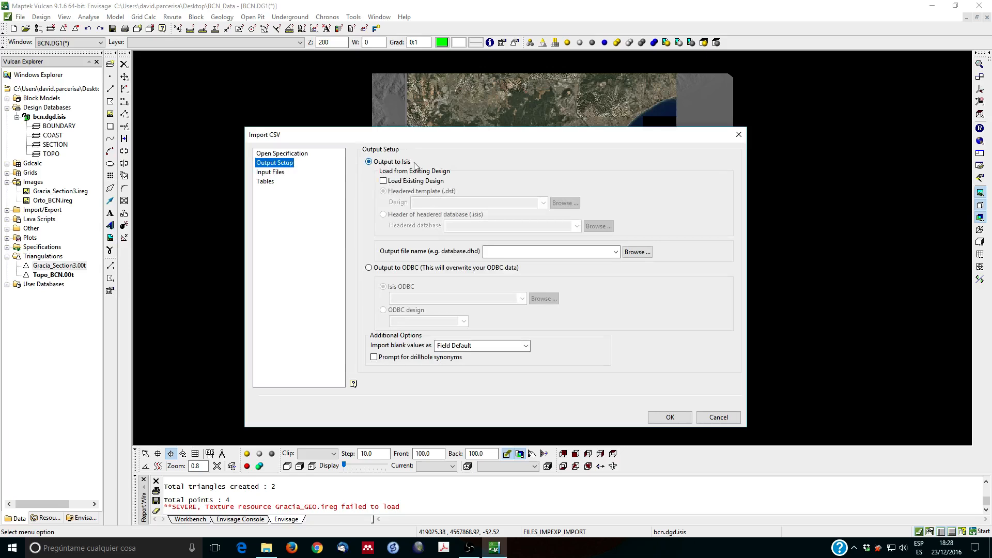
click(522, 255)
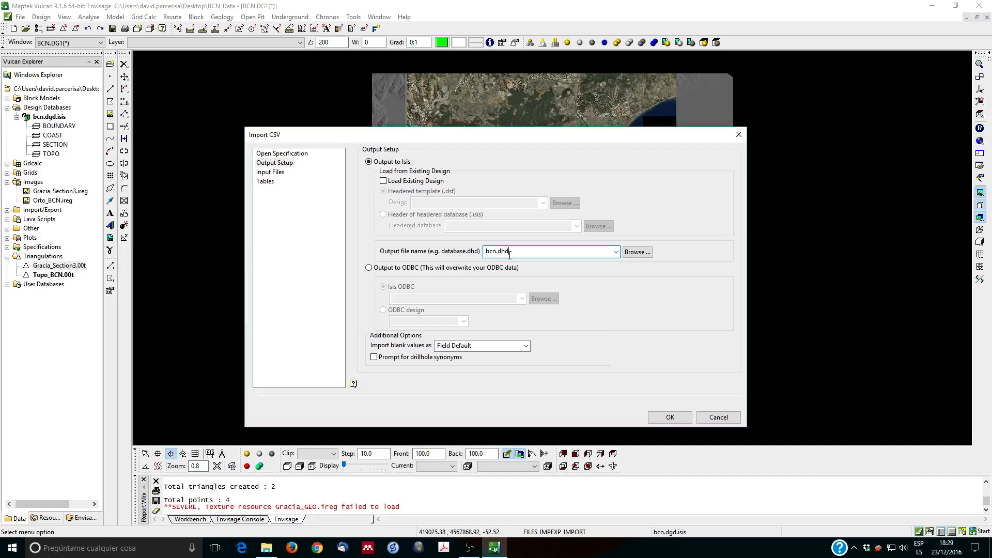
click(374, 357)
Step: Add assay.csv, collar.csv, geol.csv and survey.csv from the Database_BCN folder as the import's input files
click(277, 173)
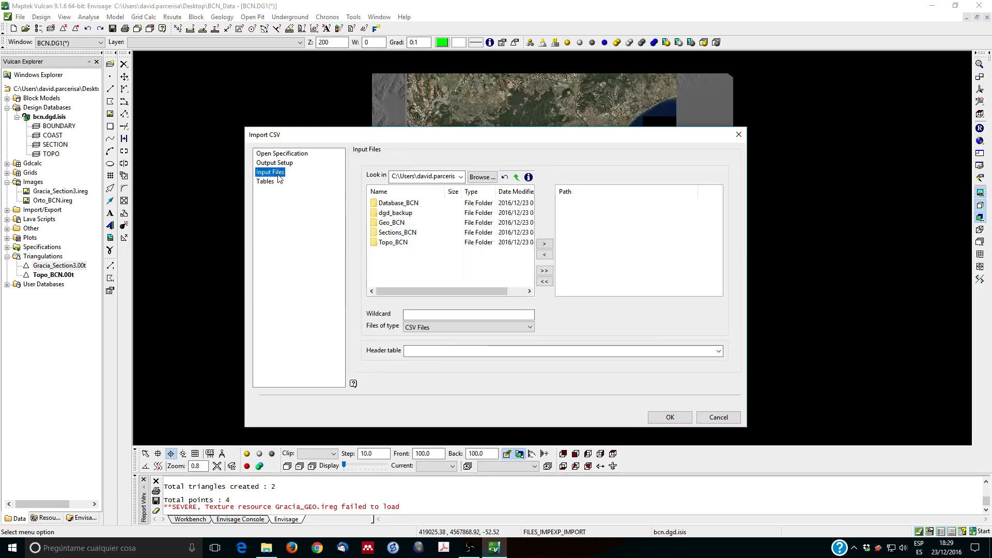
double_click(393, 205)
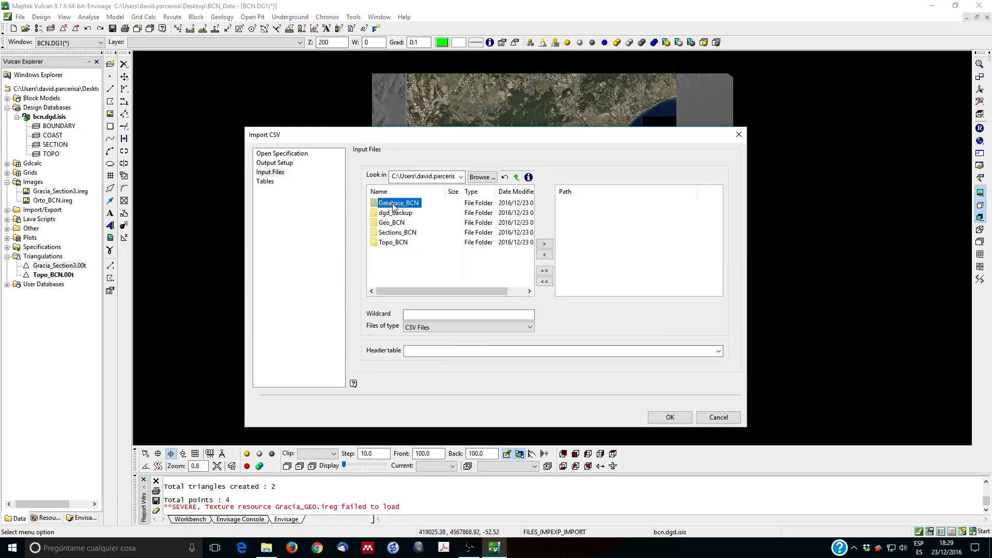
click(387, 222)
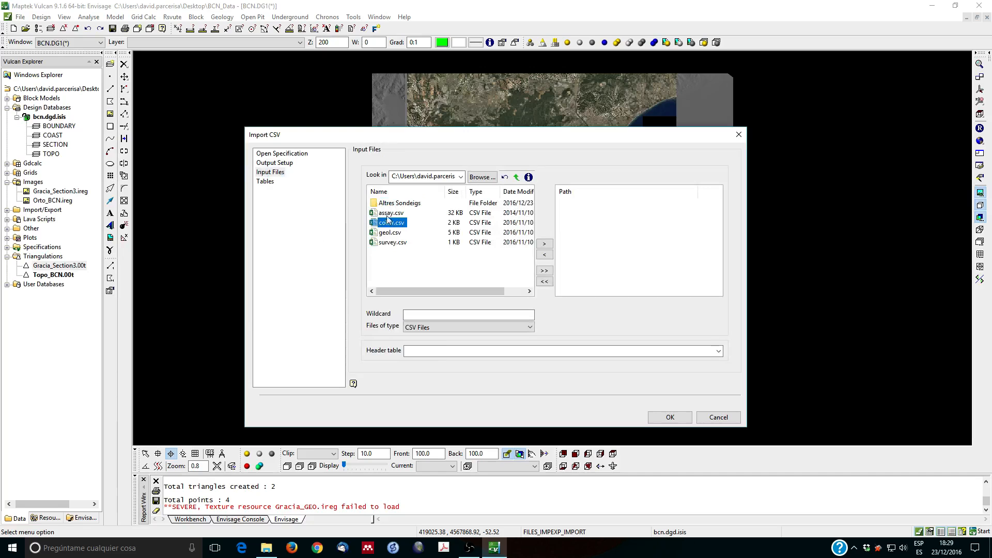
ctrl+click(391, 214)
ctrl+click(388, 233)
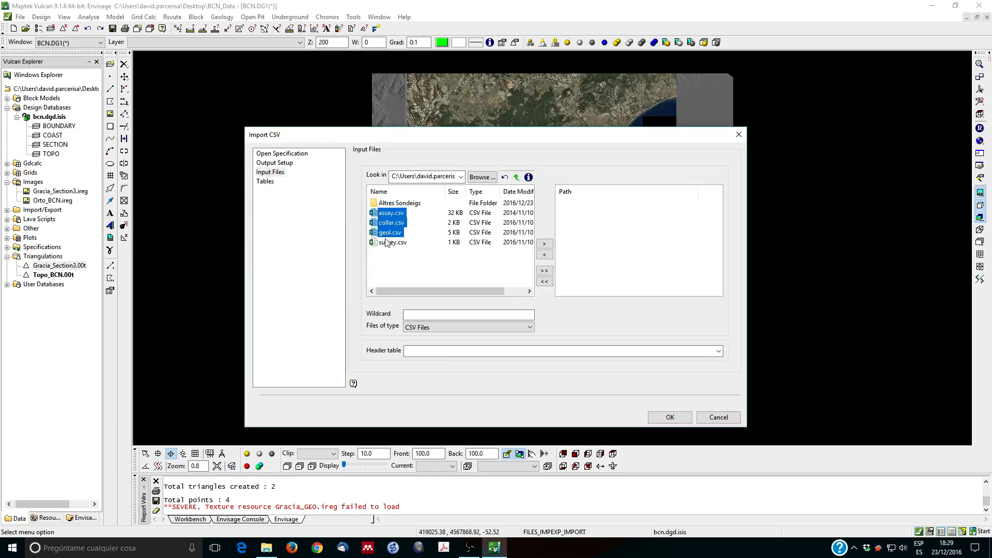
ctrl+click(388, 242)
click(541, 245)
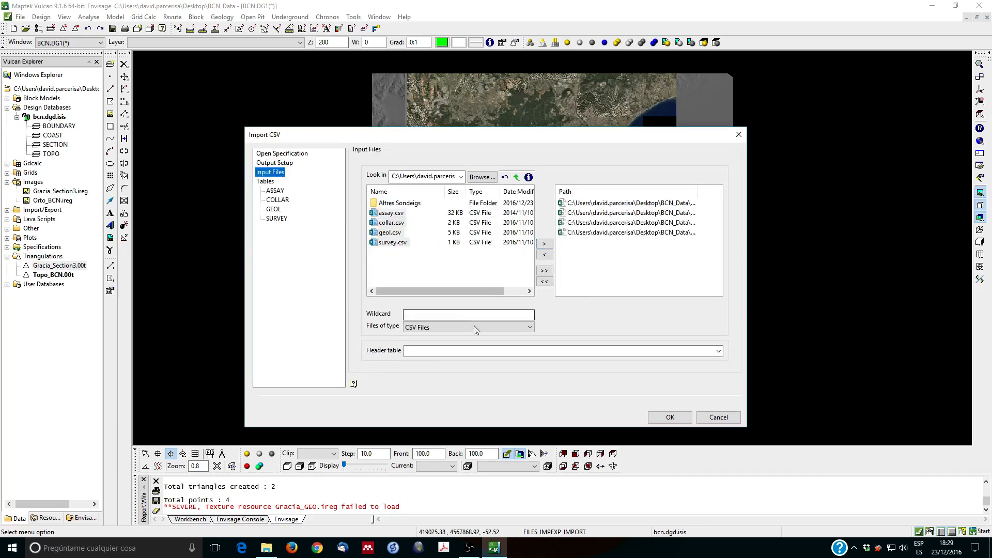
Step: Choose COLLAR as the header table and open the Tables settings of the import
click(719, 351)
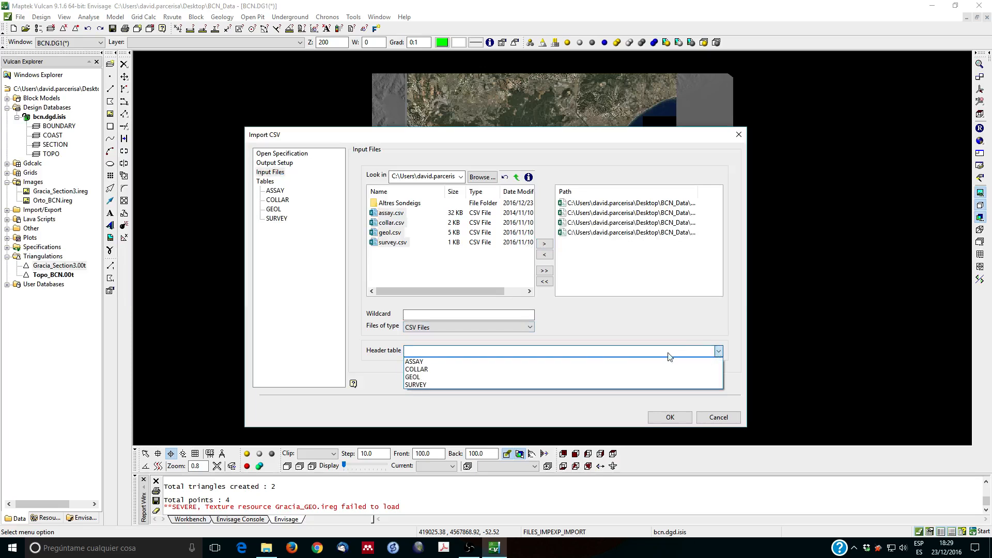
click(431, 369)
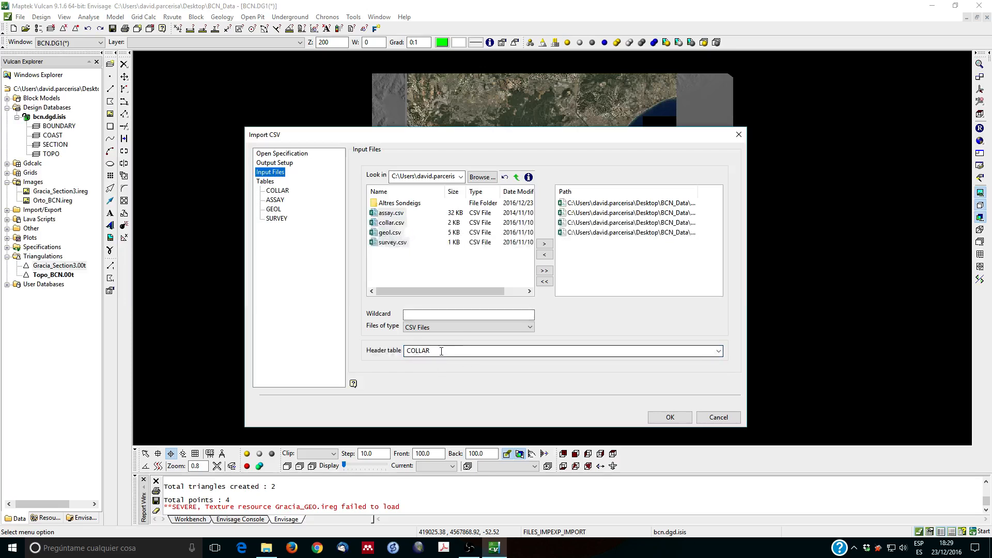
click(266, 181)
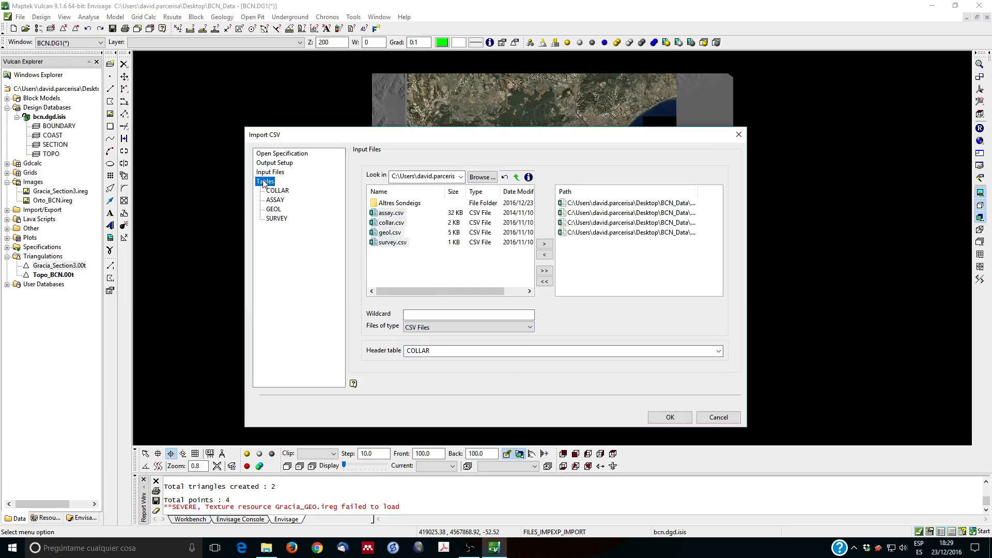
Step: Review the COLLAR, ASSAY, GEOL and SURVEY table field definitions and accept the CSV import settings
click(280, 191)
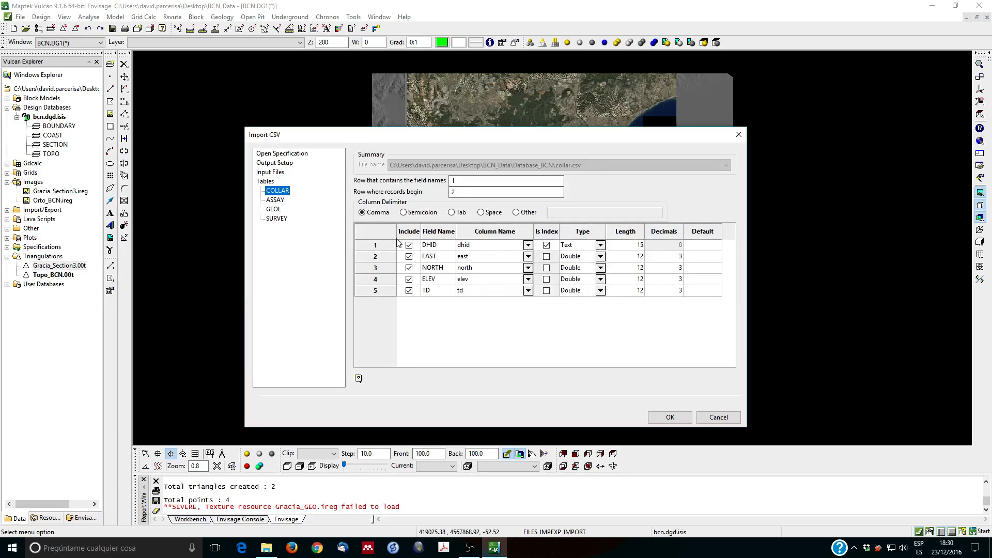
click(275, 200)
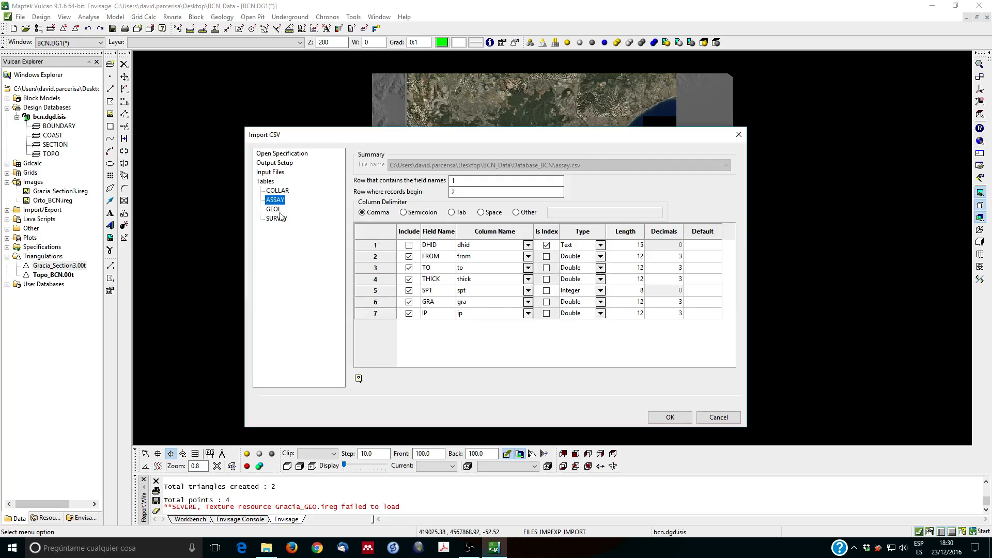
click(279, 211)
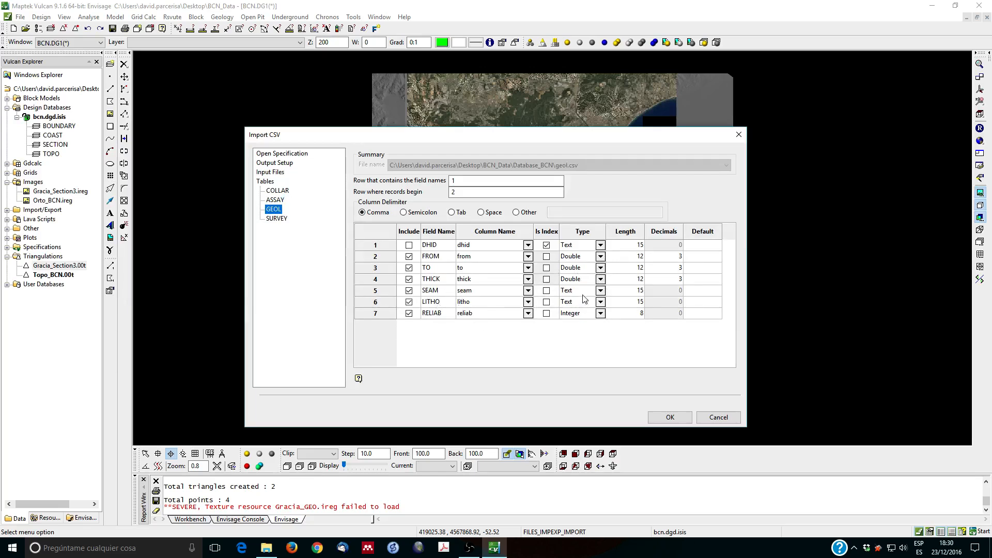
click(285, 220)
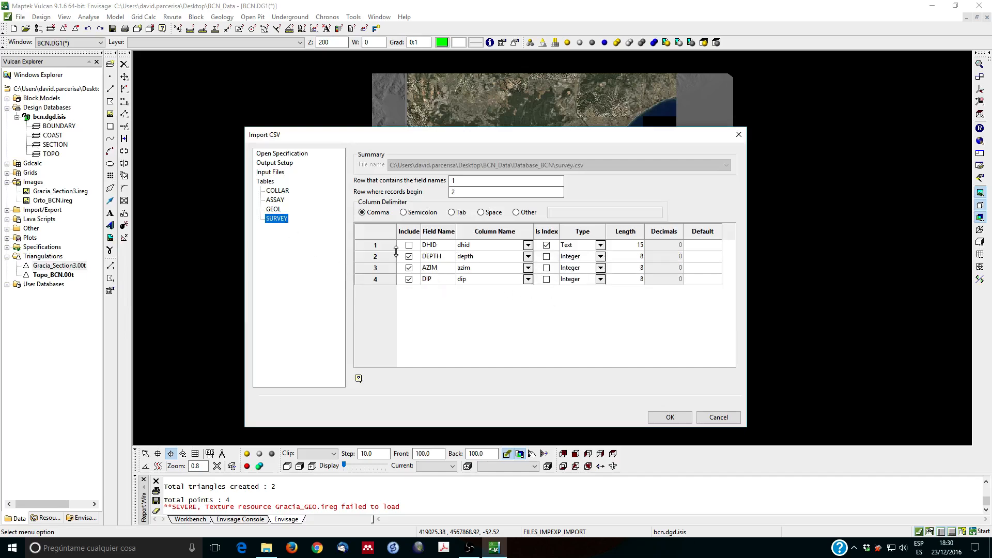
click(669, 417)
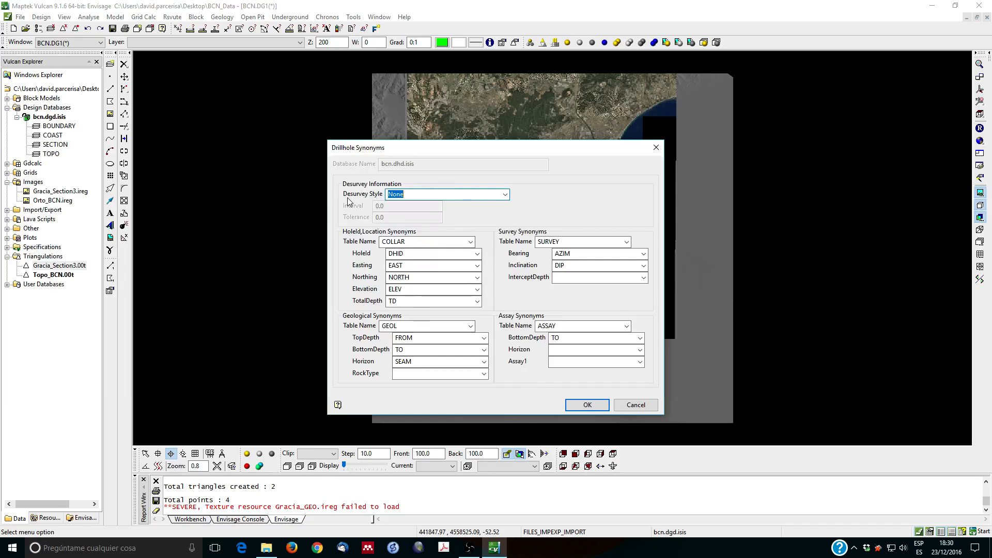
Step: Set the drillhole desurvey style to Tangent and map the geological RockType synonym to LITHO
click(505, 195)
click(482, 213)
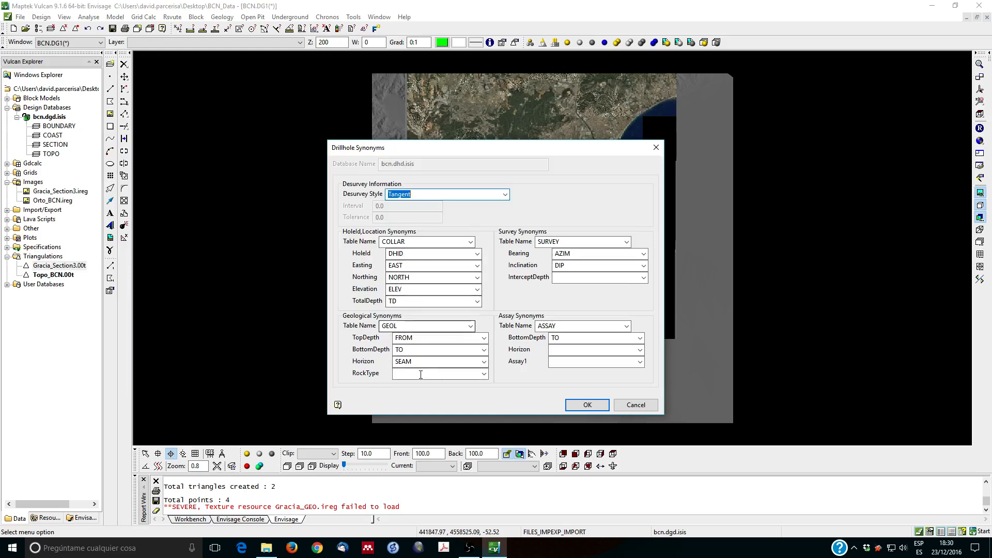
click(484, 373)
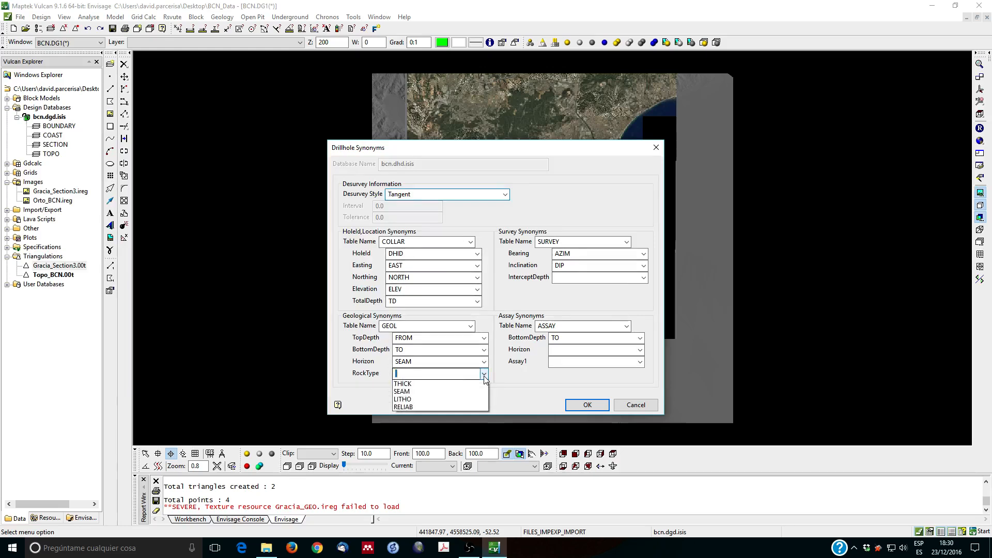
click(428, 416)
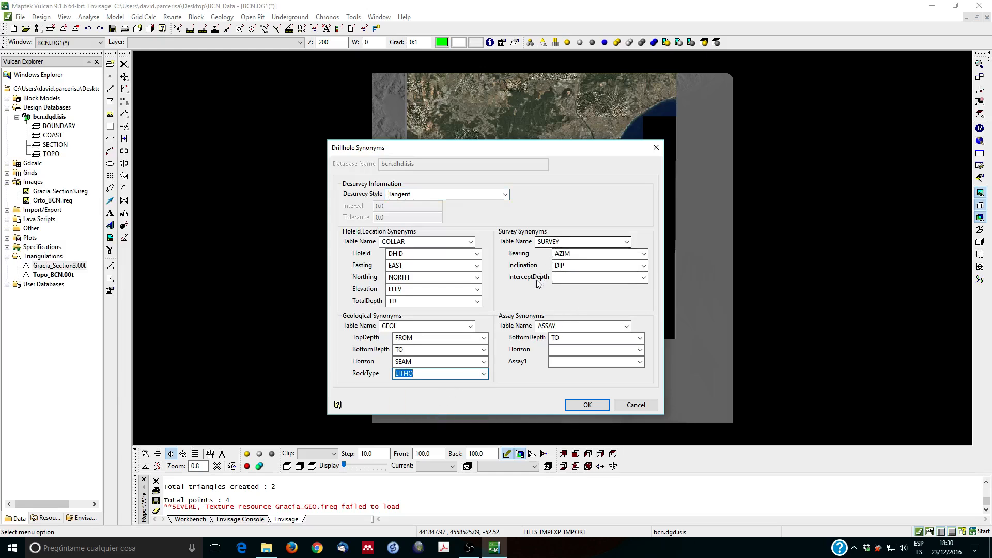
Step: Map the survey InterceptDepth to DEPTH and Assay1 to SPT, accept the synonyms and close the import selection
click(643, 278)
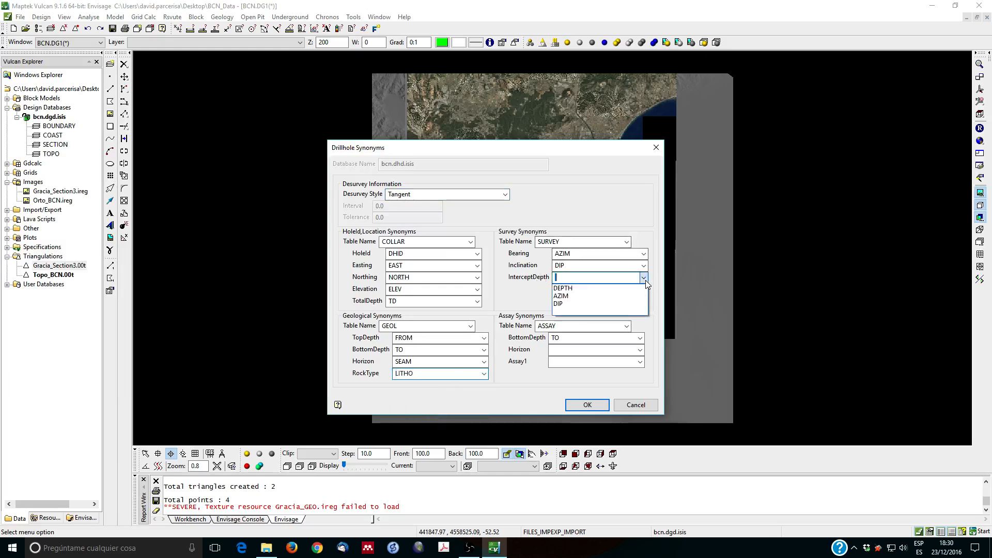
click(599, 288)
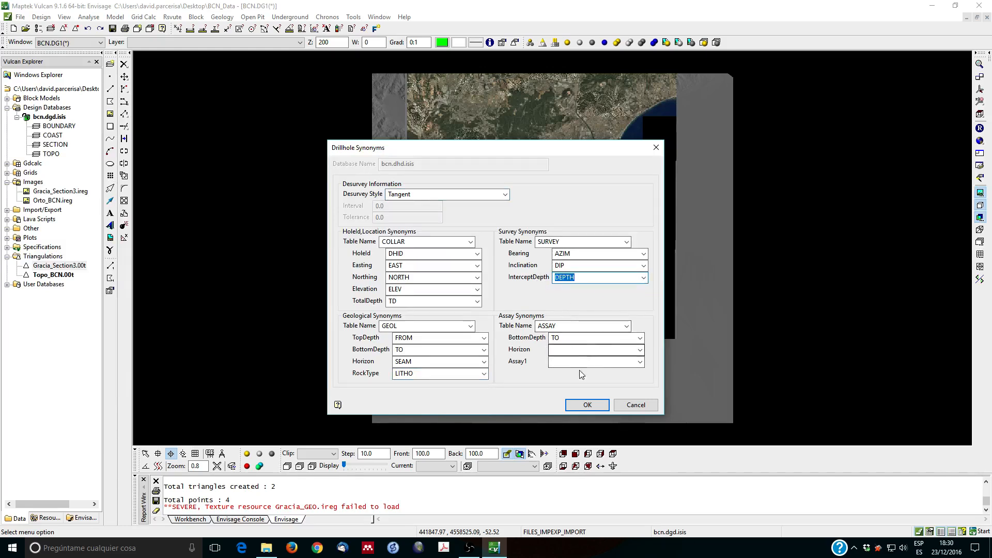
click(640, 362)
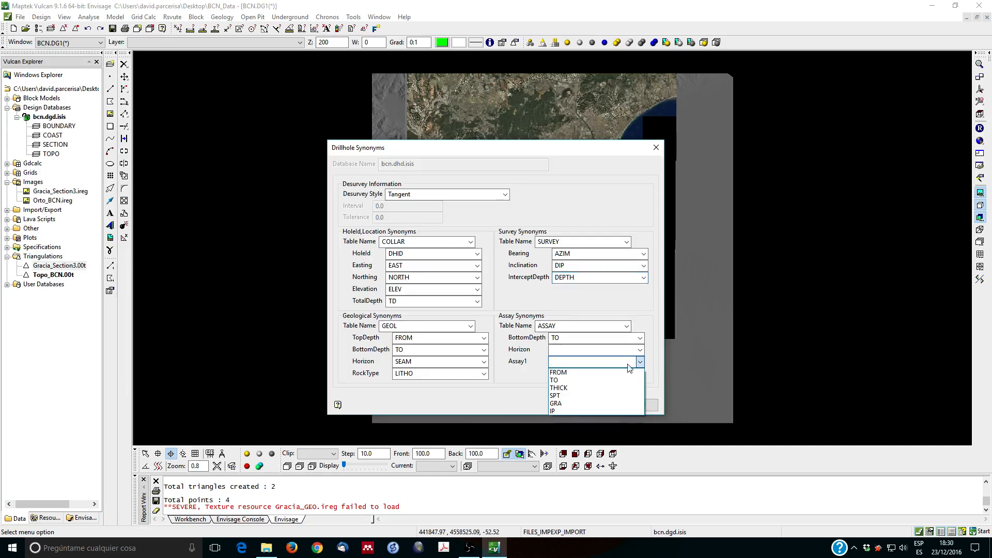
click(595, 395)
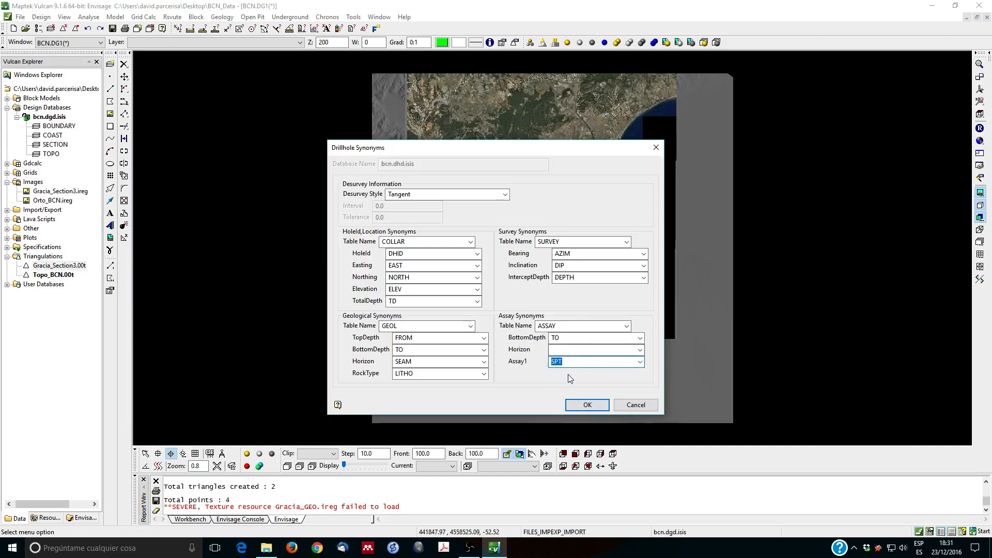
click(588, 406)
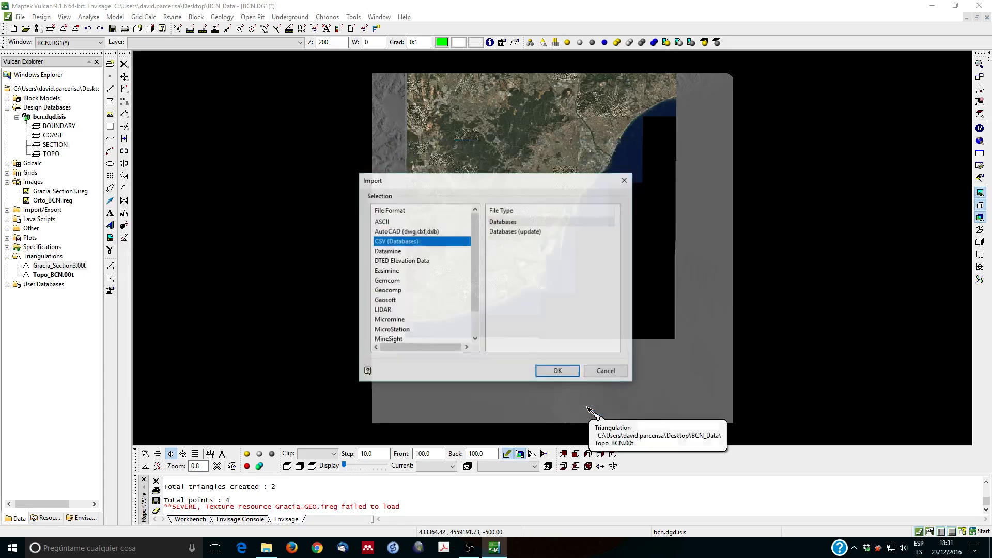
click(606, 371)
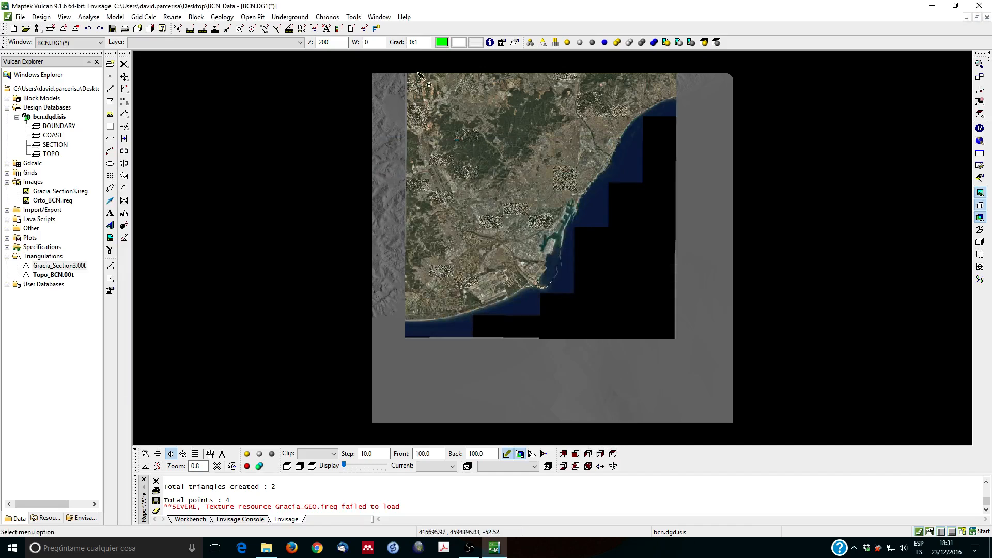
Step: Open the geological drilling database bcn.dhd.isis as an Isis file
click(217, 20)
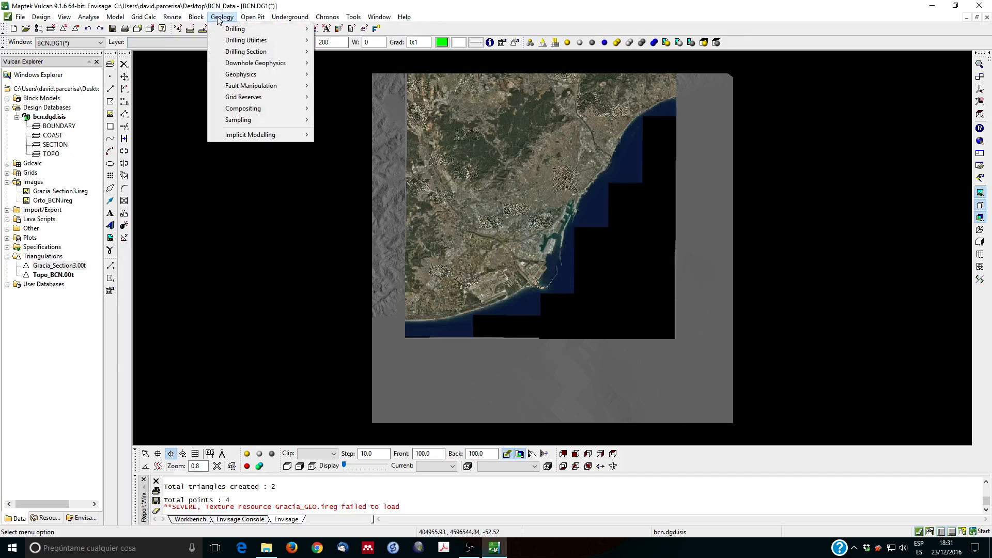
mouse_move(243, 29)
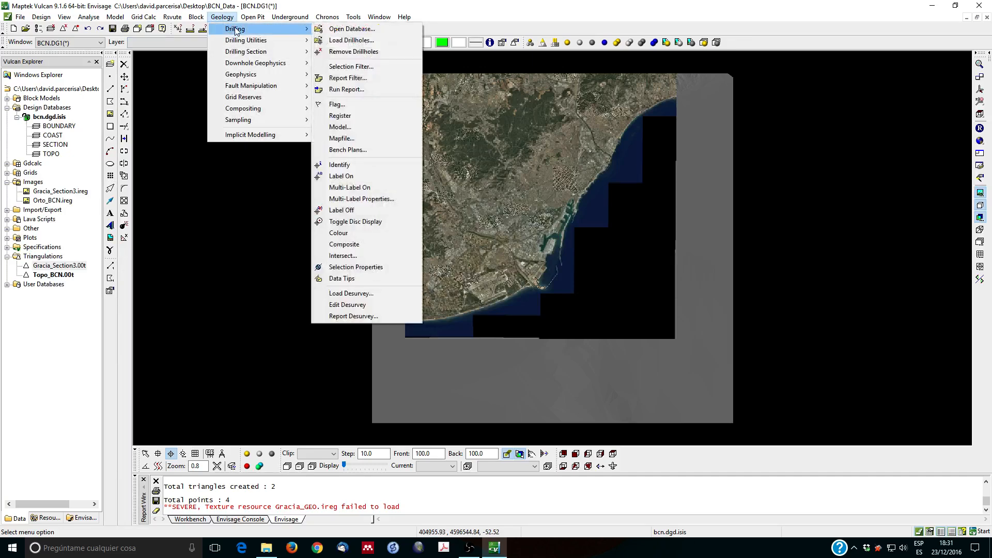
click(360, 32)
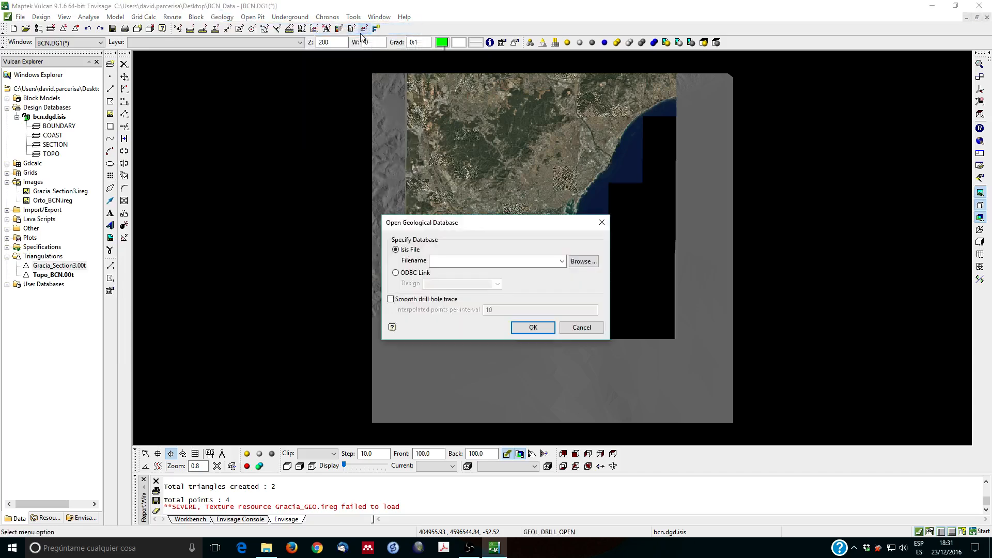
click(562, 261)
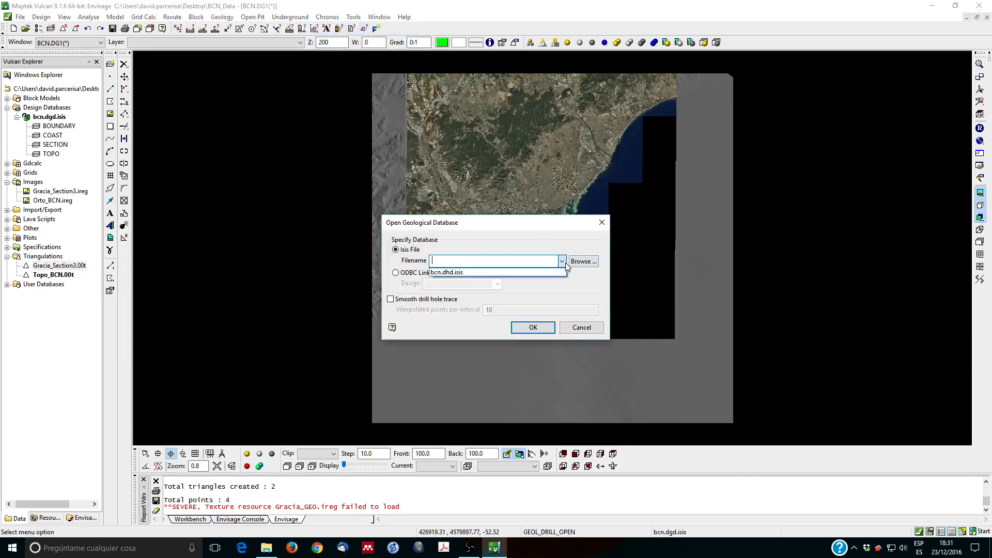
click(453, 273)
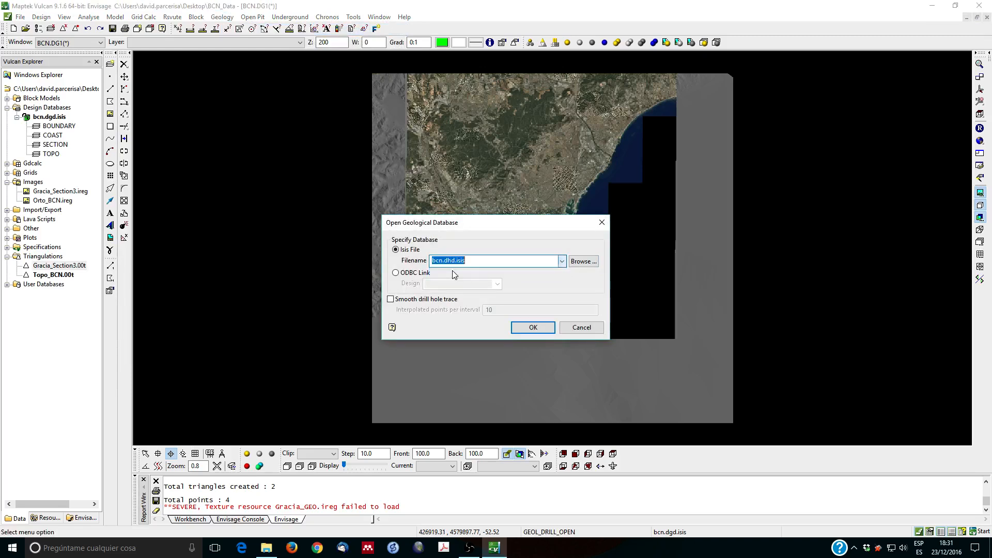
click(538, 327)
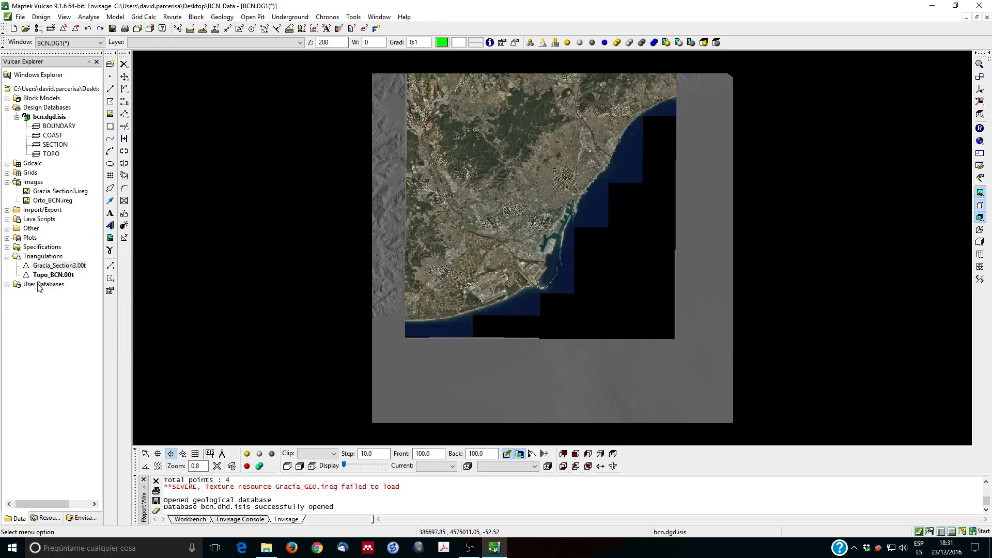
Step: Expand the headered user databases in the project tree and select bcn.dhd.isis
click(7, 284)
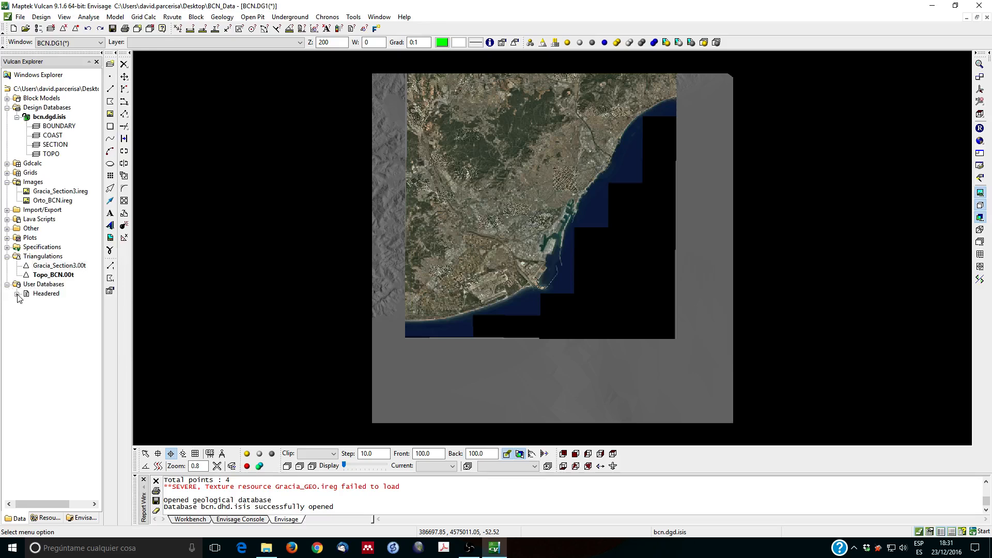
click(17, 294)
click(56, 303)
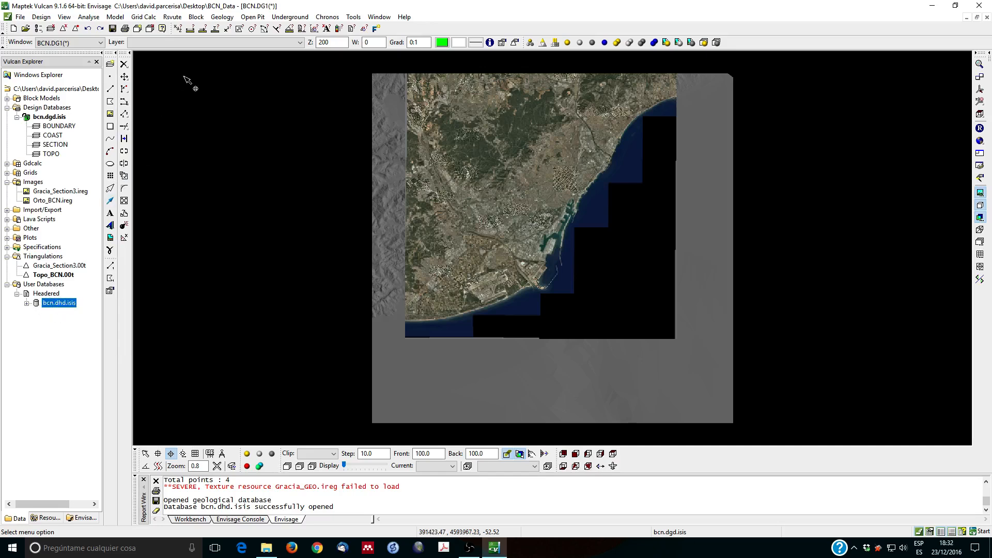
Step: Load all drillholes by name, displaying their location only, with a red collar colour
click(231, 18)
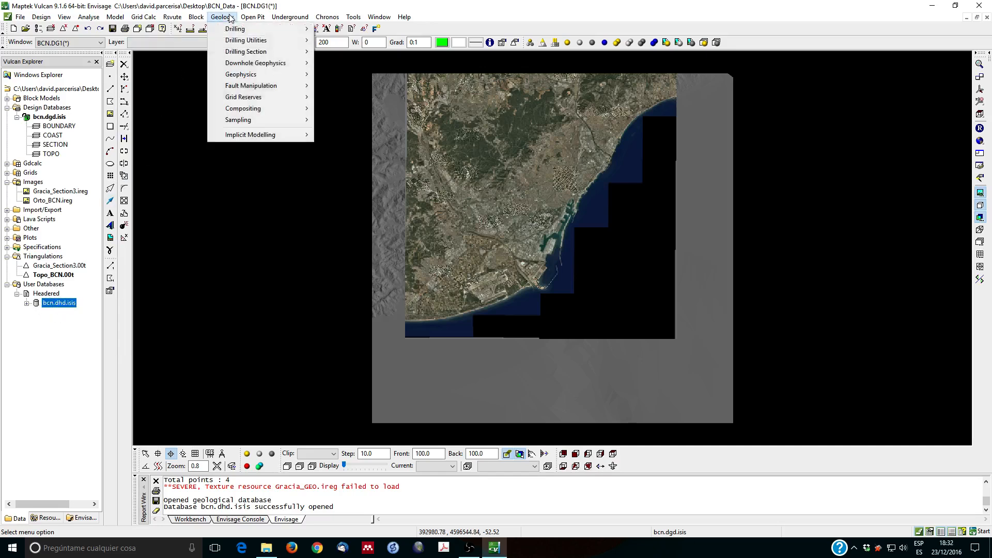
mouse_move(243, 28)
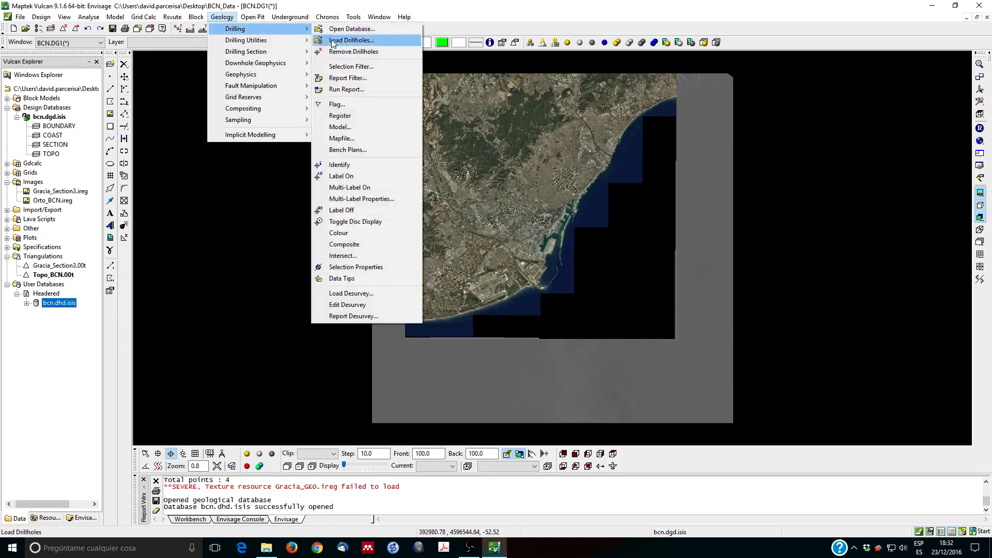
click(349, 41)
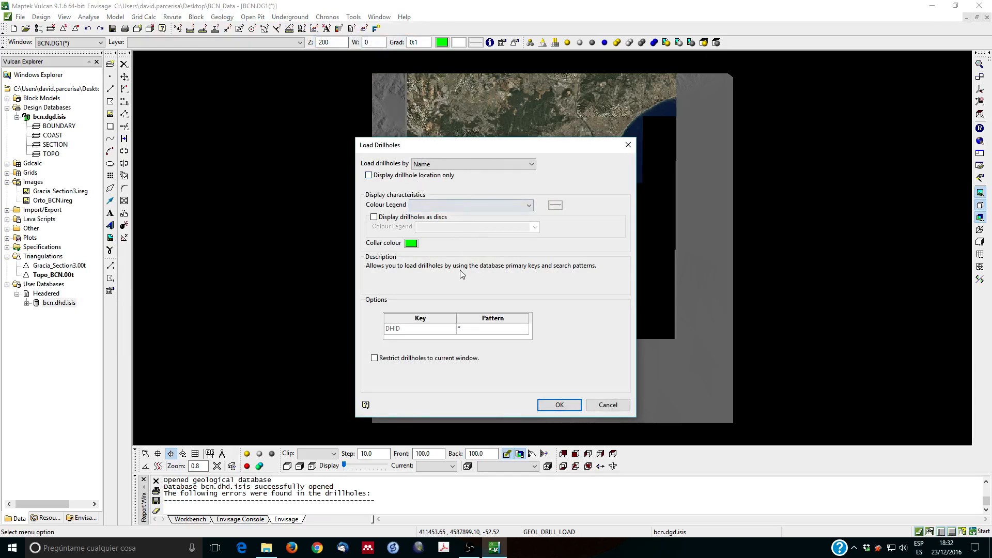
click(384, 176)
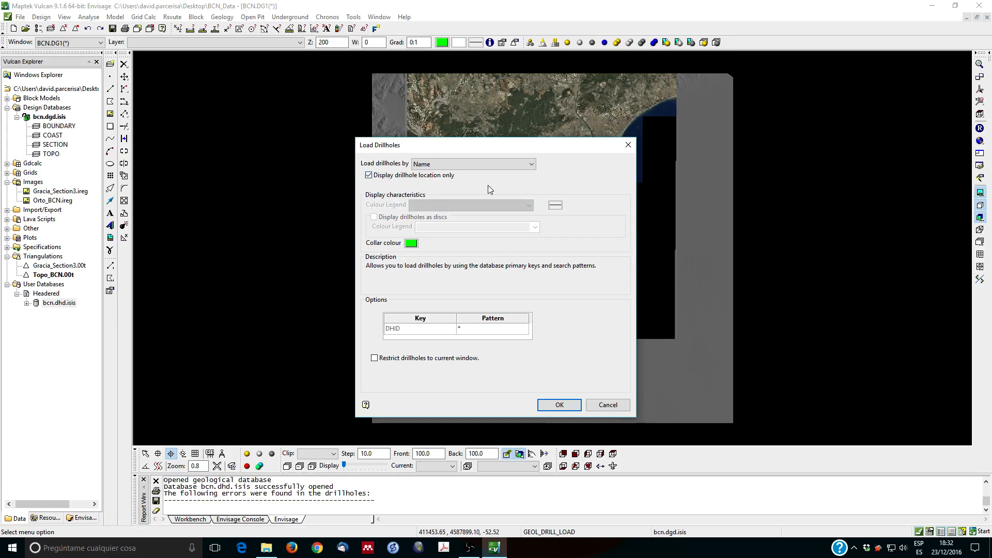
click(410, 243)
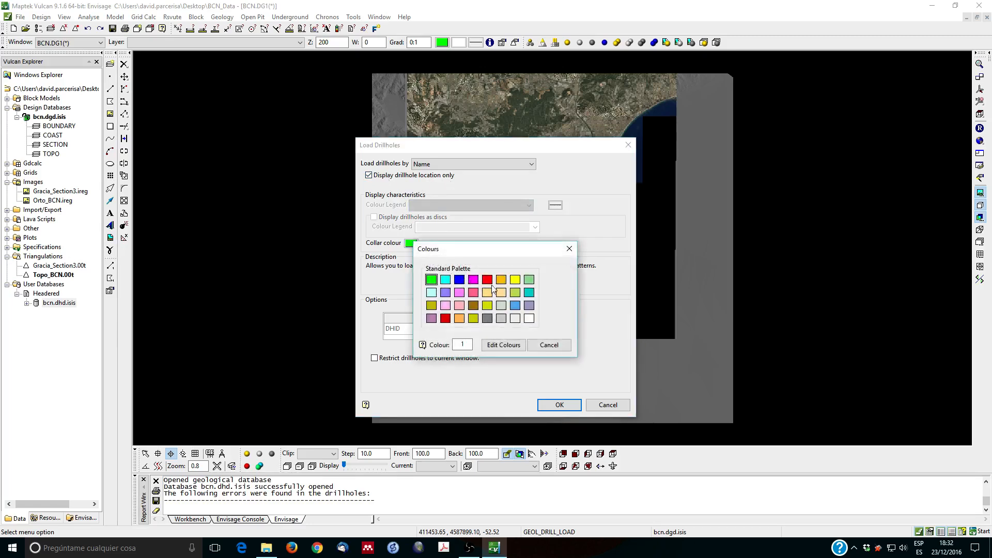
click(445, 318)
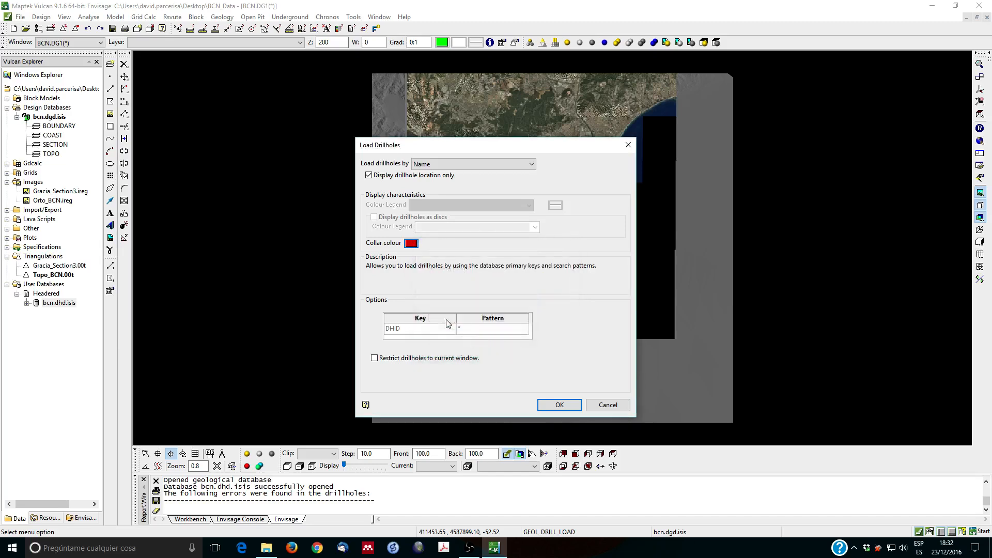
click(560, 406)
Step: Examine the positions of the red drillhole collars over the city orthophoto at close and wide range
scroll(586, 248, up, 3)
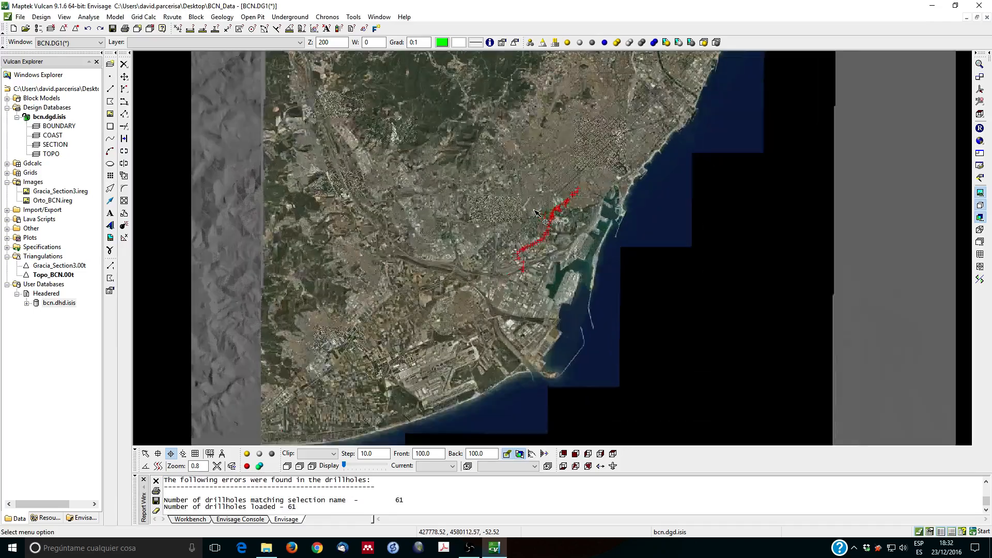
scroll(587, 237, up, 3)
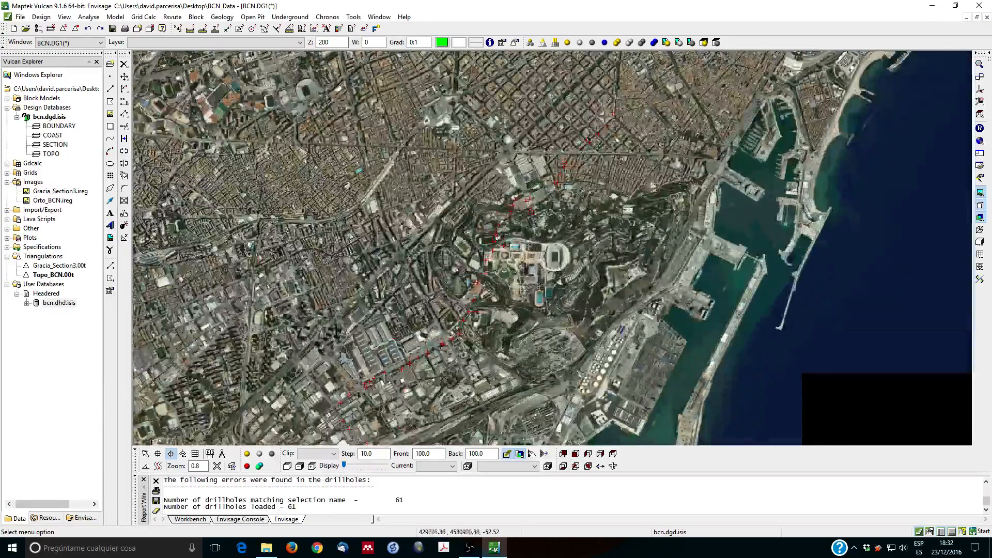
scroll(593, 133, up, 1)
scroll(593, 132, up, 3)
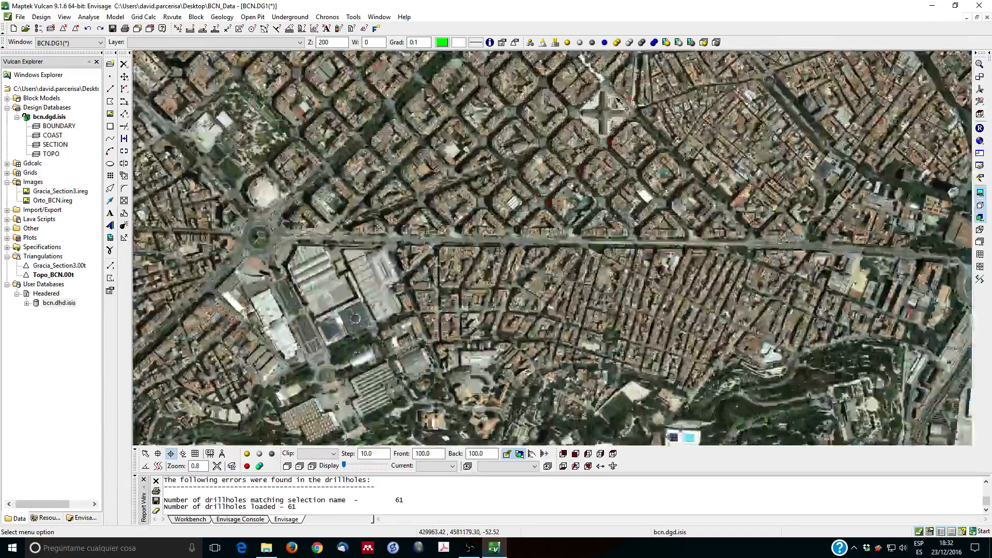
scroll(599, 134, up, 3)
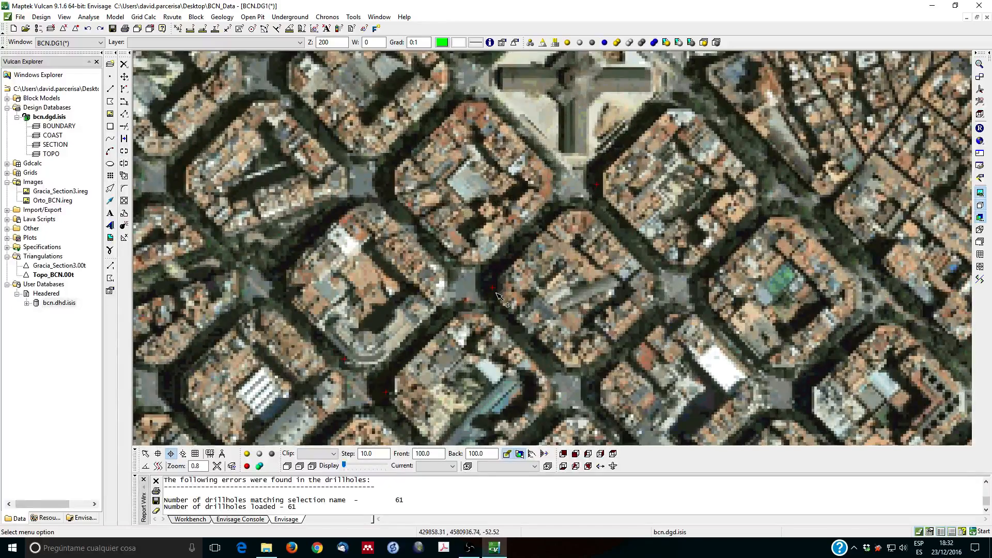
scroll(490, 299, down, 4)
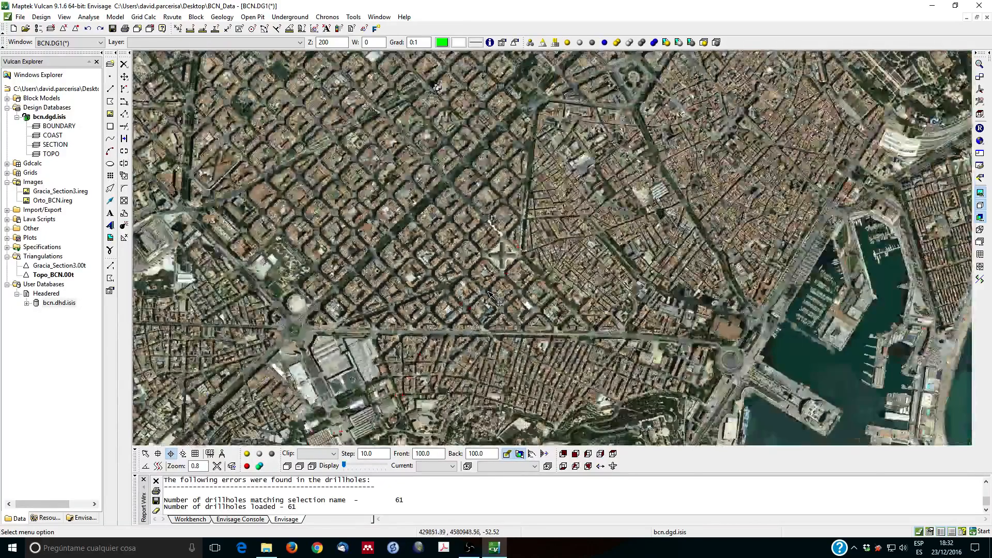
scroll(456, 316, up, 4)
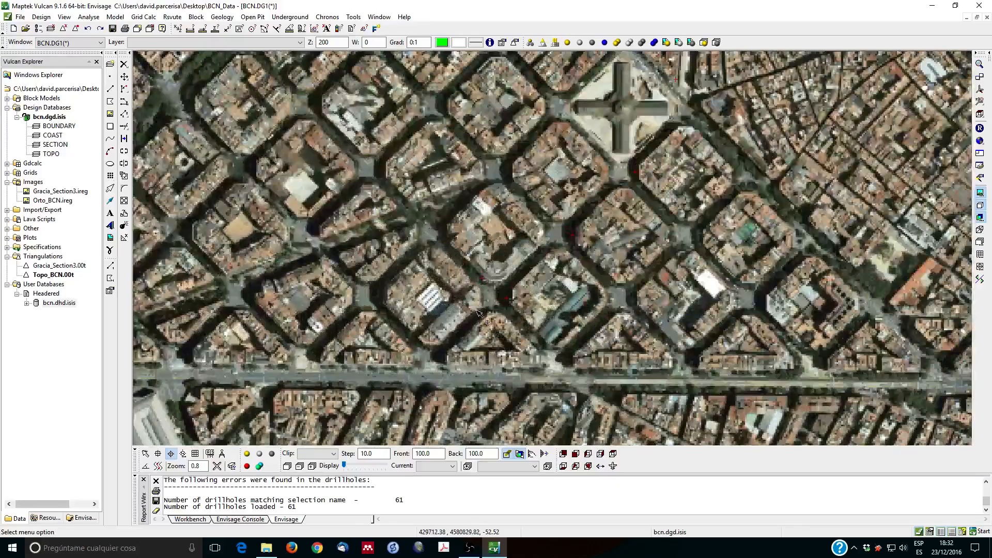
scroll(476, 313, down, 5)
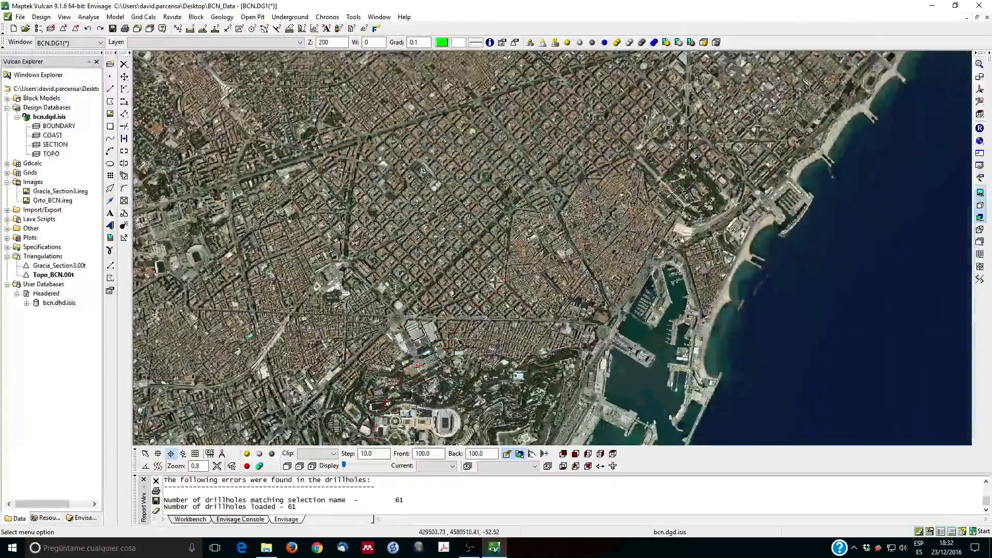
Step: Examine at close range how the drillhole collars follow the streets and industrial blocks west of the hill
scroll(458, 342, up, 5)
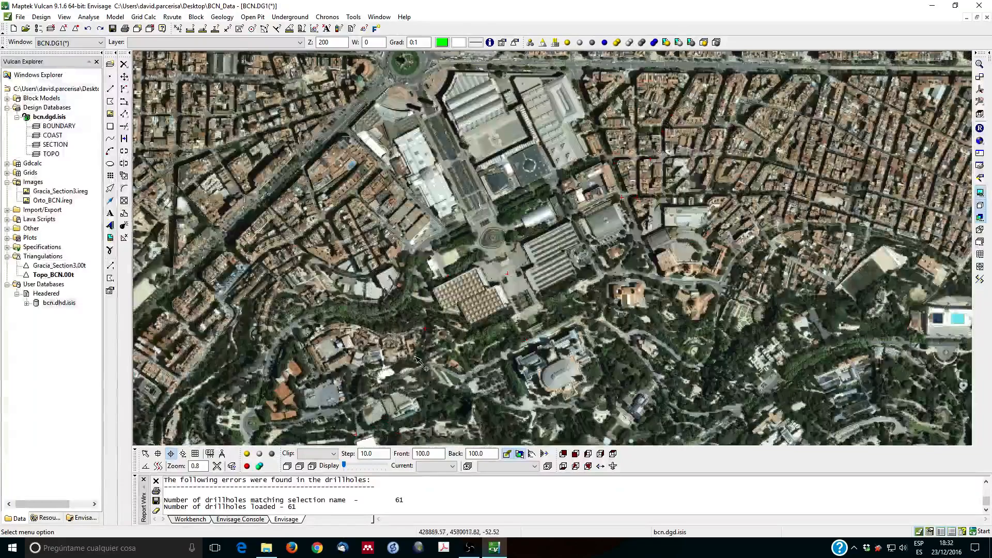
scroll(416, 358, down, 5)
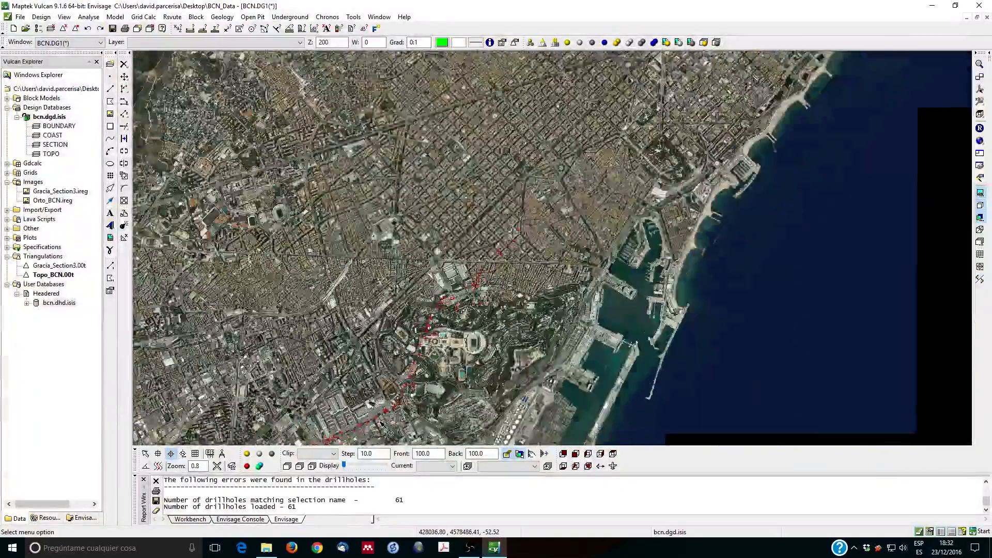
scroll(381, 424, up, 5)
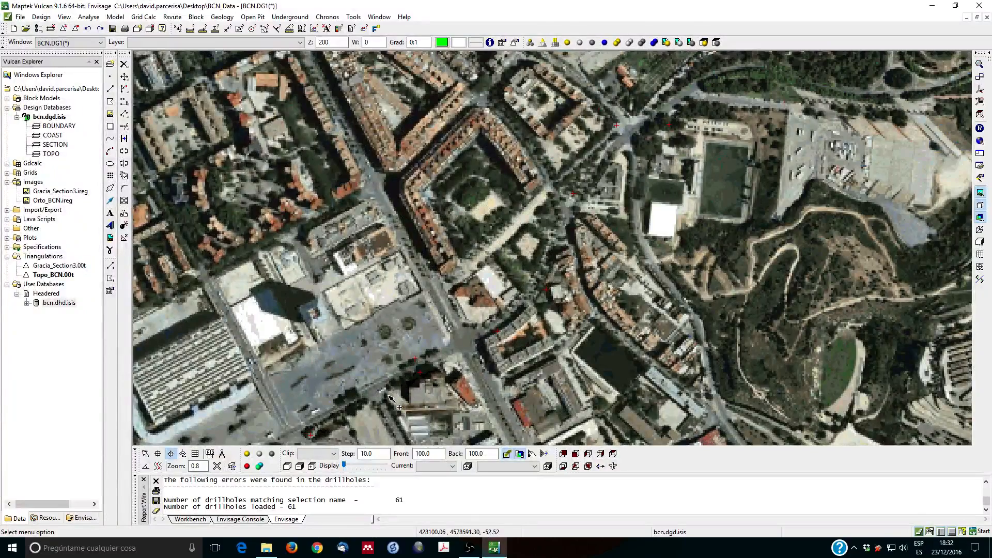
scroll(389, 396, down, 5)
scroll(347, 426, up, 4)
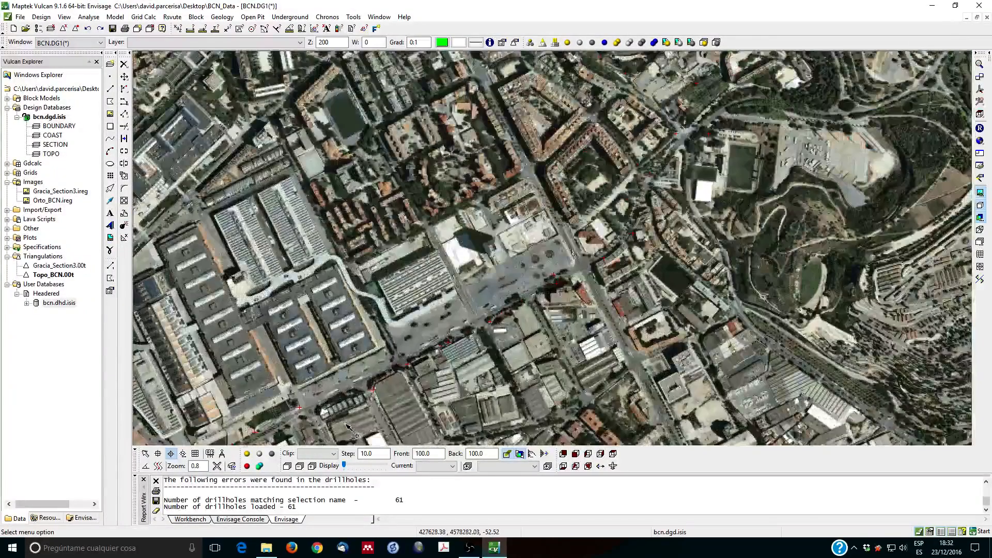
scroll(346, 410, up, 2)
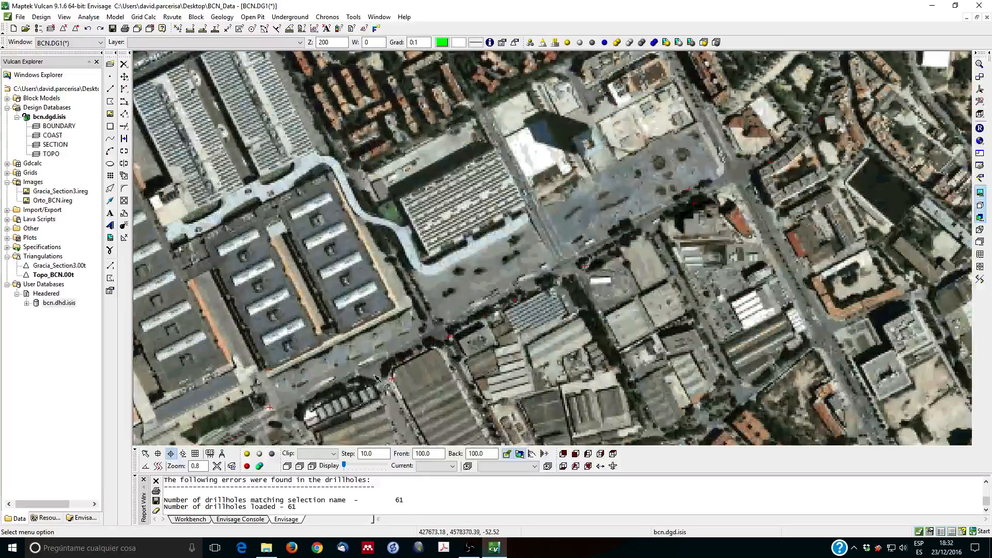
scroll(392, 376, down, 3)
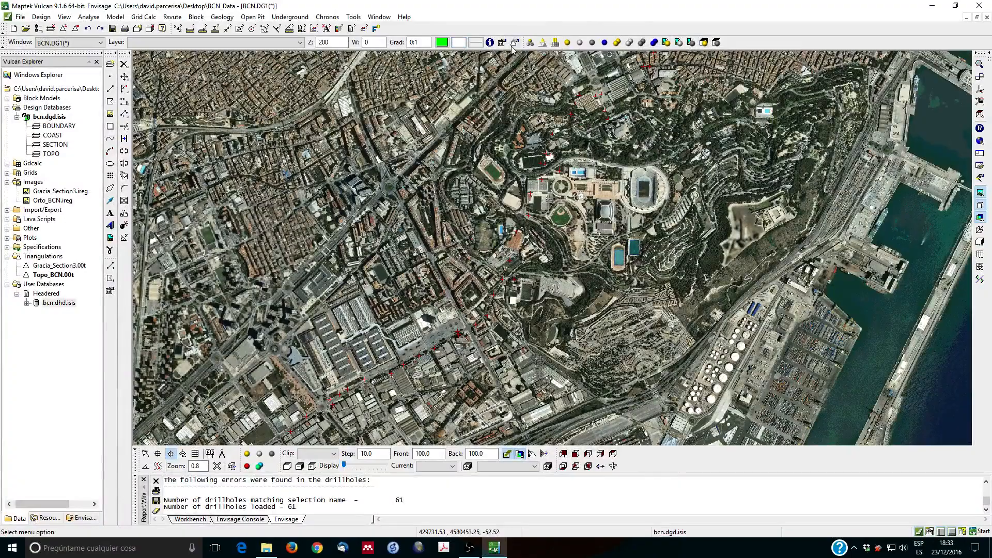
Step: Inspect the collars against the relief in a tilted 3D view centred on the drillhole line, and return to a plan view
click(980, 89)
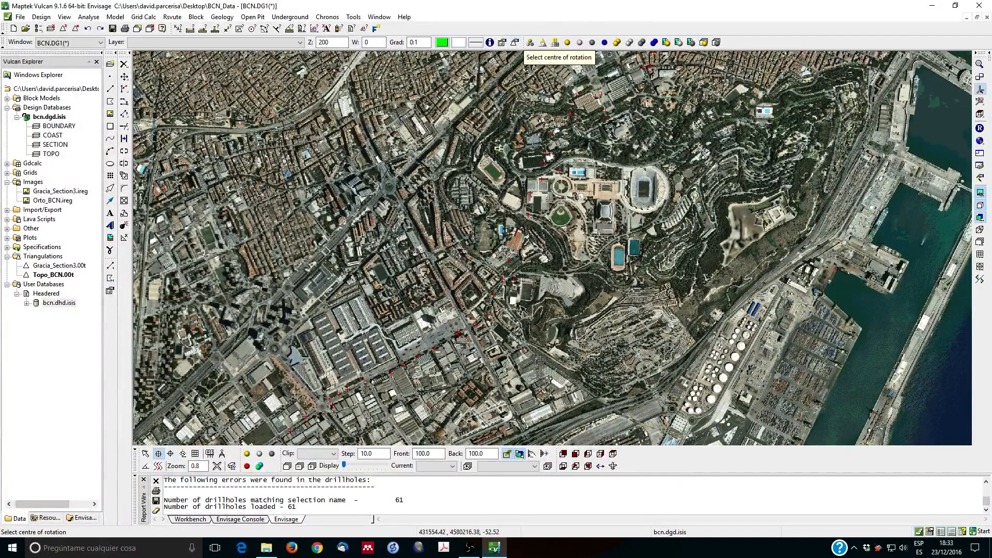
click(450, 321)
drag(450, 321, 418, 234)
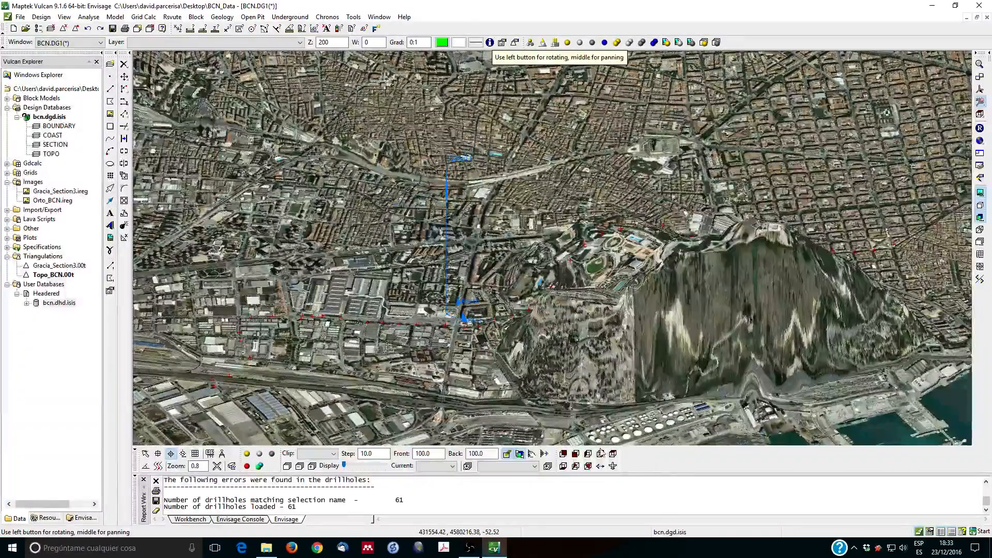
click(612, 454)
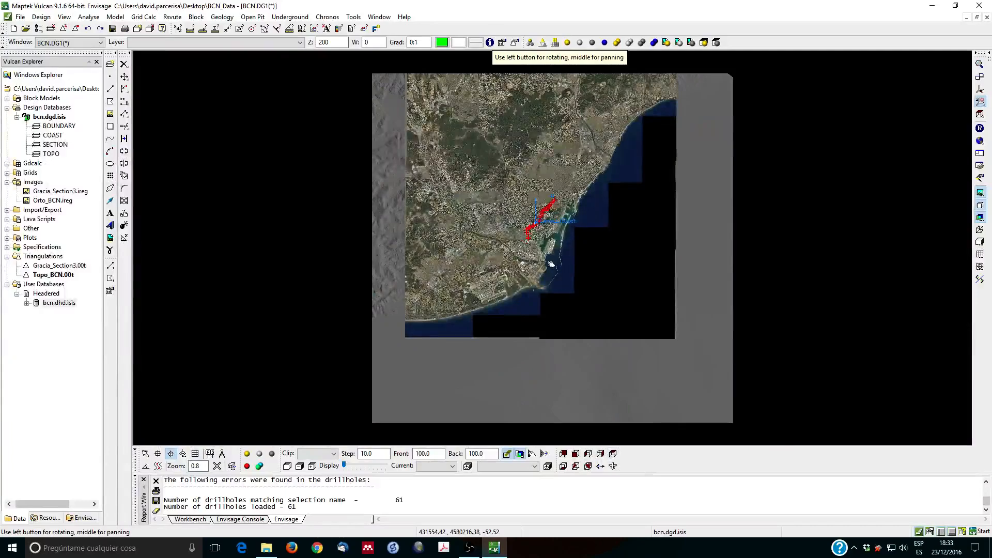
scroll(541, 196, up, 4)
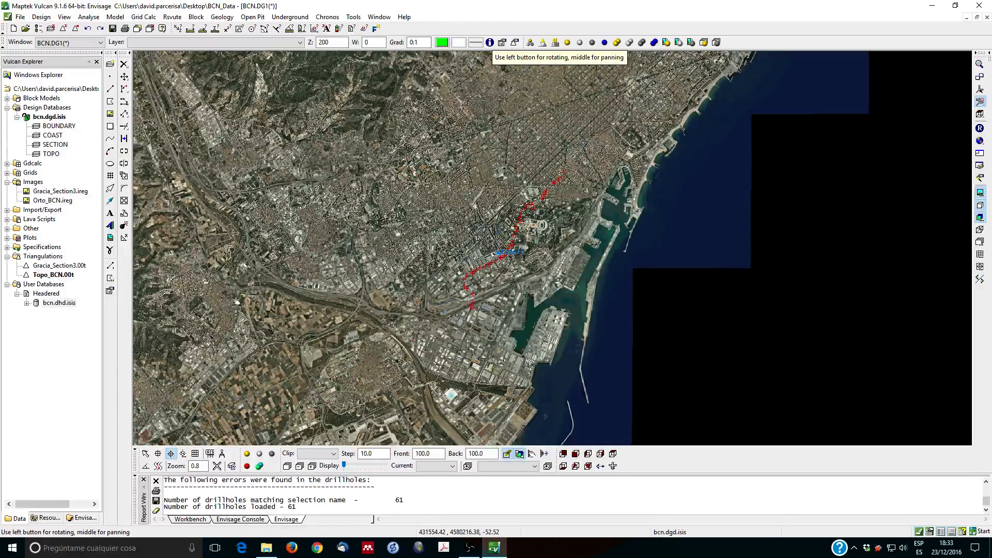
Step: Open the bcn.dhd.isis database in the Isis editor and show the collar record of drillhole L2-51
double_click(57, 303)
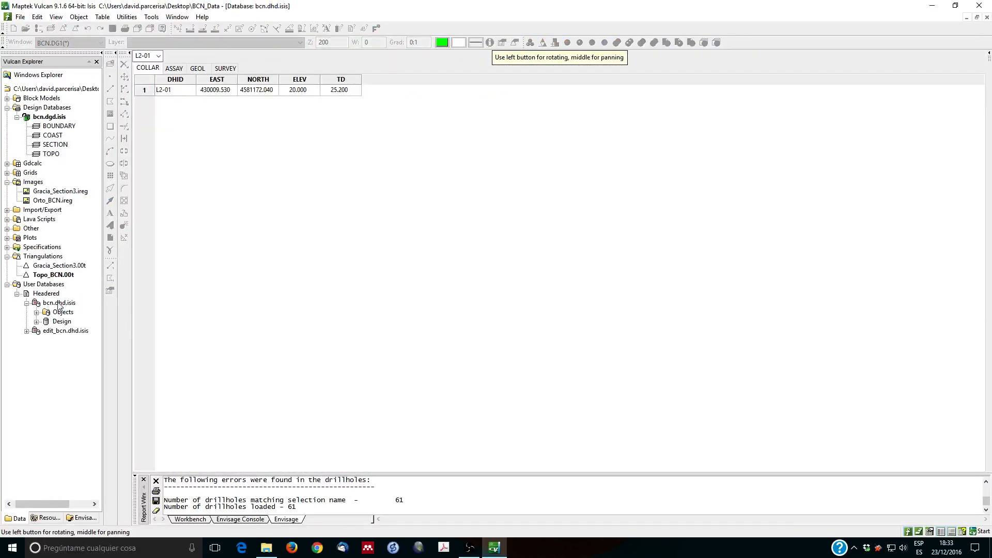
click(159, 56)
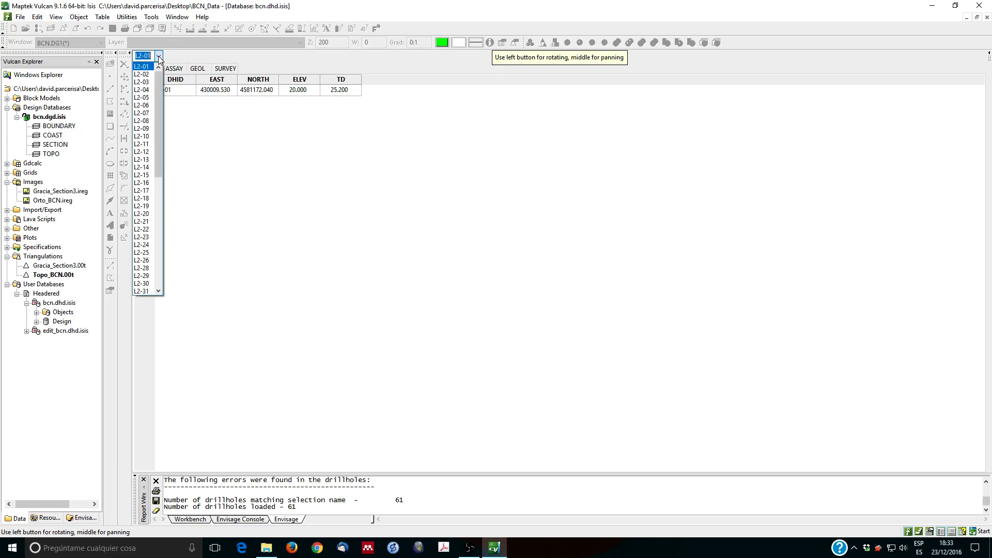
scroll(145, 238, down, 7)
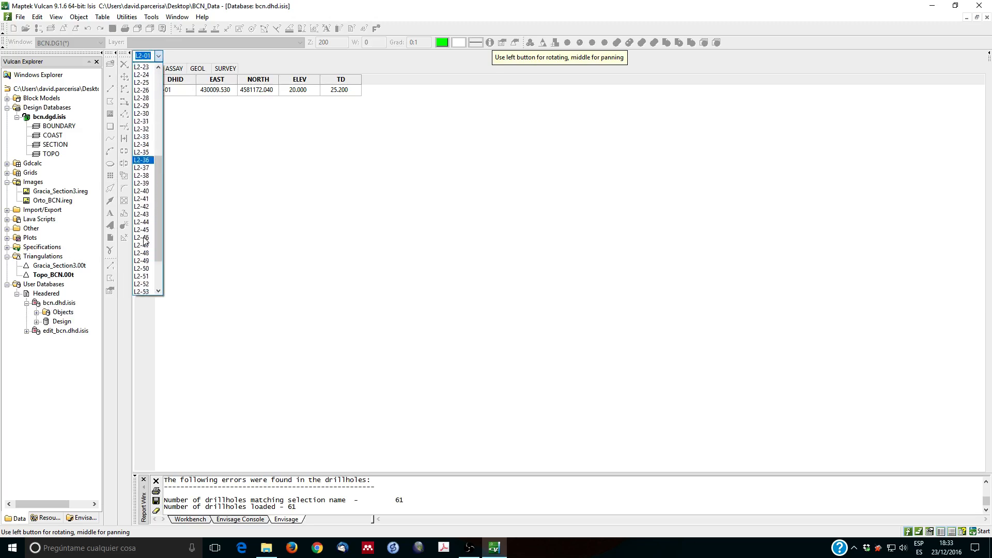
scroll(145, 240, down, 4)
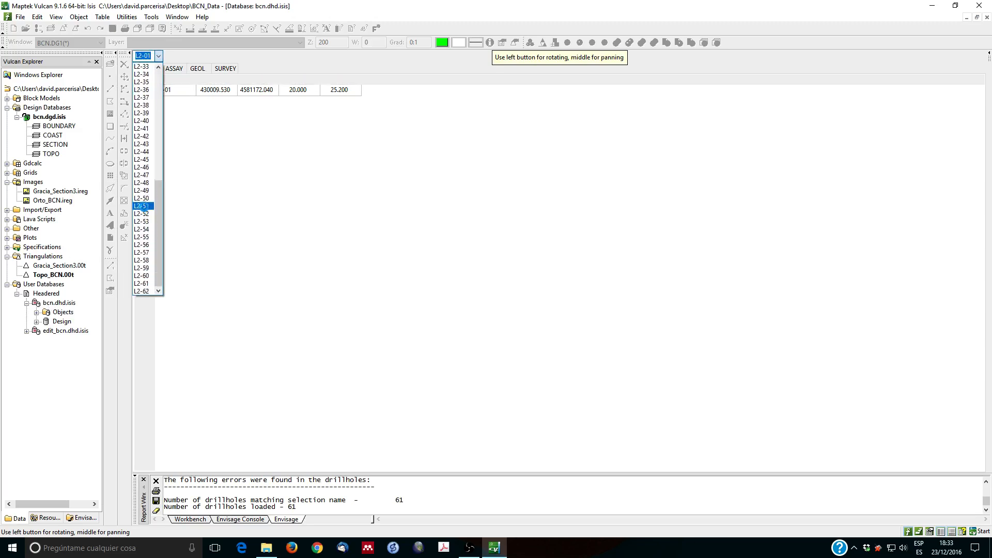
click(142, 206)
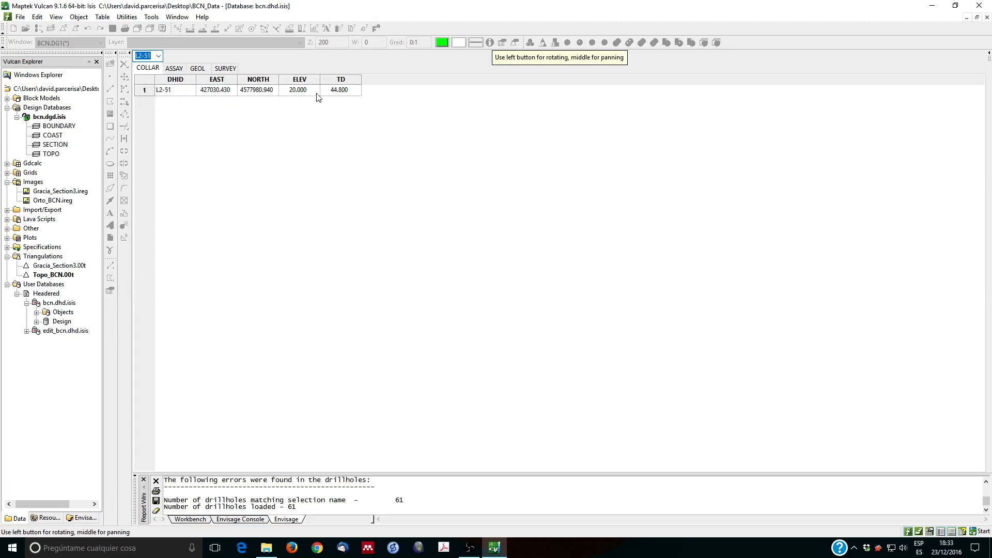
Step: Review the ASSAY, GEOL and SURVEY tables of drillhole L2-51 and close the database
click(175, 70)
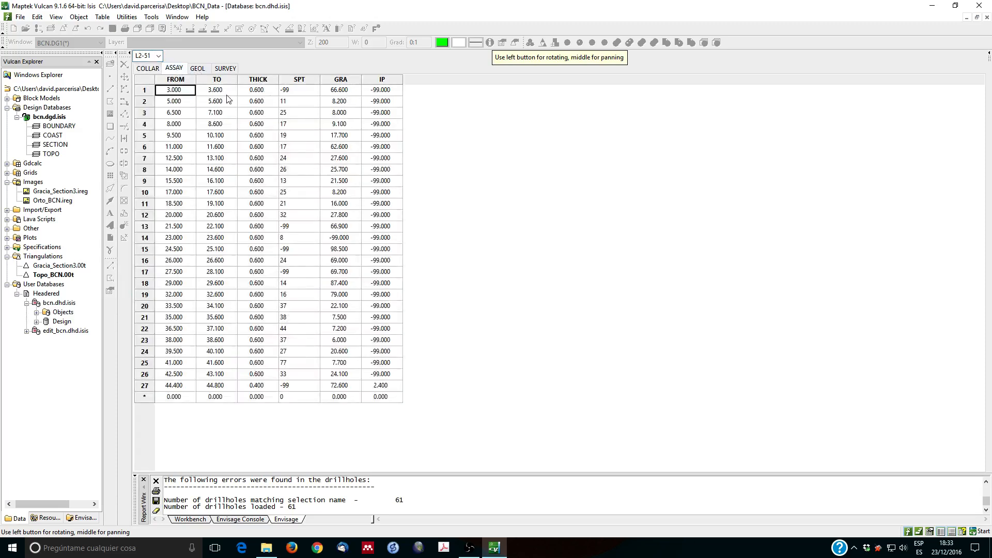
click(202, 70)
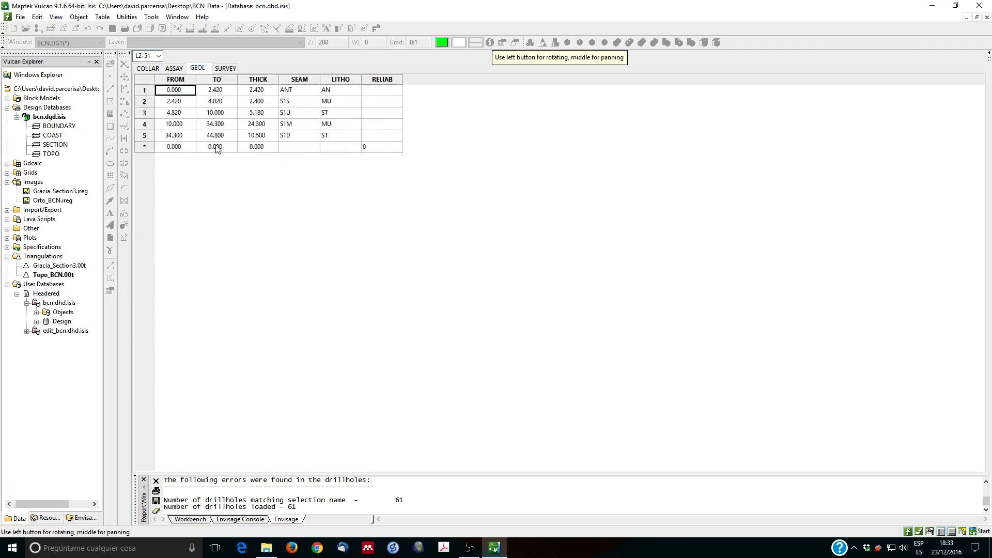
click(230, 70)
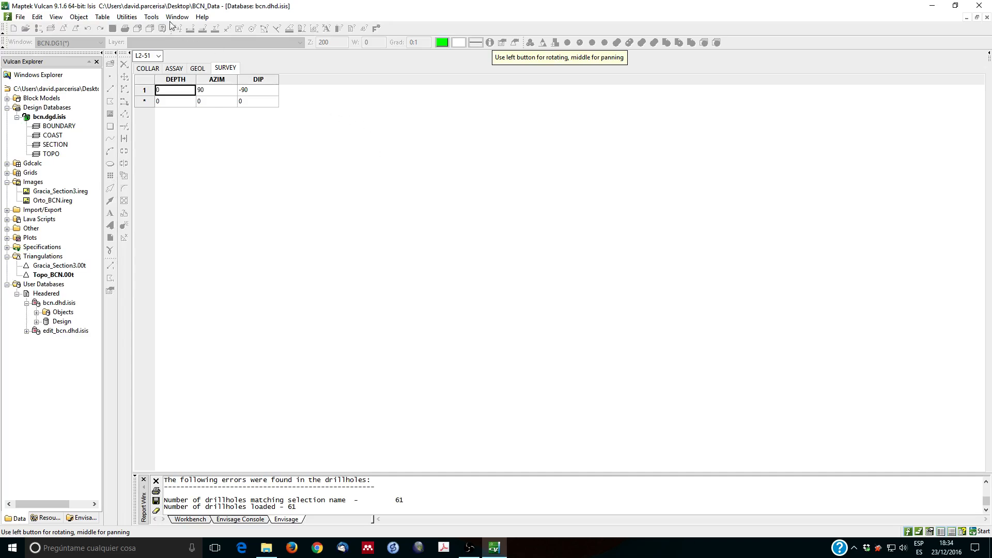
click(127, 17)
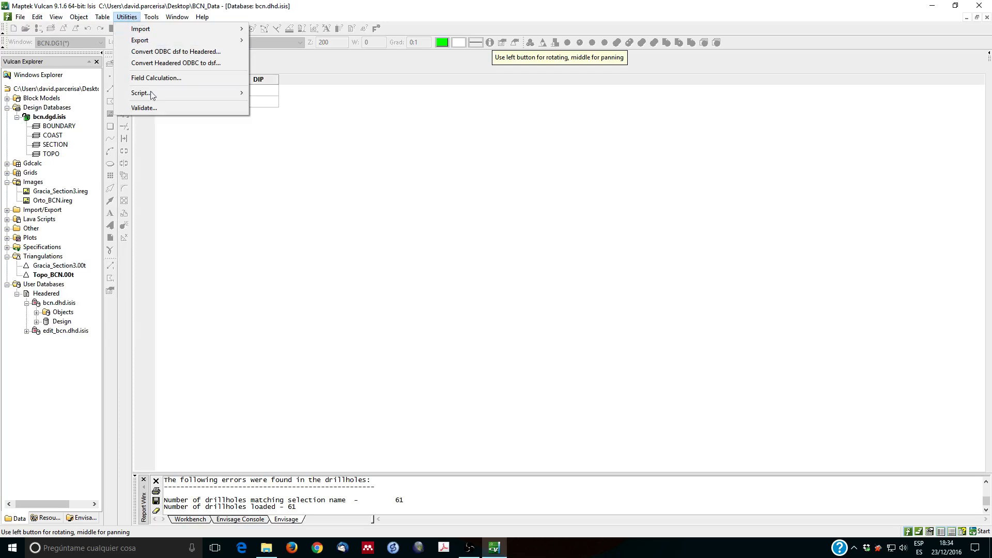
click(134, 19)
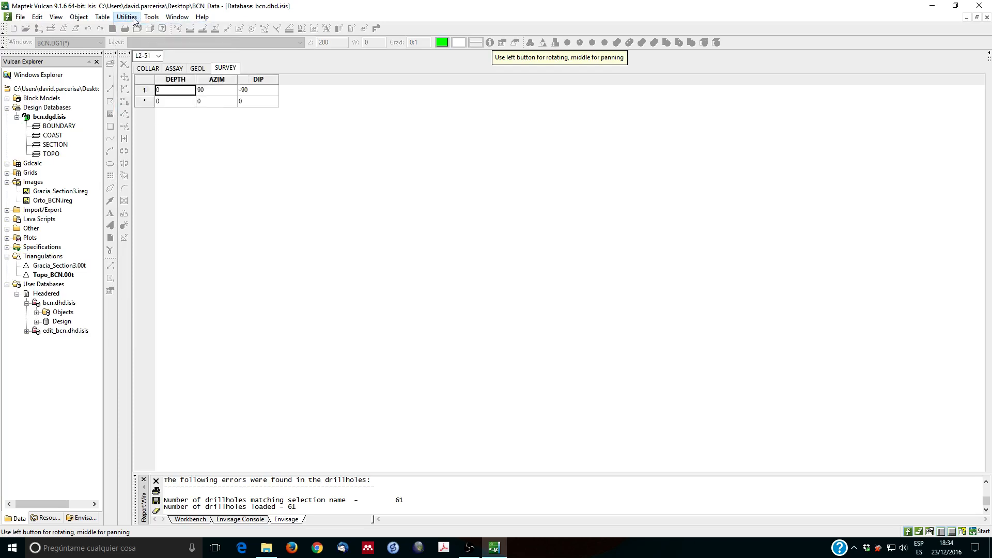
click(987, 17)
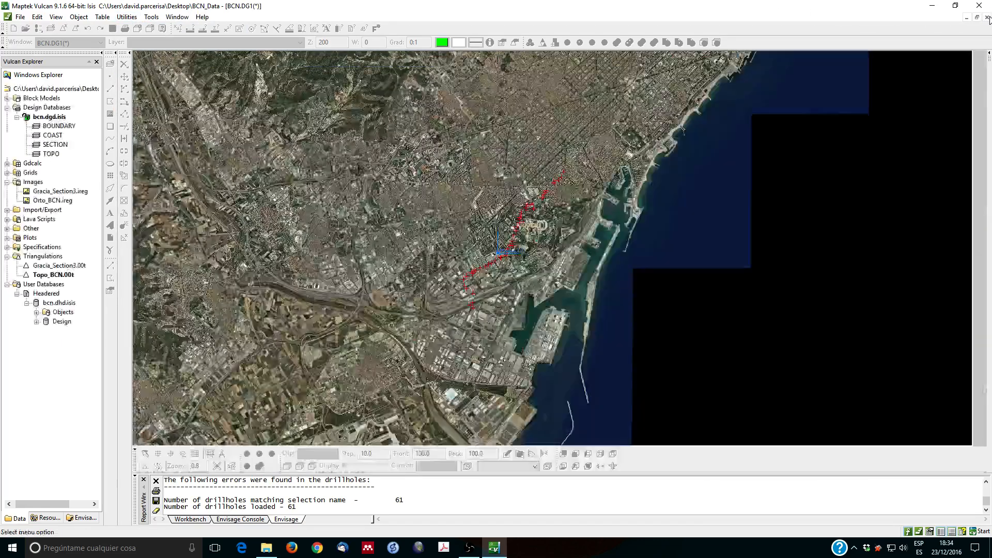
Step: Start a database validation and select the Isis file bcn.dhd.isis as the database to check
click(20, 17)
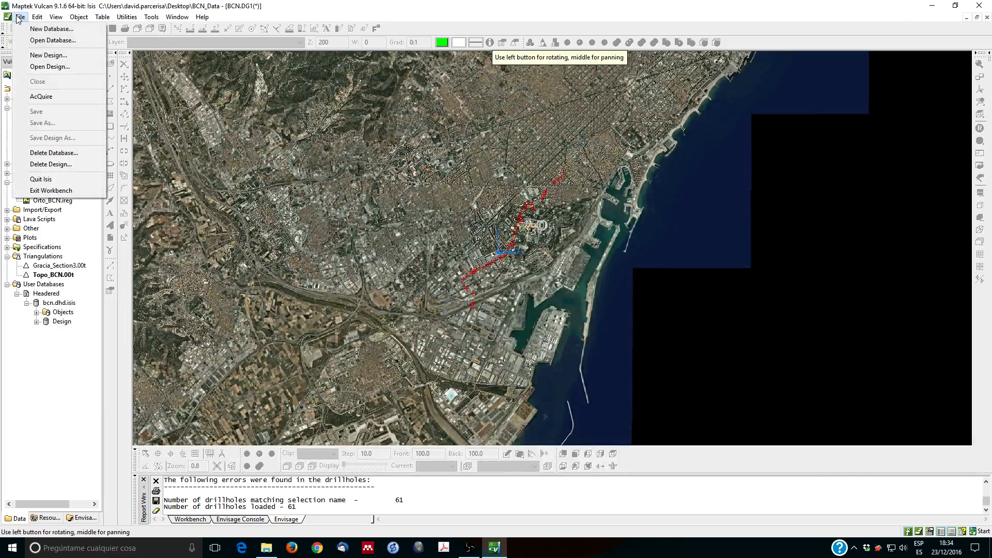
click(24, 17)
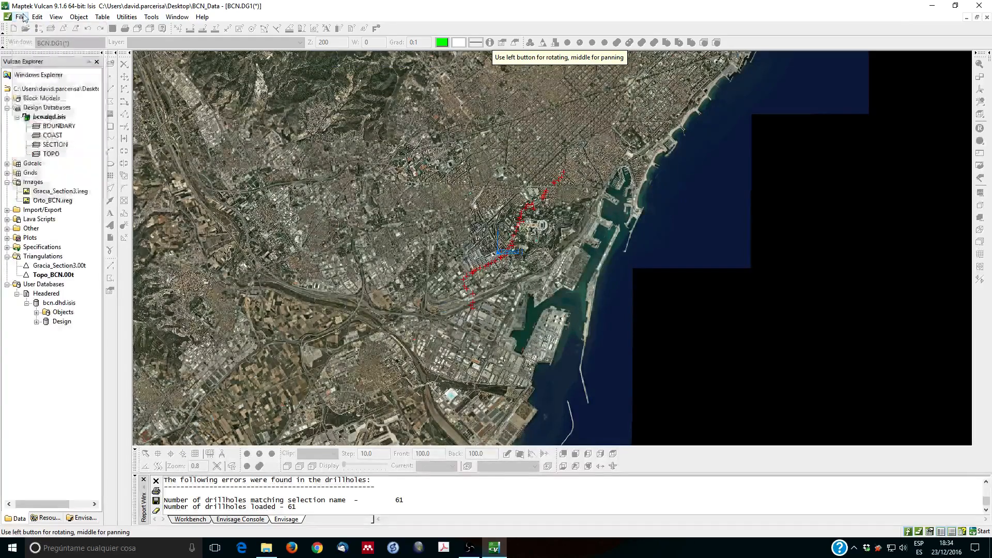
click(126, 17)
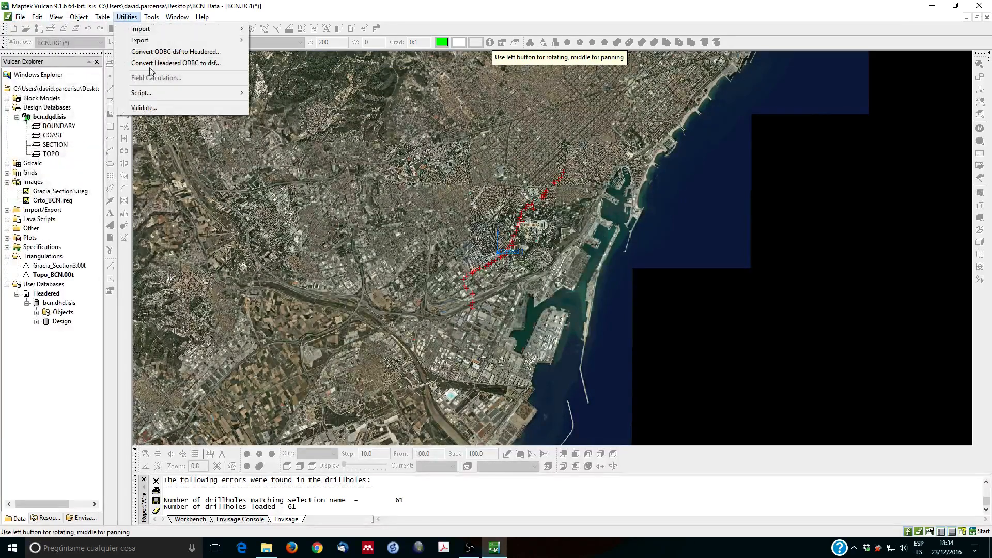
click(157, 109)
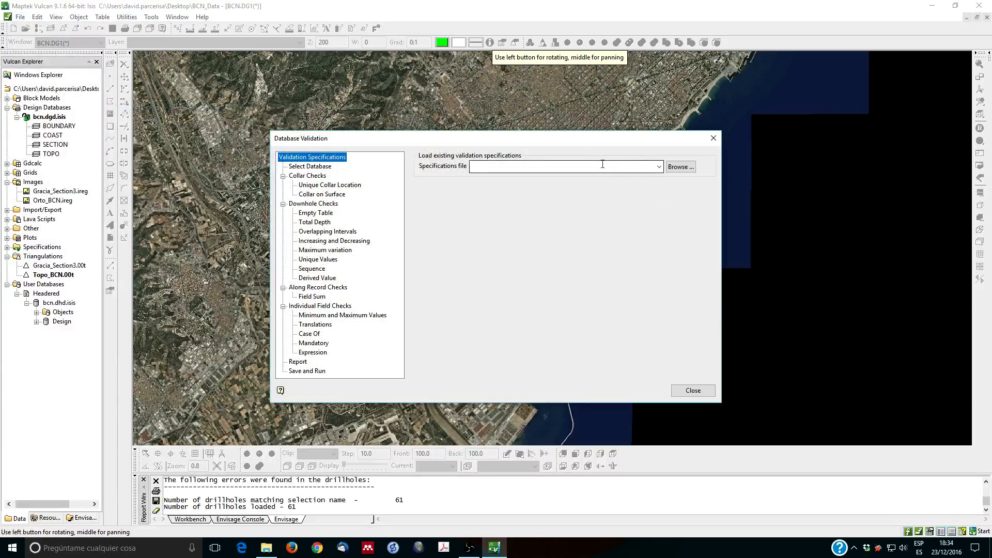
click(659, 166)
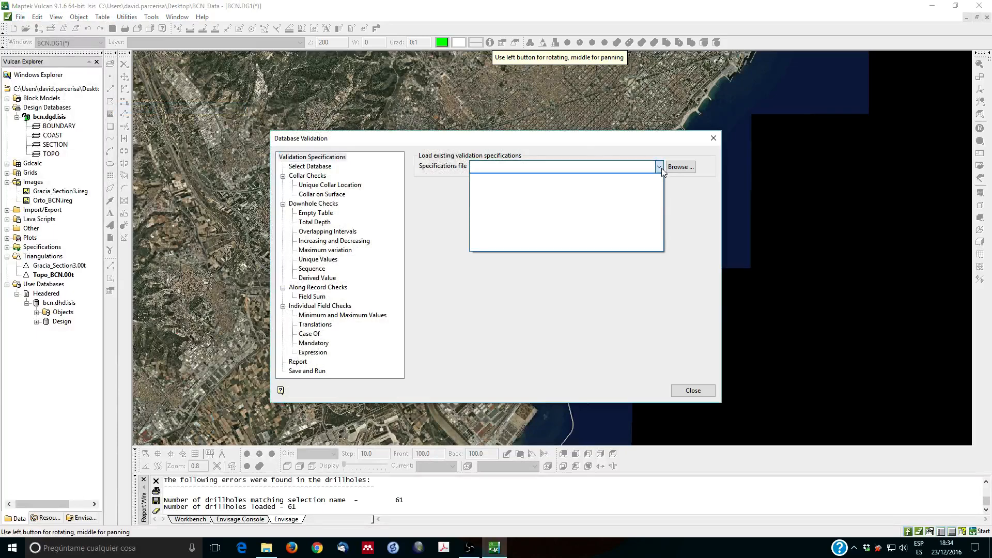
click(661, 167)
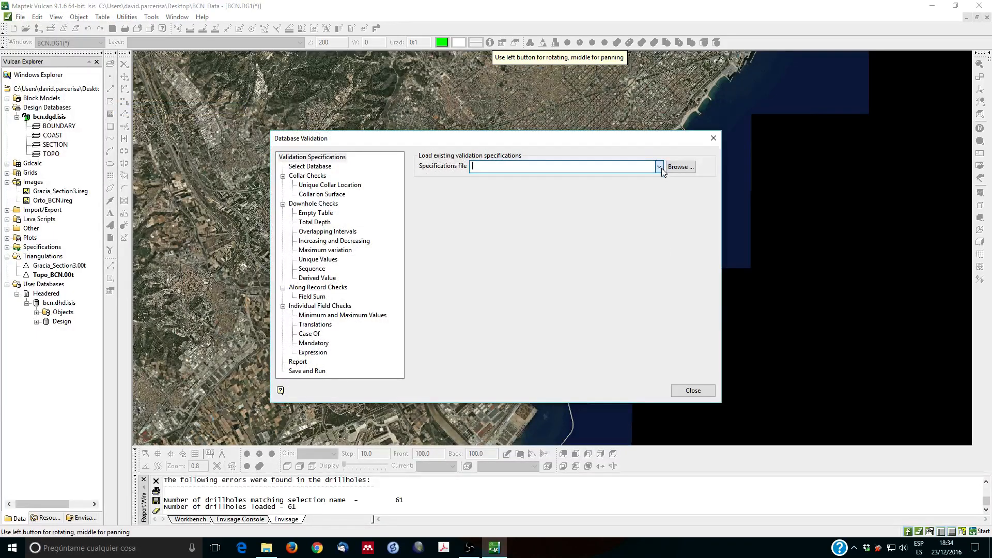
click(311, 166)
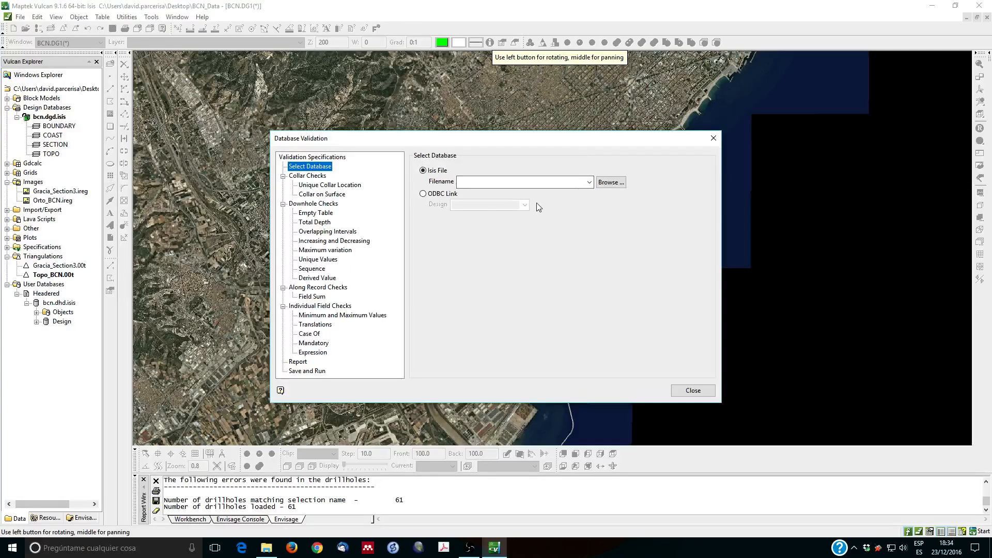
click(588, 182)
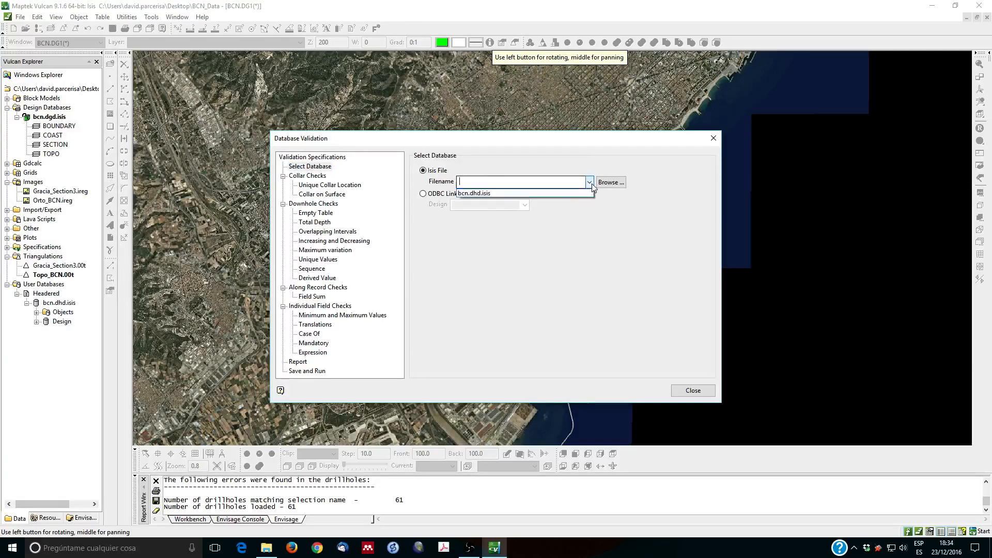
click(550, 193)
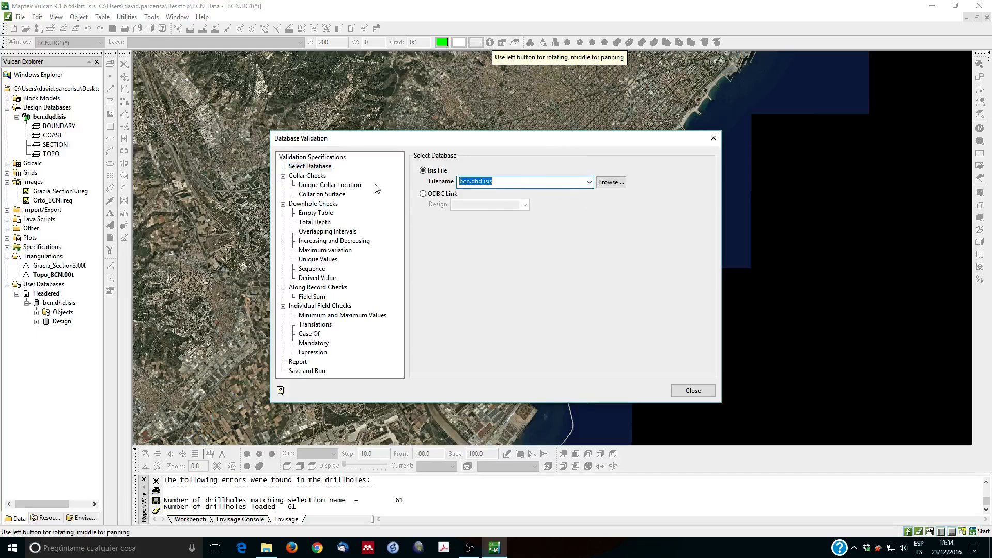
Step: Enable the check for unique collar locations and restrict it to a 2D check only
click(318, 186)
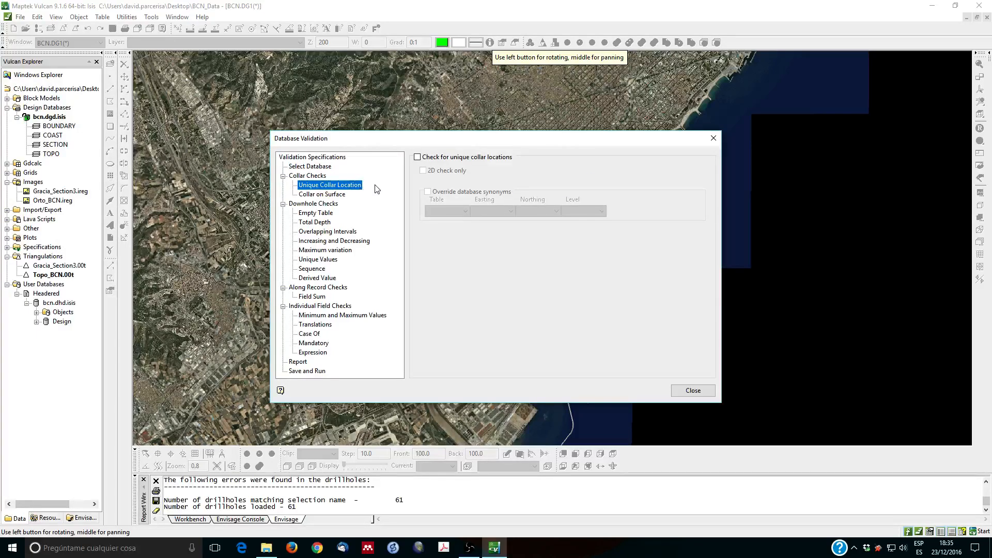
click(418, 158)
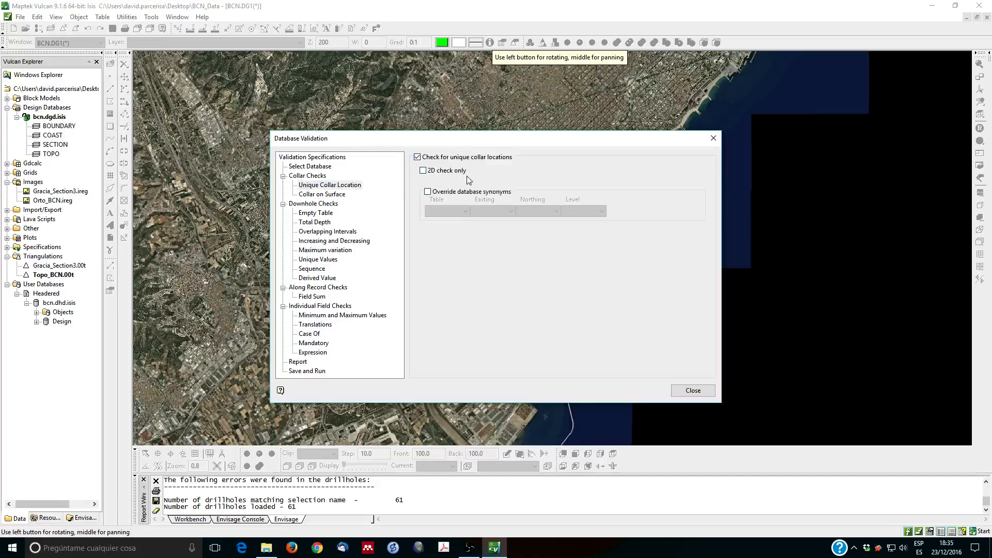
click(425, 171)
Step: Enable the check for collar location relative to a surface, using the triangulation Topo_BCN.00t with a vertical tolerance of 5
click(322, 195)
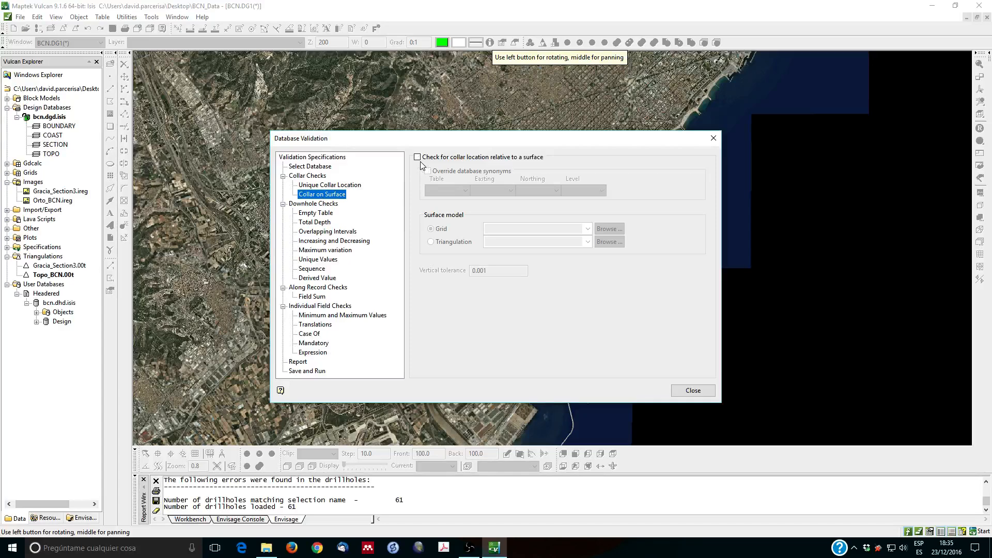
click(417, 157)
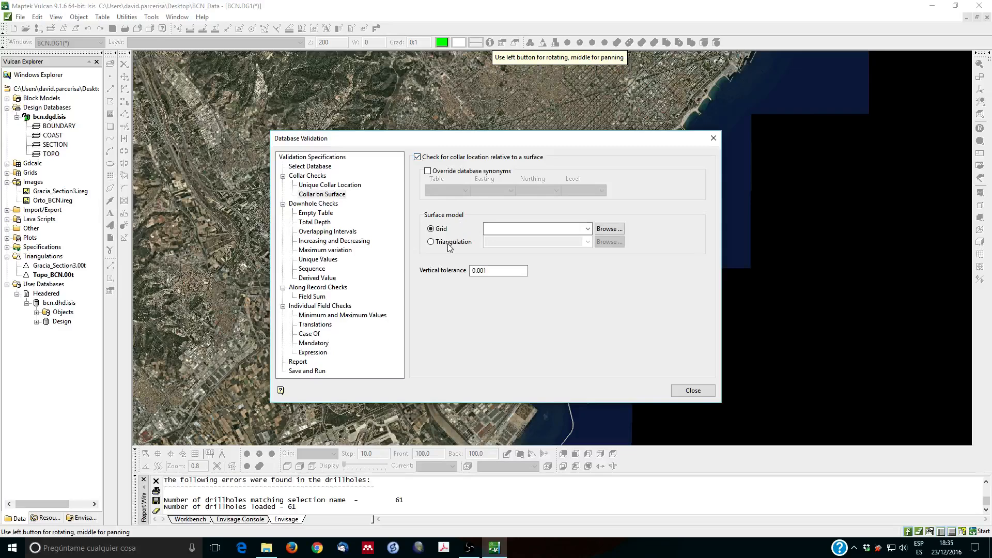
click(448, 246)
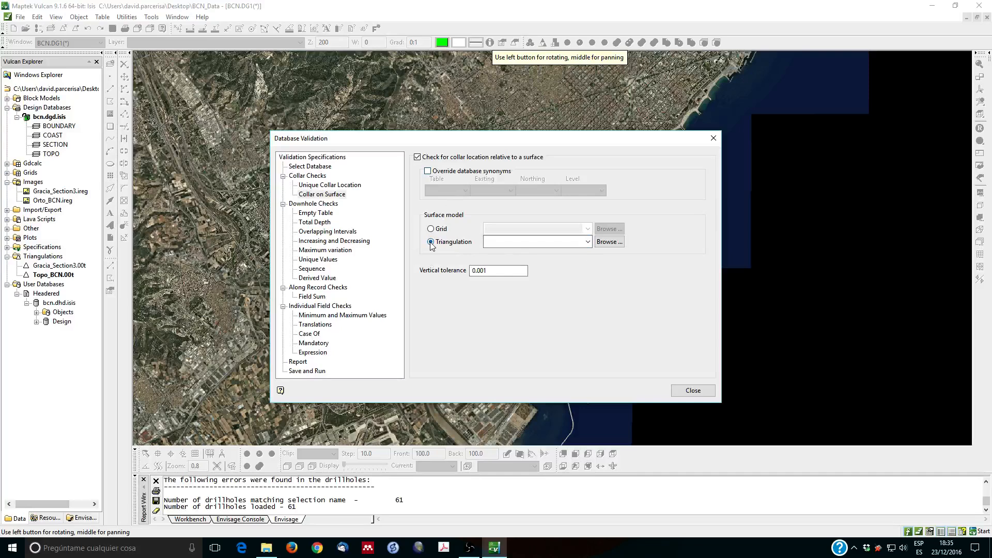
click(587, 242)
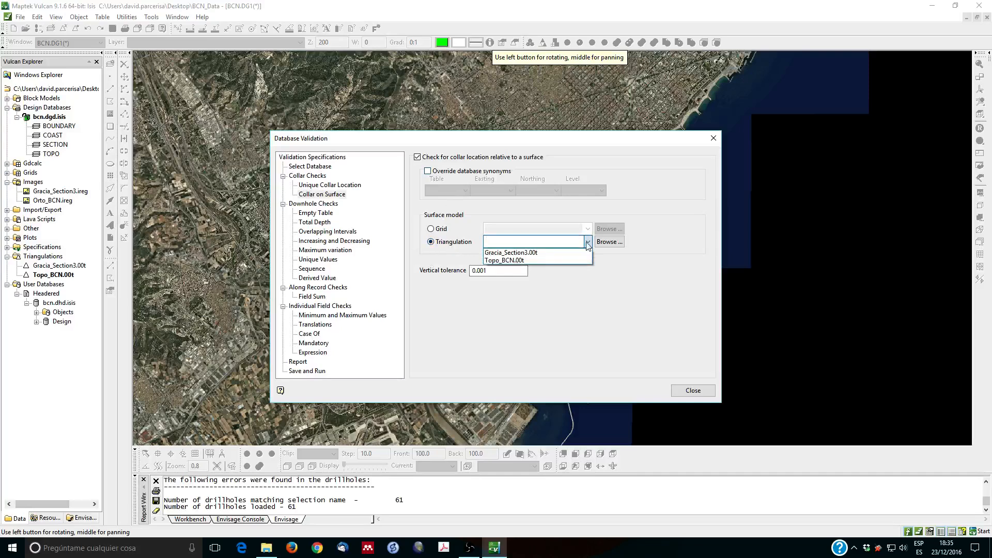
click(522, 260)
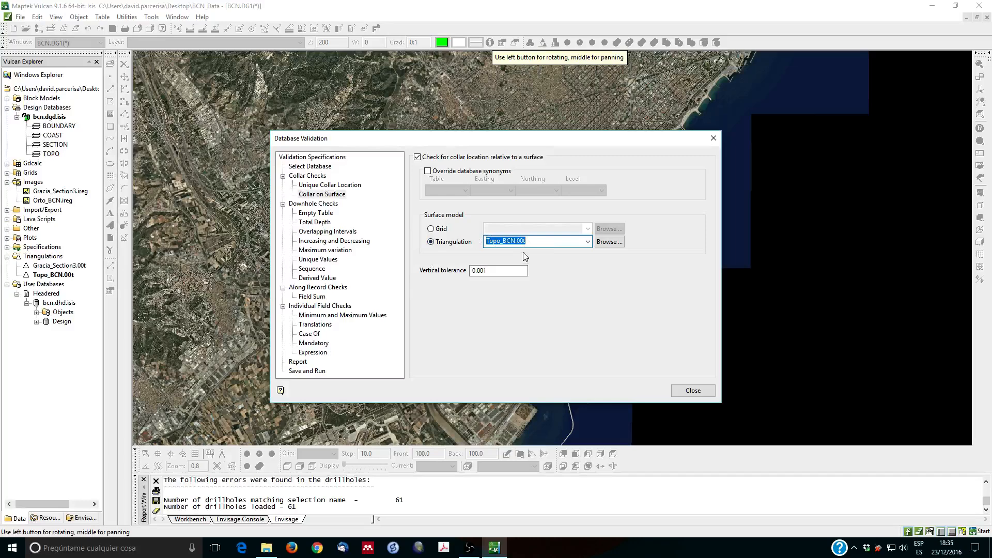
double_click(498, 272)
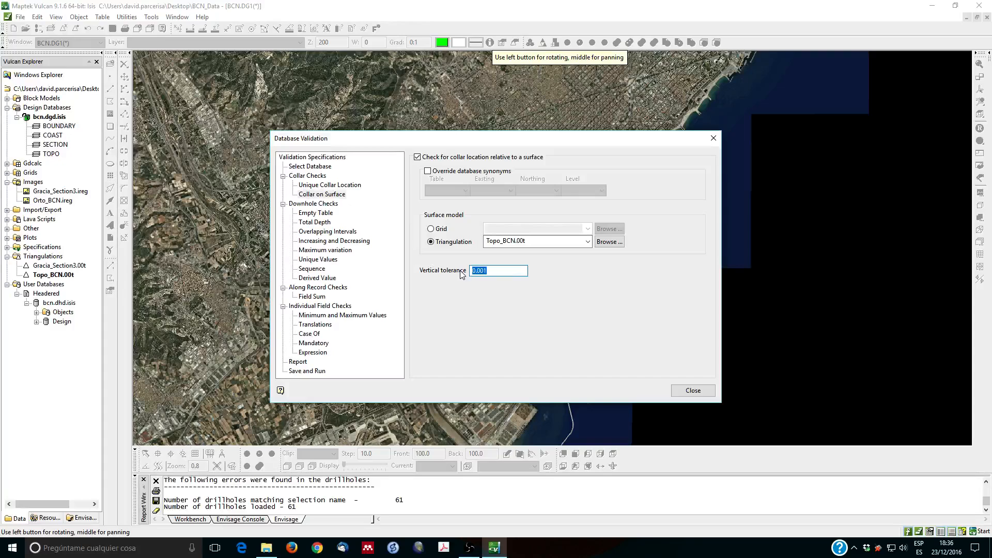
text(5)
Step: Enable the check of all tables for missing records and the matching of total depths for collar and geology tables
click(308, 214)
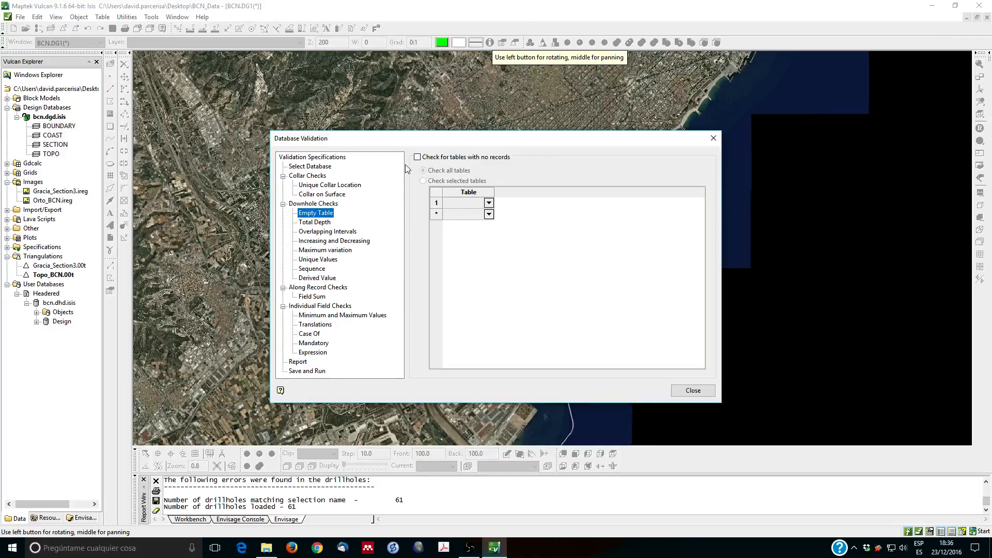
click(432, 156)
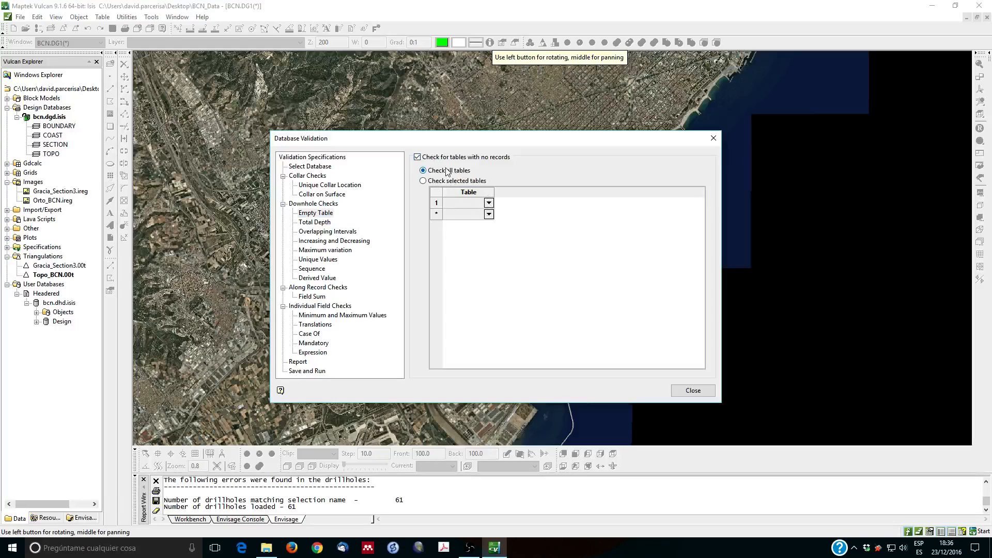
click(315, 223)
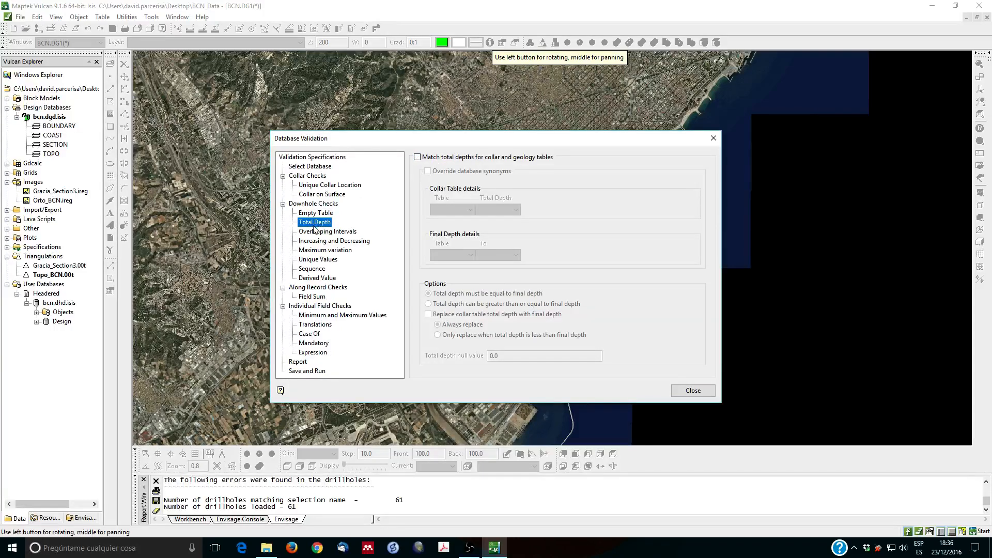
click(417, 157)
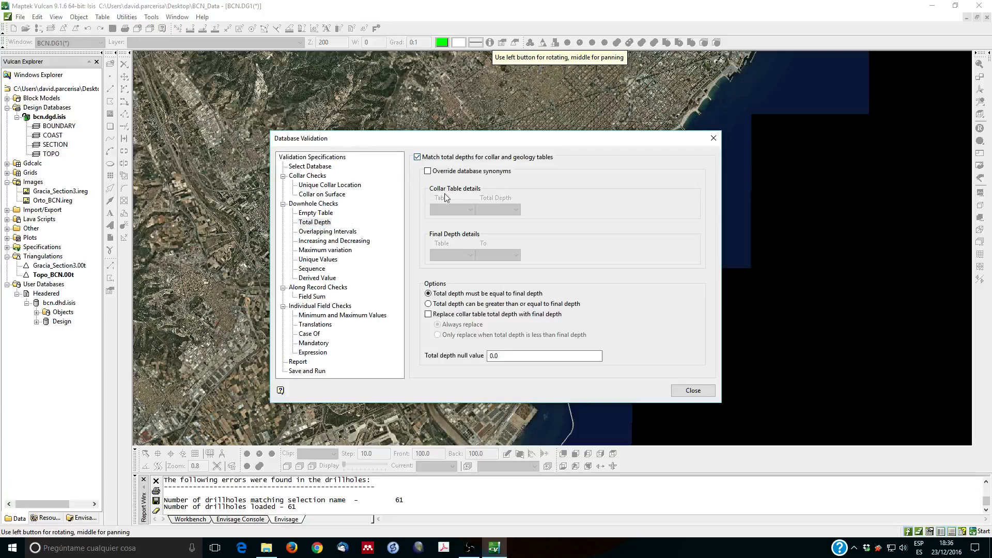
Step: Override the total depth synonyms with COLLAR field TD and GEOL field TO, and enable the check for overlapping intervals
click(428, 171)
click(466, 211)
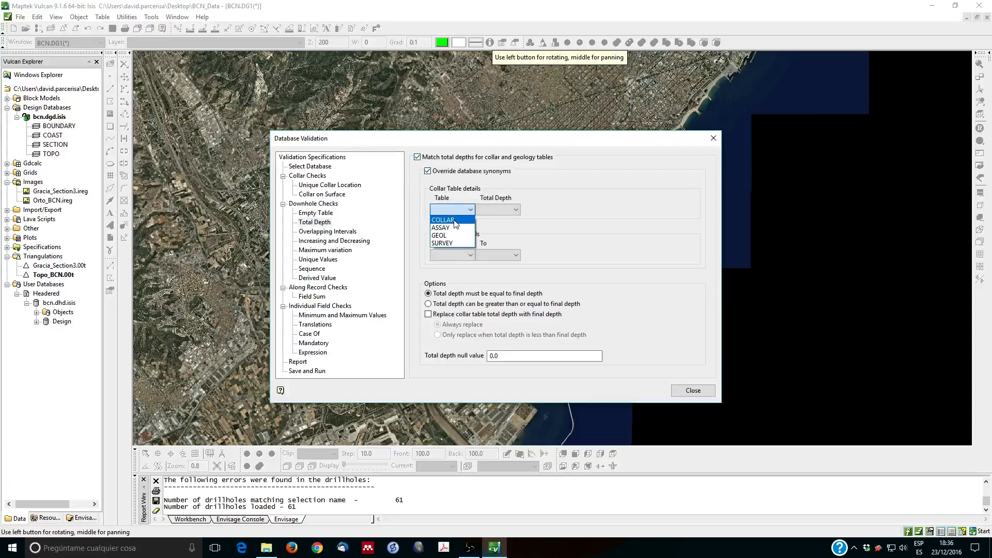
click(443, 220)
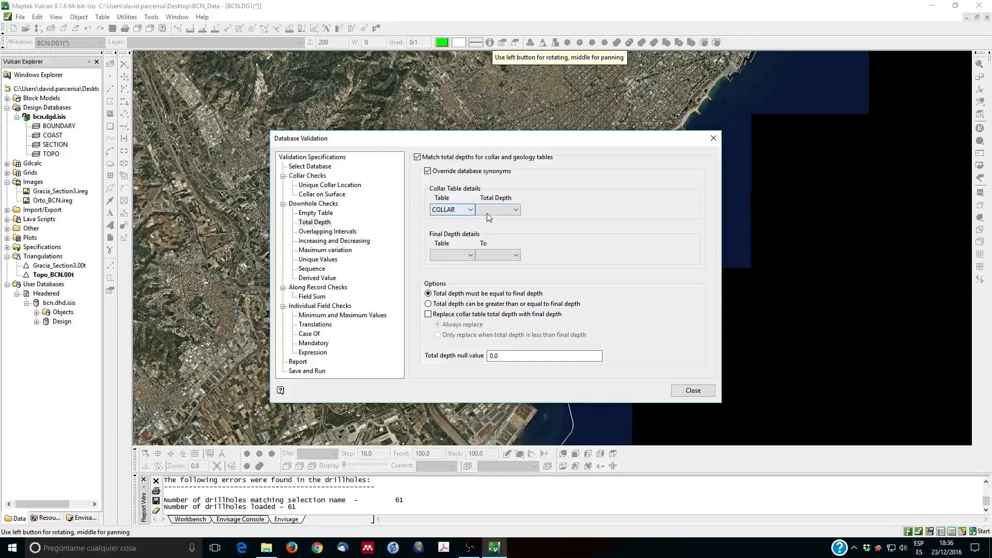
click(517, 209)
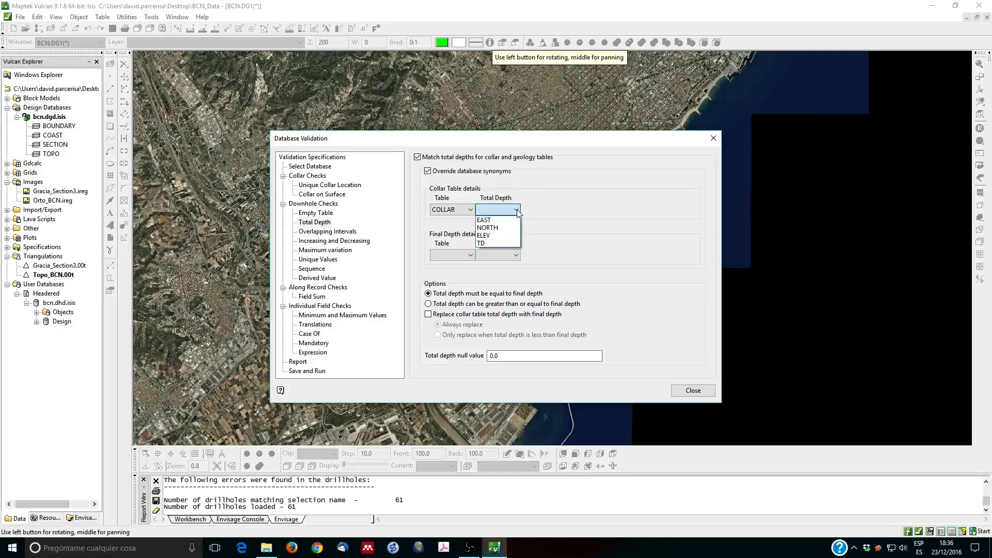
click(485, 243)
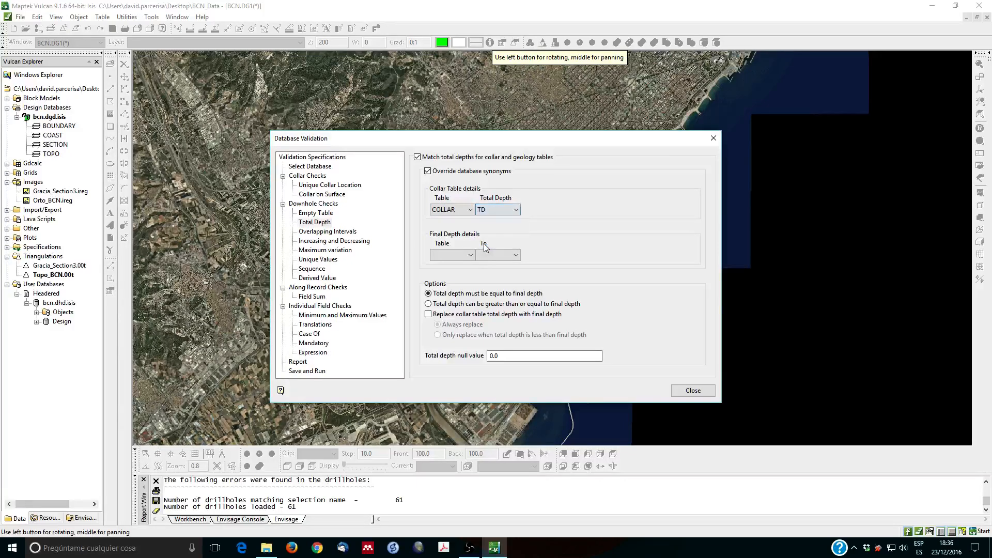
click(447, 253)
click(439, 281)
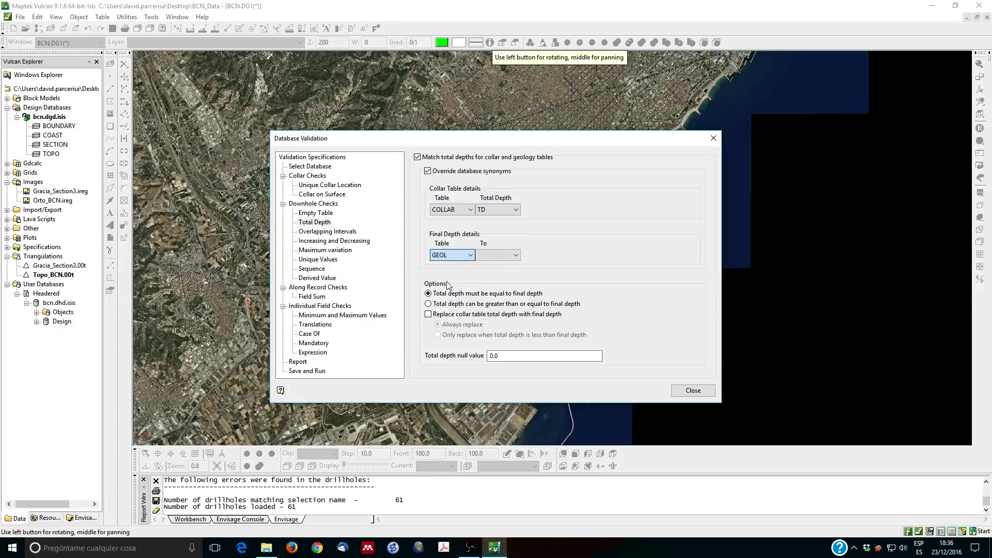
click(514, 255)
click(491, 274)
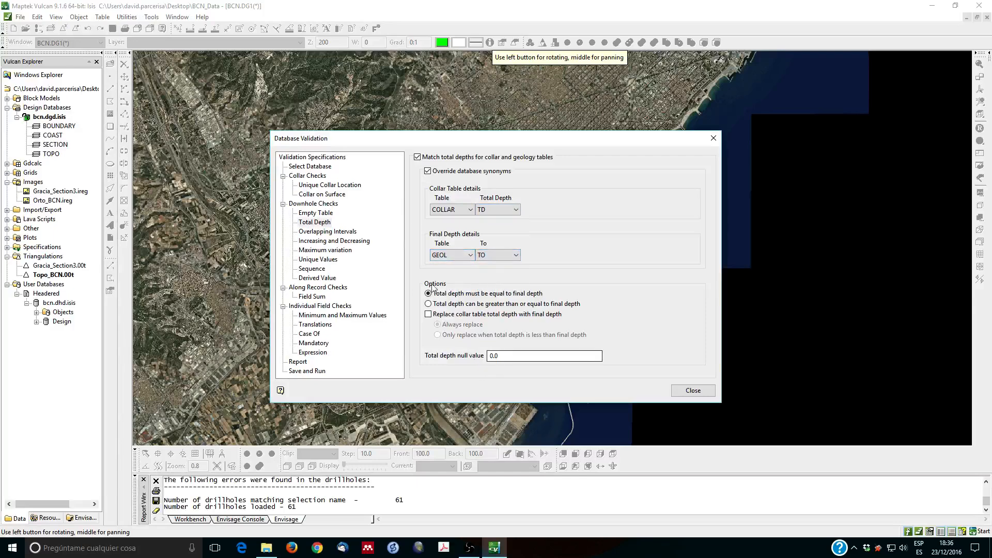
click(331, 232)
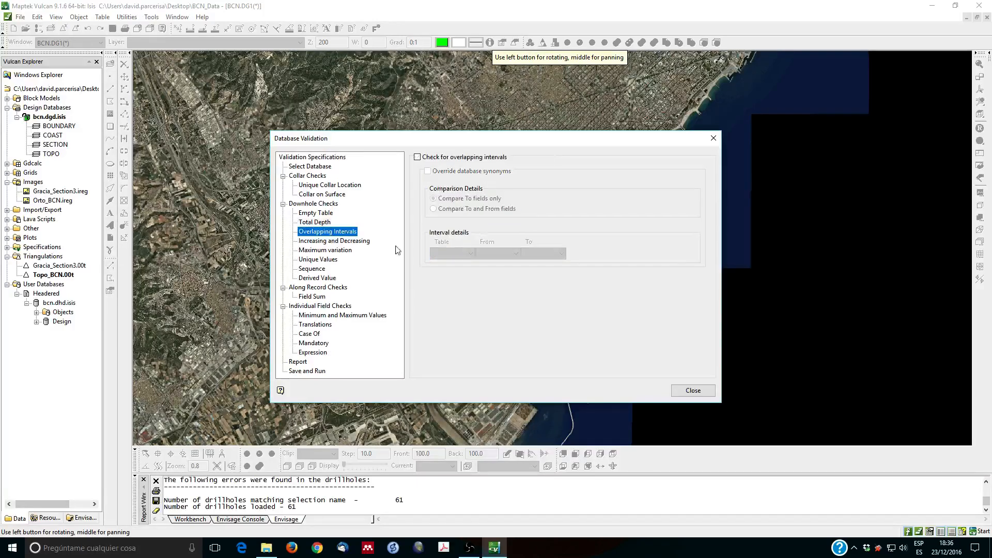
click(434, 158)
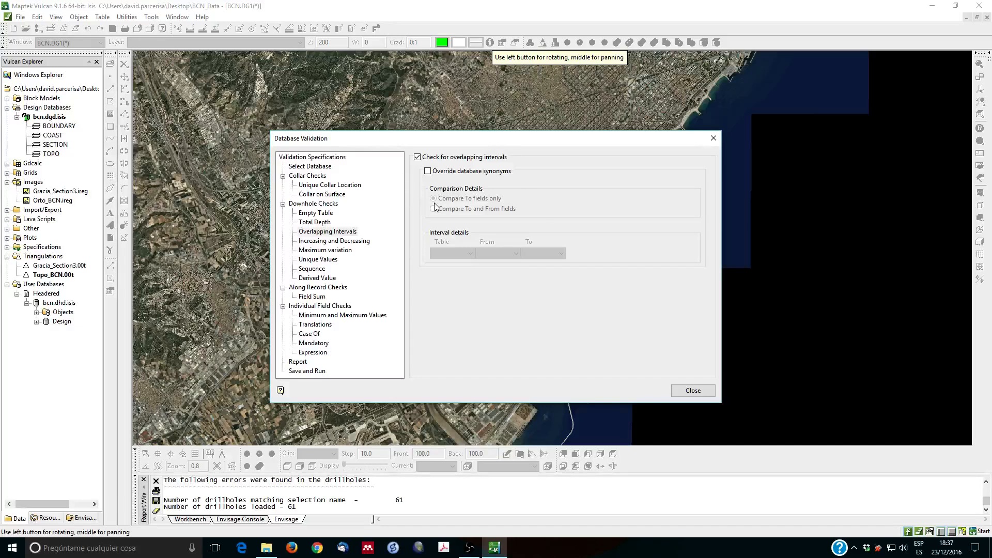
click(323, 244)
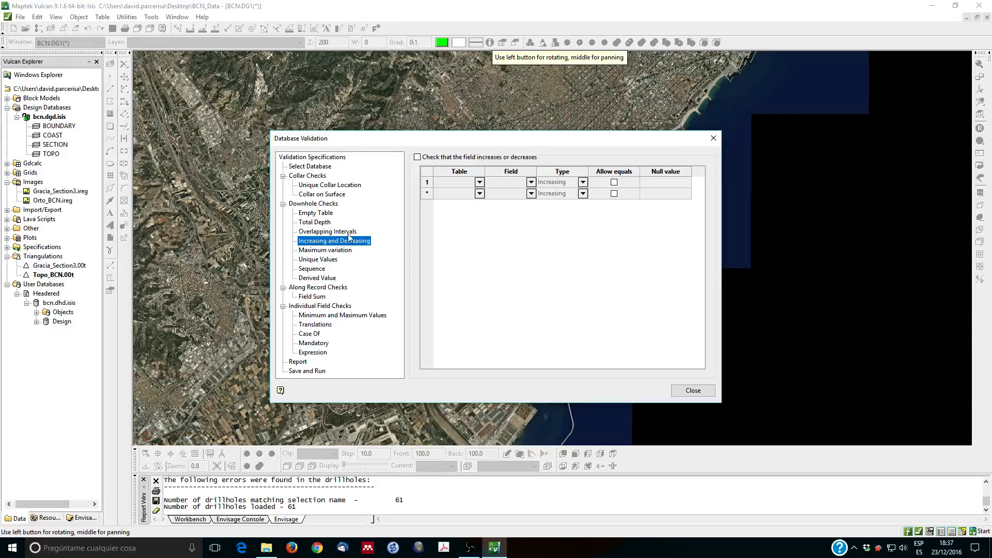
click(418, 157)
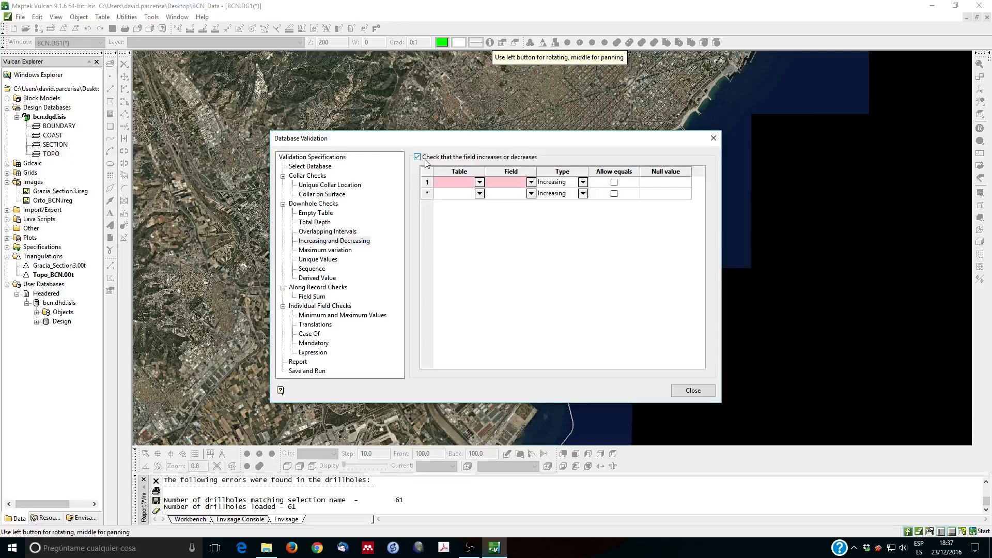
click(479, 183)
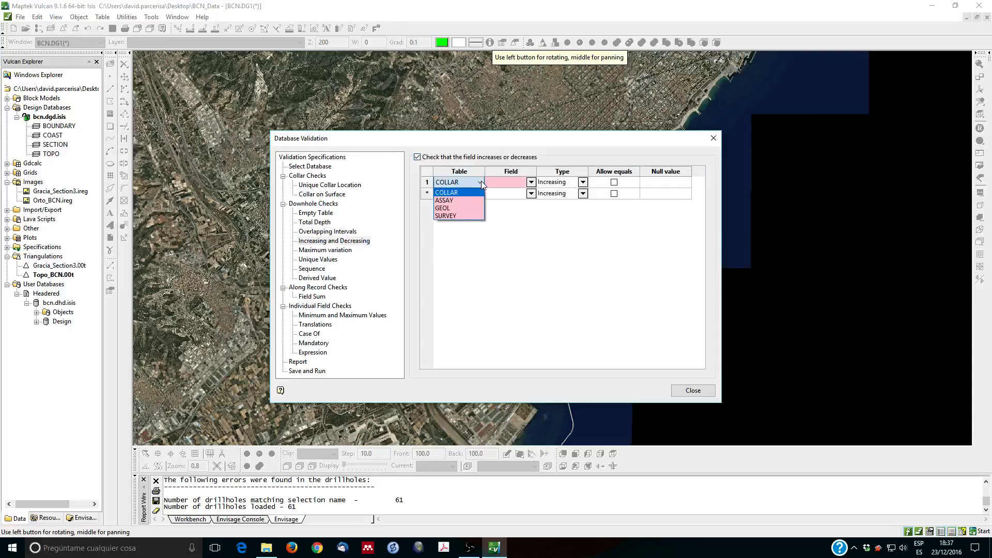
click(460, 207)
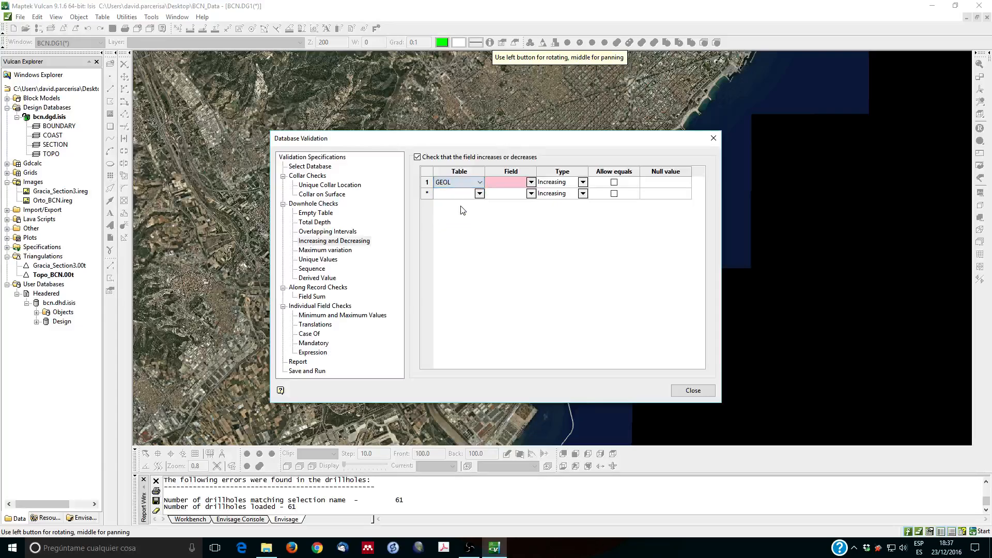
click(532, 182)
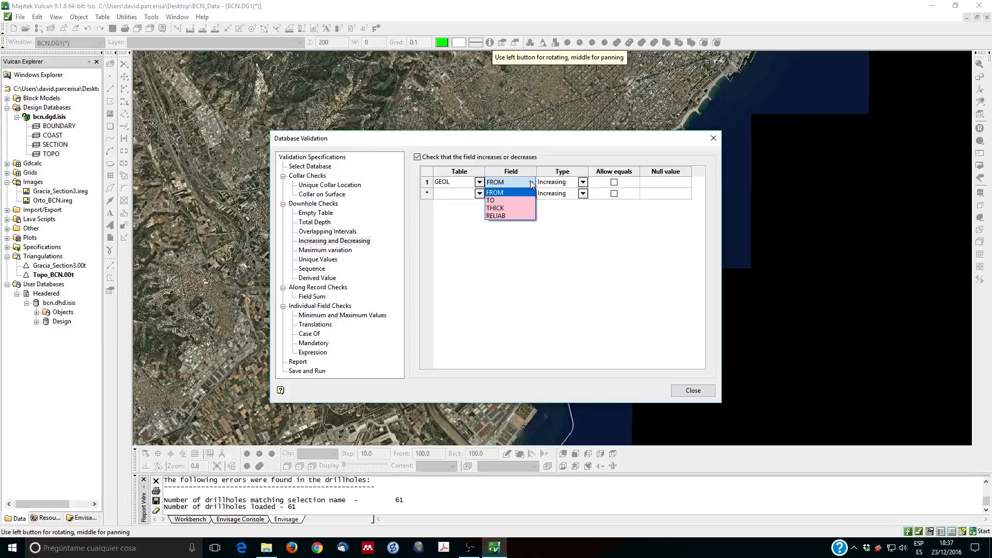
click(480, 183)
click(480, 183)
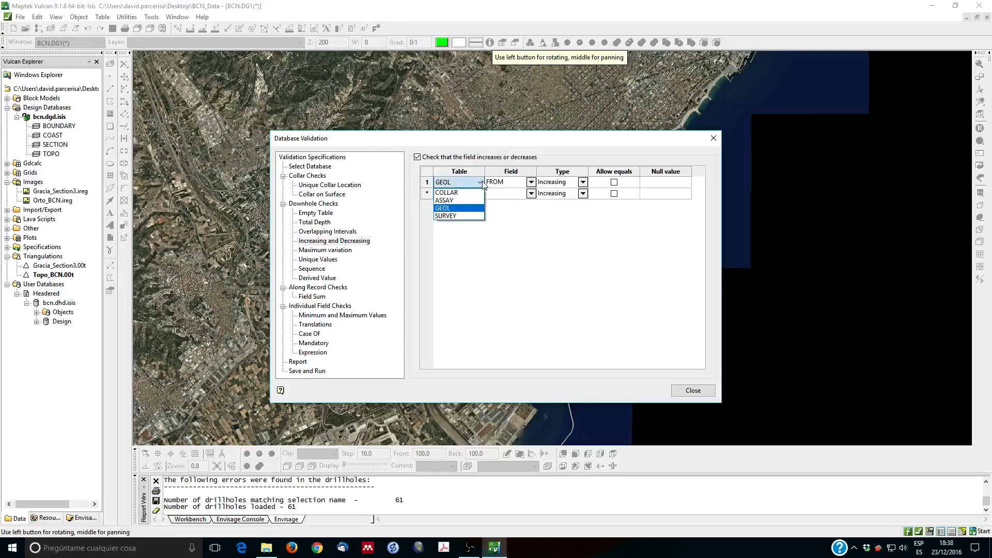
click(482, 184)
click(482, 184)
click(482, 184)
click(435, 157)
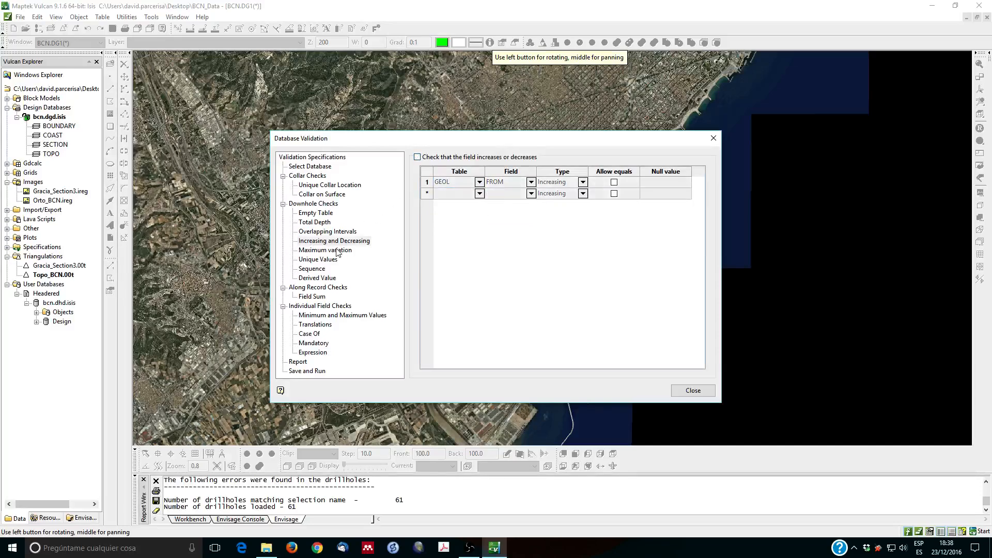
Step: Enable the check that all values used are unique for the DHID field of the COLLAR table
click(317, 251)
click(327, 260)
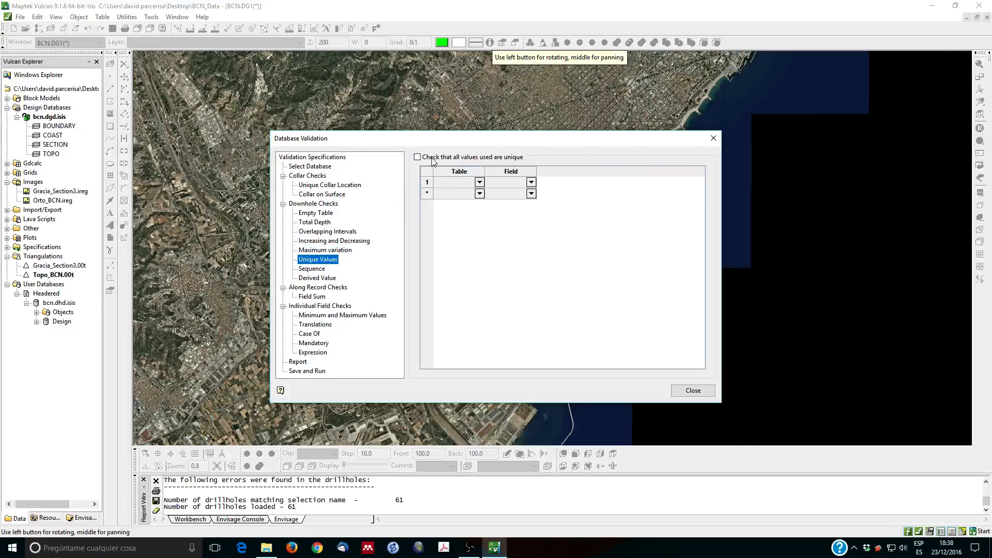
click(423, 158)
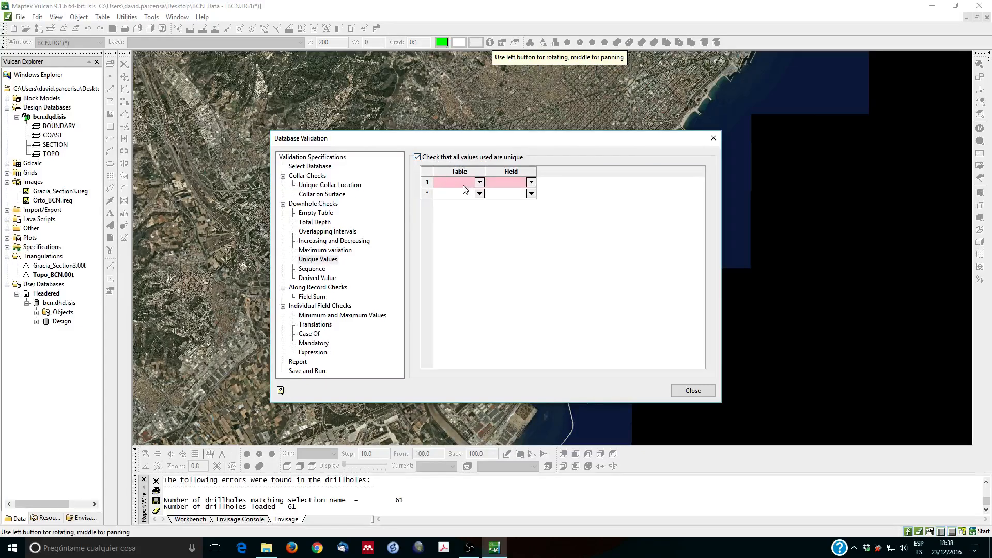
click(479, 182)
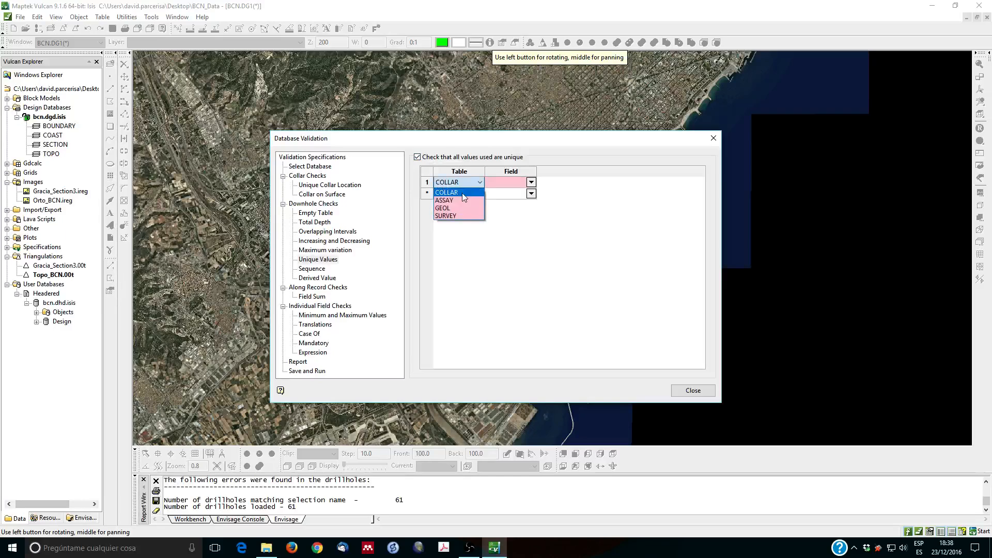
click(462, 193)
click(531, 181)
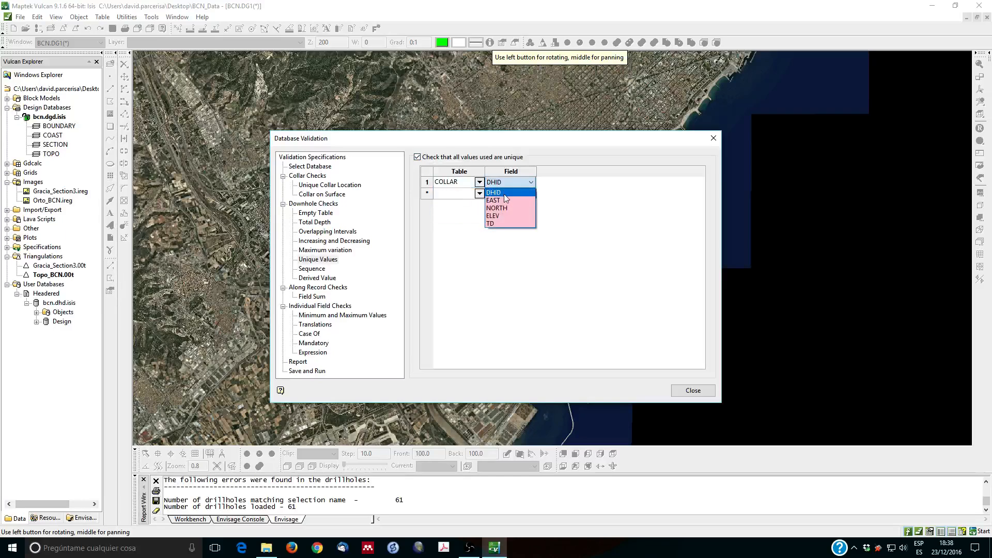
click(496, 192)
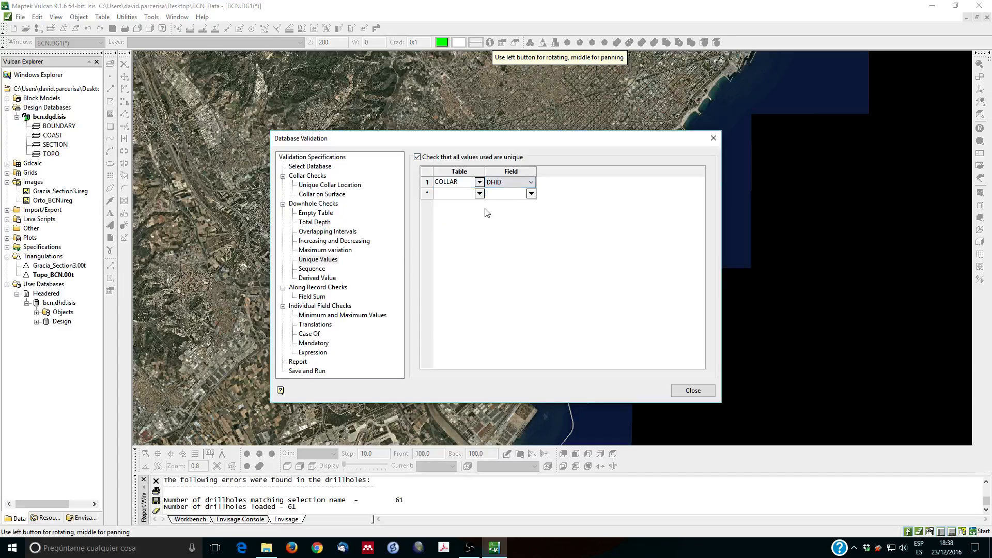
Step: Name the validation report file BCN_error and set the report to be viewed in Excel
click(316, 269)
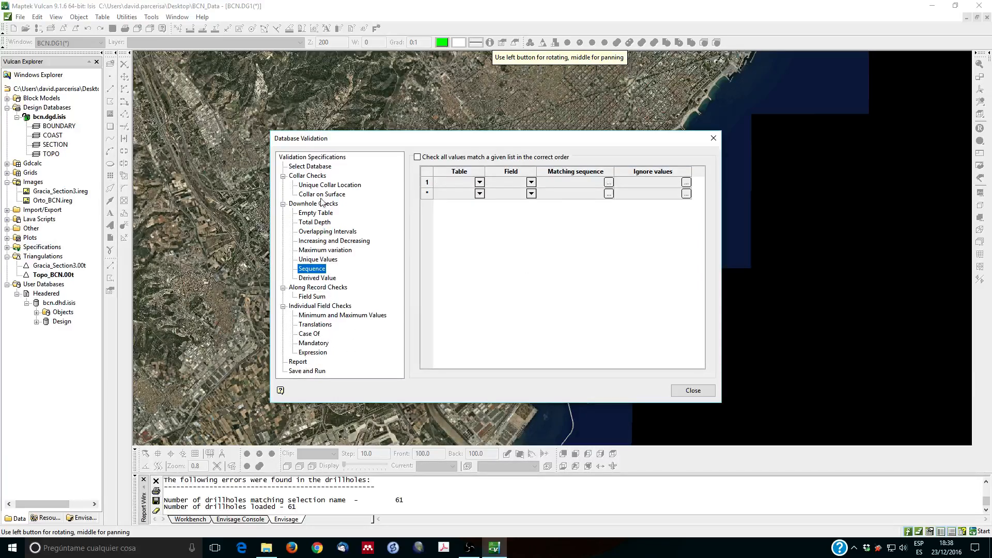
click(298, 362)
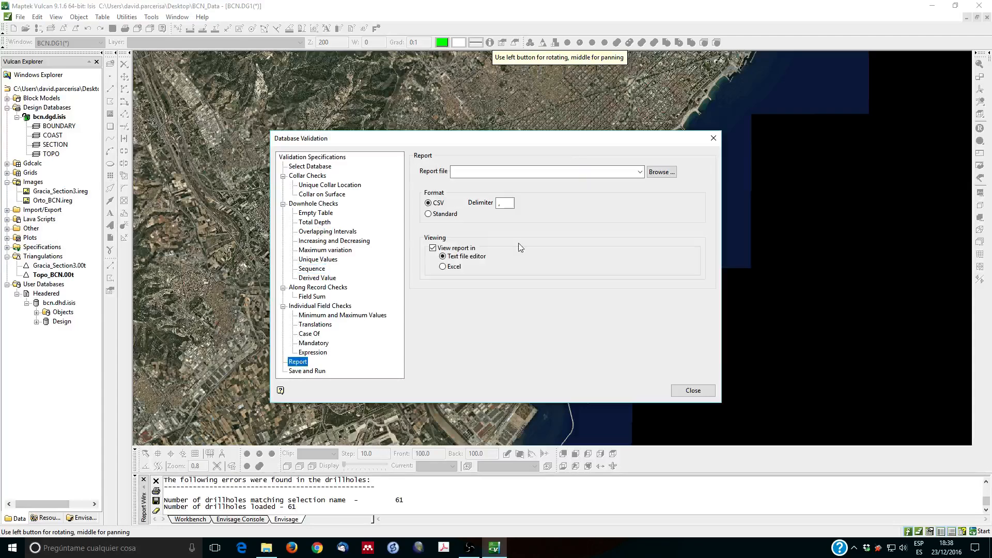
click(516, 172)
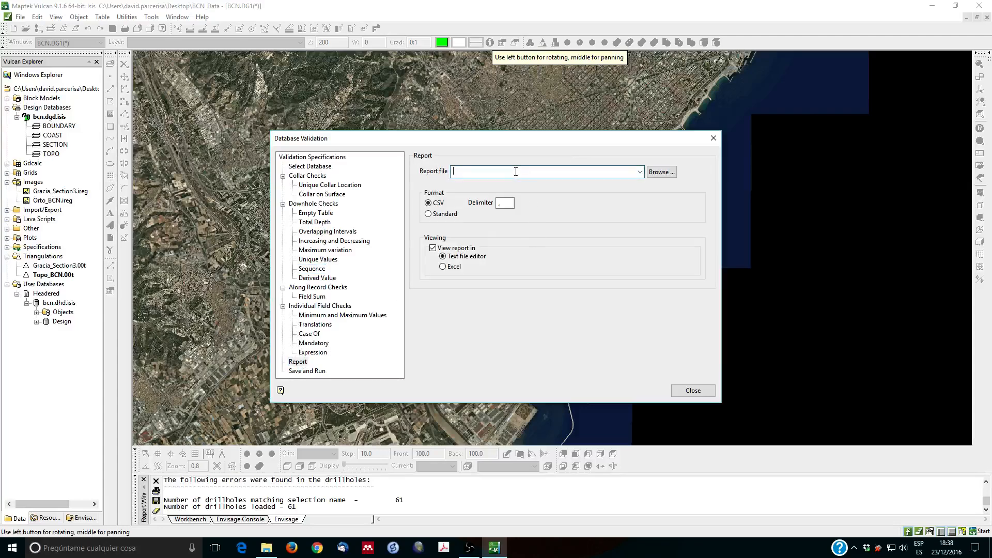
click(639, 174)
click(639, 174)
text(BCN_rror)
key(BackSpace)
key(BackSpace)
key(BackSpace)
text(error)
click(449, 267)
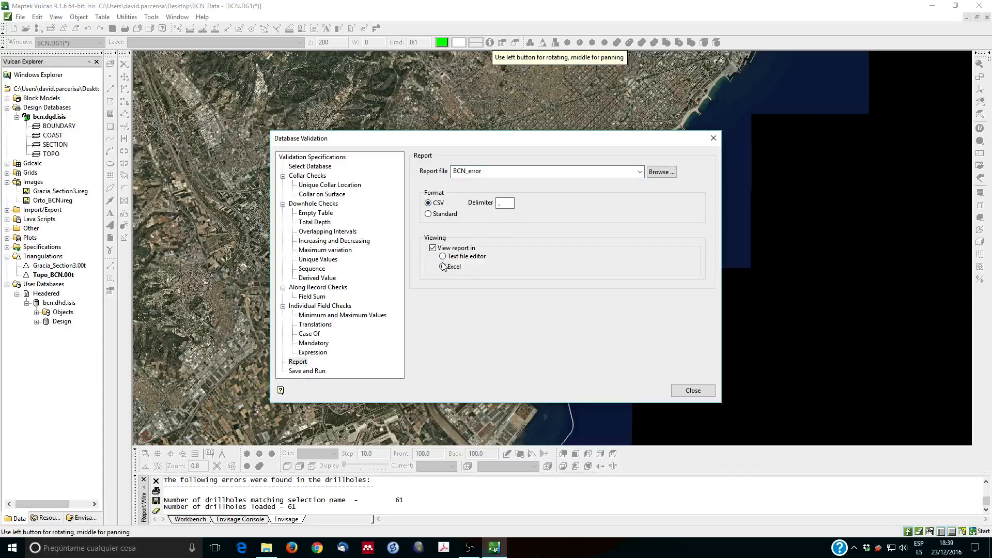
Step: Save the validation specifications as BCN_validate and run the database validation
click(308, 371)
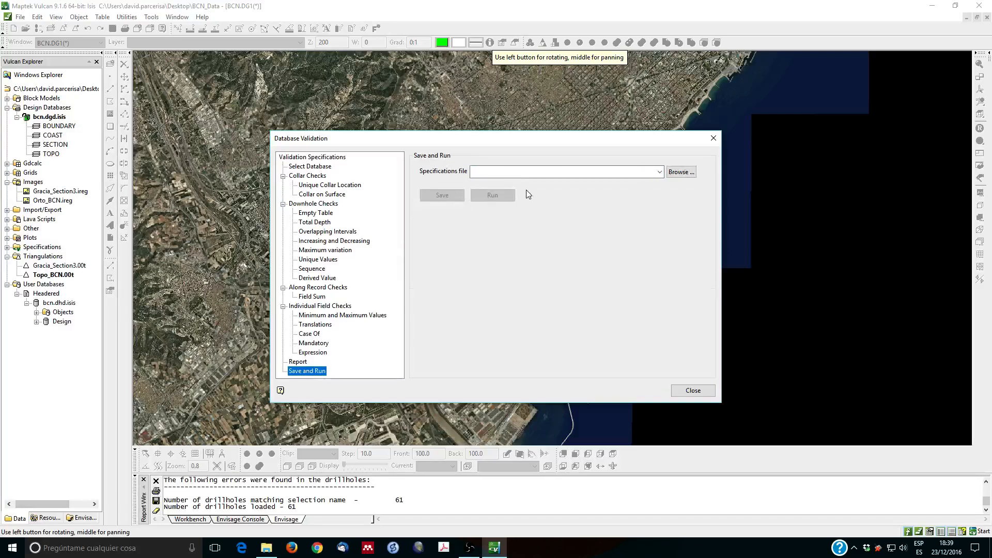
click(526, 173)
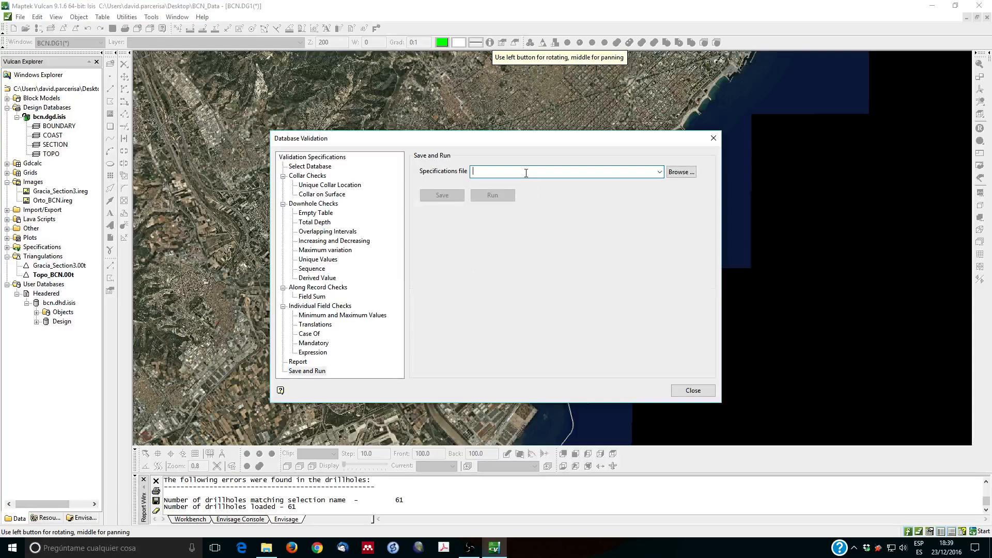
text(BCN_)
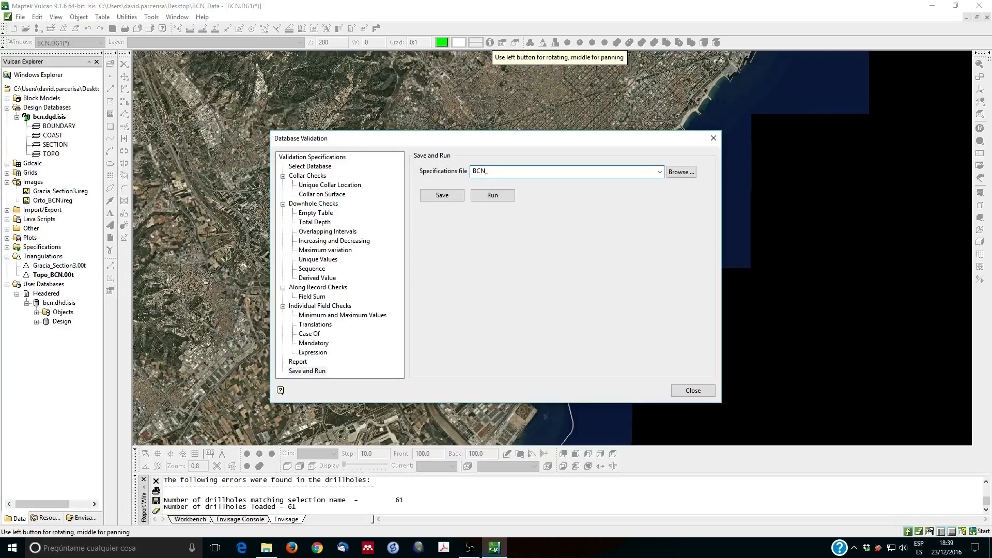
text(vaslidate)
key(BackSpace)
key(BackSpace)
key(BackSpace)
key(BackSpace)
key(BackSpace)
key(BackSpace)
key(BackSpace)
text(lidate)
click(461, 197)
click(502, 196)
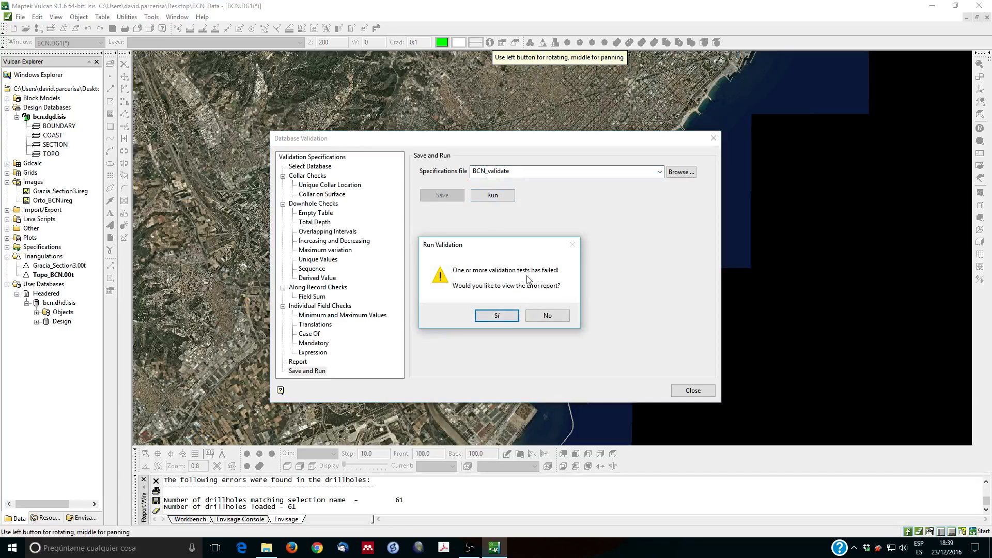
Step: Review the failed tests in the validation error report and close it without saving changes
click(496, 316)
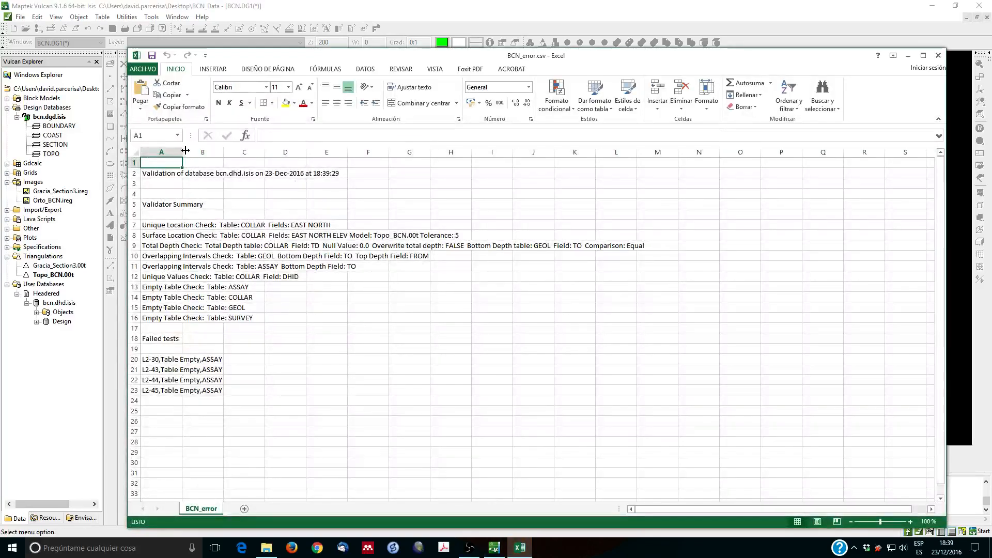
drag(180, 150, 201, 150)
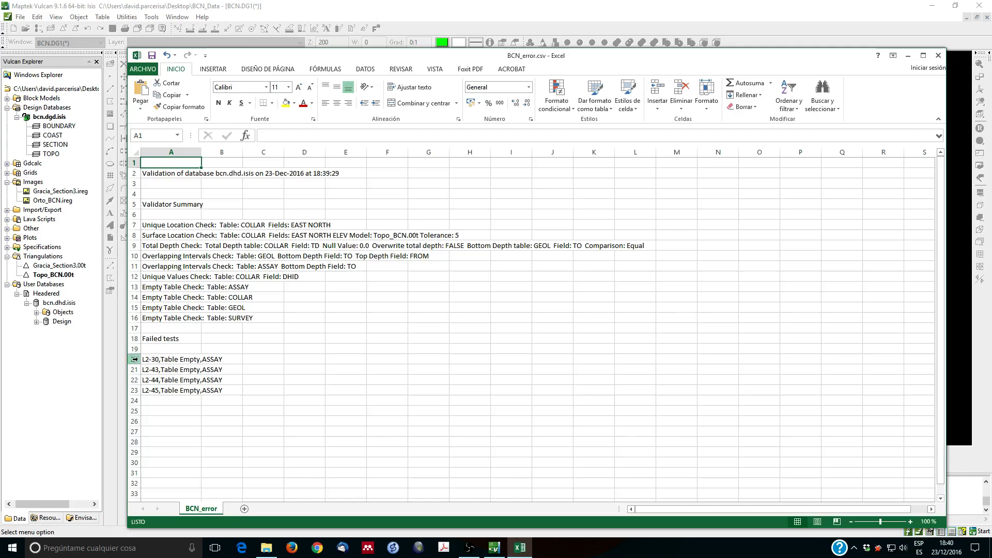
drag(134, 359, 133, 391)
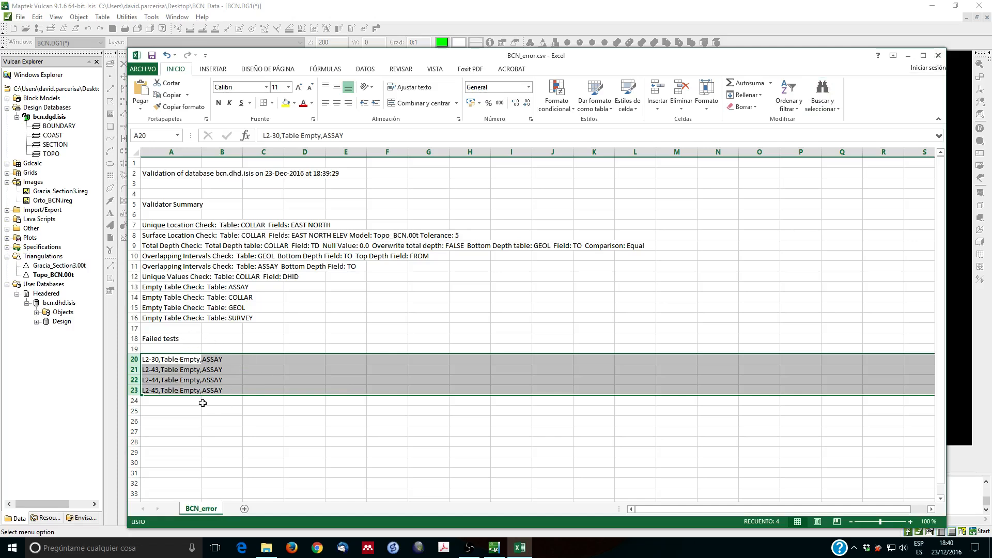
click(938, 55)
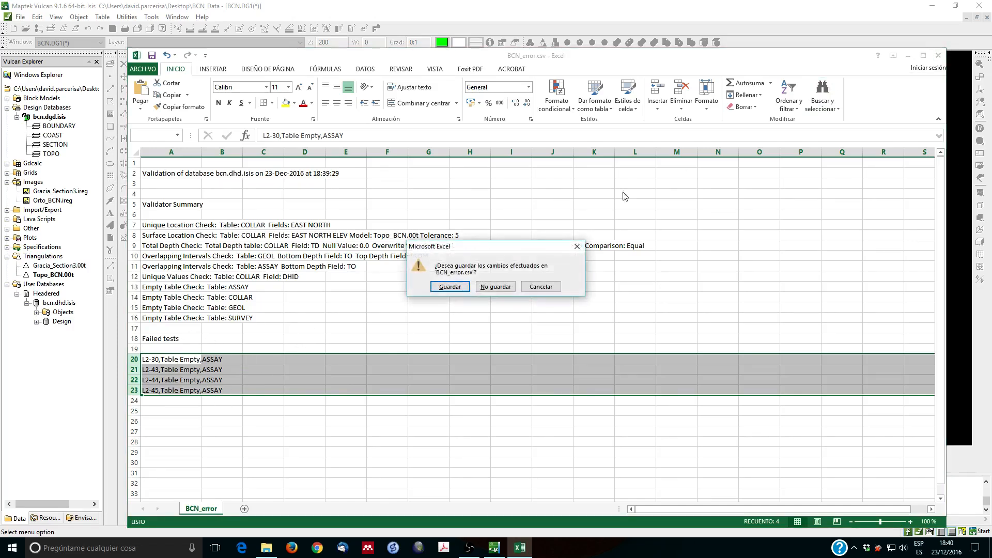
click(495, 286)
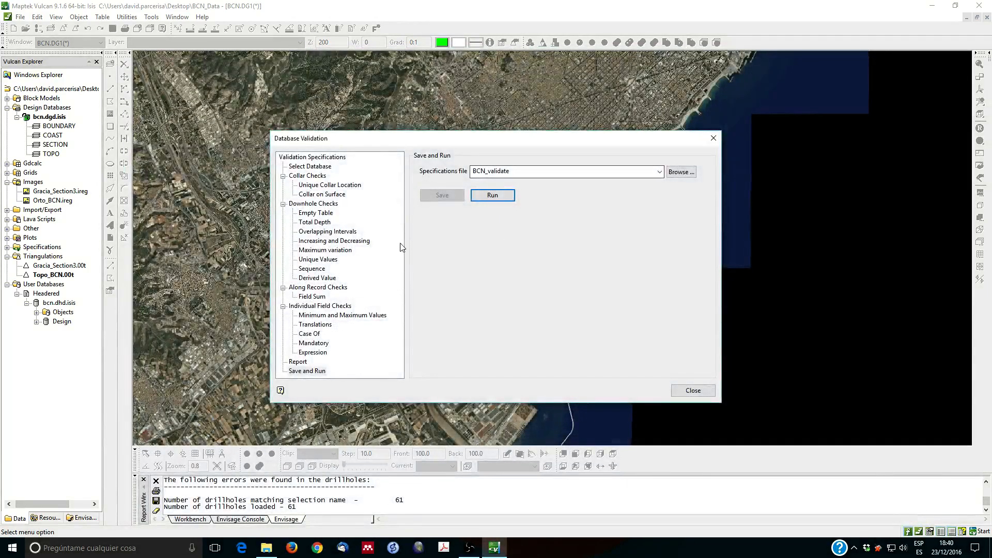
Step: Close the database validation and quit Isis to return to Envisage
click(695, 391)
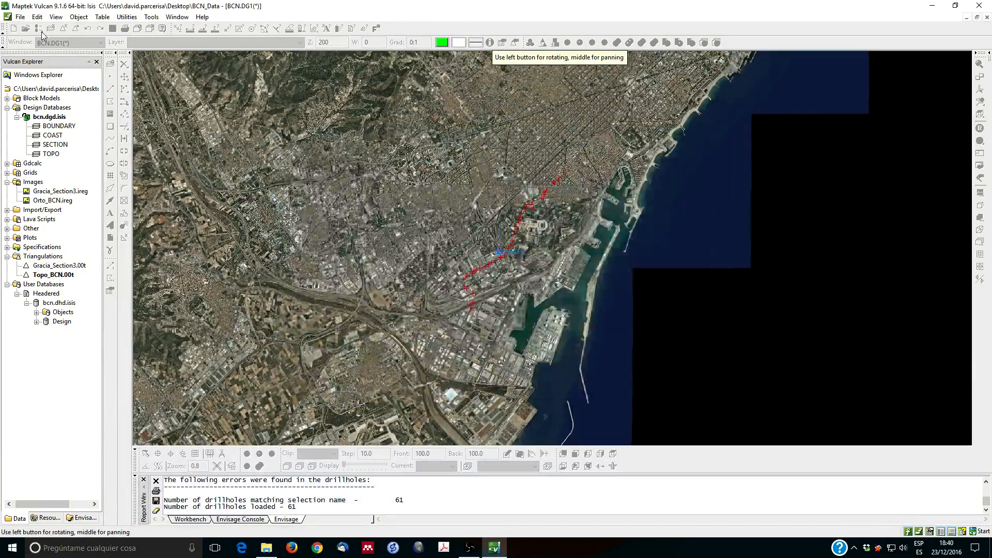
click(21, 17)
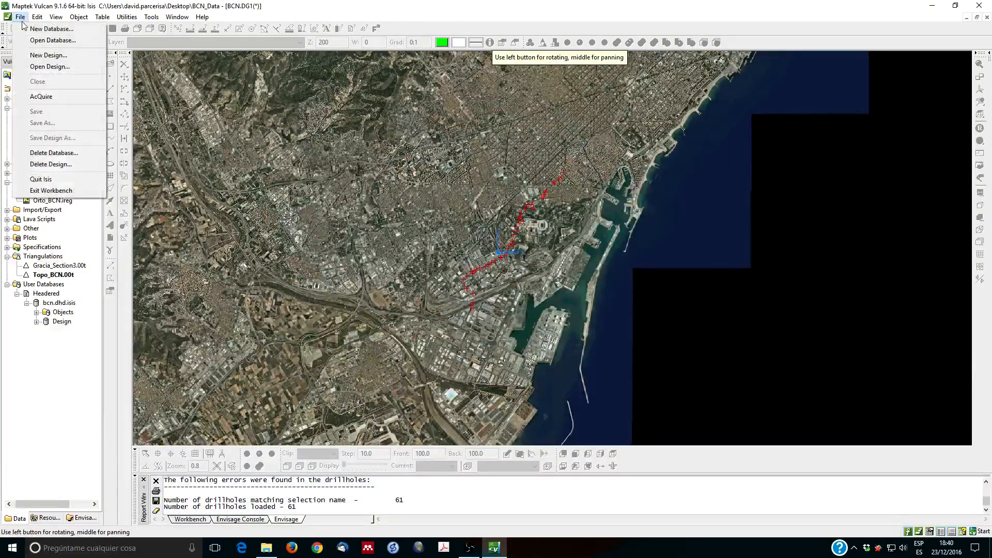
click(34, 179)
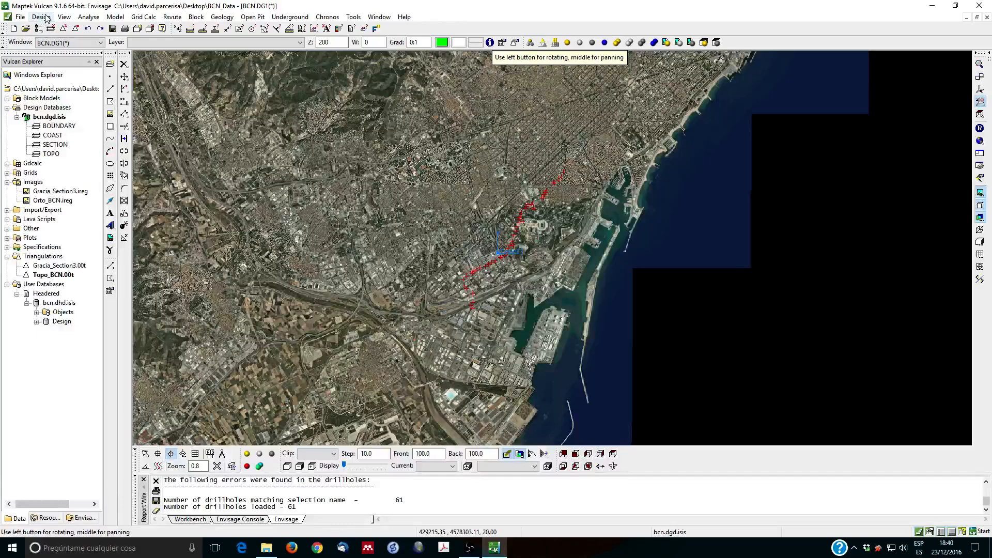
Step: Create a new drill legend named SEAM in the bcn.scd scheme file with the Legend Editor
click(83, 18)
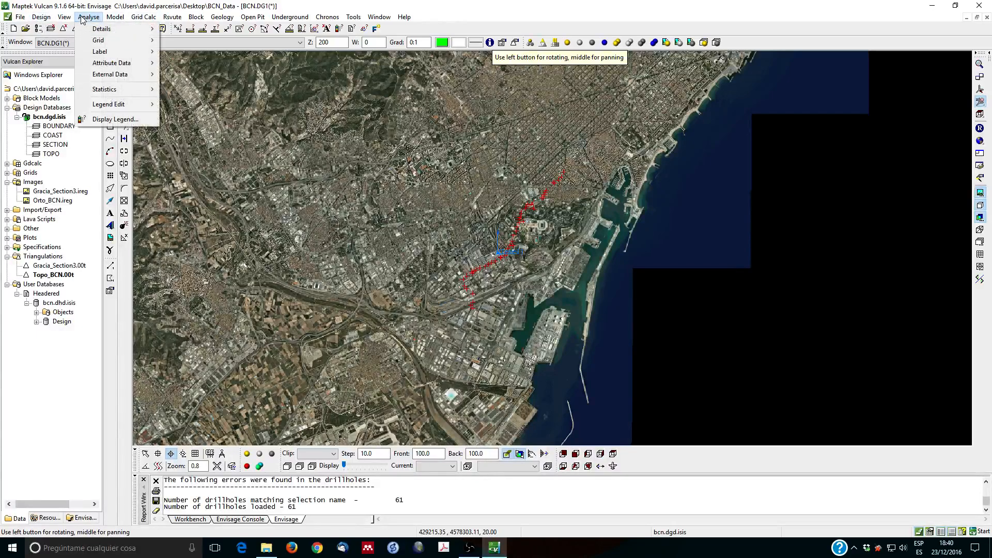
mouse_move(110, 106)
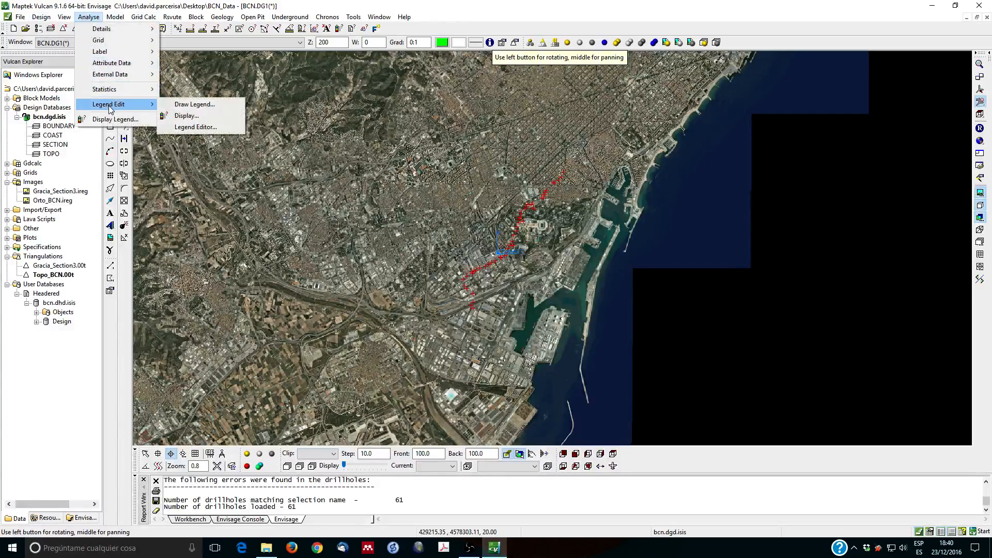
click(195, 128)
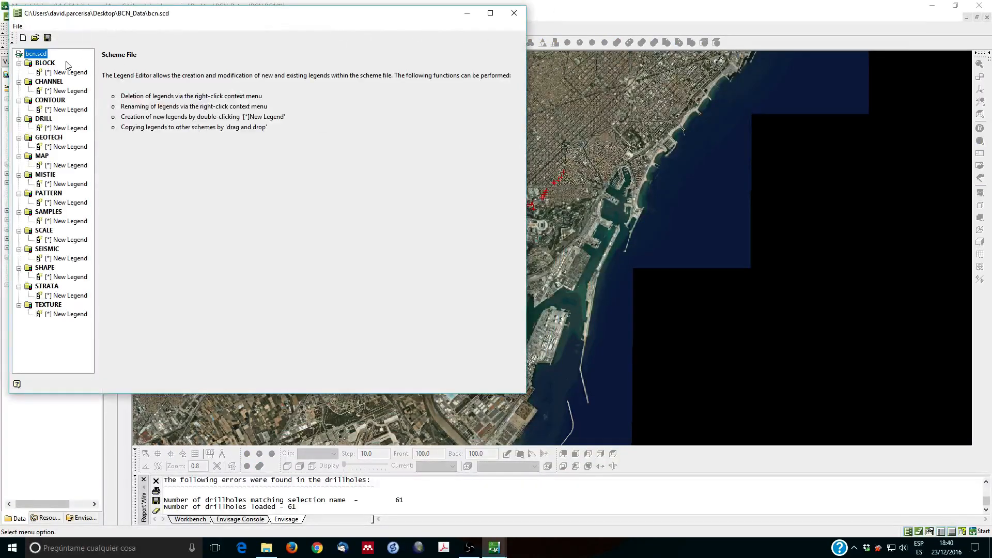
double_click(62, 130)
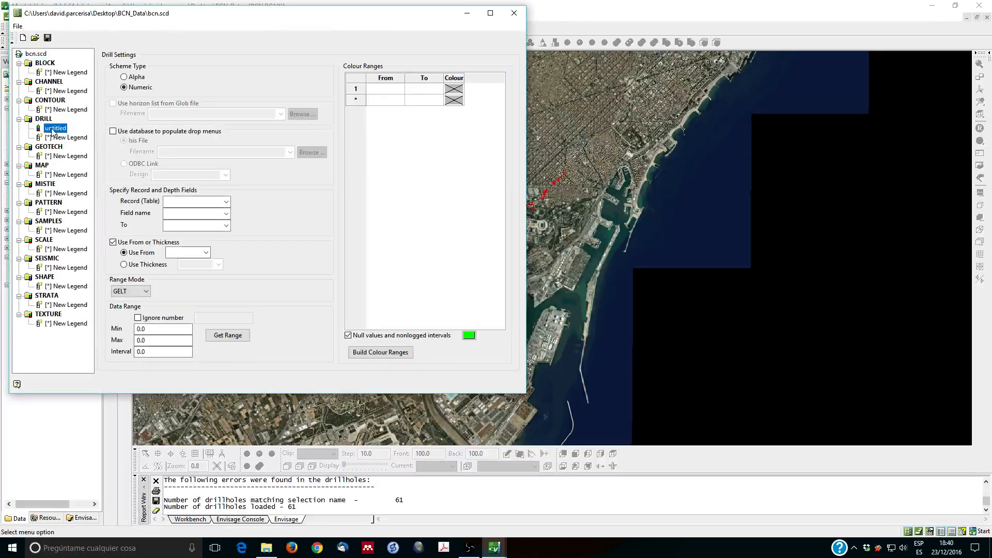
click(57, 128)
text(SEAM)
click(47, 121)
click(54, 130)
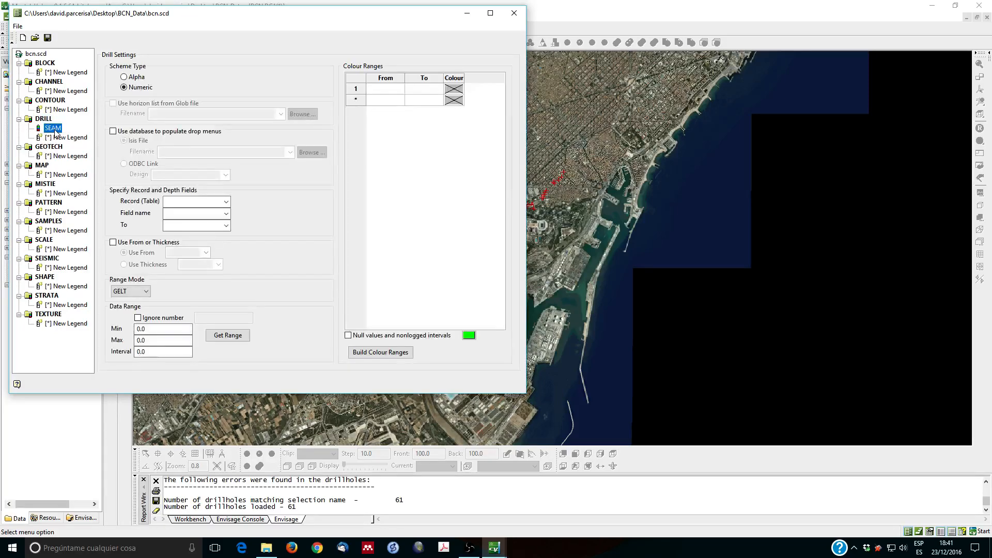
Step: Set the SEAM legend's scheme type to Alpha and populate its drop menus from the Isis file bcn.dhd.isis
click(125, 77)
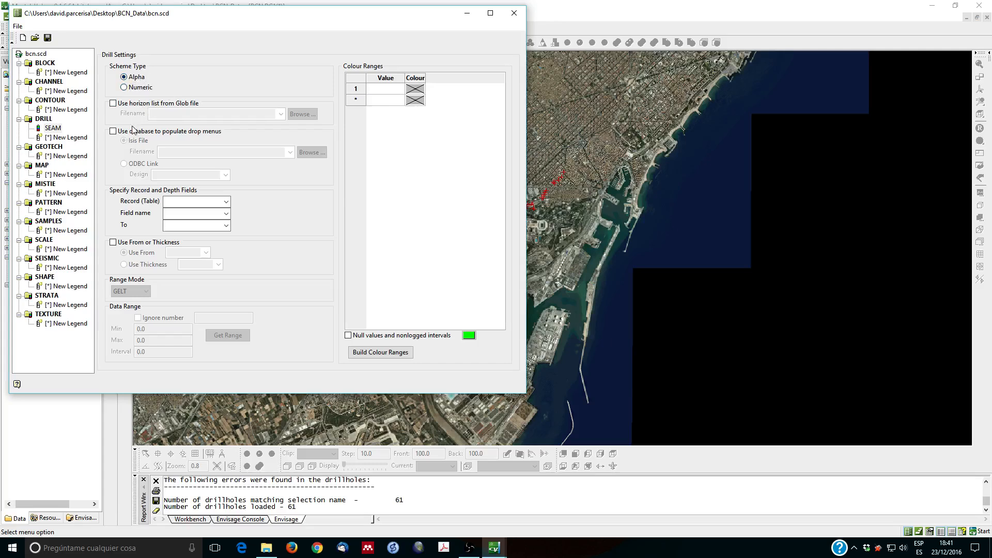
click(116, 132)
click(277, 152)
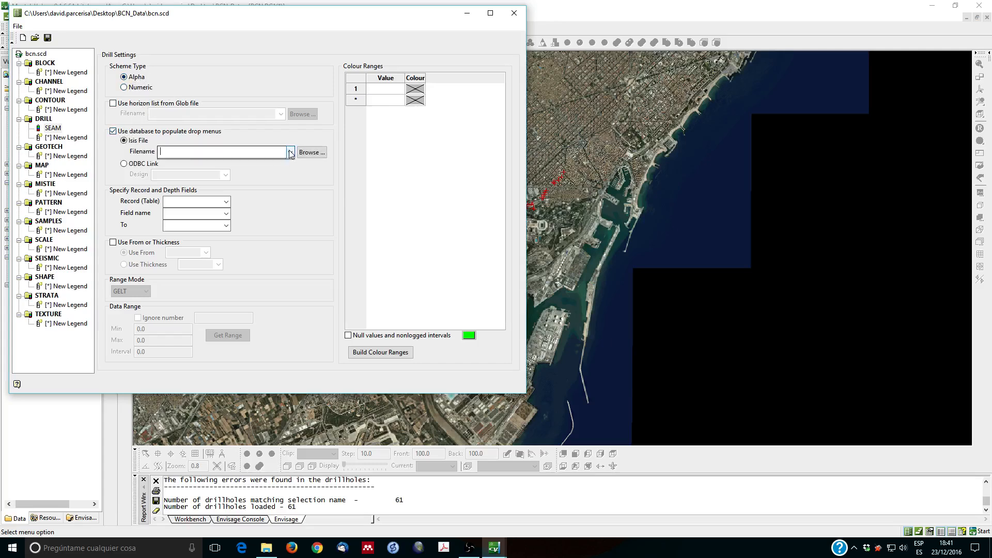
click(257, 164)
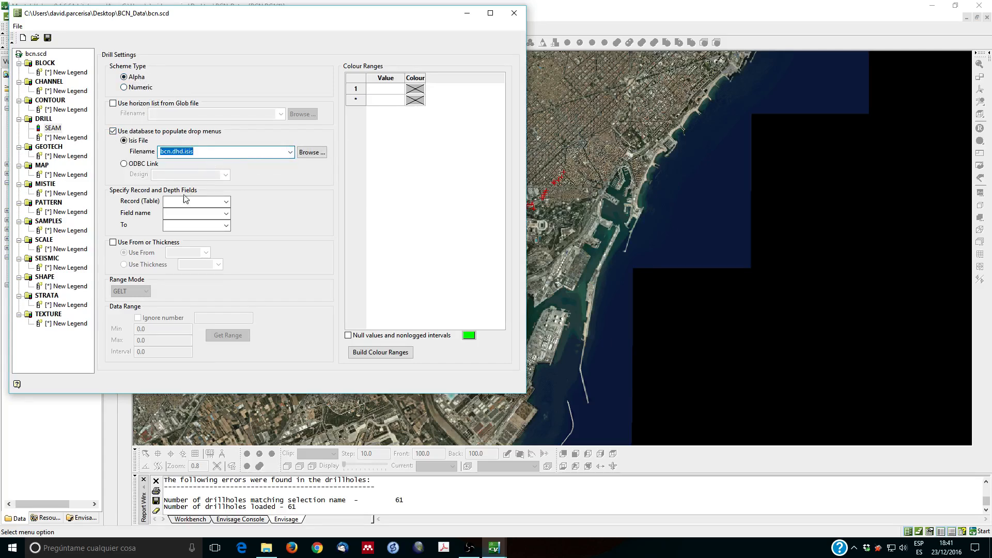
Step: Base the legend on the GEOL table's SEAM field with TO depths, and enable the use of the FROM field
click(226, 202)
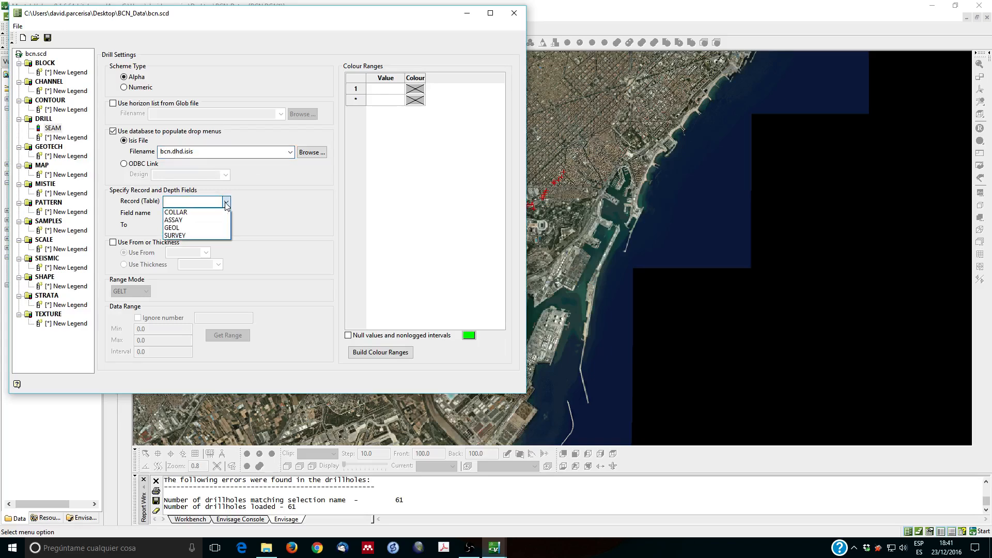
click(194, 228)
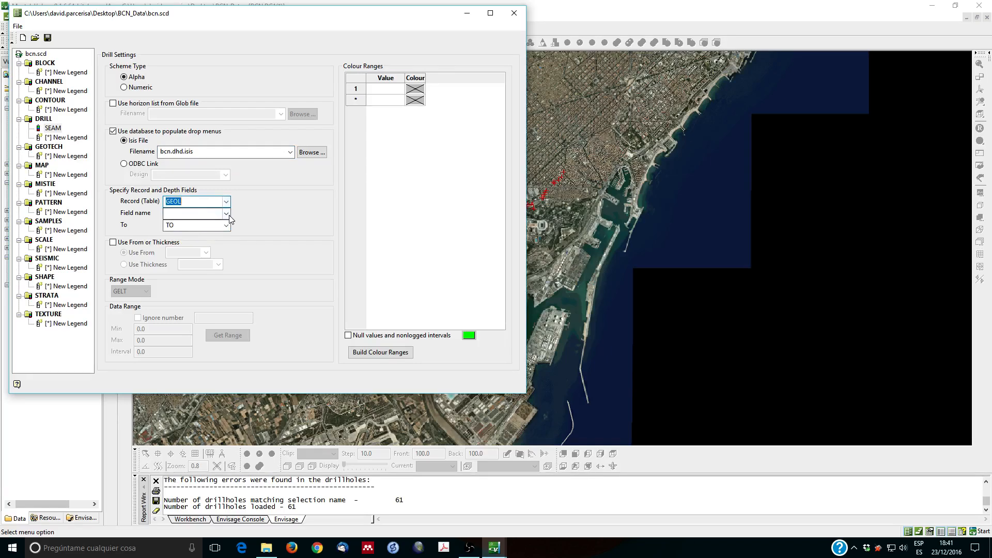
click(227, 215)
click(173, 224)
click(155, 242)
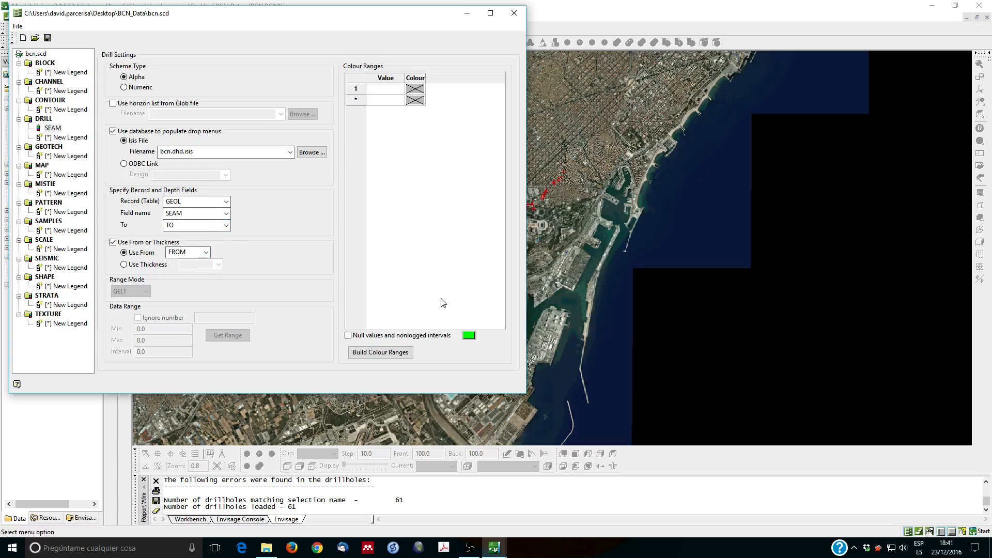
Step: Build the colour ranges from the seam values and colour ANT dark grey, MIS orange and PLE brown
click(397, 354)
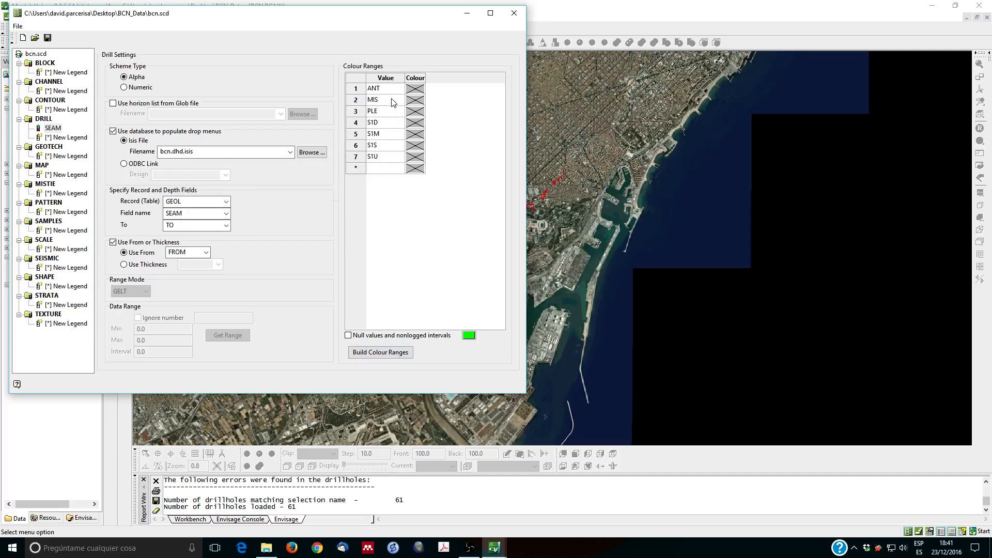
click(415, 89)
click(415, 88)
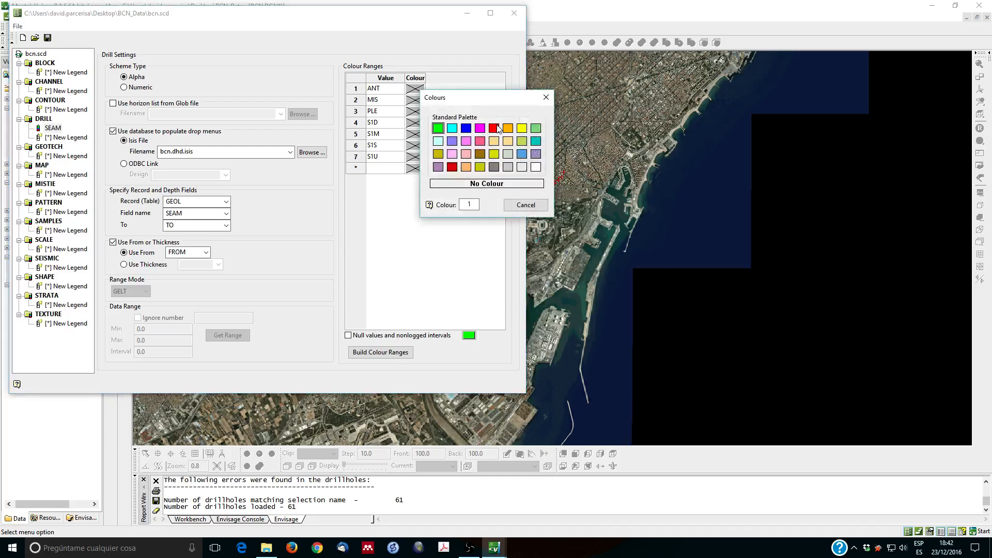
click(494, 166)
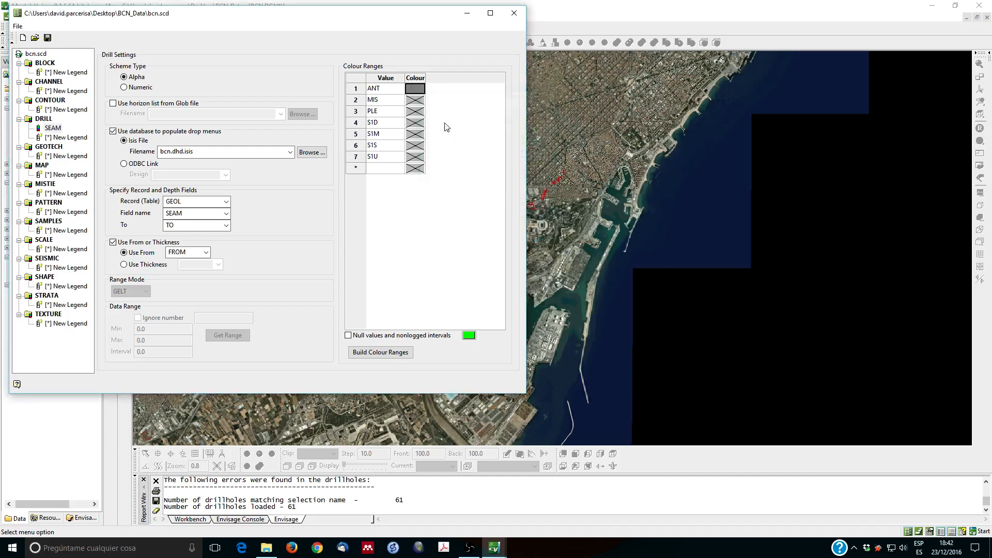
click(415, 100)
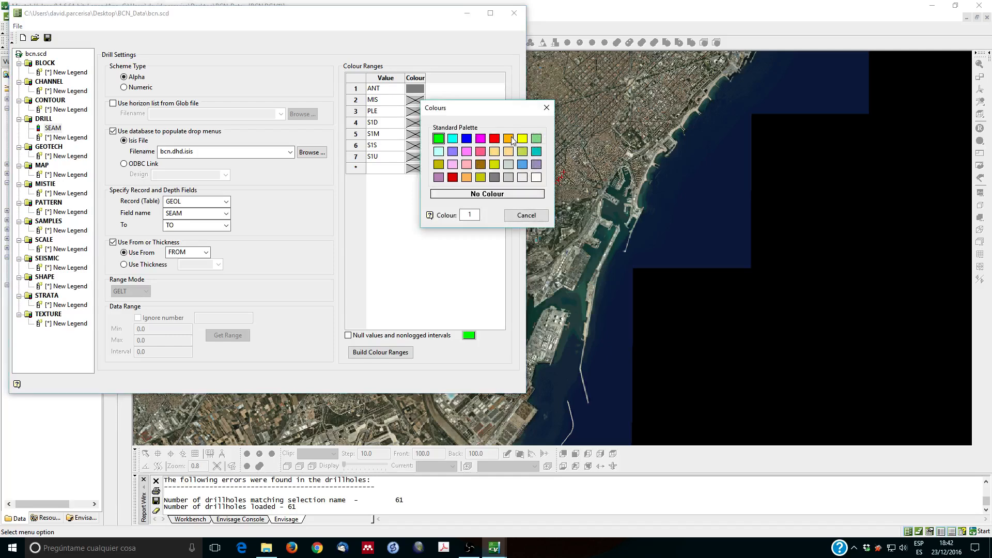
click(508, 139)
click(416, 112)
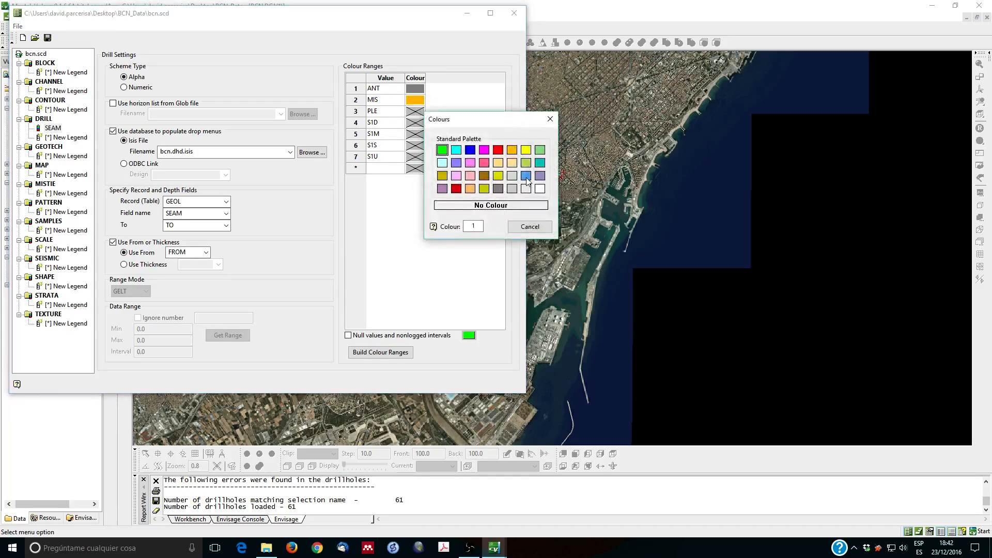
click(484, 176)
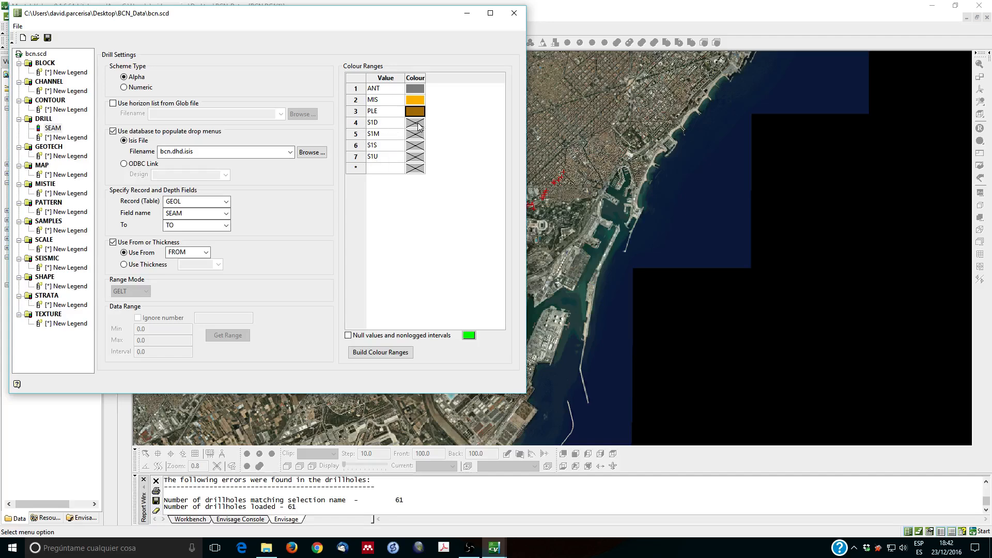
Step: Colour S1U olive, S1S green, S1M blue and S1D yellow in the SEAM legend, then save the scheme and close the editor
click(416, 157)
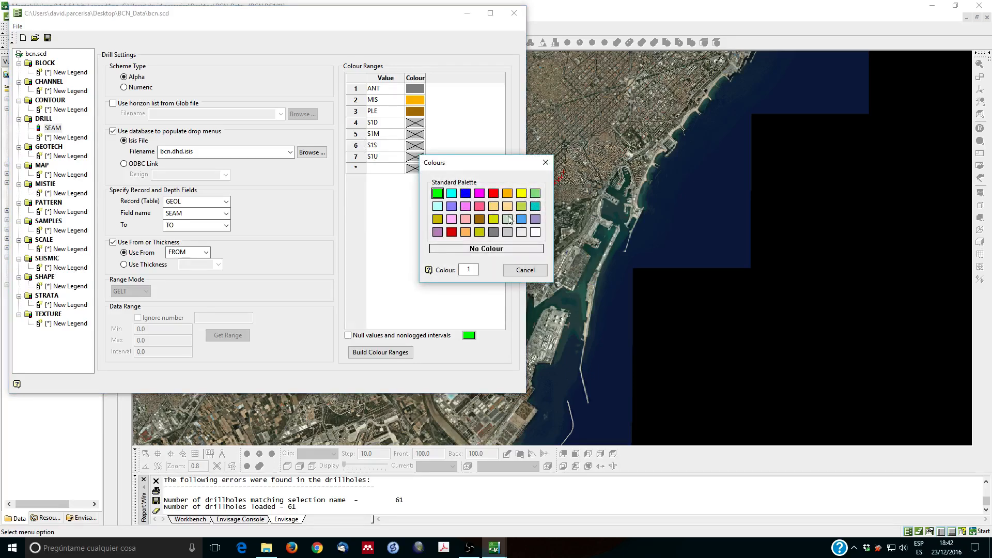
click(479, 235)
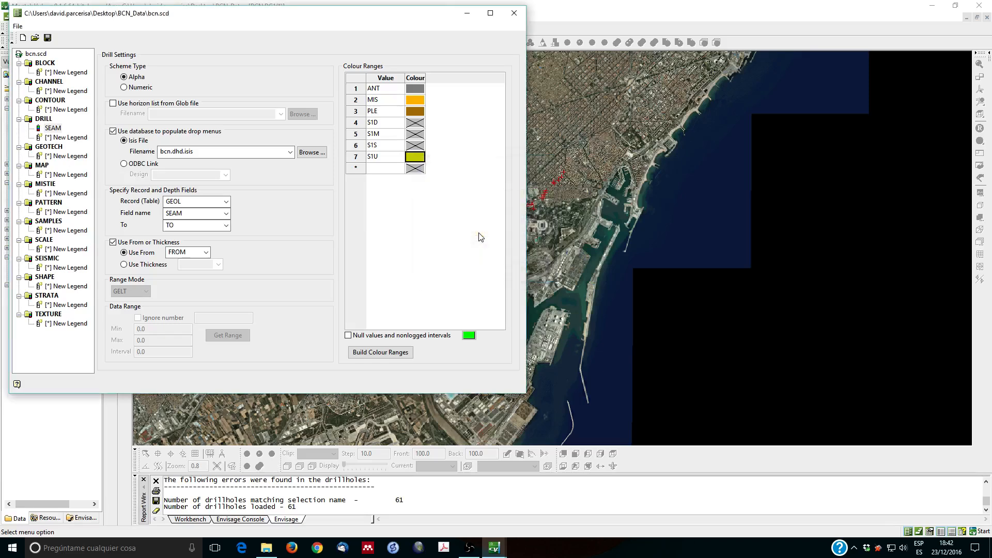
click(414, 147)
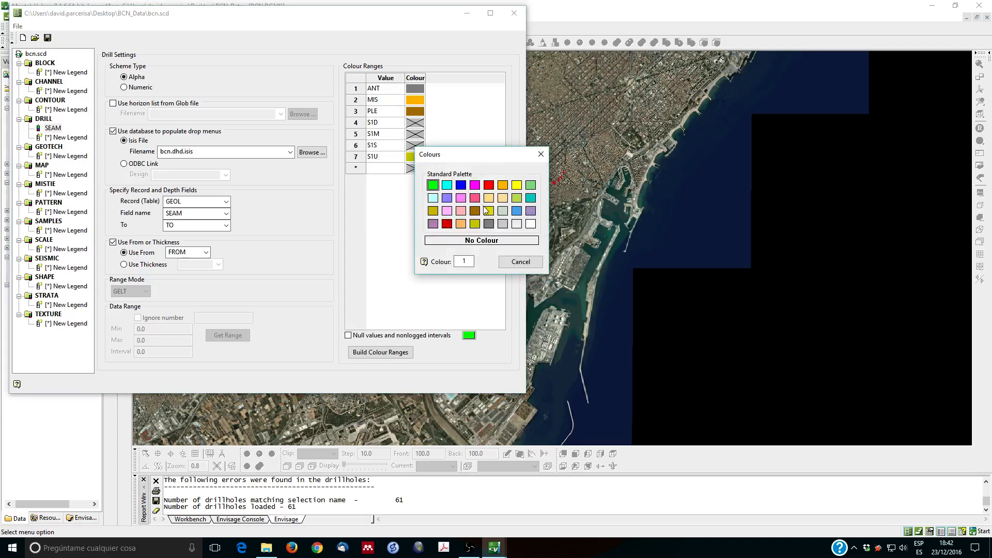
click(434, 186)
click(411, 136)
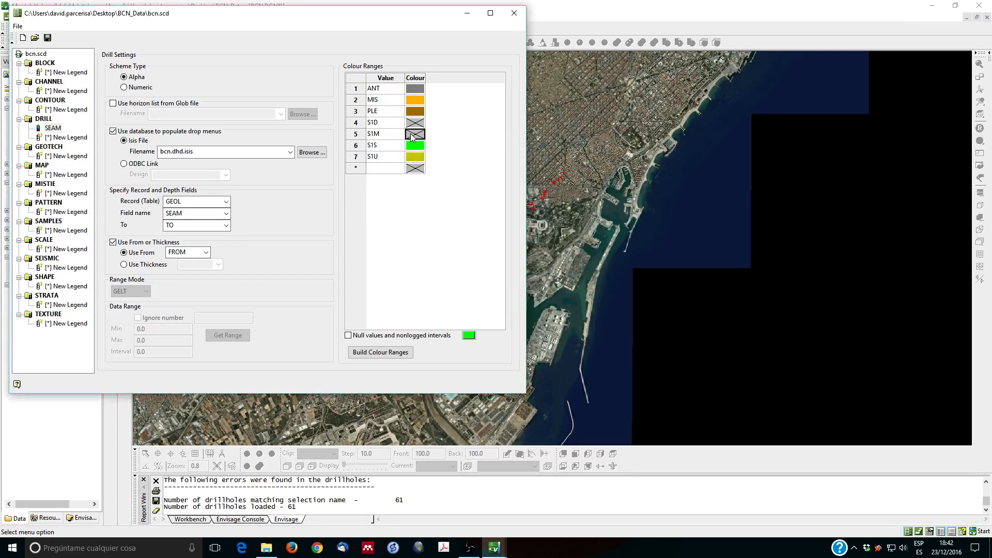
click(462, 173)
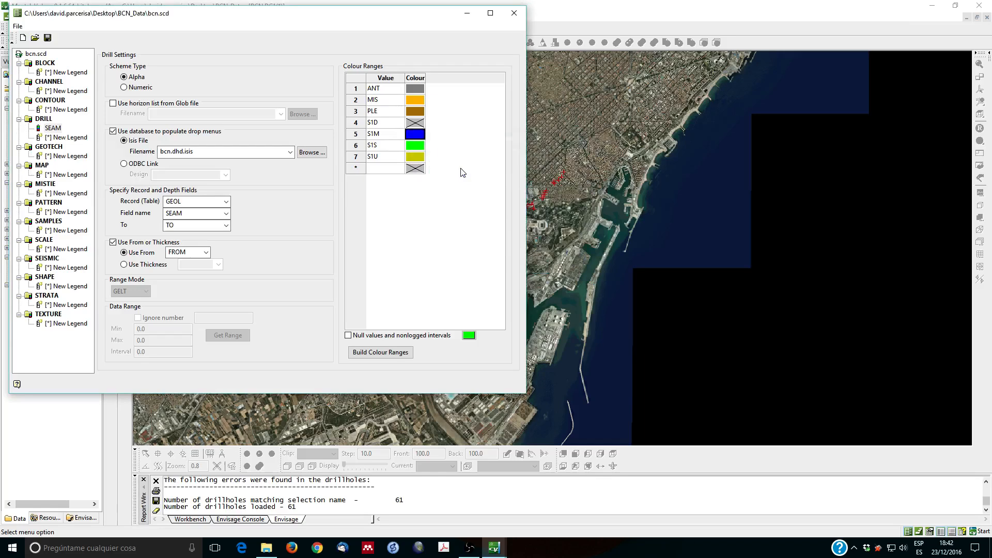
click(415, 124)
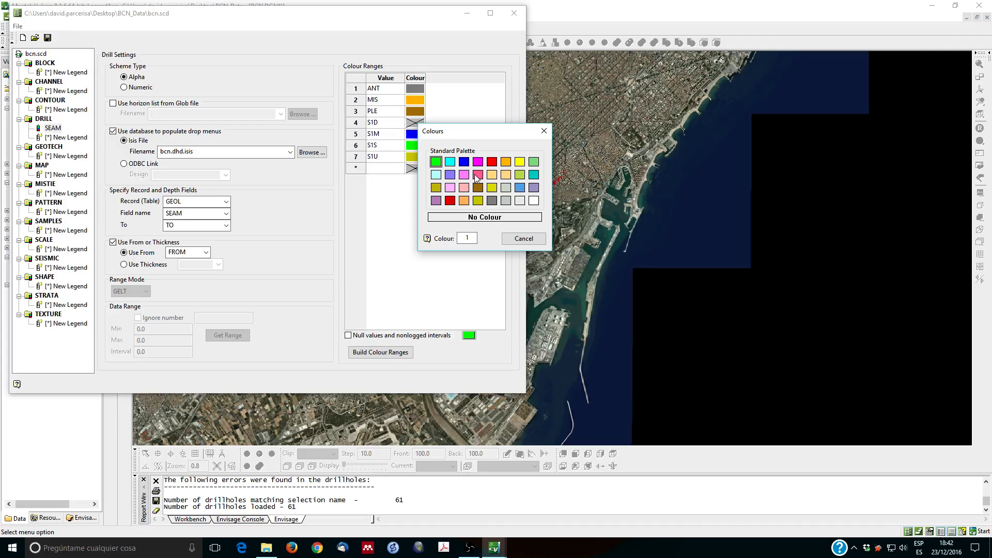
click(519, 162)
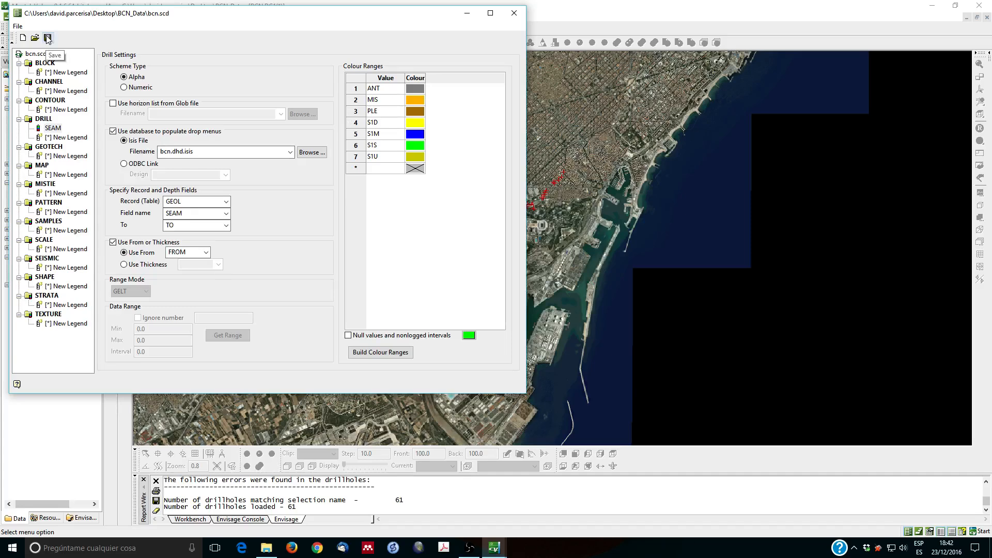
click(510, 18)
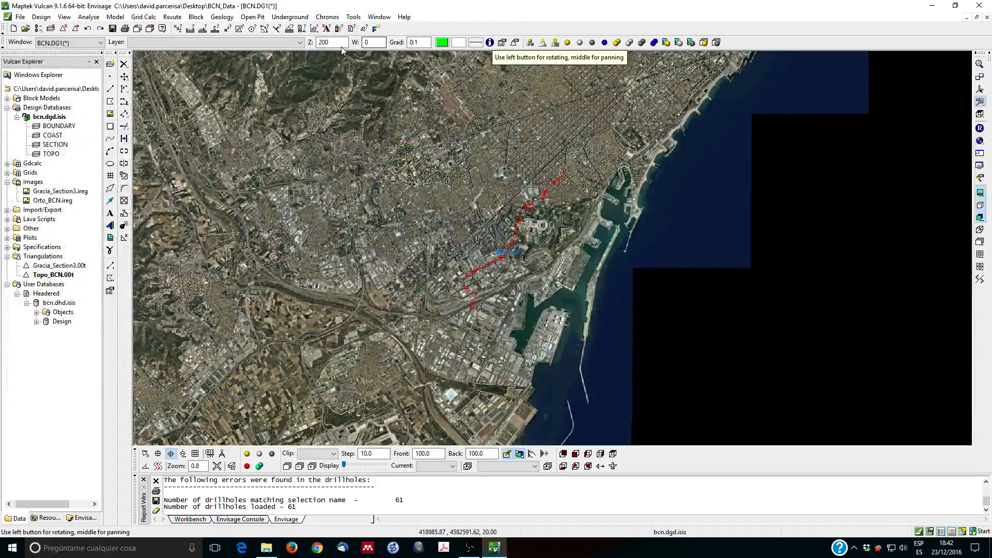
Step: Load the drillholes with the location-only display disabled, using the SEAM colour legend and a very thick solid line style
click(231, 17)
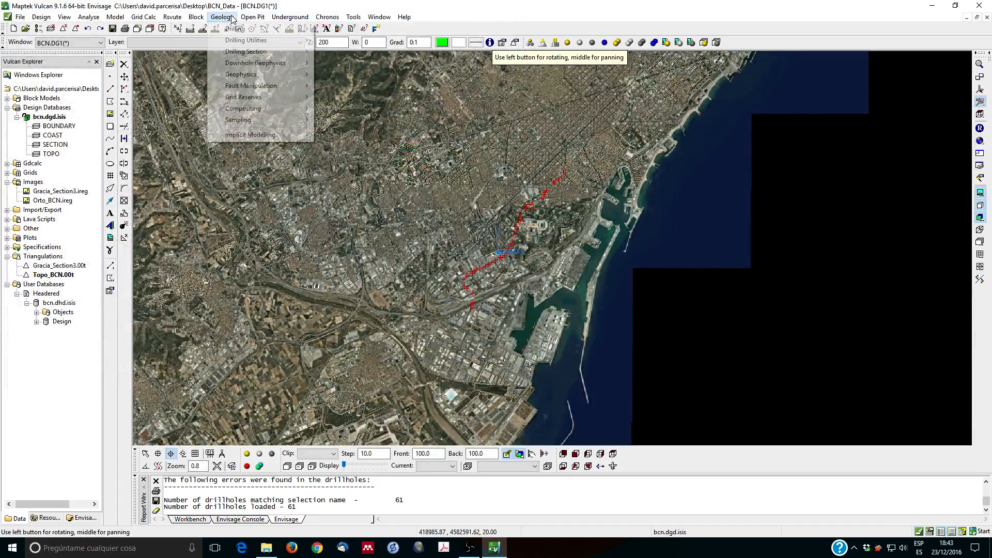
mouse_move(232, 29)
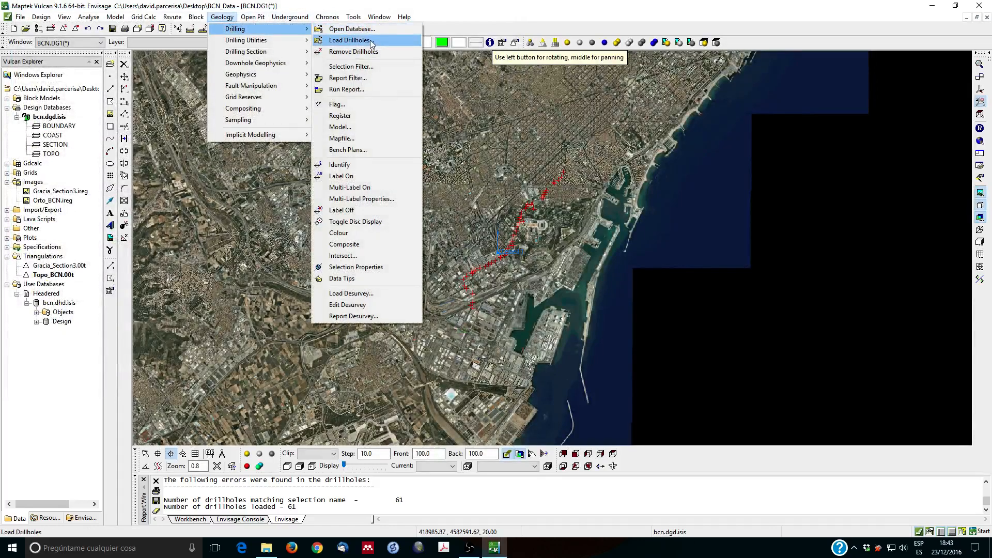
click(349, 40)
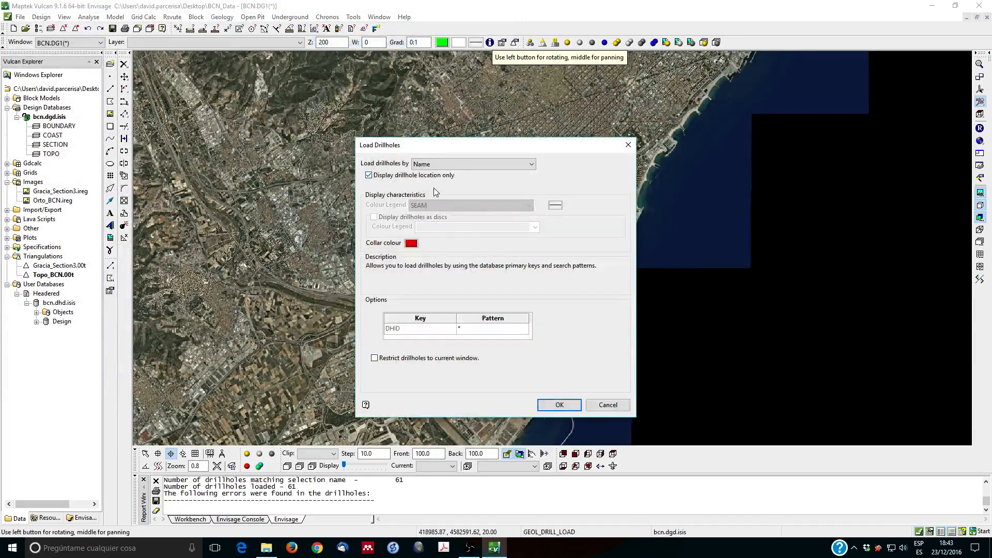
click(388, 177)
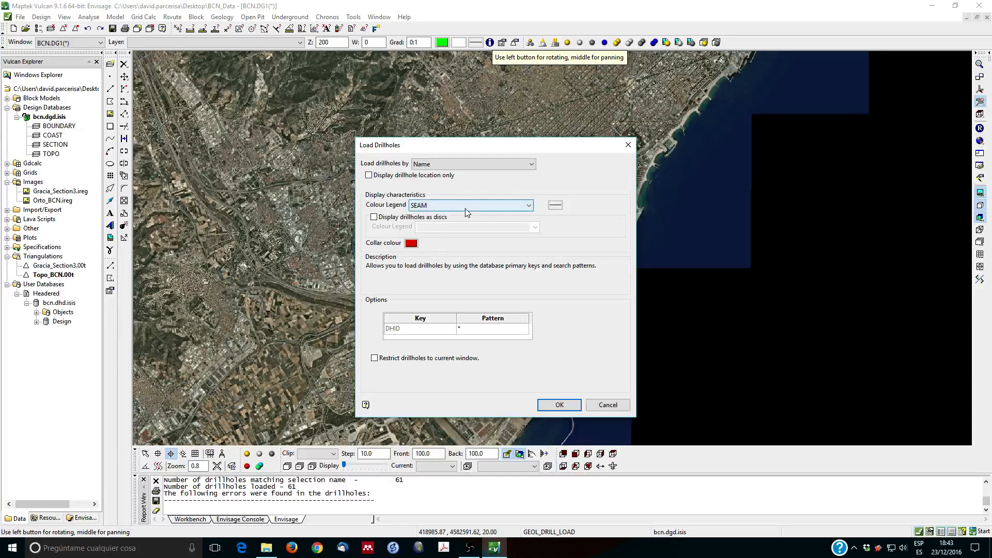
click(555, 205)
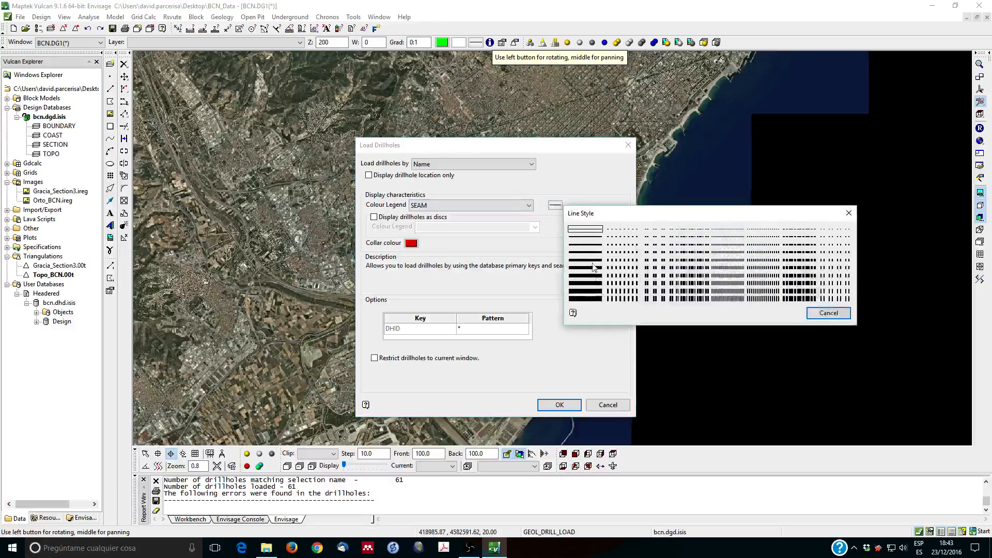
click(597, 295)
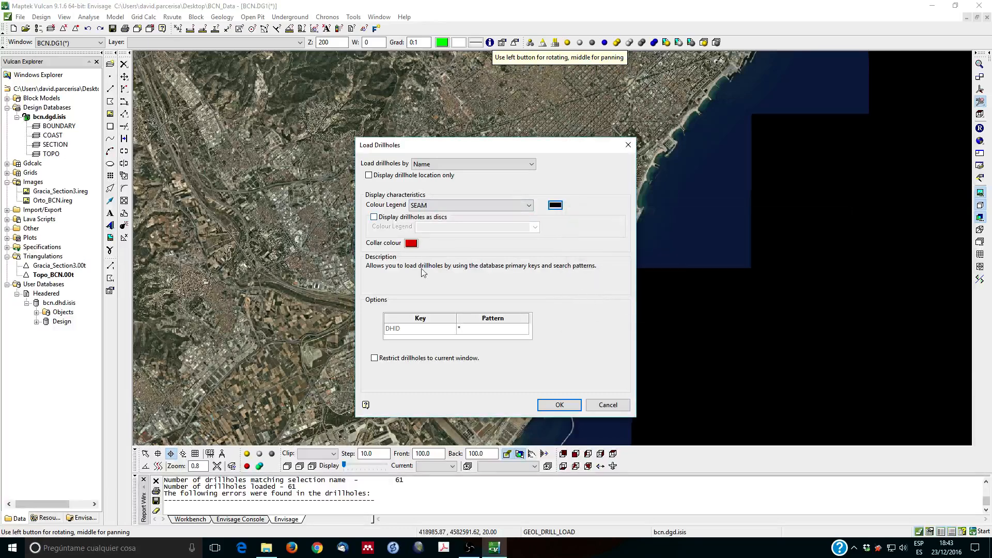
click(556, 205)
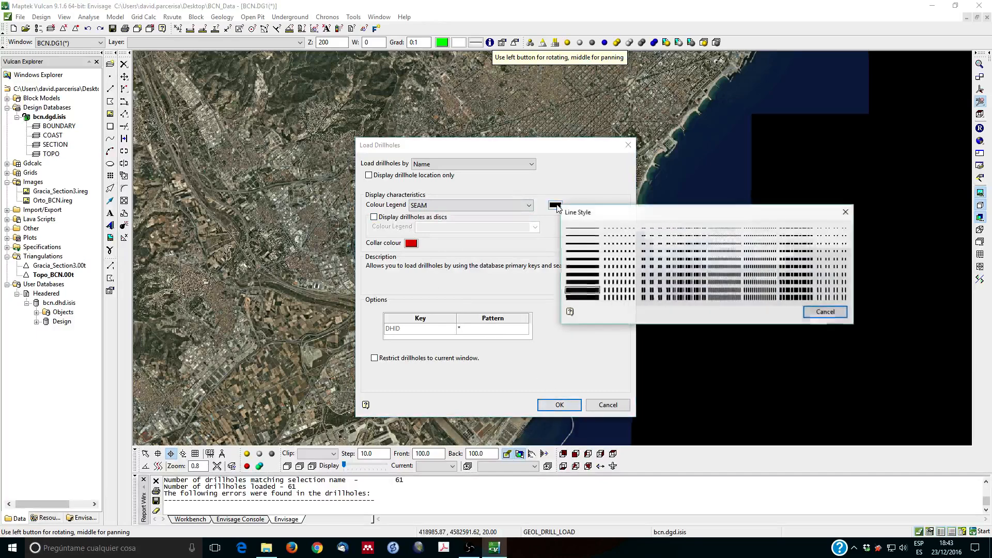
click(587, 293)
click(568, 403)
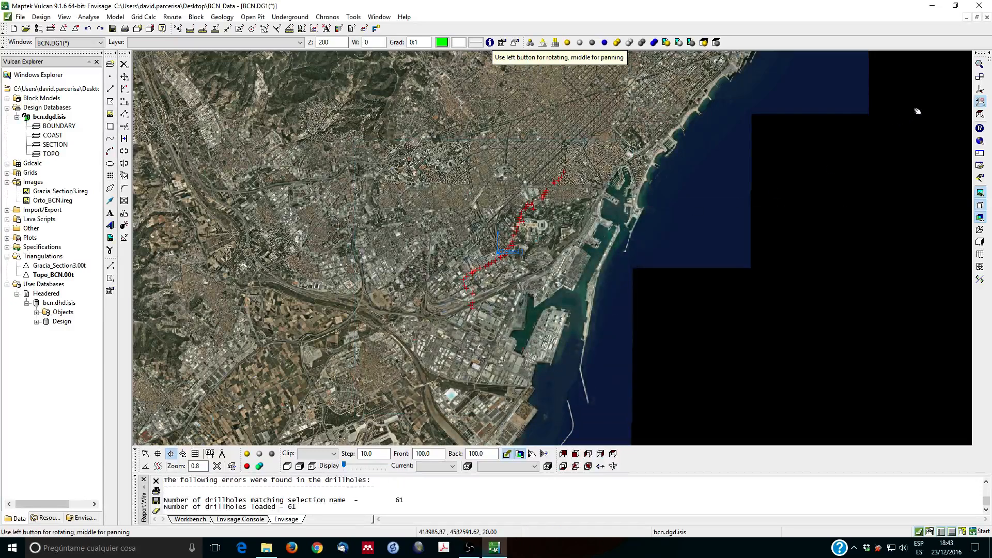
Step: Display the DRILL scheme's SEAM legend over the view, inspect the coloured drillholes against it in 3D, and close the legend
drag(525, 279, 534, 226)
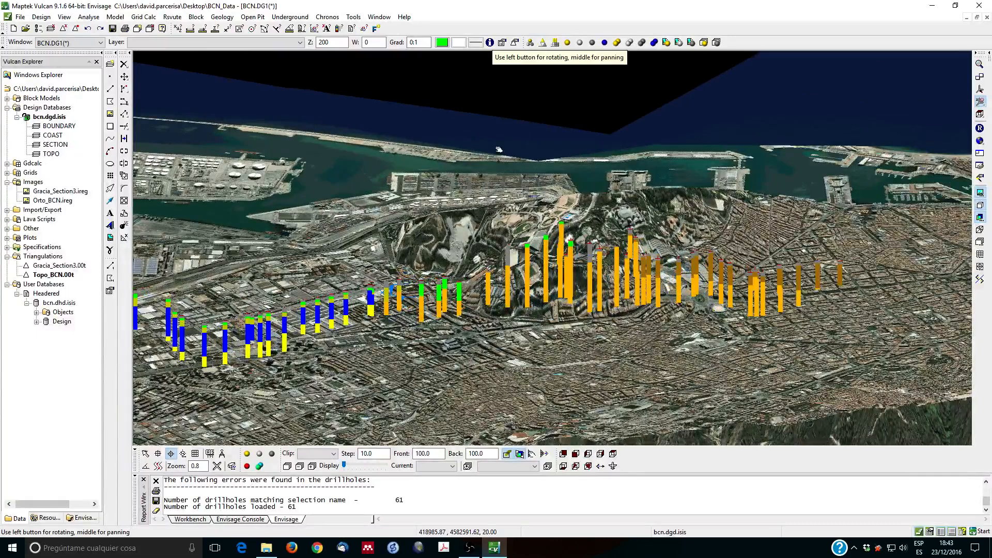
click(340, 29)
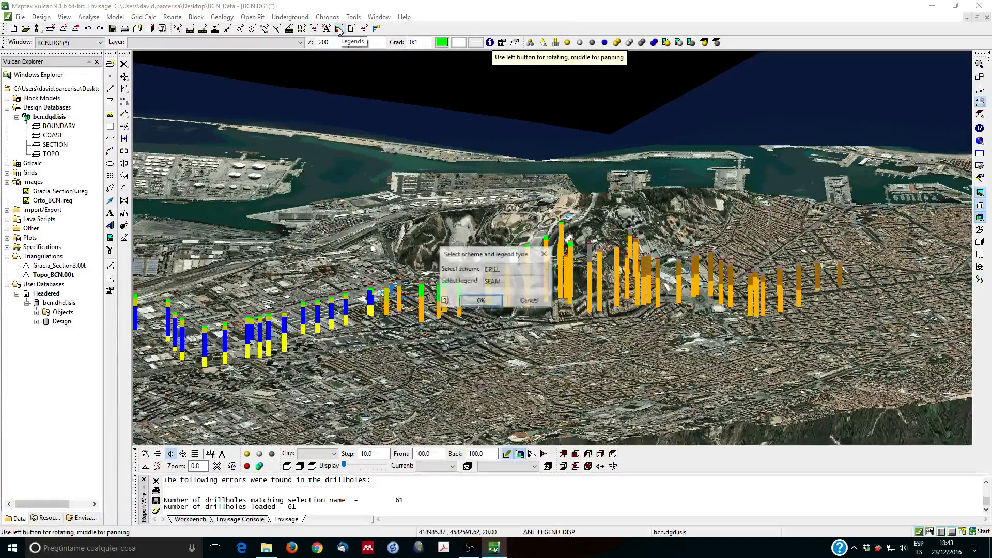
click(481, 300)
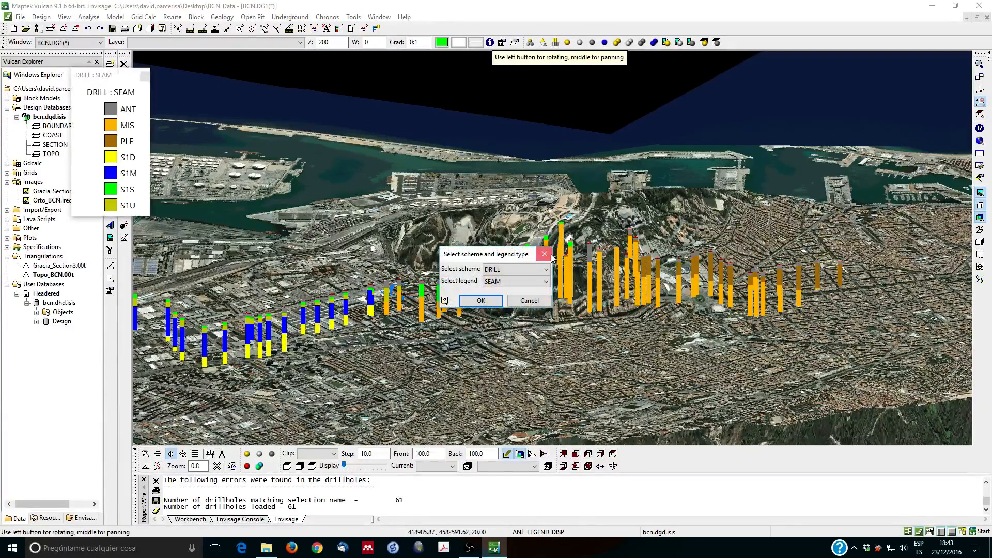
click(544, 254)
drag(208, 110, 264, 100)
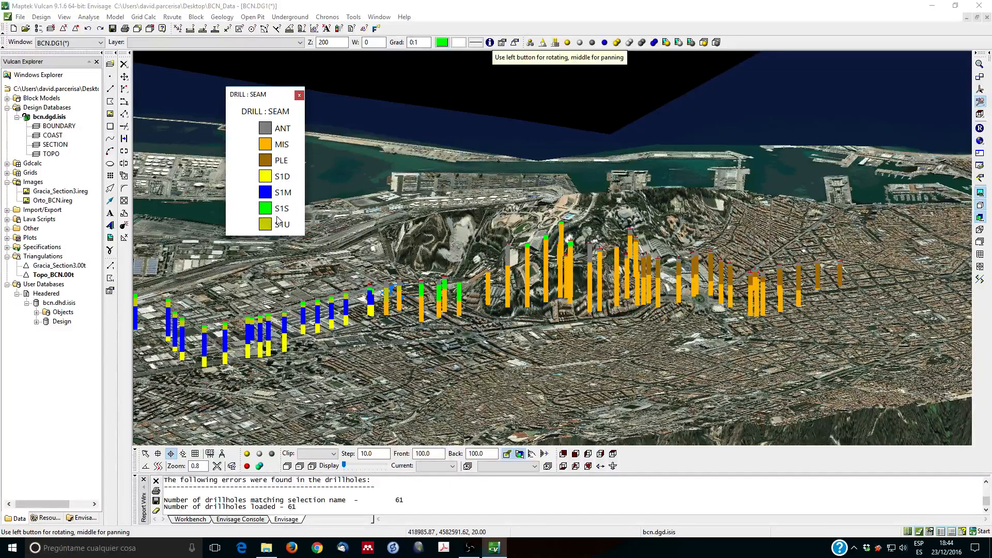
drag(405, 272, 331, 197)
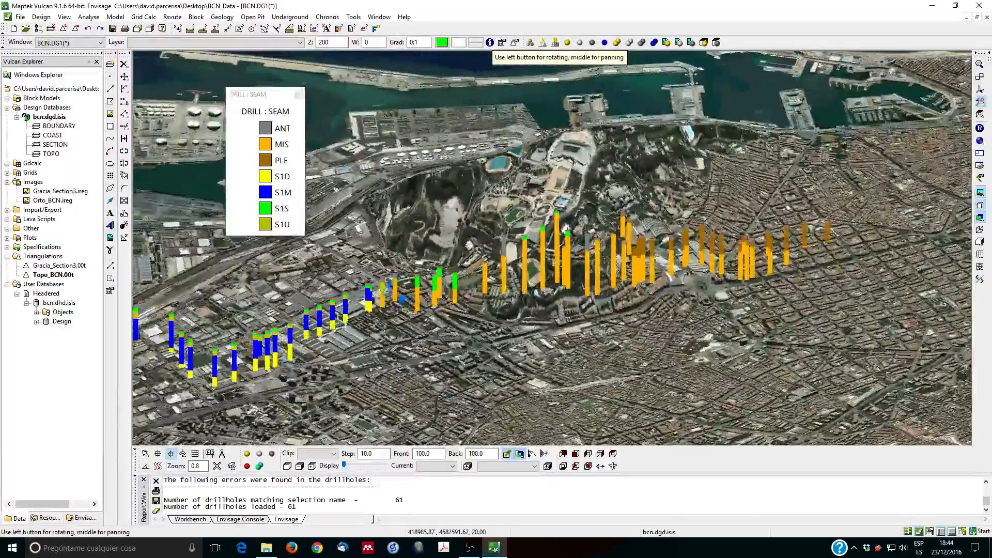
click(299, 95)
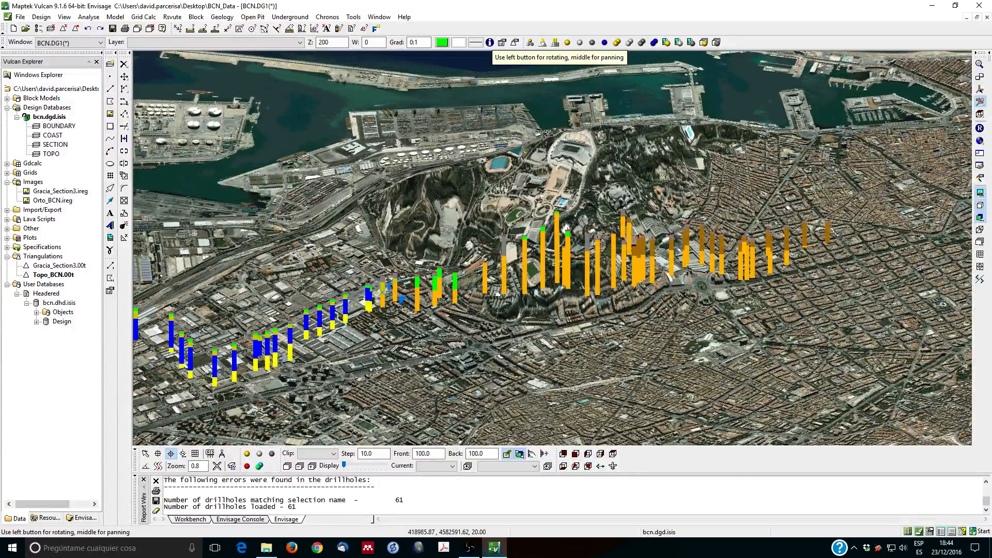
Step: Create another drill legend named SPT in the bcn.scd scheme file with the Legend Editor
mouse_move(627, 288)
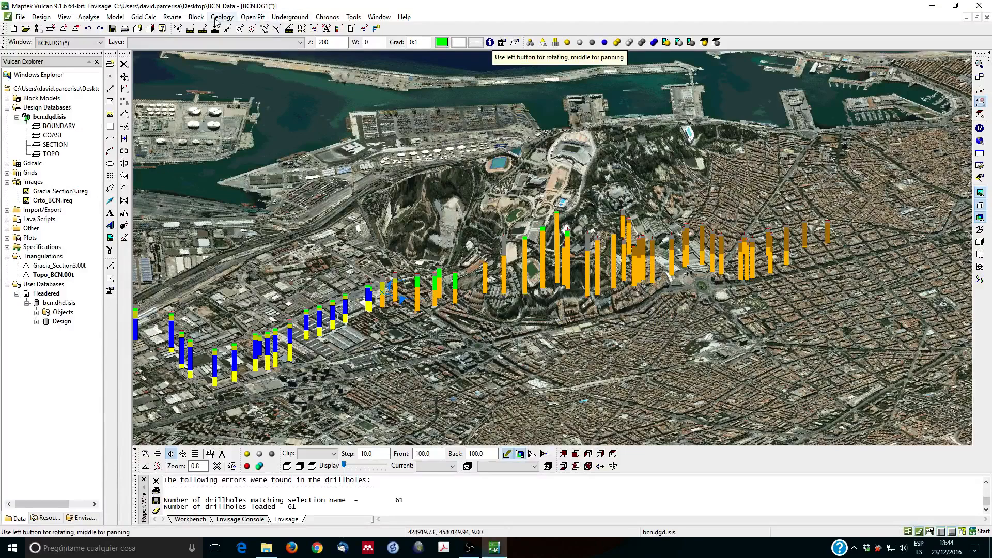
click(85, 18)
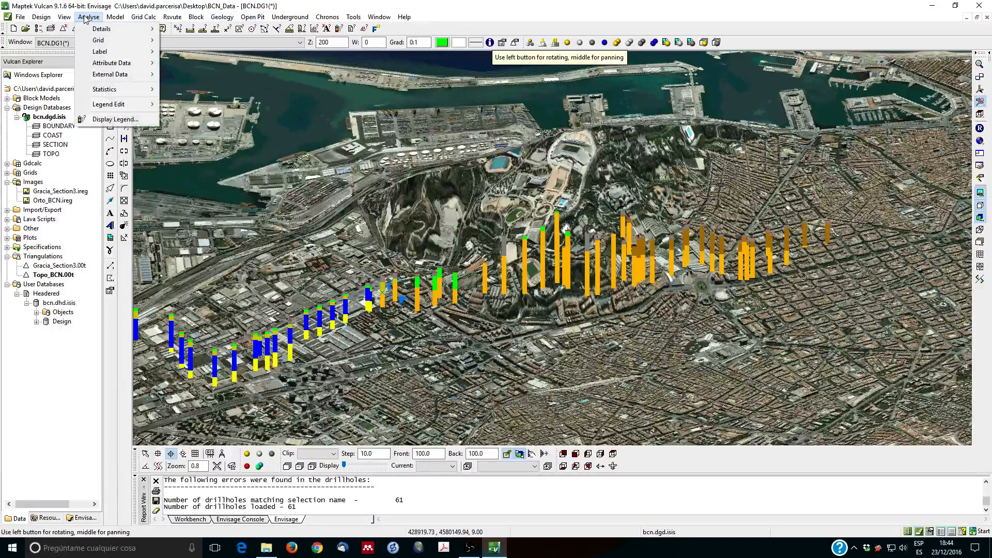
mouse_move(115, 105)
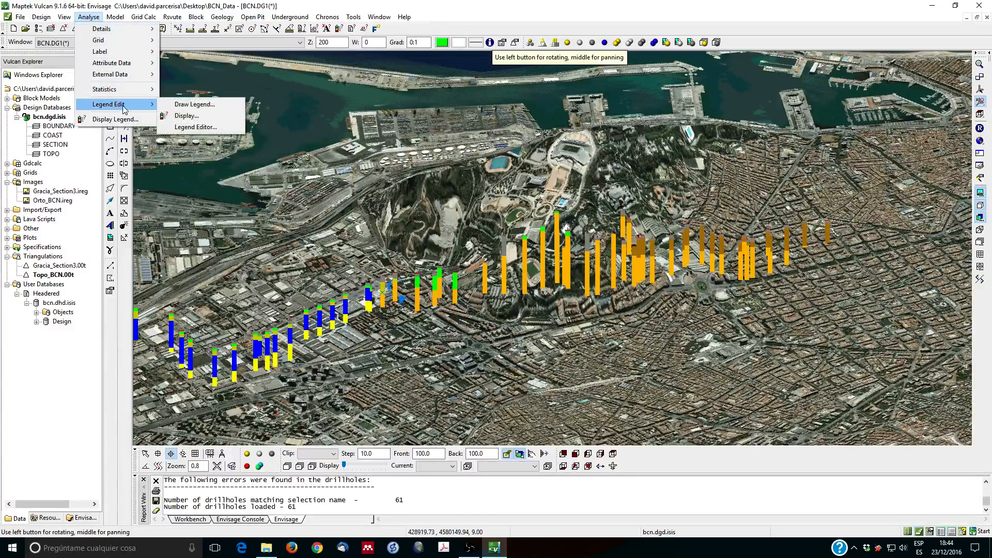
click(199, 127)
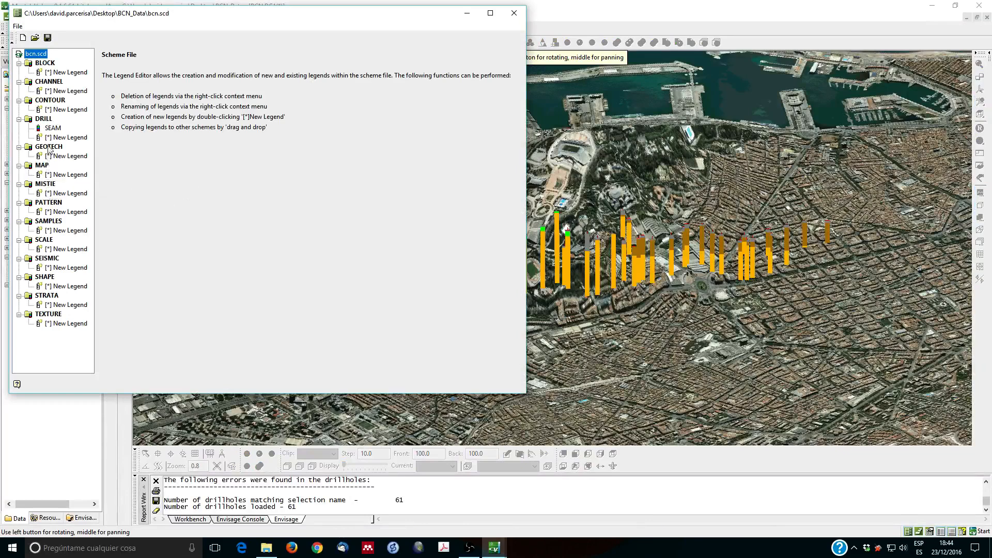
double_click(61, 137)
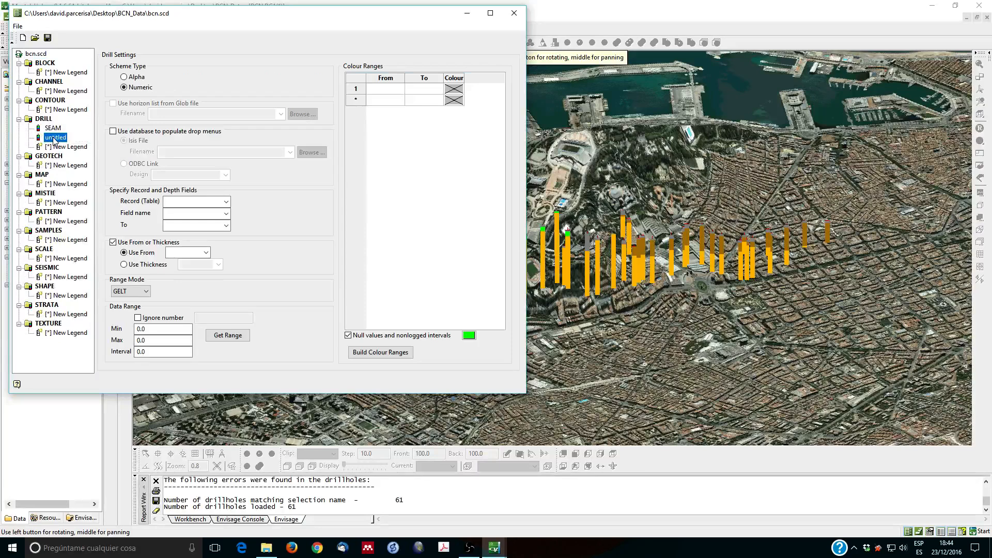
click(54, 138)
text(SPT)
key(Return)
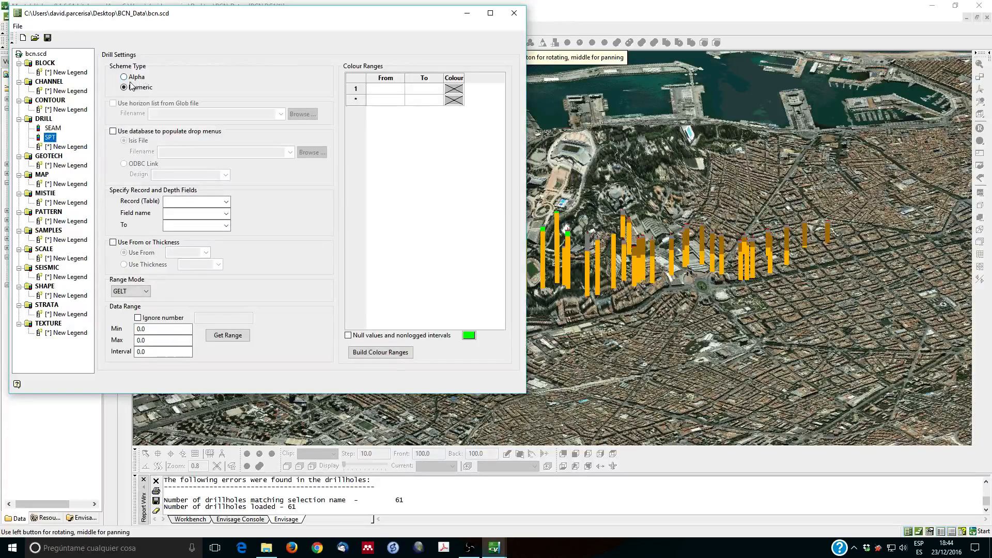
Step: Populate the SPT legend's drop menus from the Isis file bcn.dhd.isis
click(126, 132)
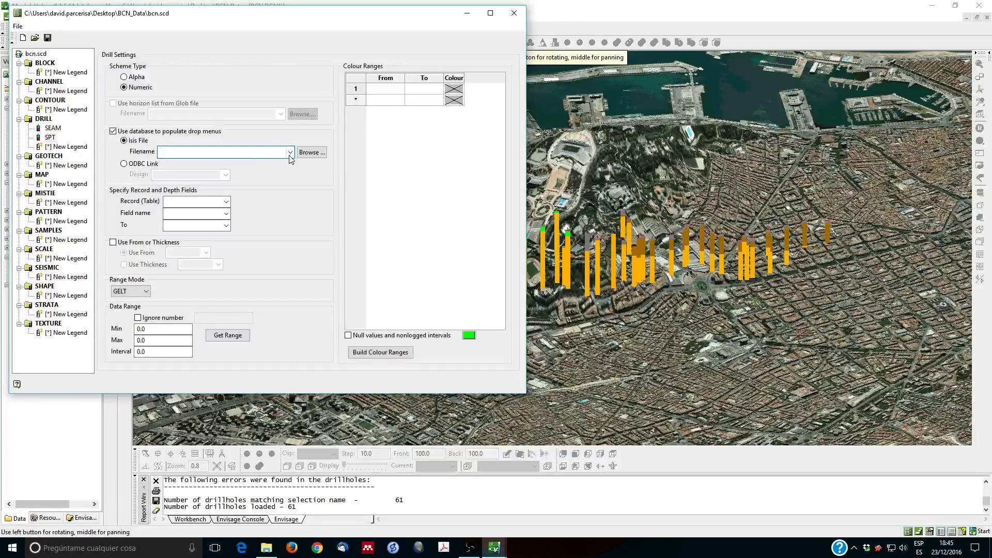
click(291, 151)
click(217, 161)
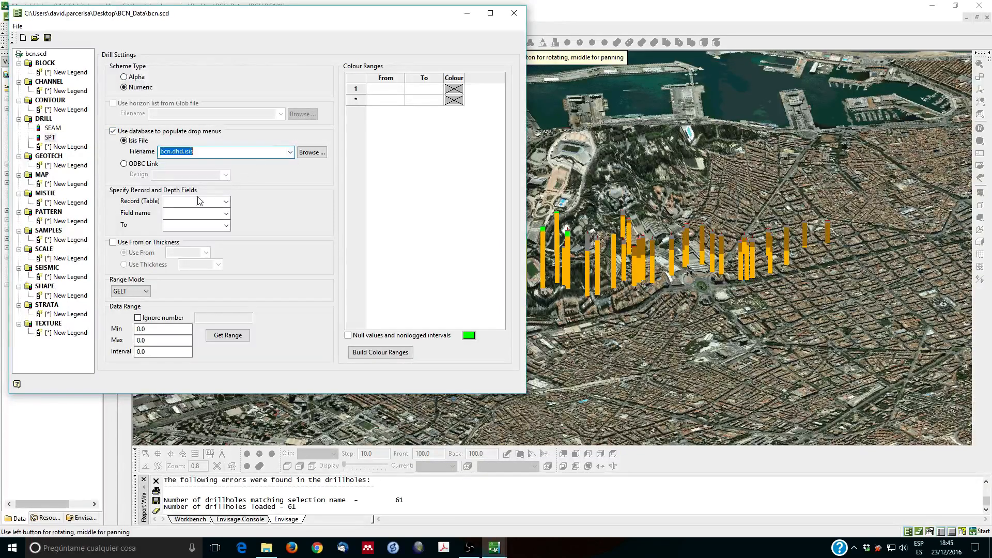
Step: Base the SPT legend on the ASSAY table's SPT field with TO depths, and enable the use of the FROM field
click(225, 202)
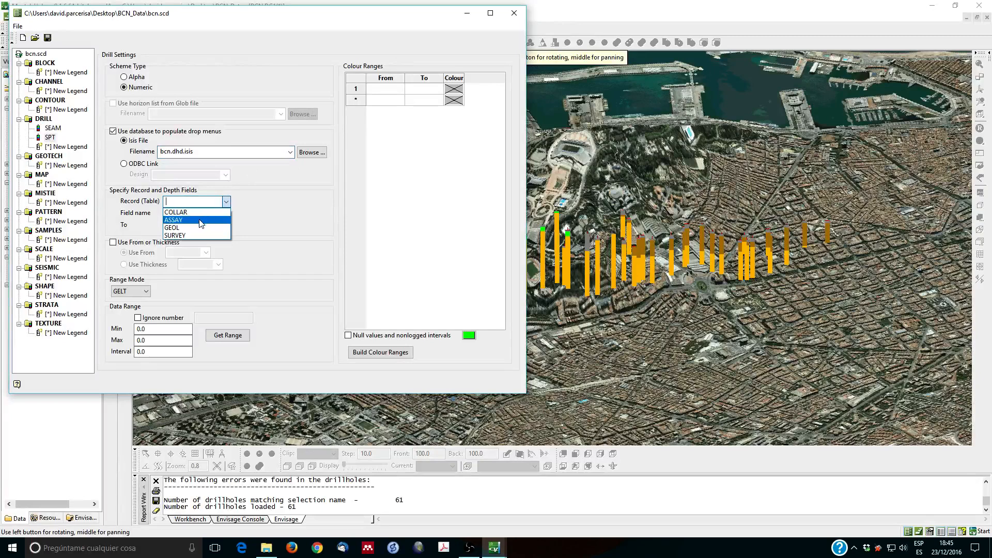
click(200, 220)
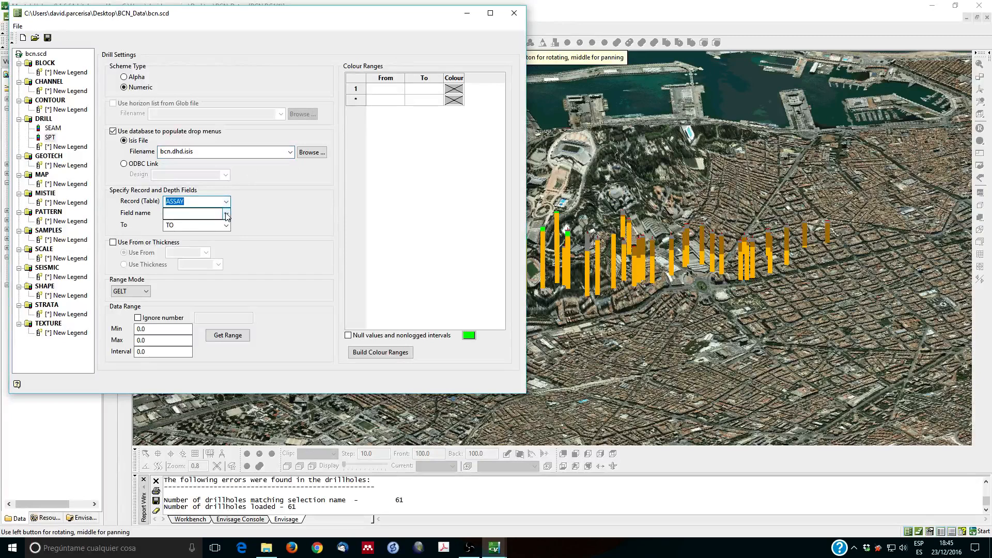
click(226, 213)
click(201, 247)
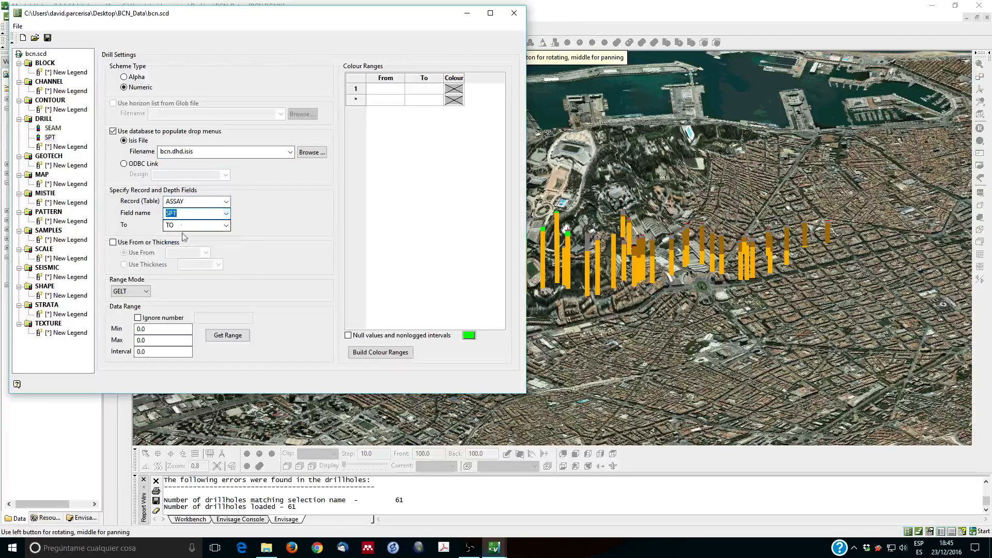
click(201, 255)
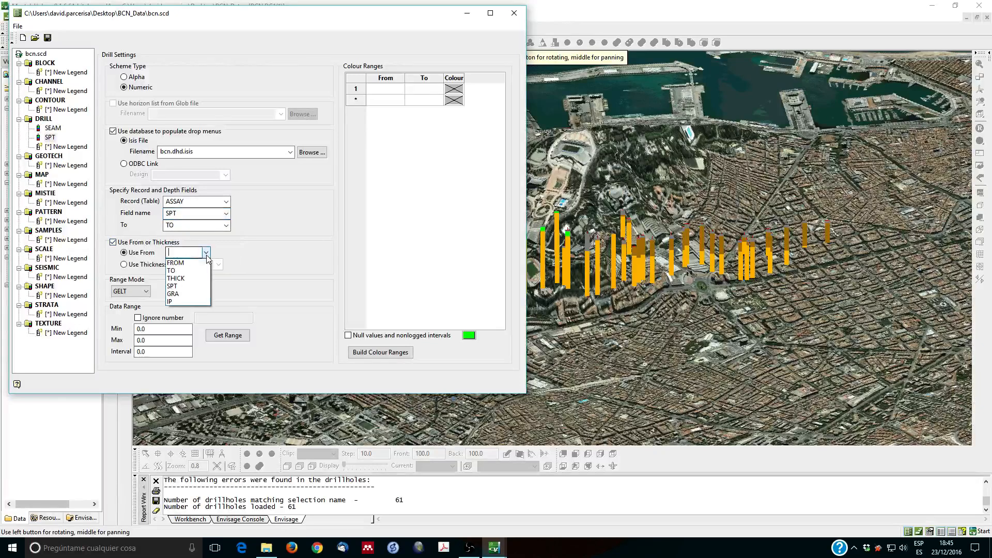
click(180, 263)
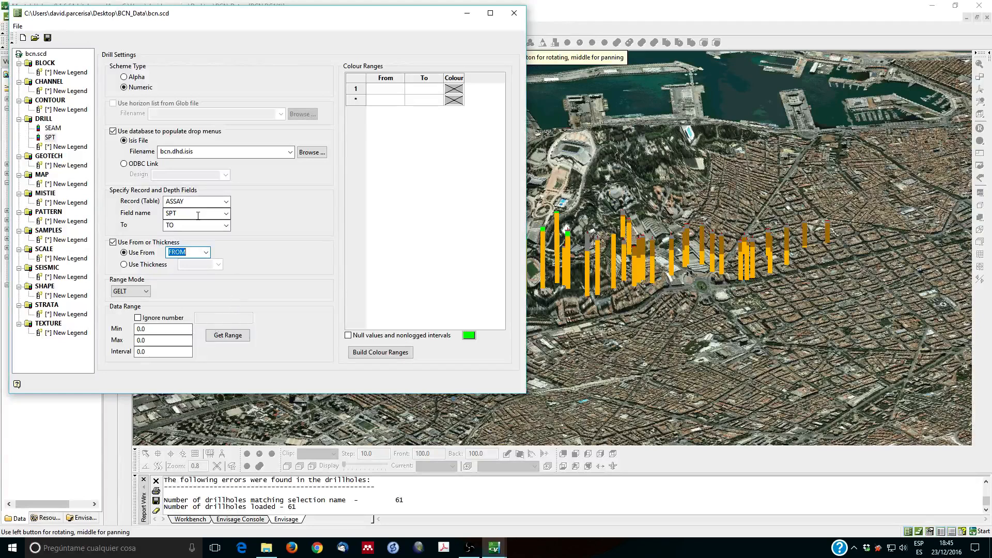
Step: Ignore the number -99 in the SPT legend's data range and get the range from the database
click(138, 319)
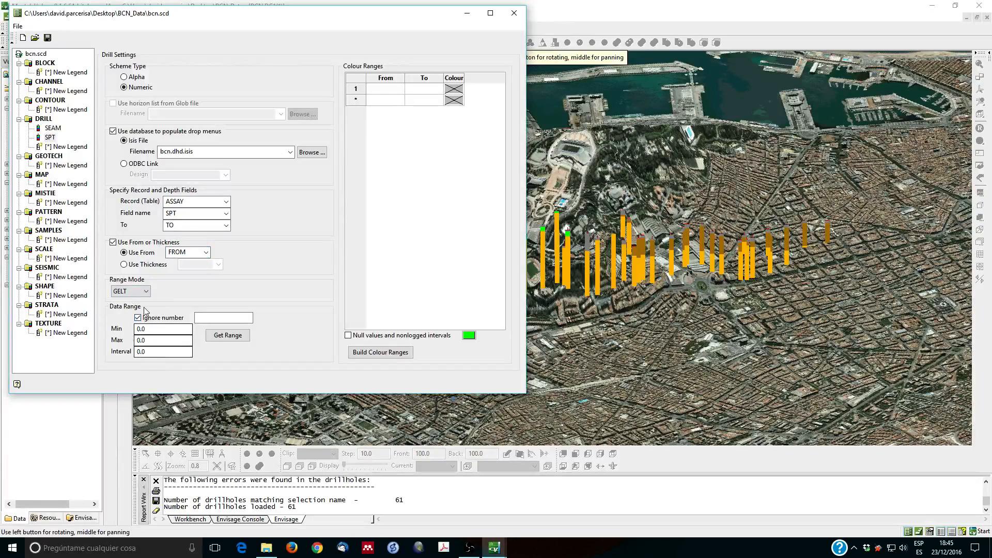
click(201, 318)
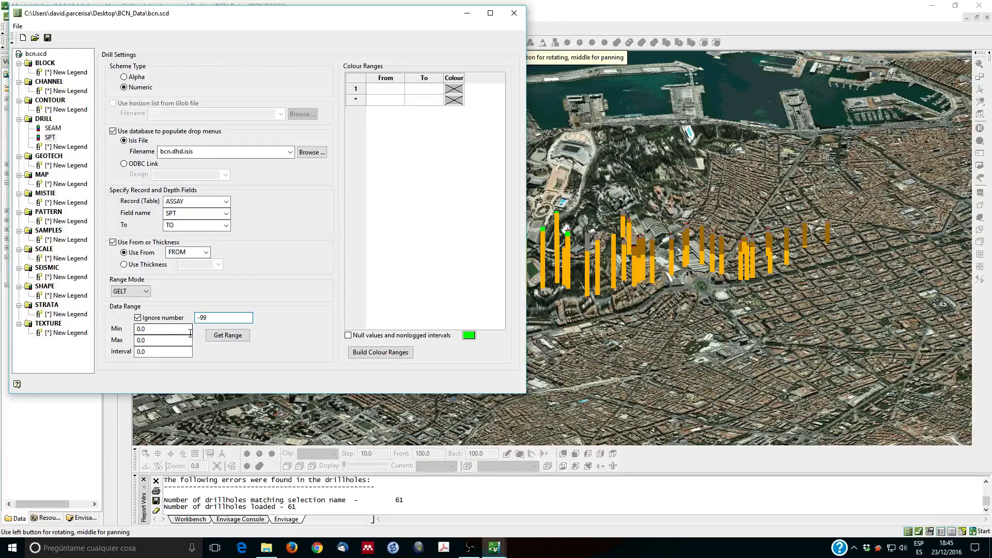
click(229, 340)
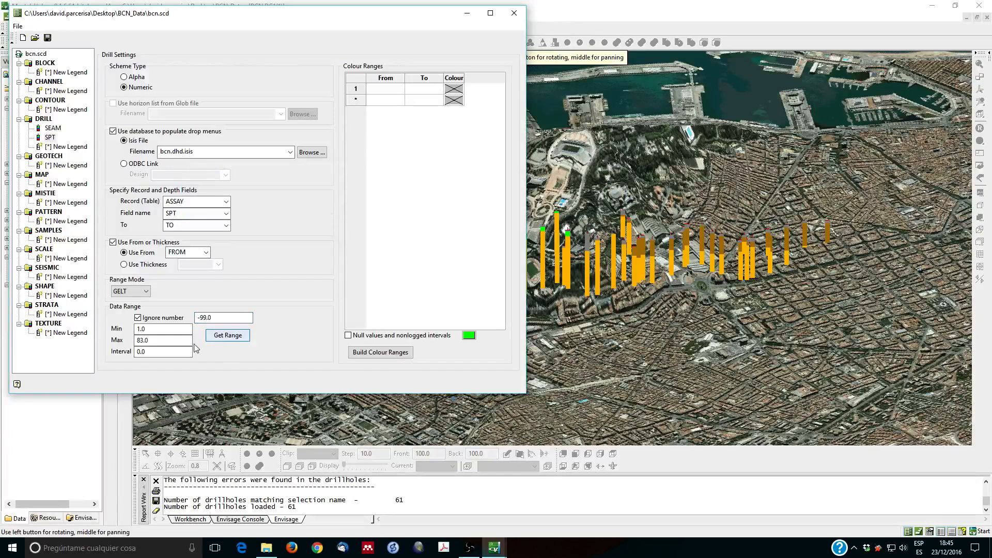
Step: Set the SPT data range to minimum 0, maximum 100 and interval 20, and build the colour ranges
click(158, 340)
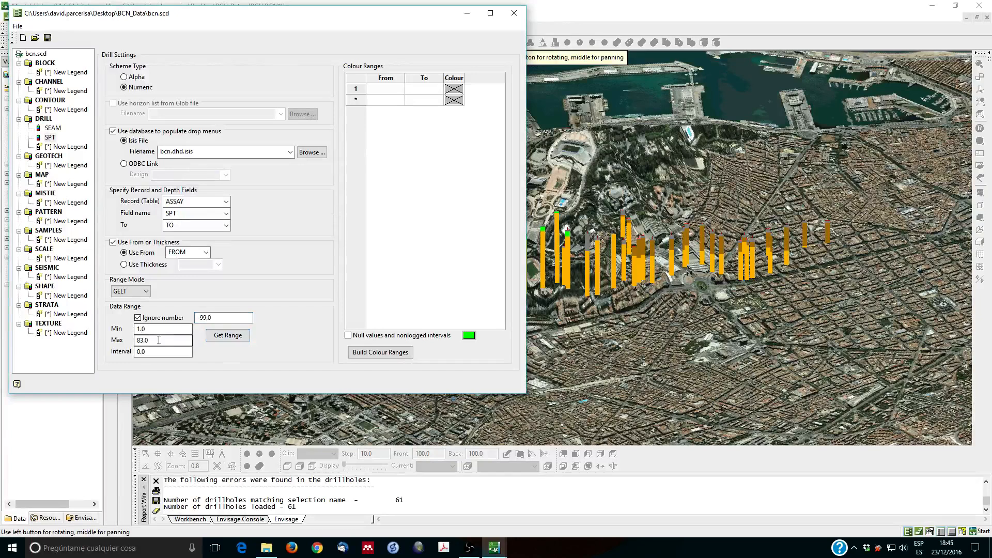
click(159, 331)
click(159, 340)
click(159, 353)
drag(151, 329, 124, 343)
text(0)
text(1)
drag(165, 351, 116, 352)
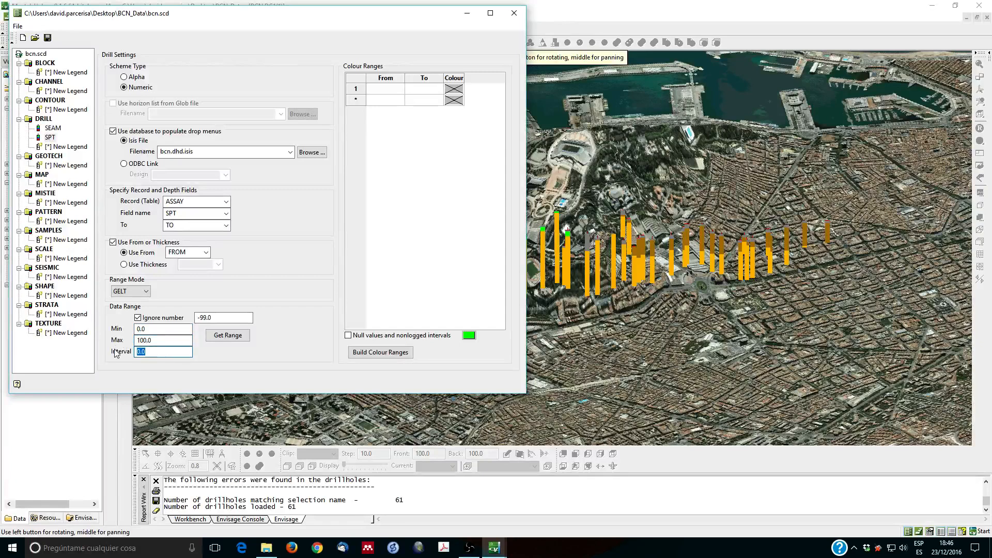
text(20)
click(376, 353)
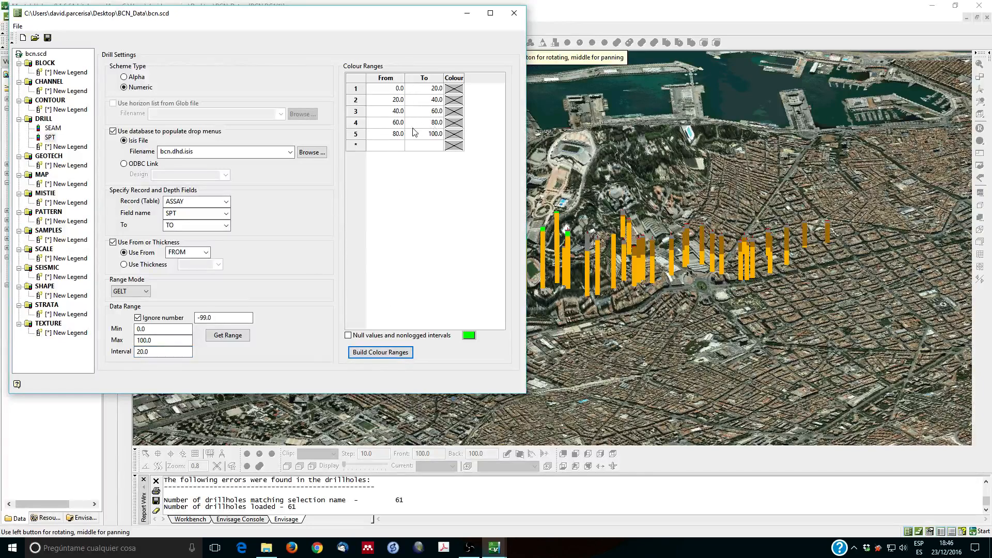
Step: Colour the SPT ranges 0–20 blue, 20–40 light cyan, 40–60 yellow, 60–80 orange and 80–100 red
click(455, 91)
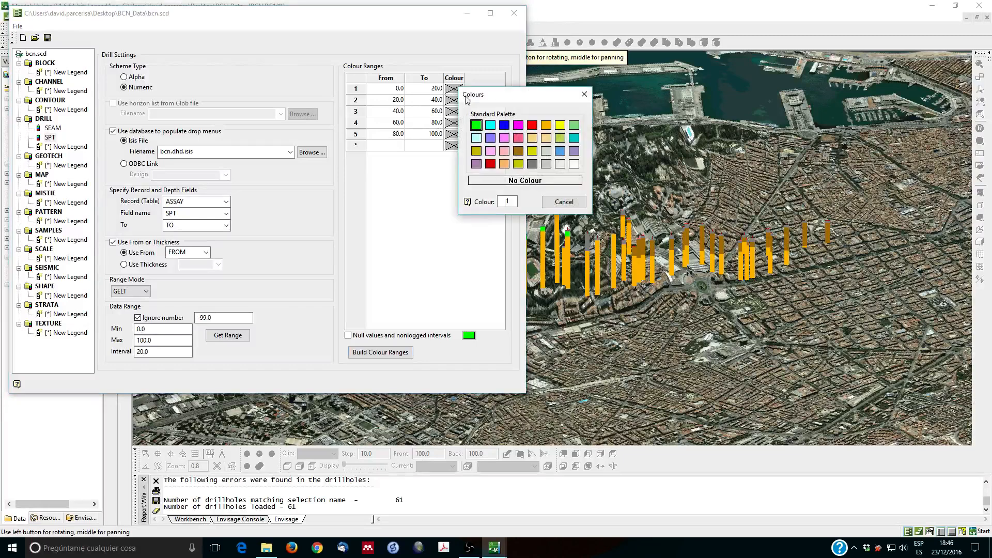
click(506, 127)
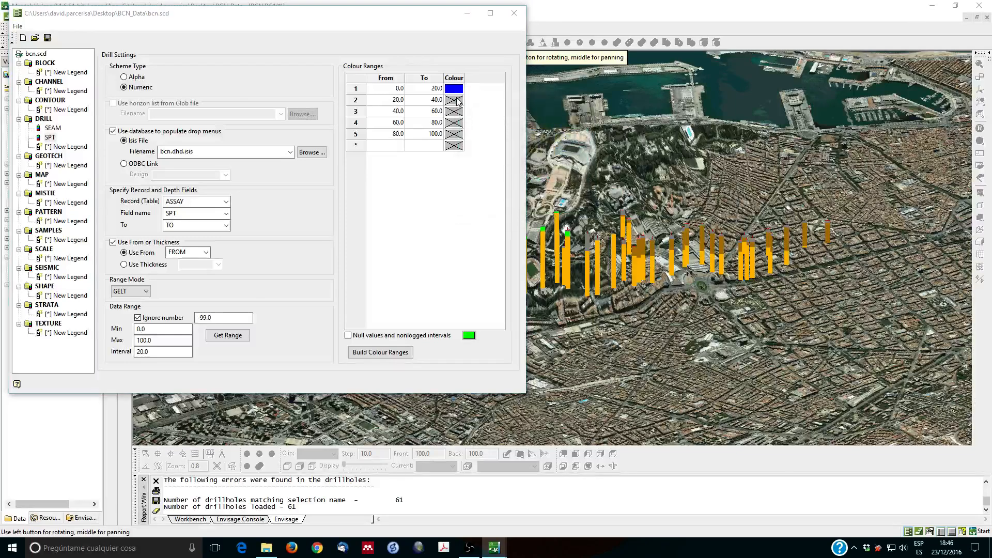
click(457, 101)
click(481, 148)
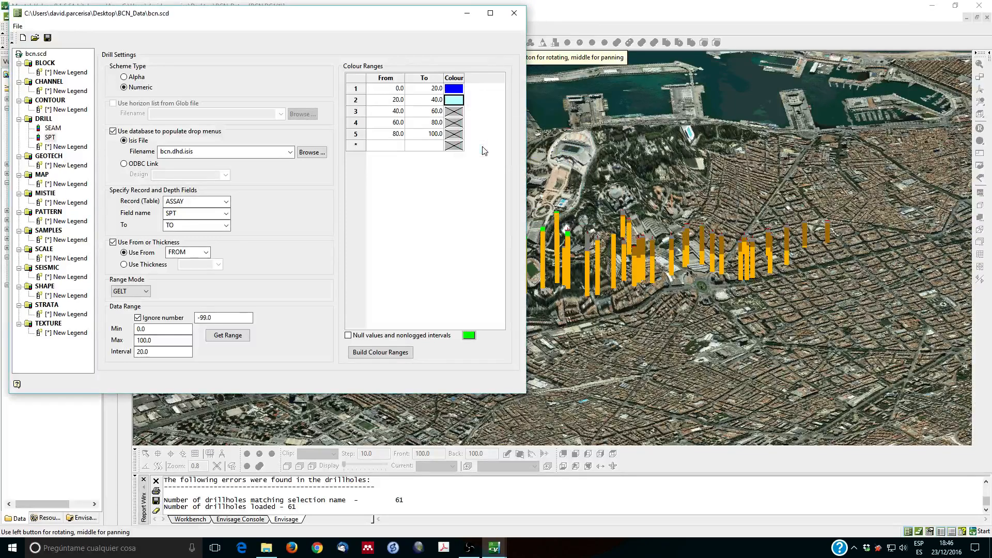
click(453, 111)
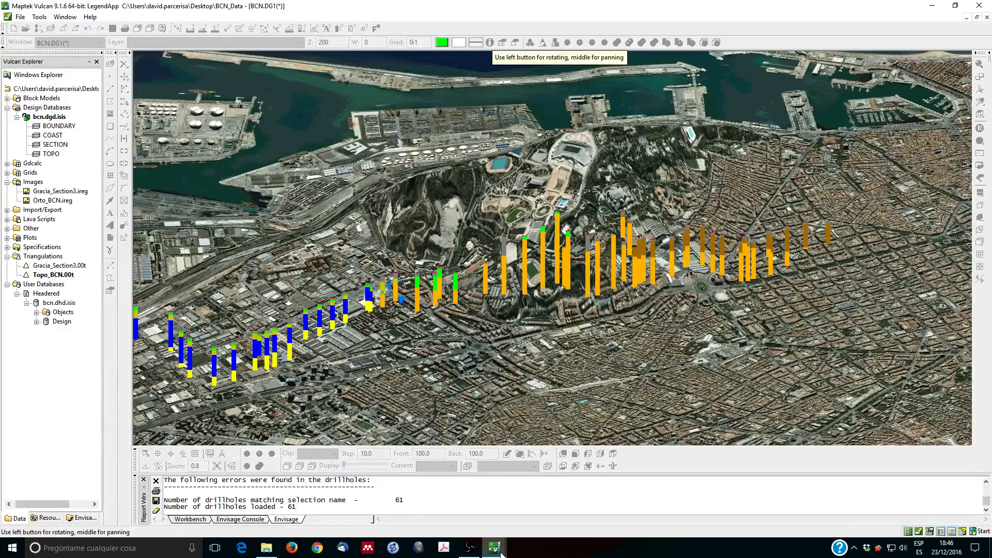
mouse_move(494, 549)
click(550, 496)
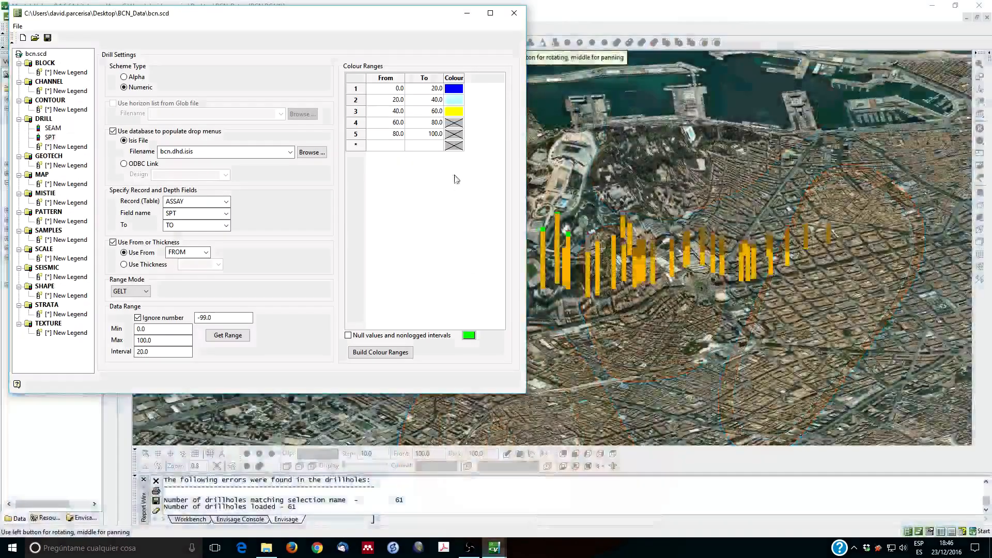
double_click(457, 125)
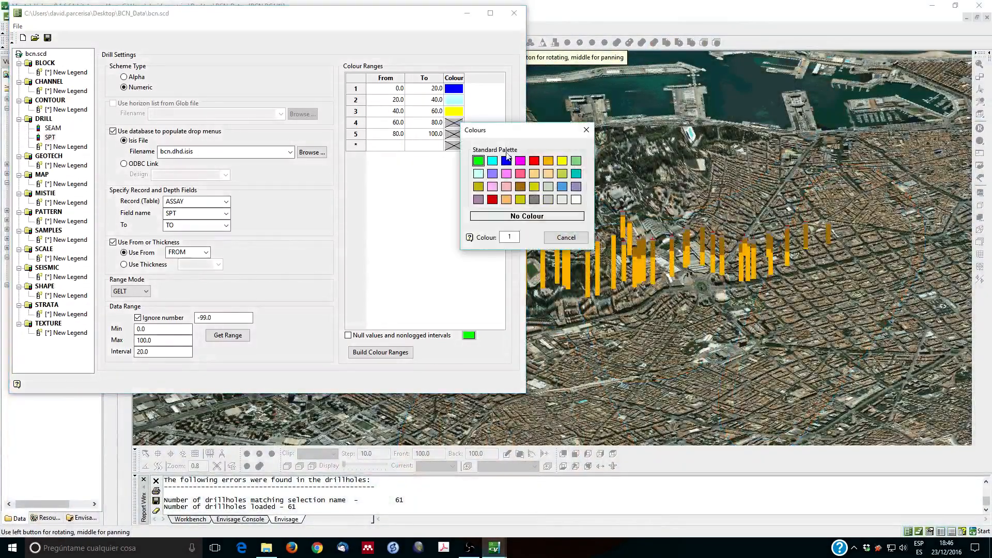
click(548, 161)
double_click(457, 137)
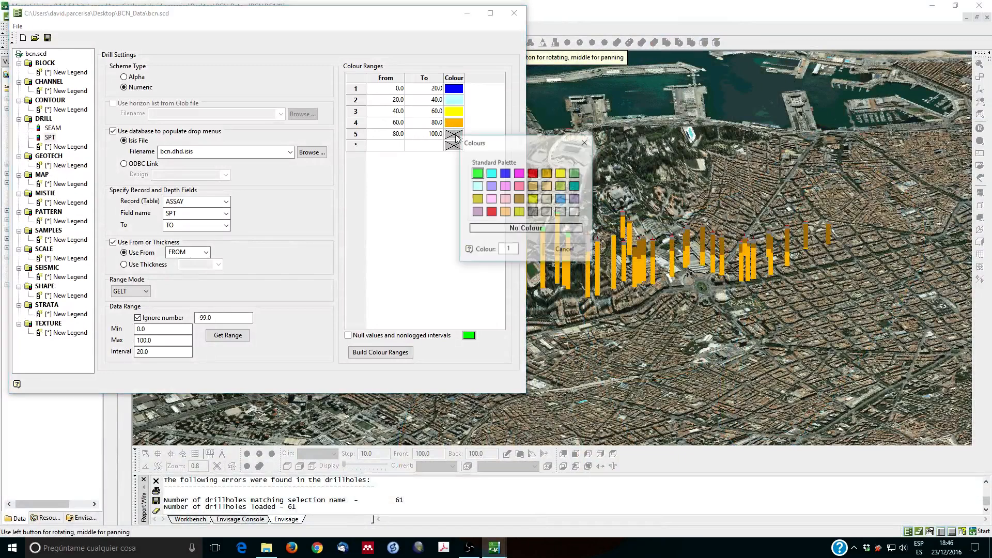
click(533, 174)
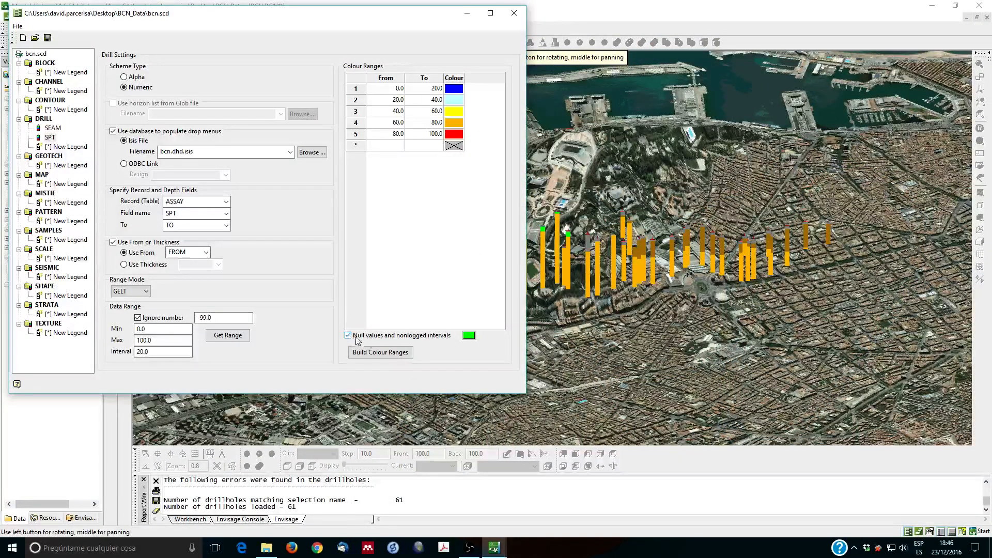
Step: Include null values and nonlogged intervals in white, and save the bcn.scd scheme before closing the Legend Editor
click(469, 336)
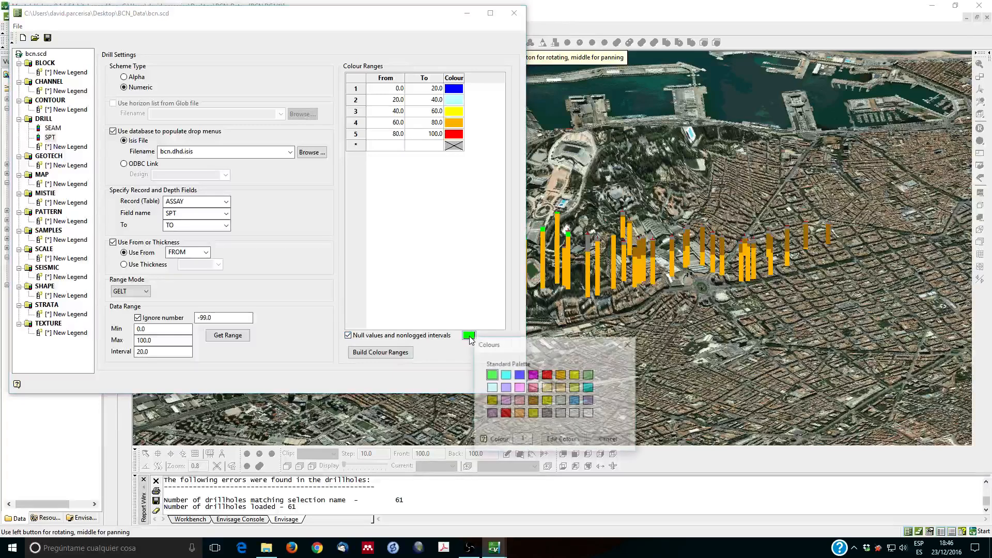
click(592, 415)
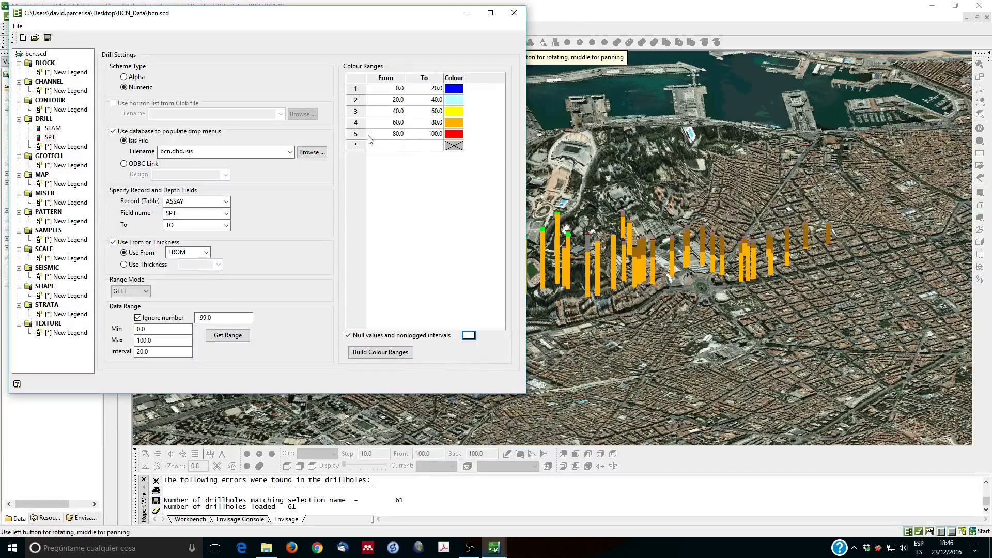
click(47, 38)
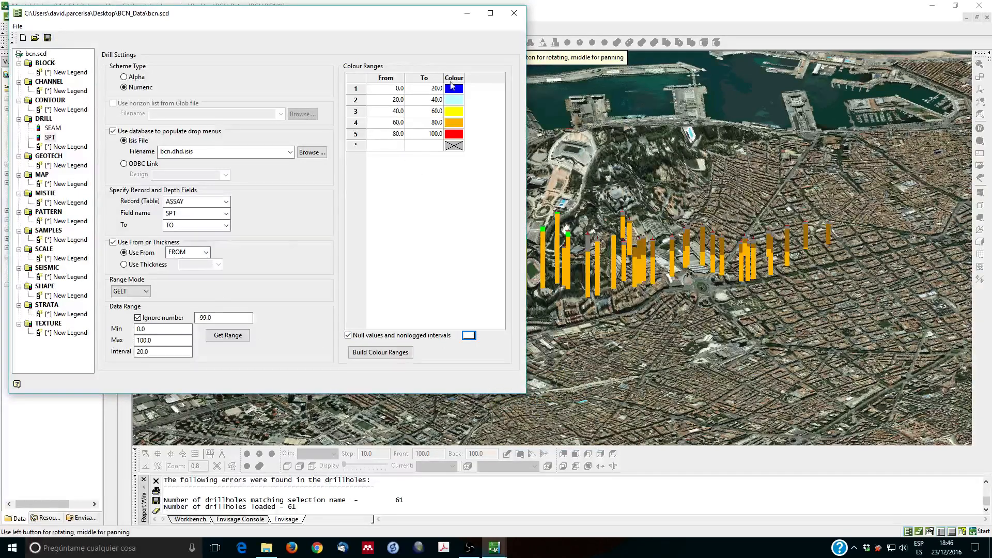
click(514, 14)
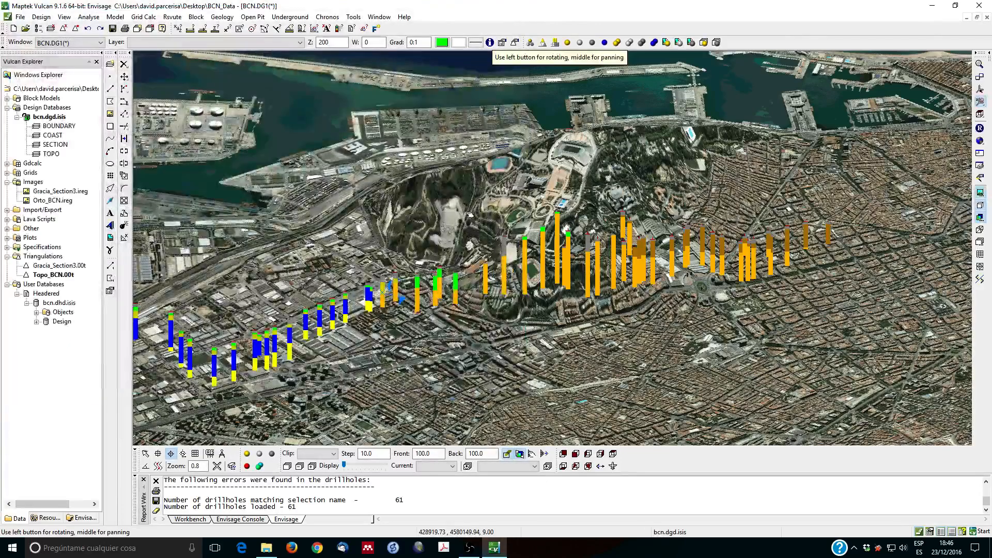
Step: Remove the loaded SEAM-coloured drillholes from the view
click(222, 18)
mouse_move(235, 29)
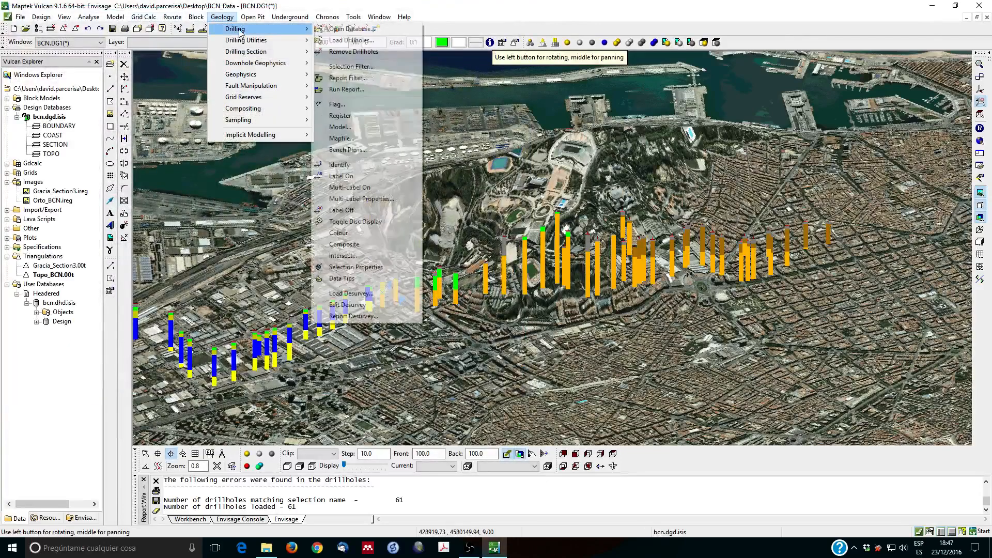
click(353, 51)
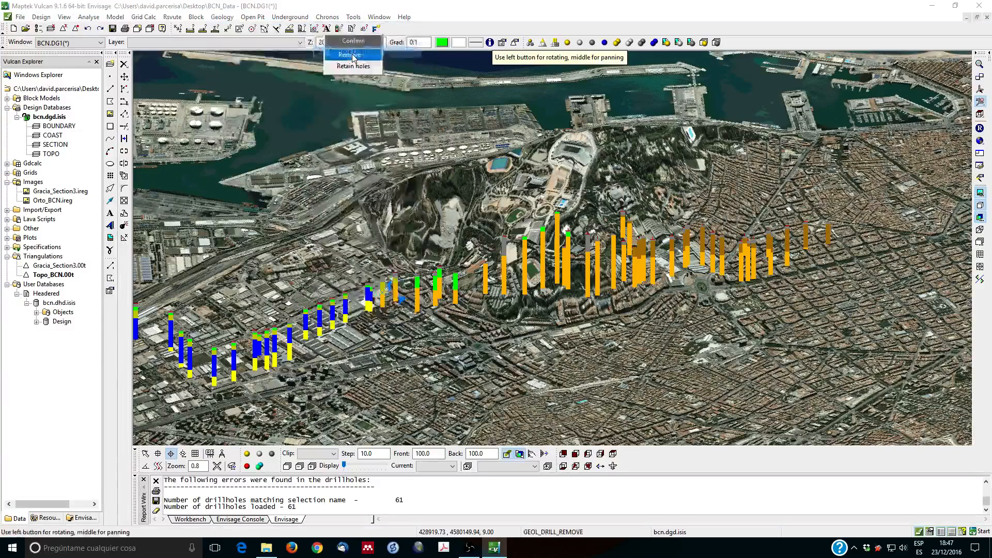
click(355, 65)
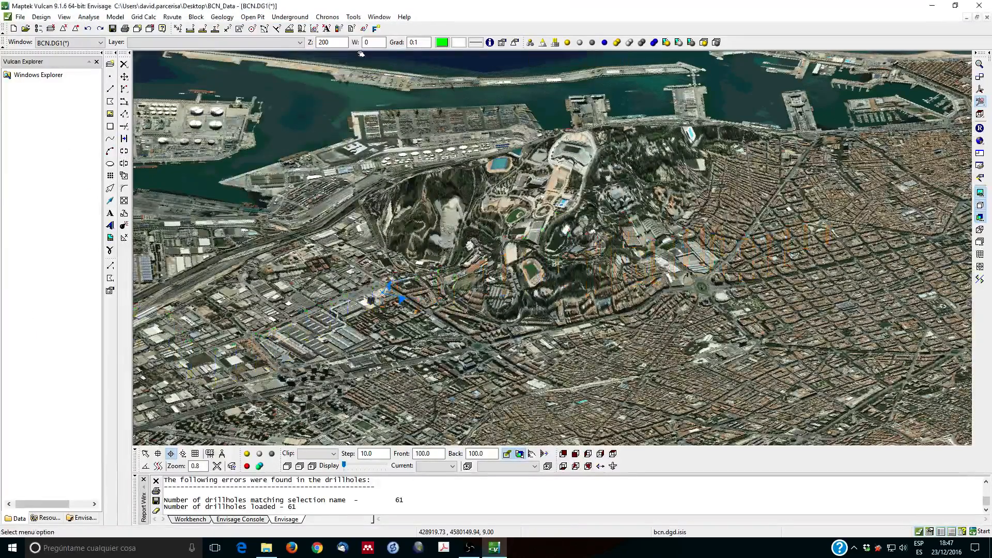
Step: Load all drillholes by name with the SPT colour legend
click(221, 17)
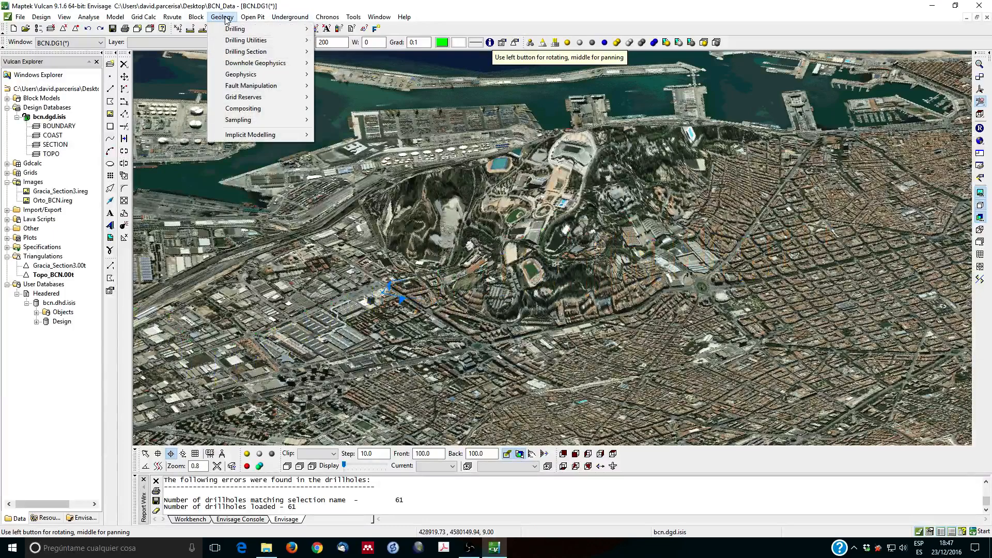
mouse_move(235, 29)
click(351, 40)
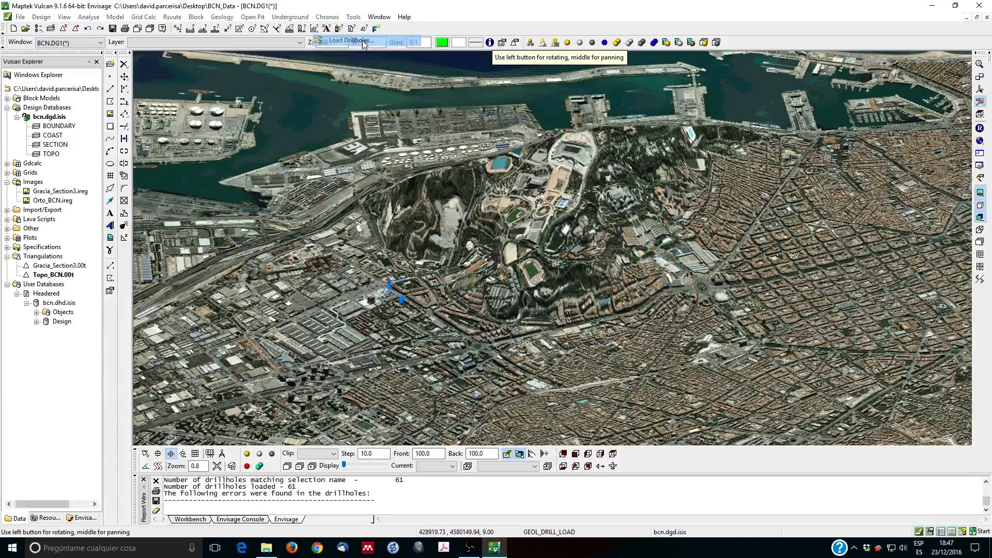
click(472, 207)
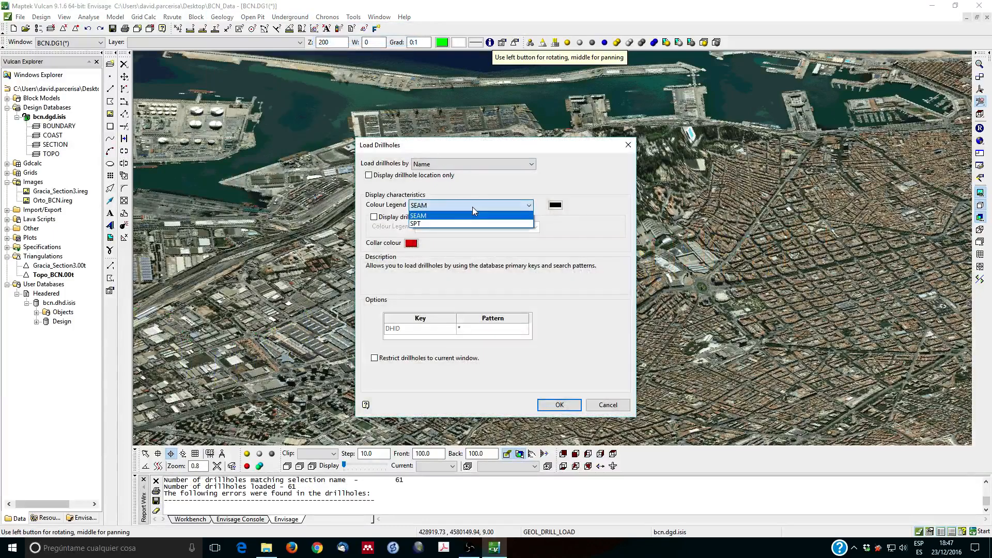
click(468, 224)
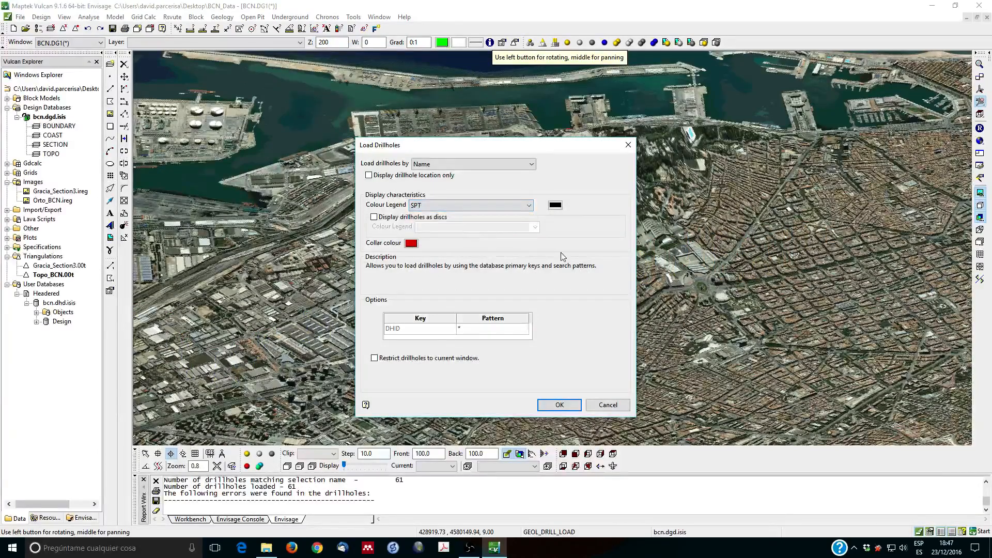
click(559, 404)
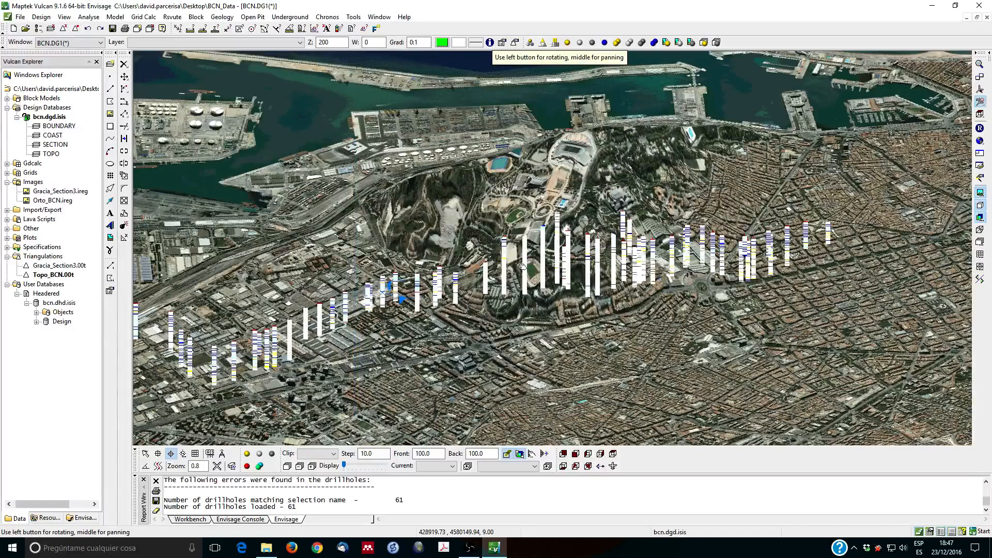
Step: Display the DRILL scheme's SPT legend over the close-up view of the drillholes
scroll(522, 266, up, 10)
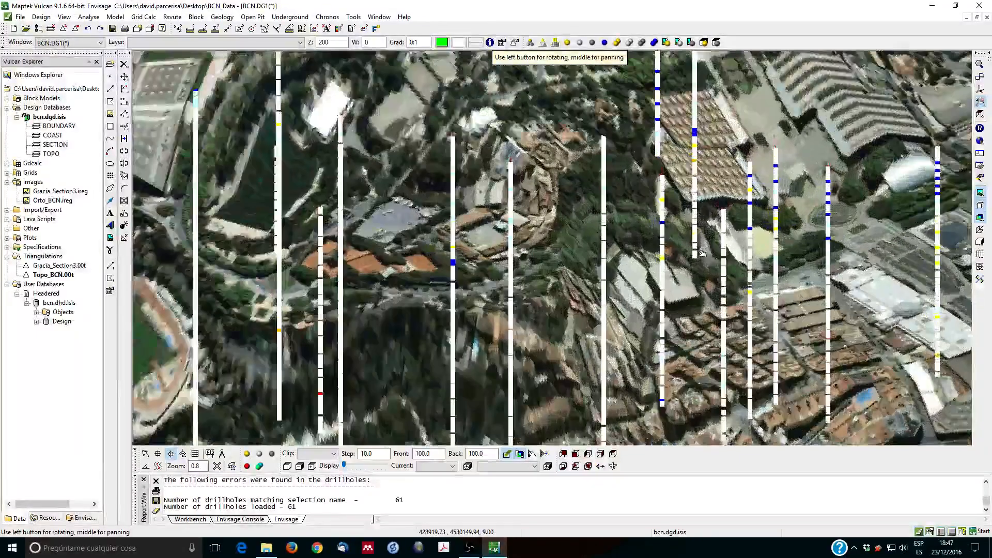
scroll(694, 255, up, 4)
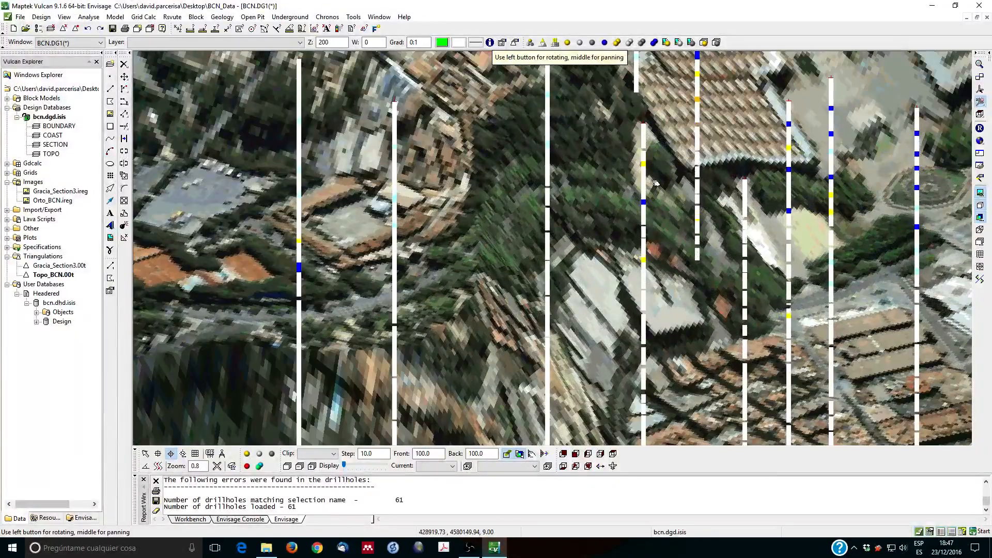
click(339, 28)
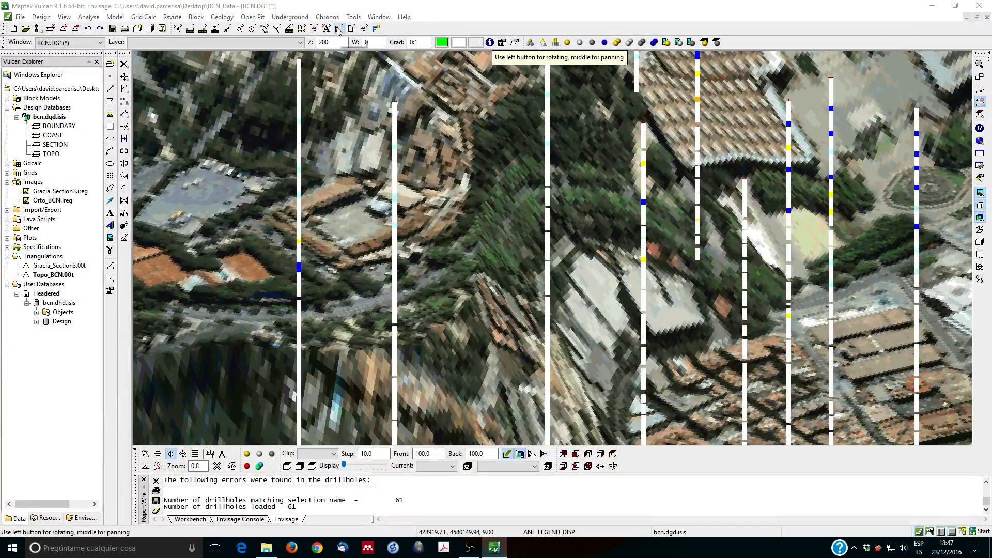
click(545, 281)
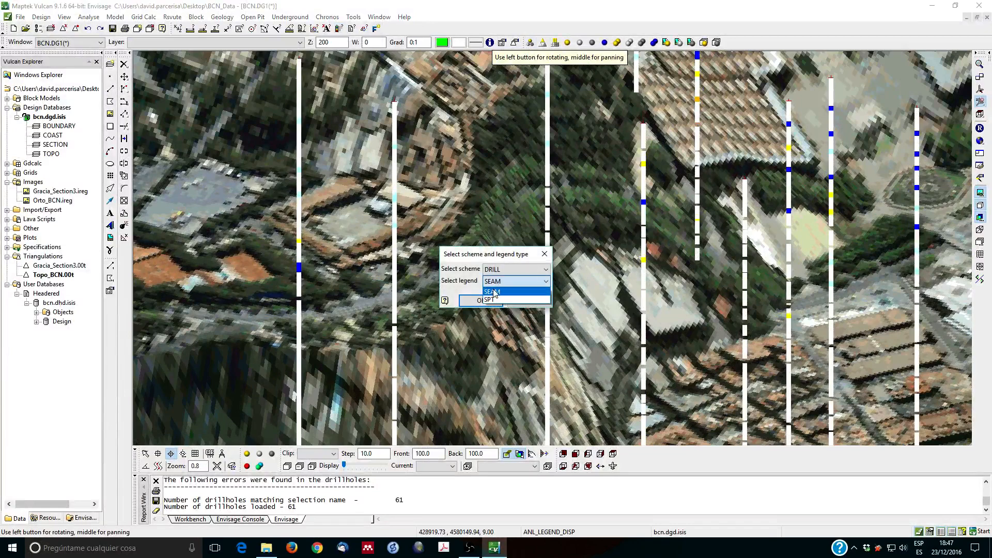
click(512, 294)
click(480, 300)
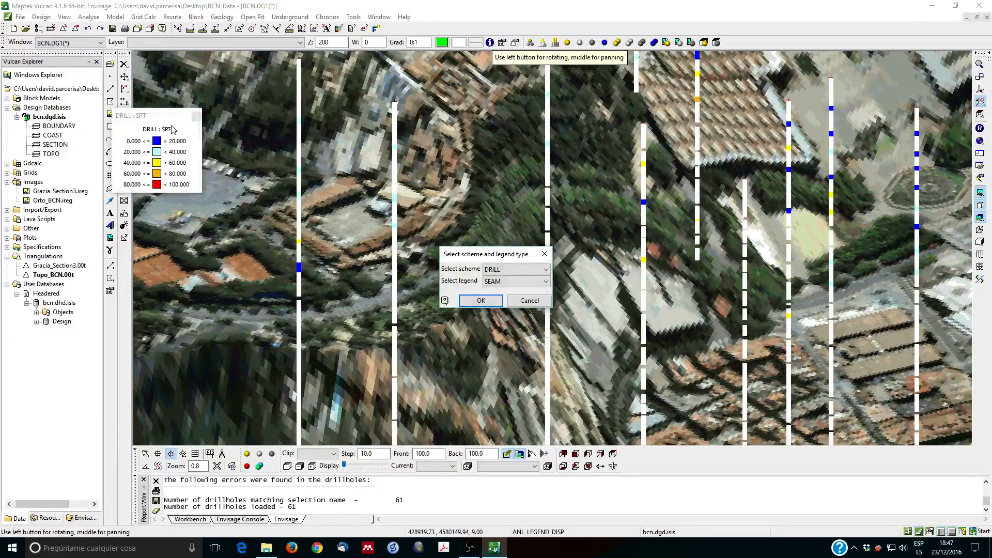
click(544, 253)
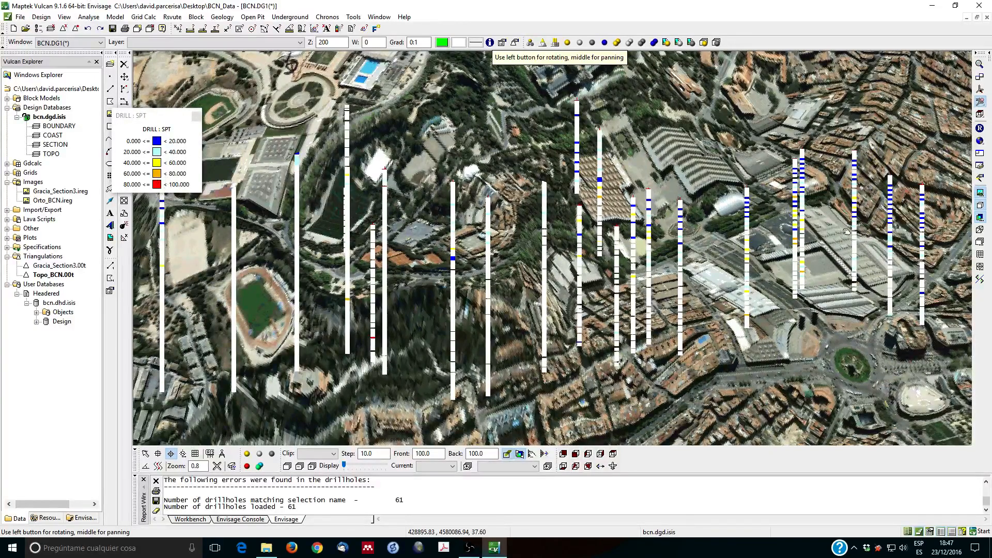
Step: Inspect the drillholes' SPT intervals up close against the legend colours, and close the legend
scroll(842, 243, up, 3)
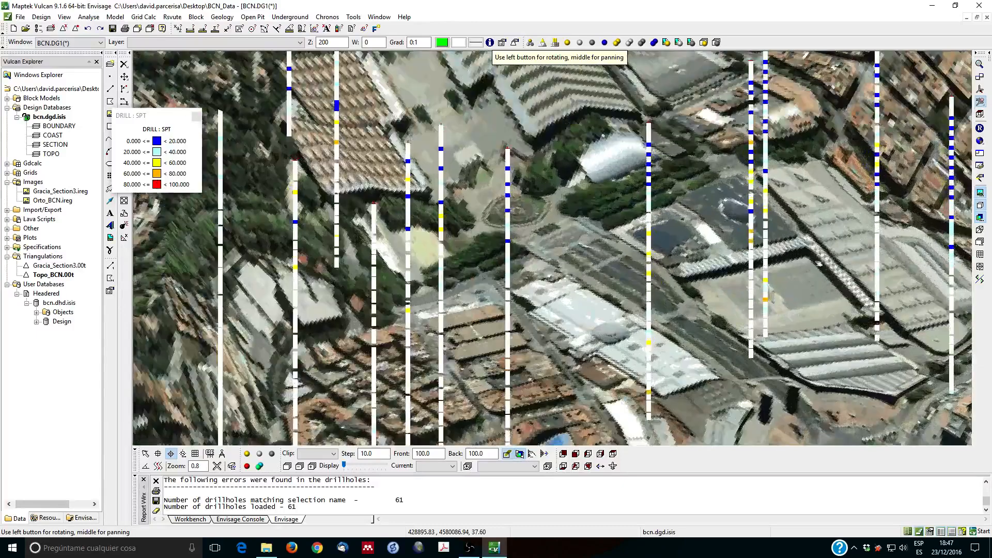
scroll(782, 252, up, 1)
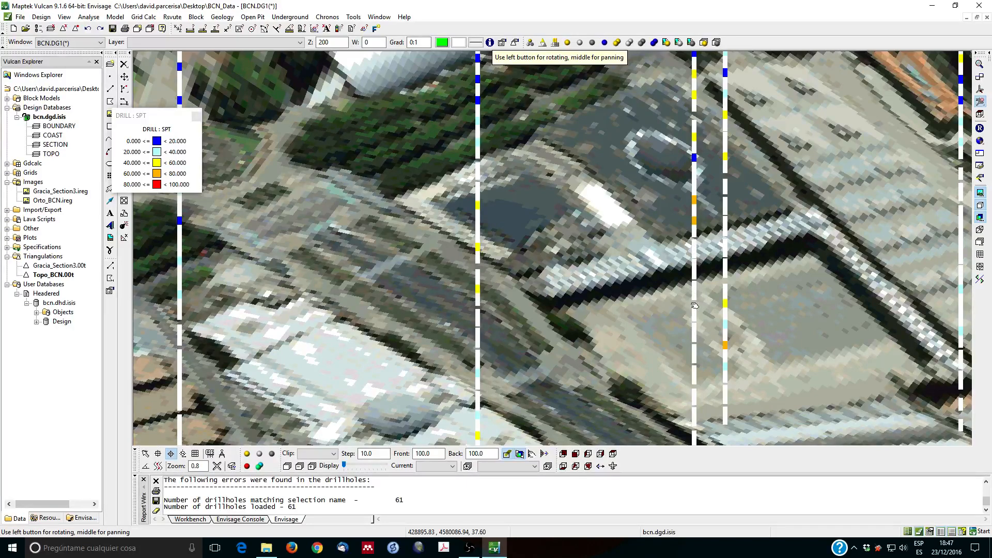
click(196, 116)
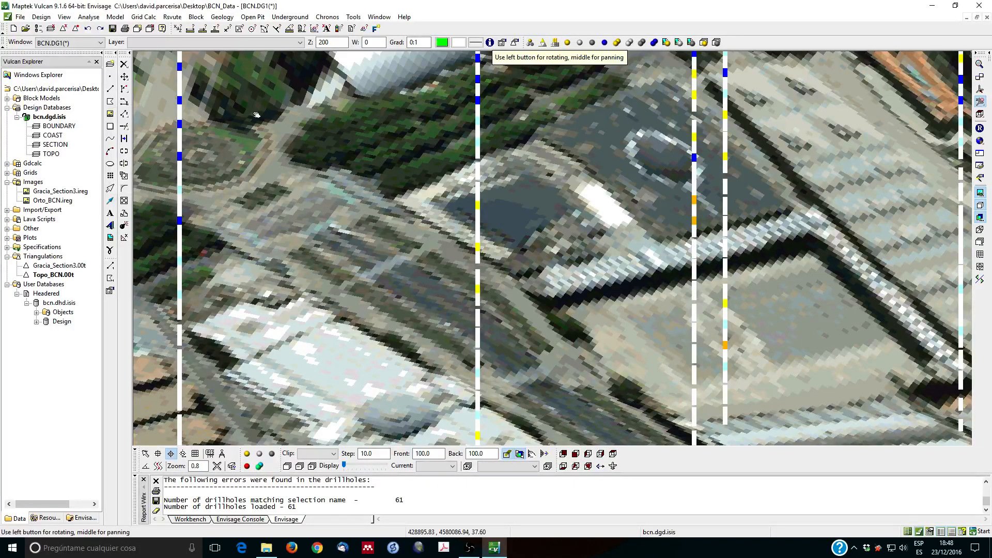
Step: Add a green colour range from -99 to -99 to the DRILL scheme's SPT legend and close the Legend Editor
click(88, 17)
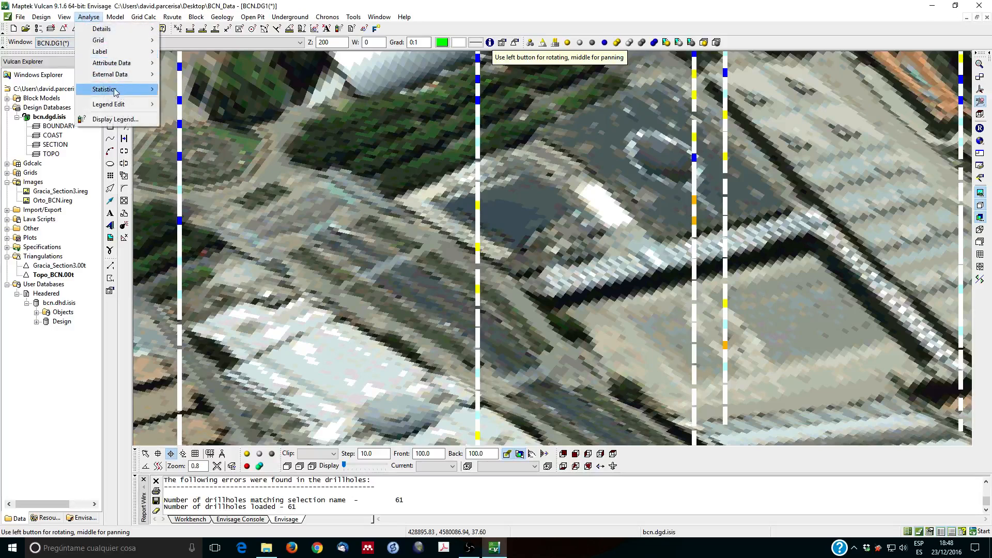
mouse_move(121, 108)
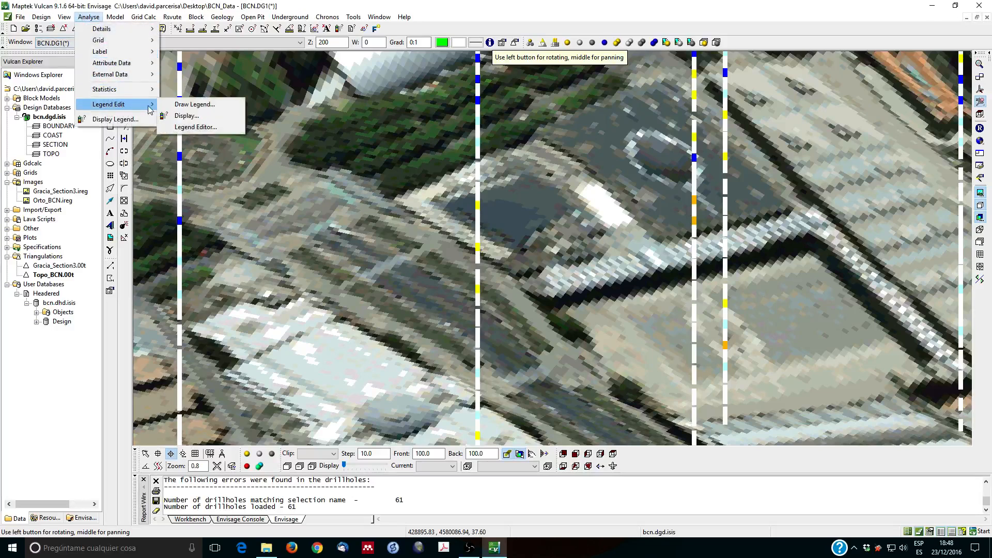
click(195, 126)
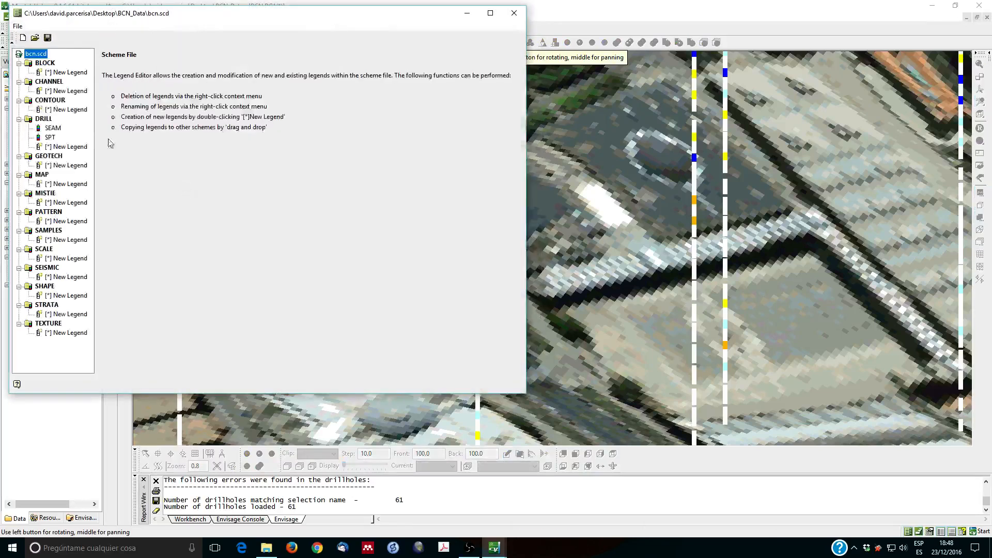
click(49, 138)
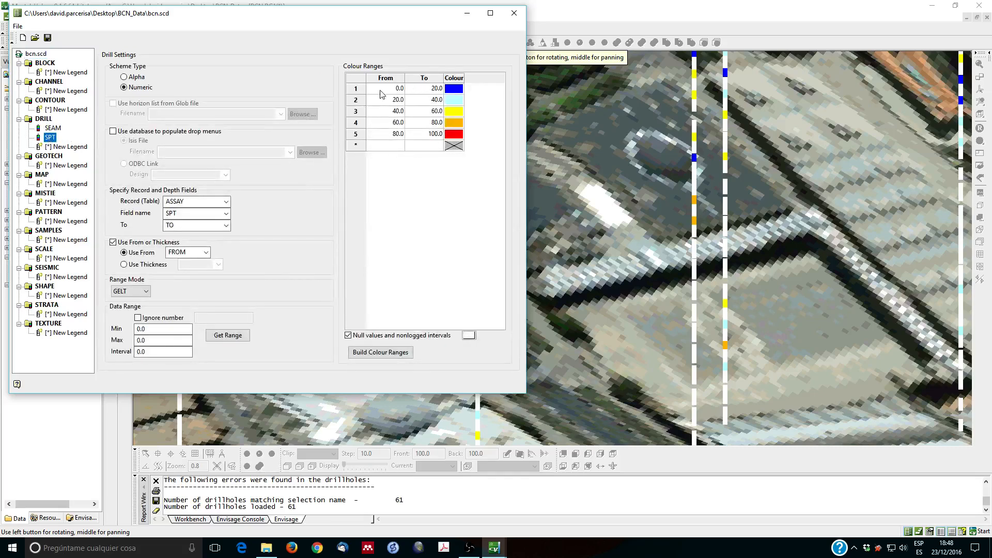
click(389, 147)
text(-99)
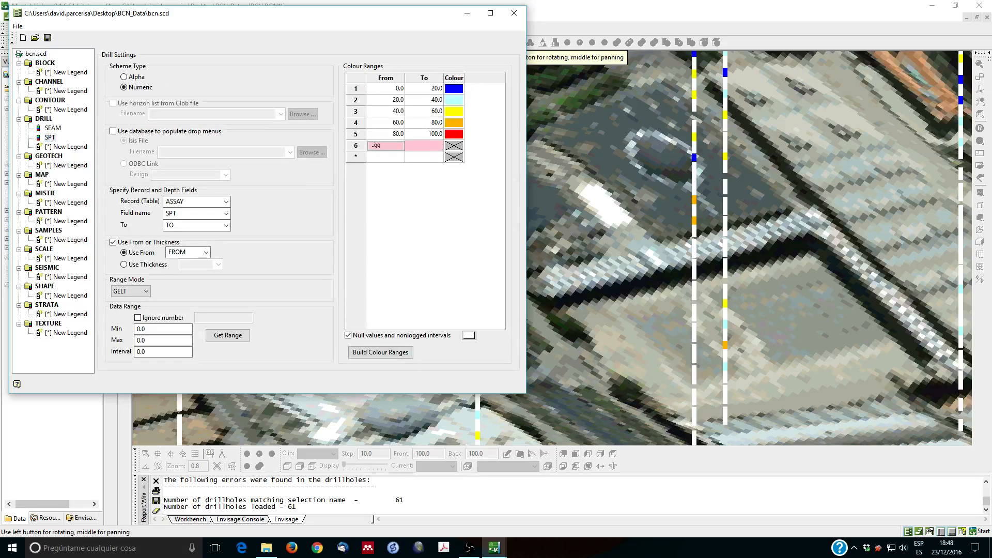
click(428, 147)
text(-99)
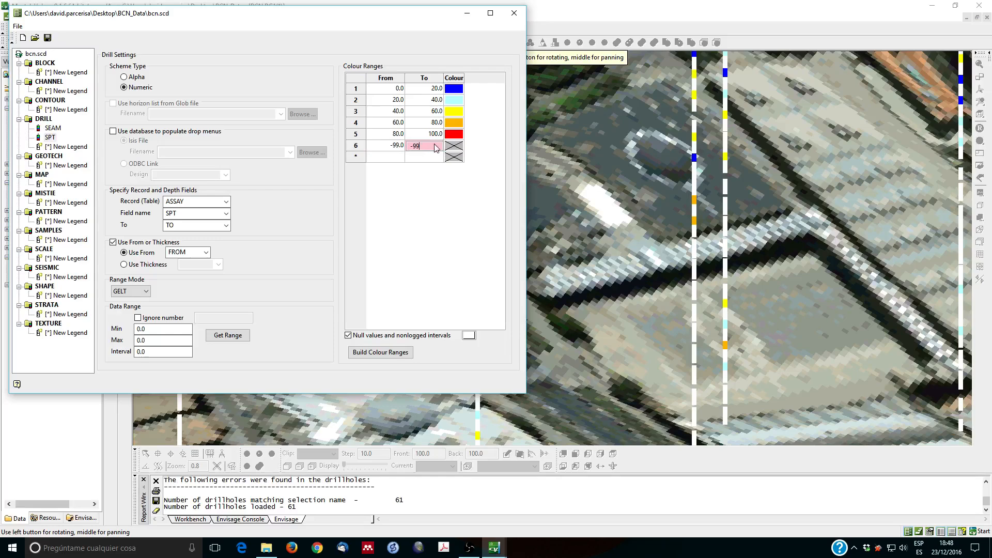
click(453, 146)
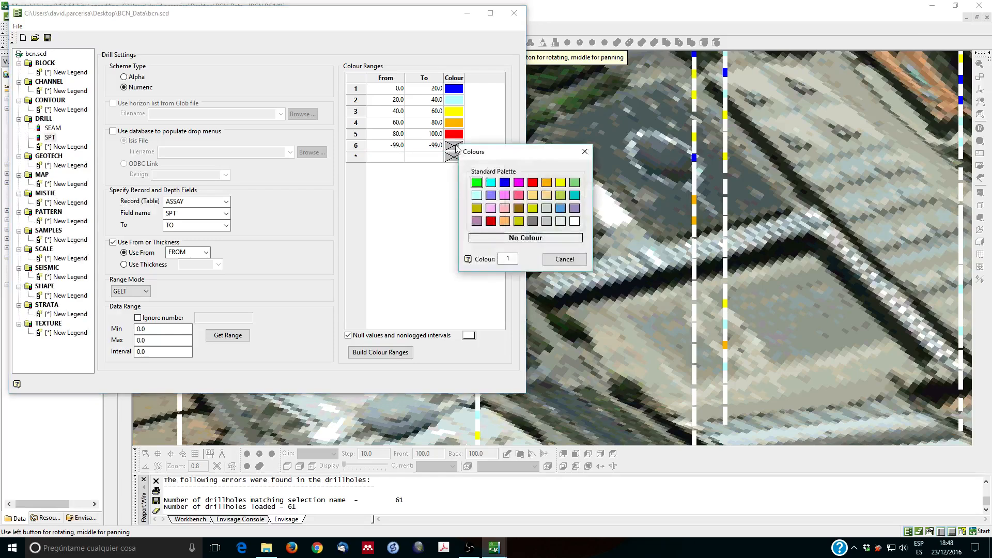
click(478, 183)
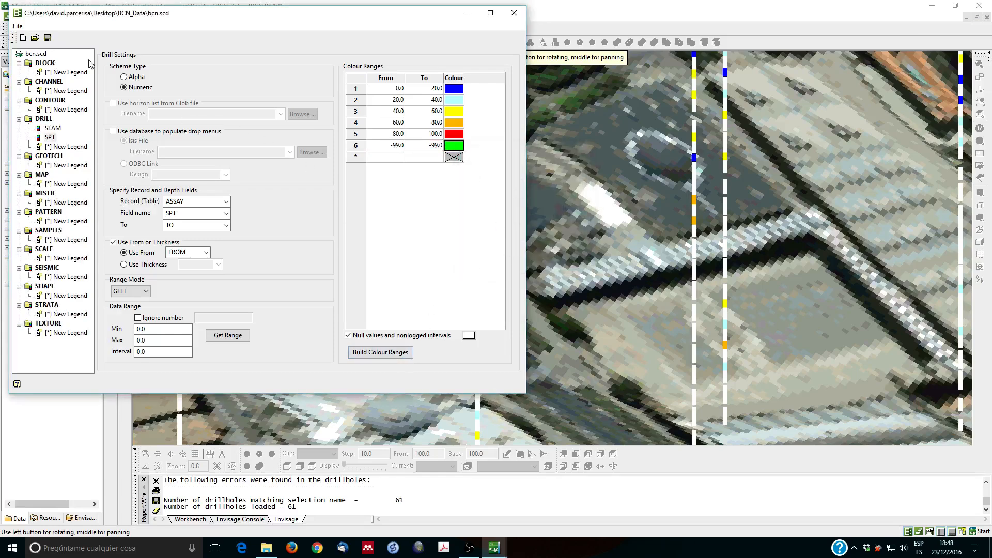
click(515, 14)
Step: Remove the loaded SPT-coloured drillholes from the view
click(231, 19)
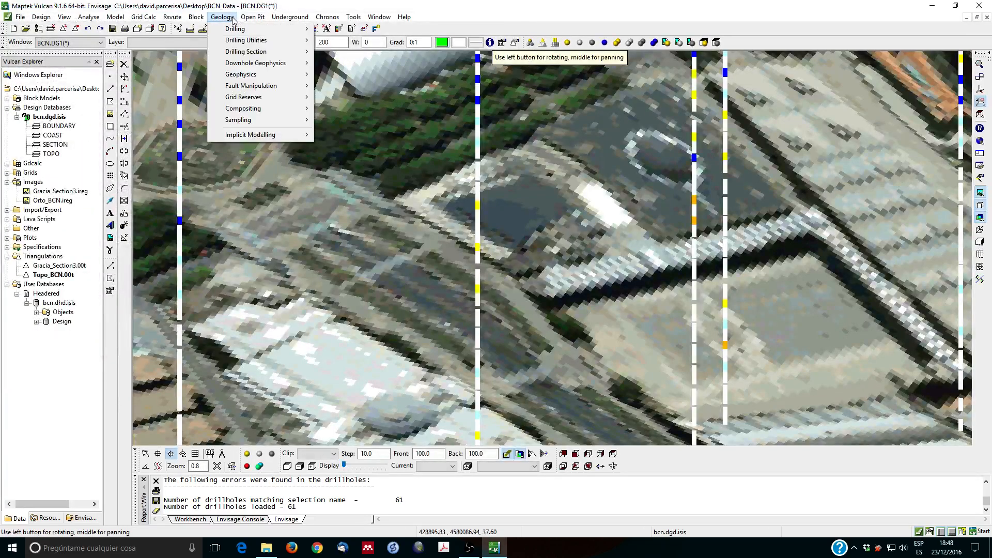
mouse_move(243, 29)
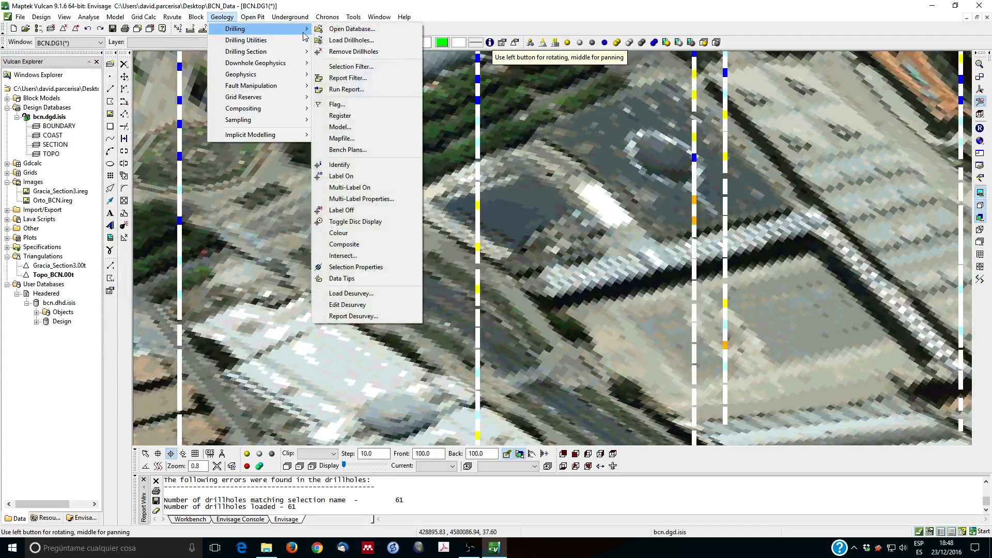
click(354, 52)
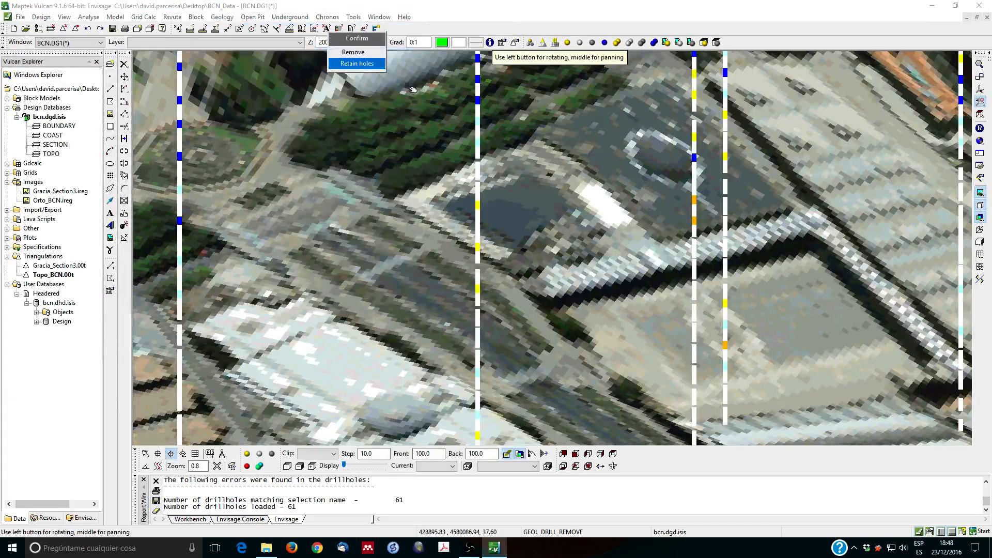
click(364, 63)
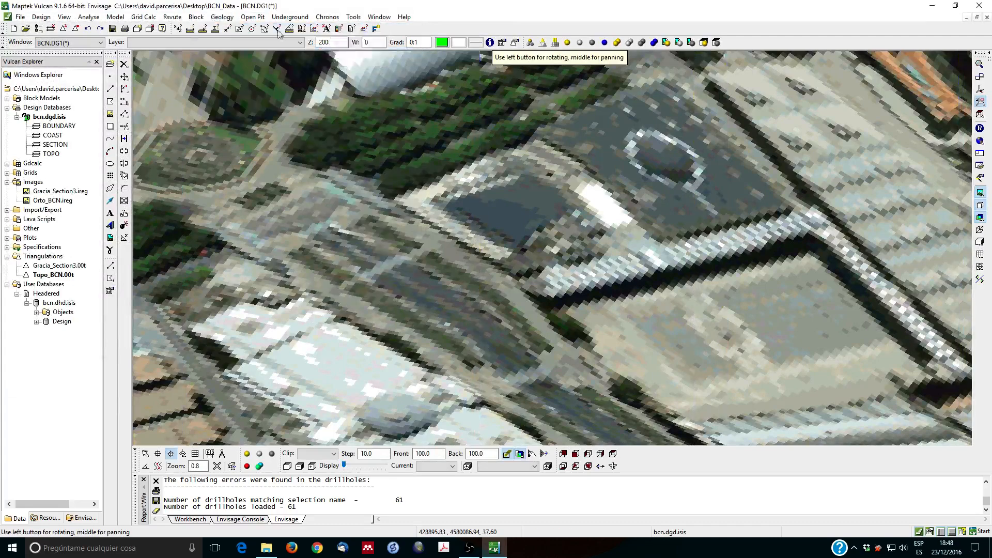
Step: Load all drillholes by name with the edited SPT colour legend and inspect their intervals for the green range
click(114, 18)
mouse_move(222, 17)
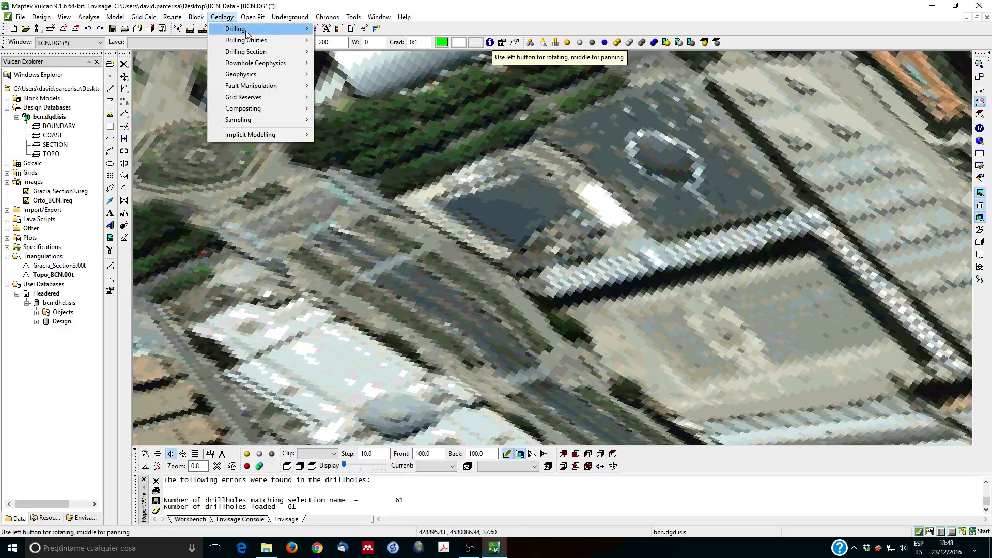
mouse_move(247, 31)
click(344, 29)
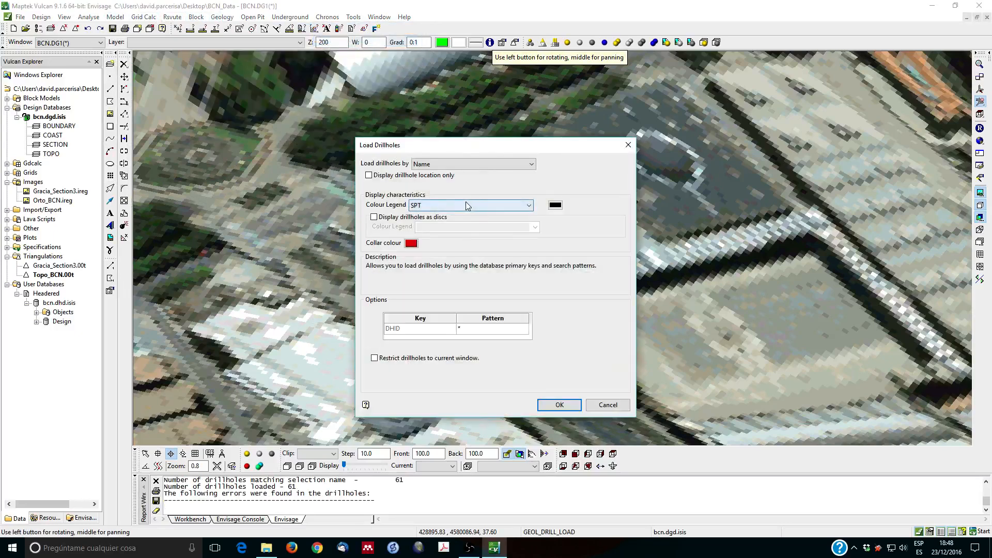
click(559, 405)
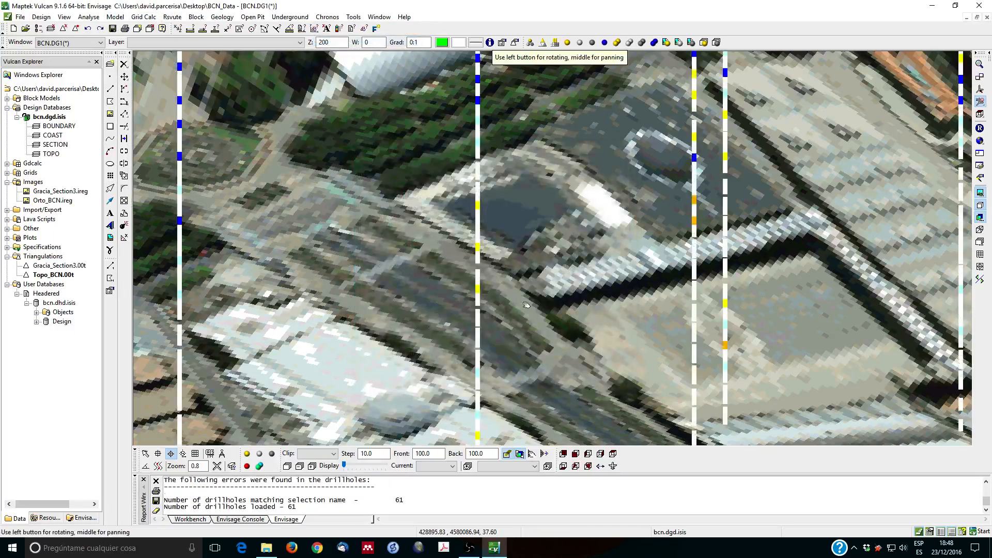
scroll(777, 236, down, 10)
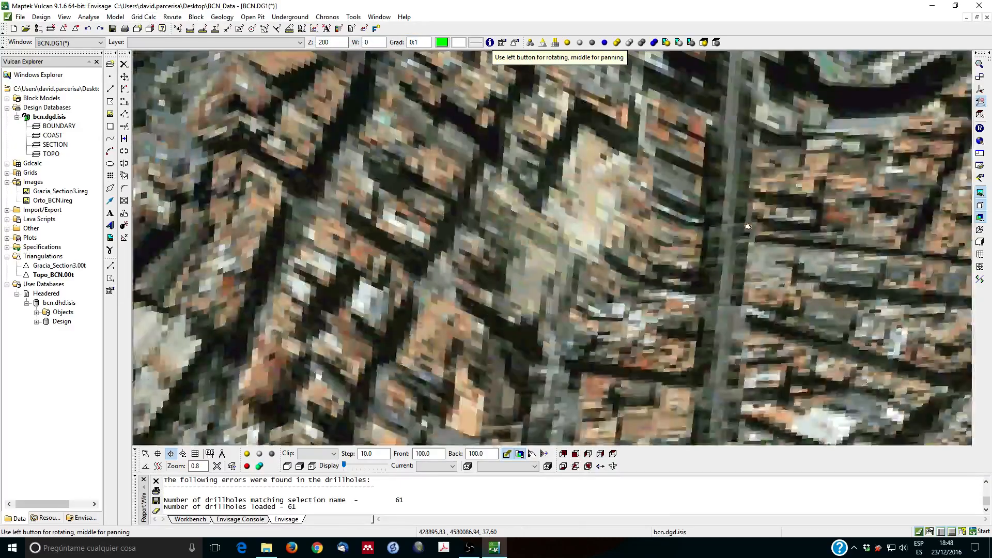
scroll(730, 240, down, 3)
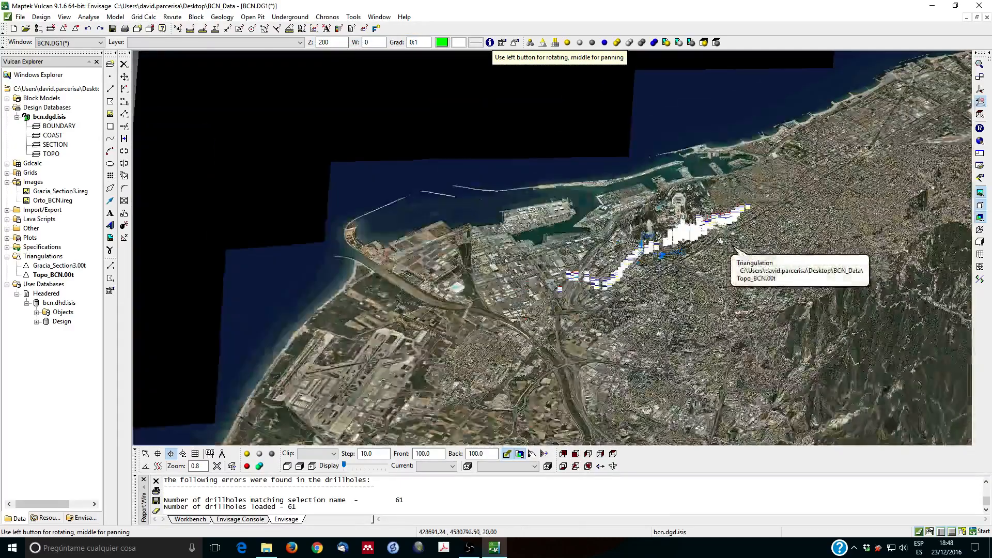
scroll(718, 242, up, 10)
scroll(738, 237, up, 8)
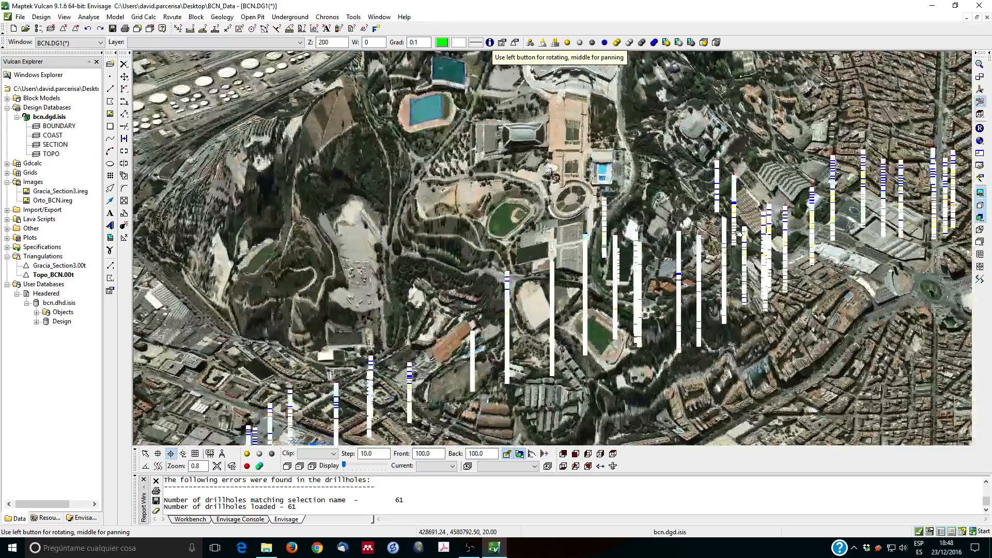
scroll(836, 288, up, 6)
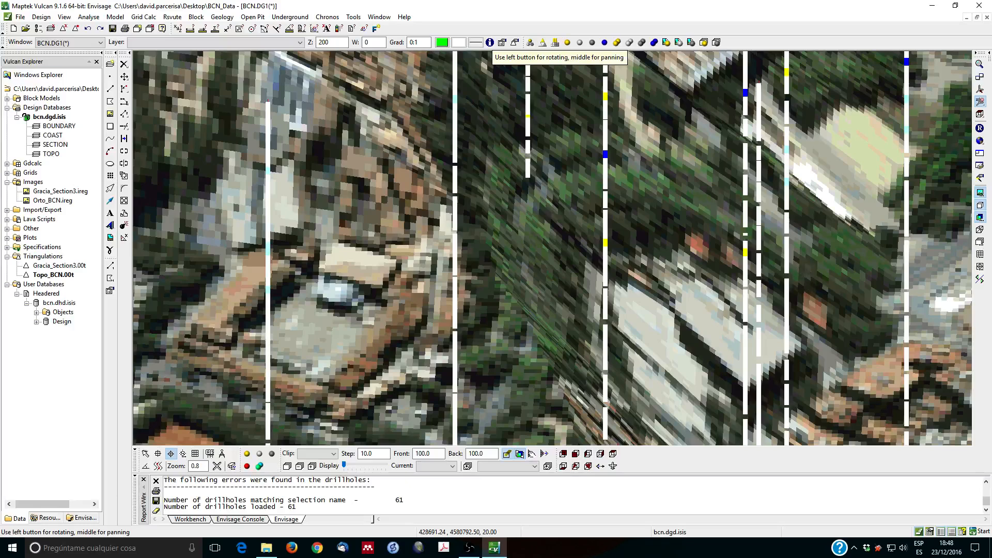
Step: Set the SPT legend's green range to run from -98 to -100 and close the Legend Editor
click(88, 17)
mouse_move(121, 105)
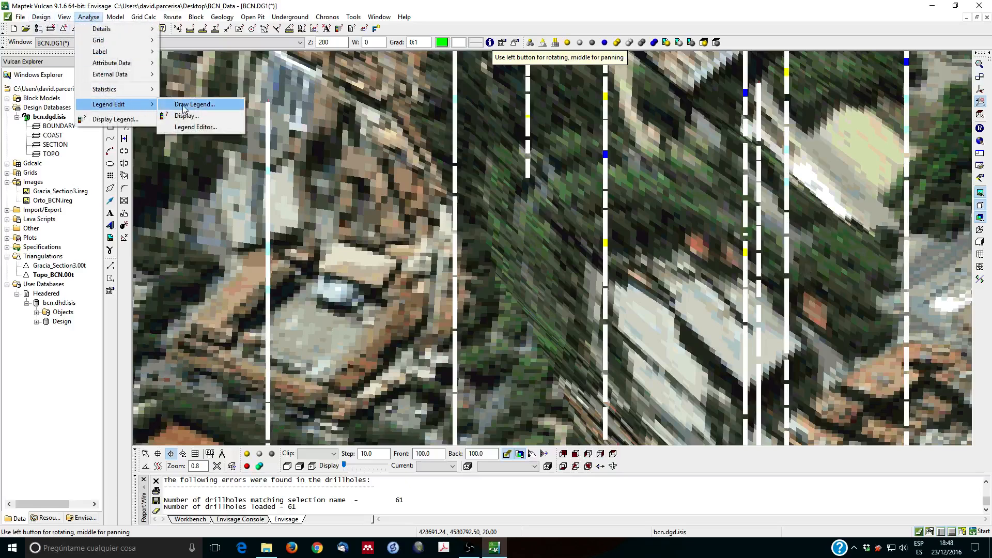
click(195, 128)
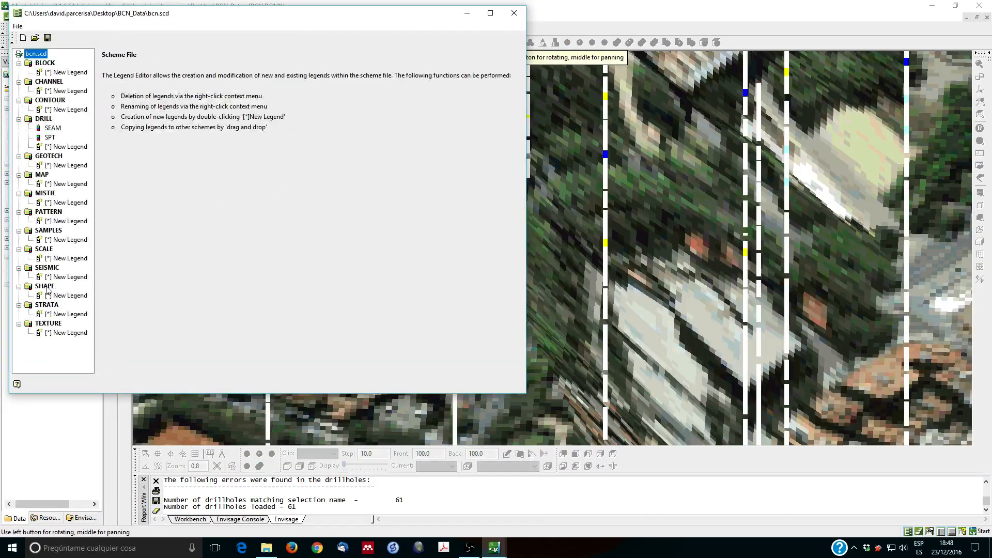
click(50, 139)
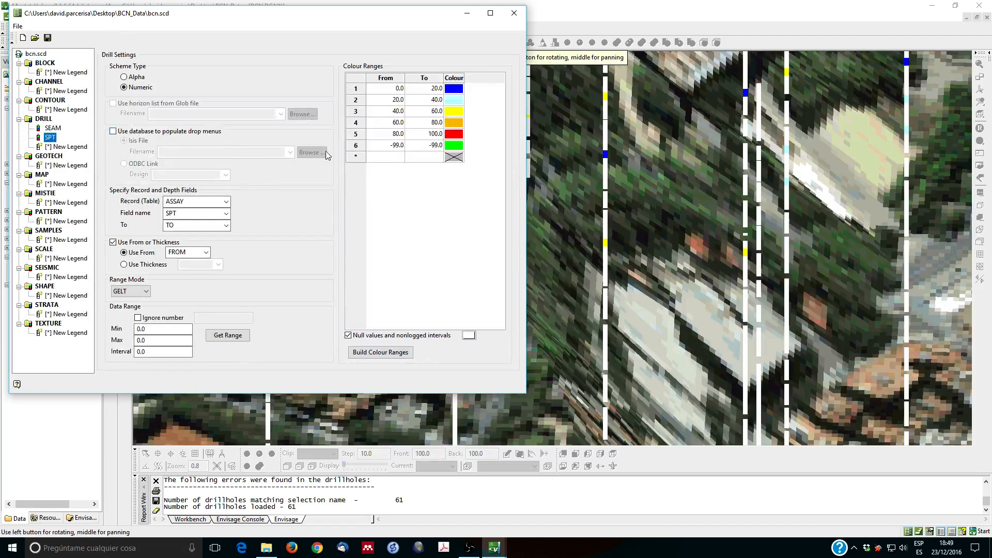
click(396, 146)
click(400, 147)
click(438, 149)
click(437, 148)
key(BackSpace)
key(BackSpace)
click(418, 211)
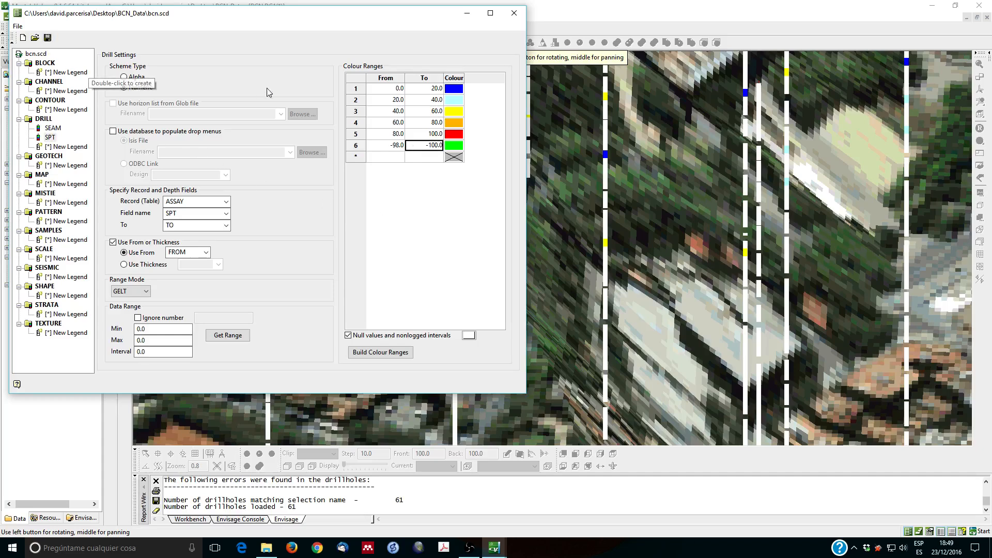
click(514, 12)
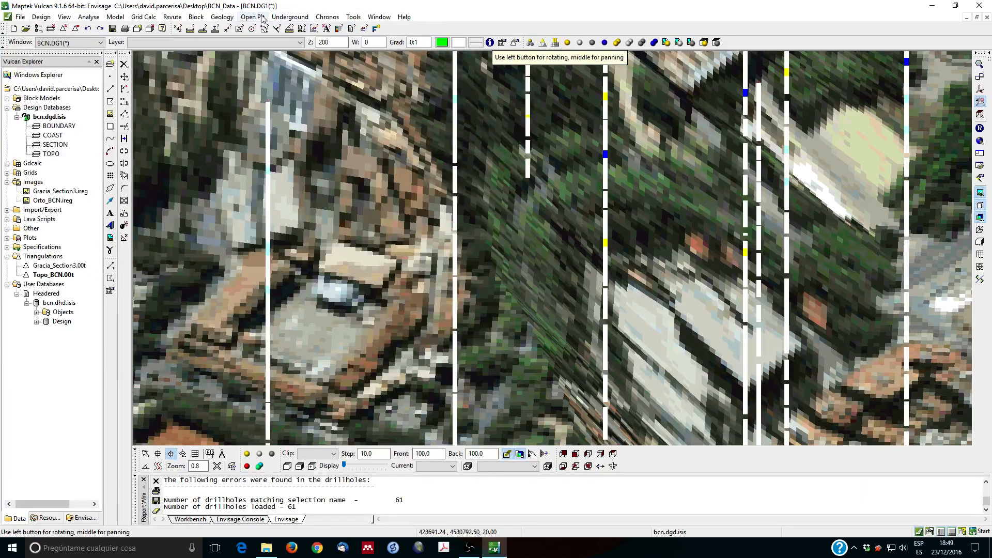
Step: Remove the currently displayed drillholes so the revised SPT legend can be applied
click(226, 19)
mouse_move(247, 33)
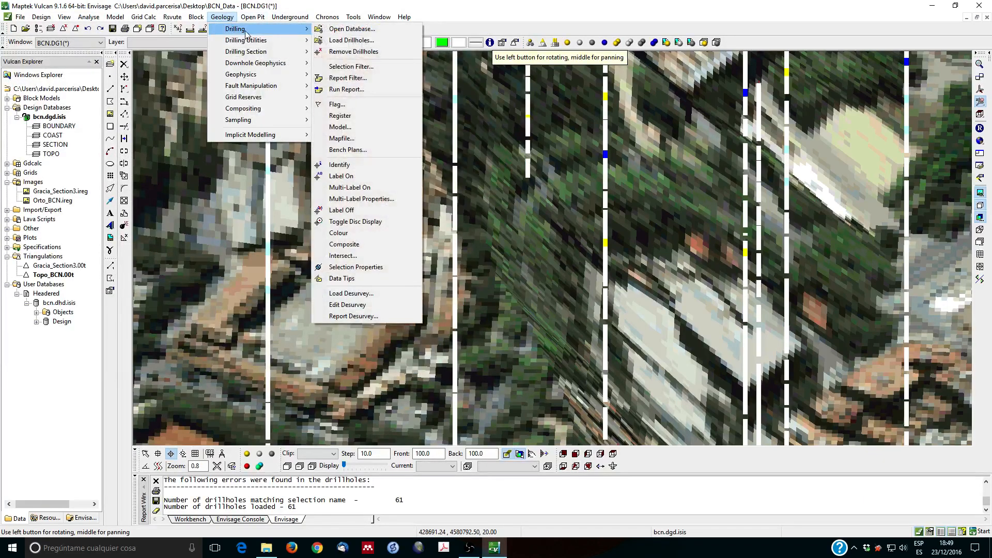
click(354, 52)
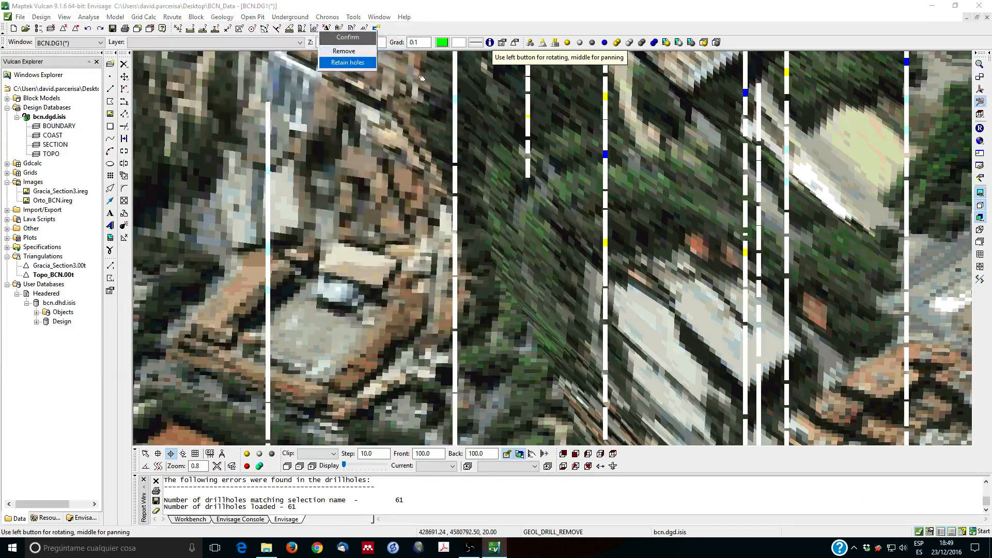
click(354, 62)
Step: Reload all drillholes by name with the revised SPT colour legend and inspect their coloured intervals
click(222, 17)
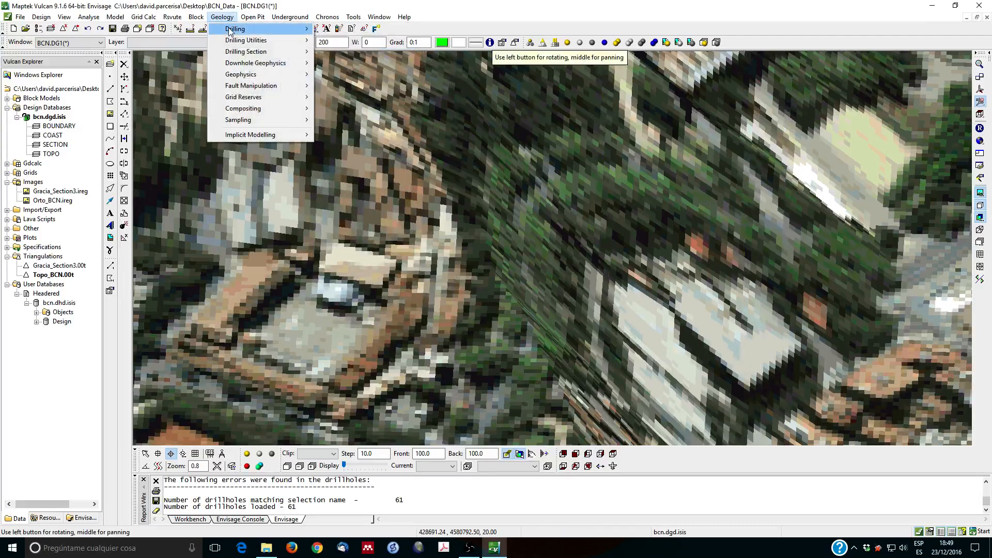
mouse_move(230, 30)
click(344, 40)
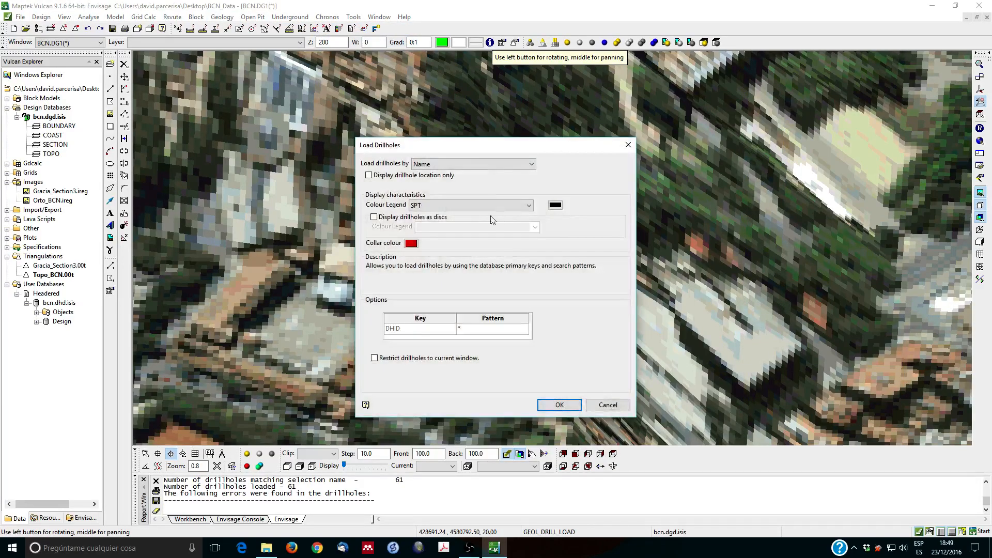
click(559, 405)
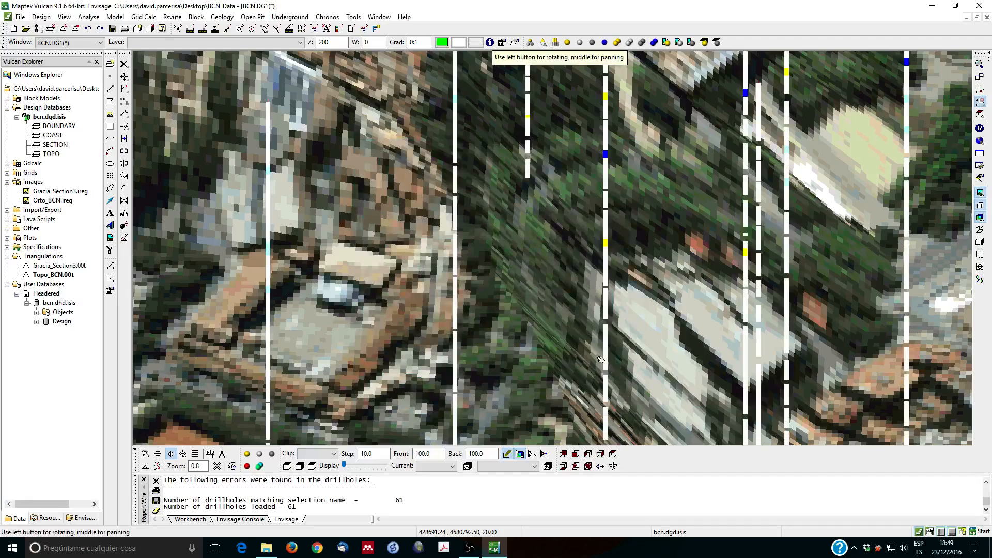
scroll(644, 324, down, 6)
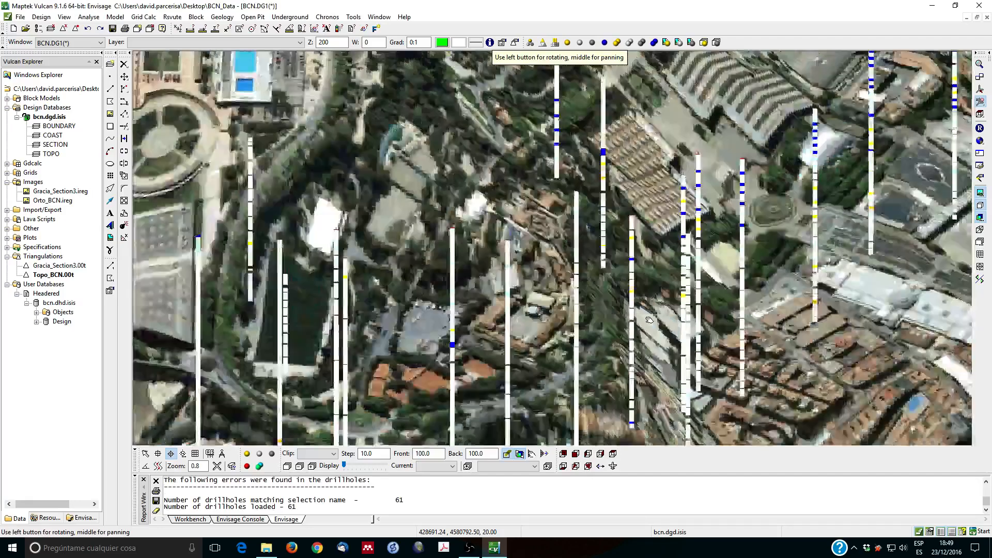
drag(860, 240, 689, 274)
scroll(664, 259, up, 3)
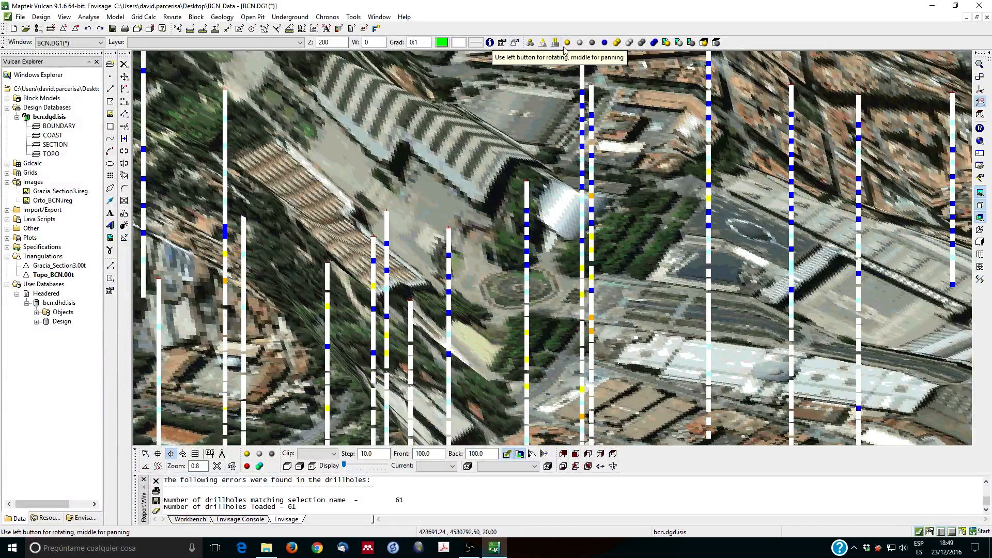
Step: Display the DRILL scheme's SPT legend over the drillholes to compare the colours, and close it
click(339, 29)
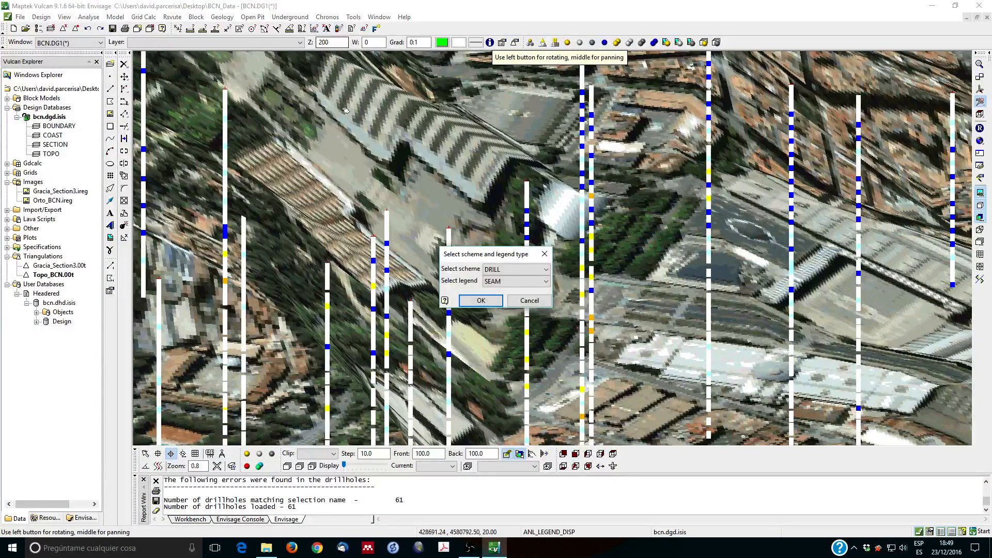
click(499, 281)
click(499, 298)
click(480, 300)
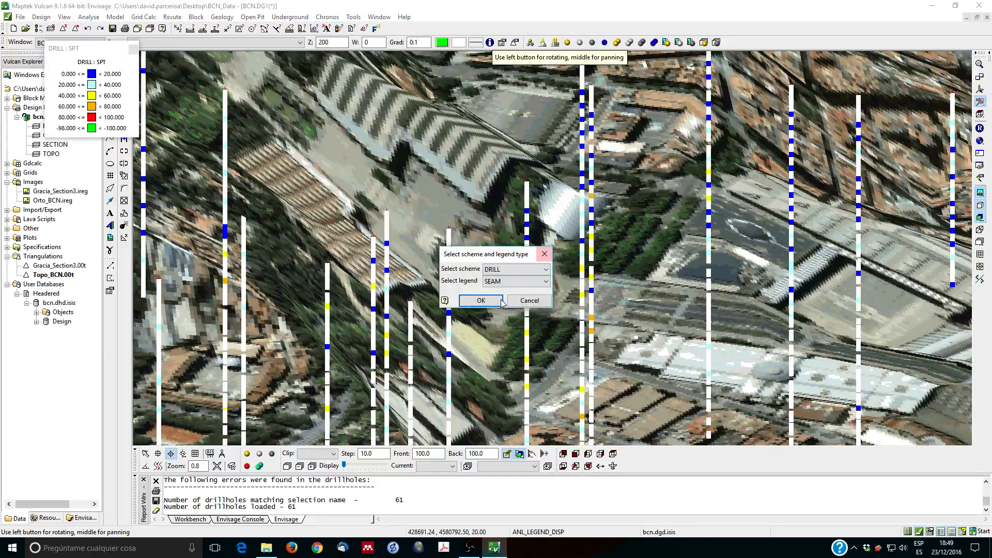
click(544, 253)
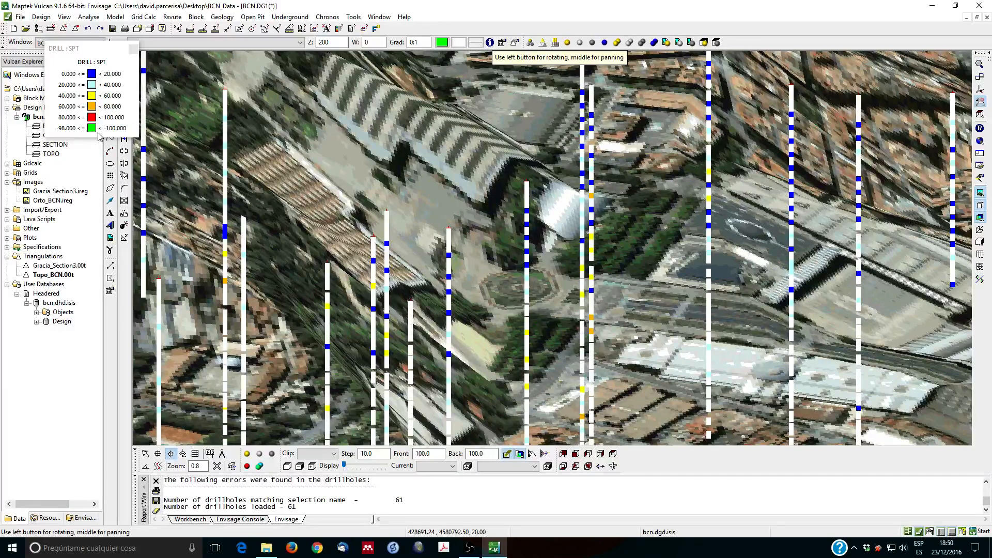
click(133, 49)
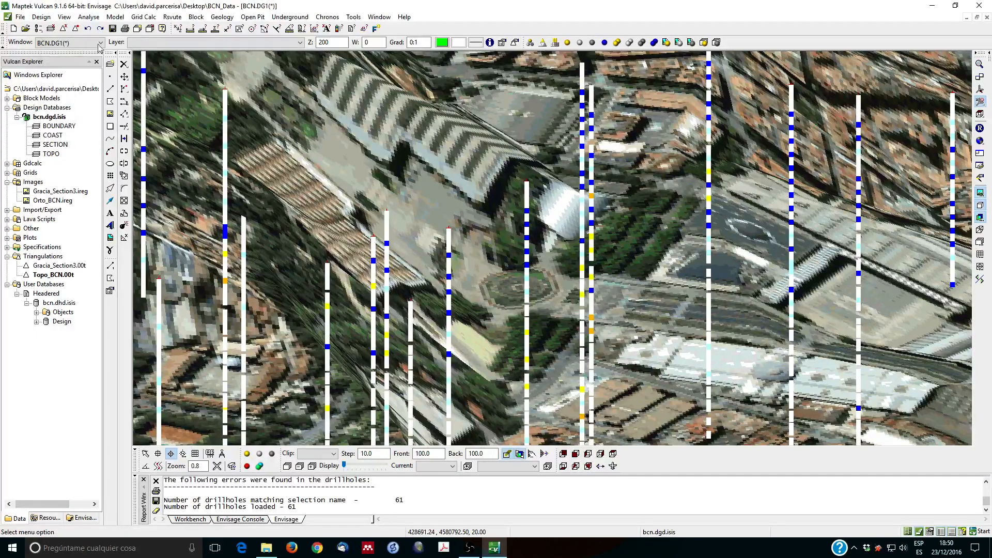
Step: Set the DRILL scheme's SPT legend green range to run from -100 to -98 and close the Legend Editor
click(96, 18)
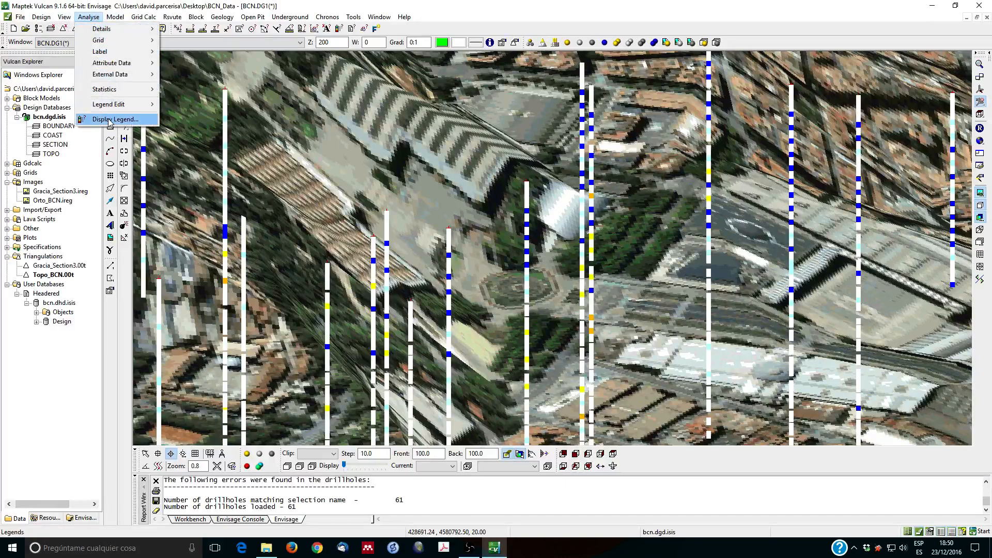
mouse_move(124, 104)
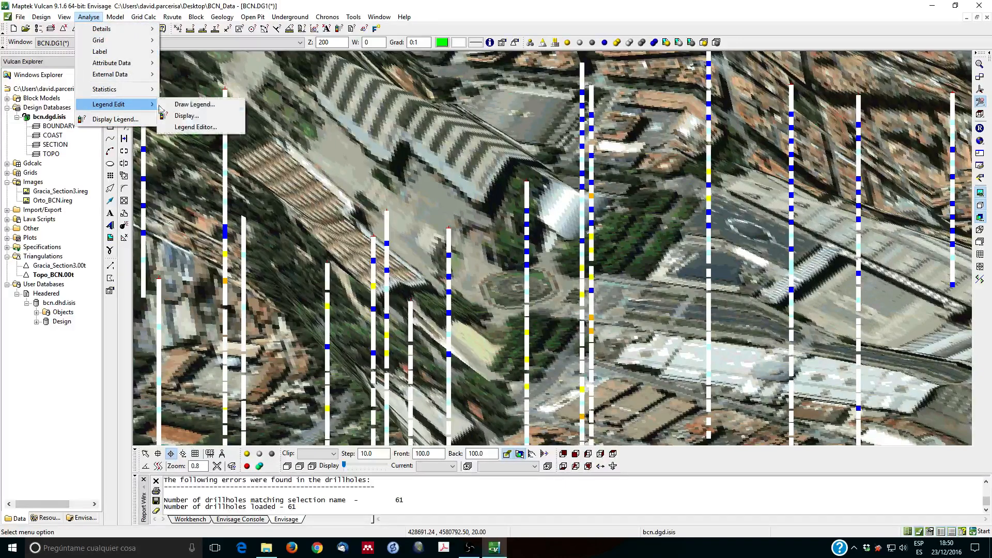
click(194, 128)
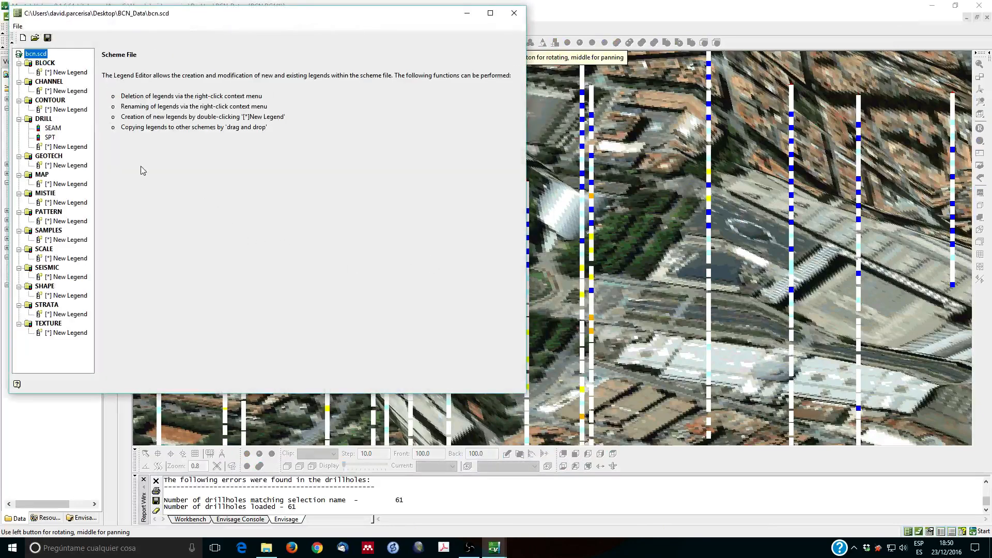
click(49, 138)
click(397, 146)
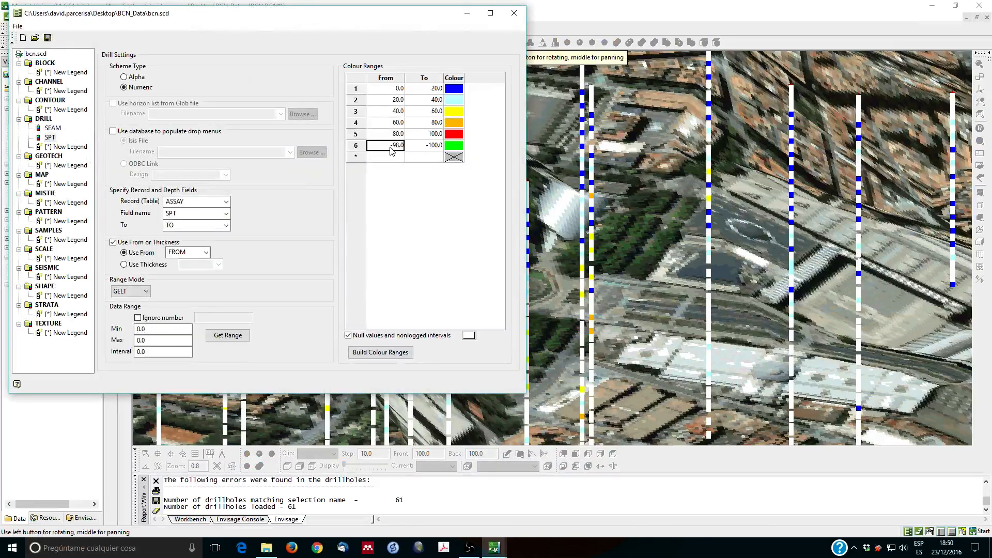
text(-100)
click(428, 147)
key(BackSpace)
text(-98)
key(Return)
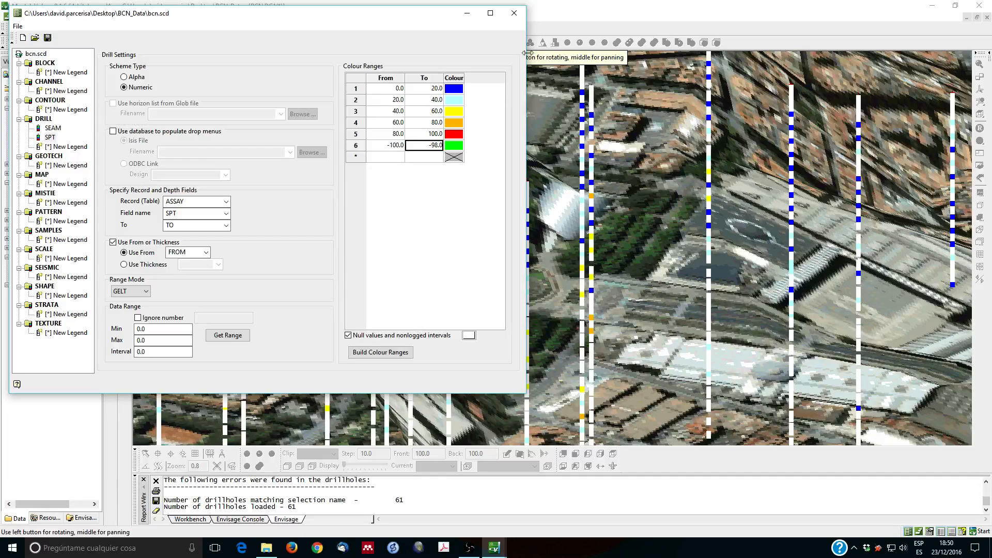
click(514, 13)
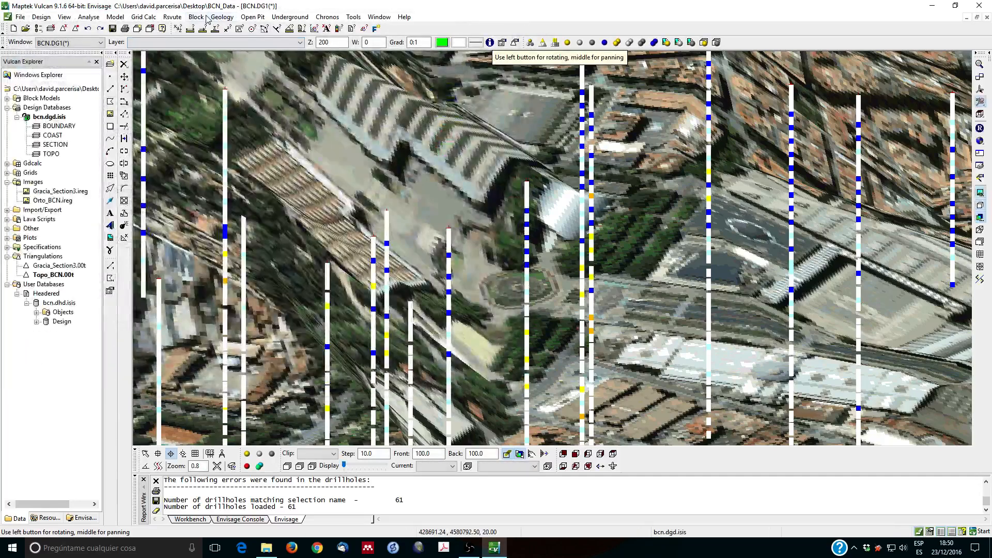
Step: Remove the loaded drillholes so the corrected SPT range can be applied
click(221, 17)
mouse_move(233, 29)
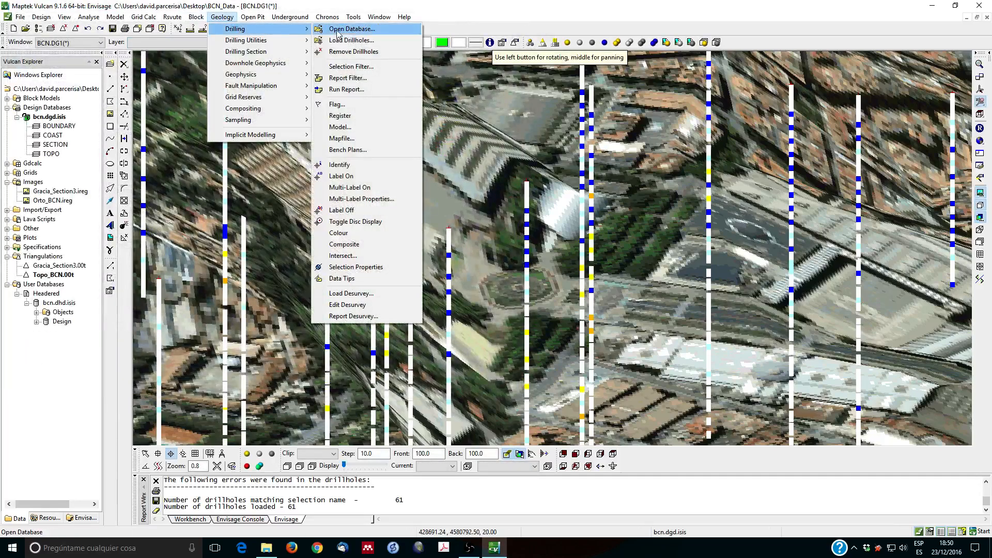
click(356, 52)
click(359, 53)
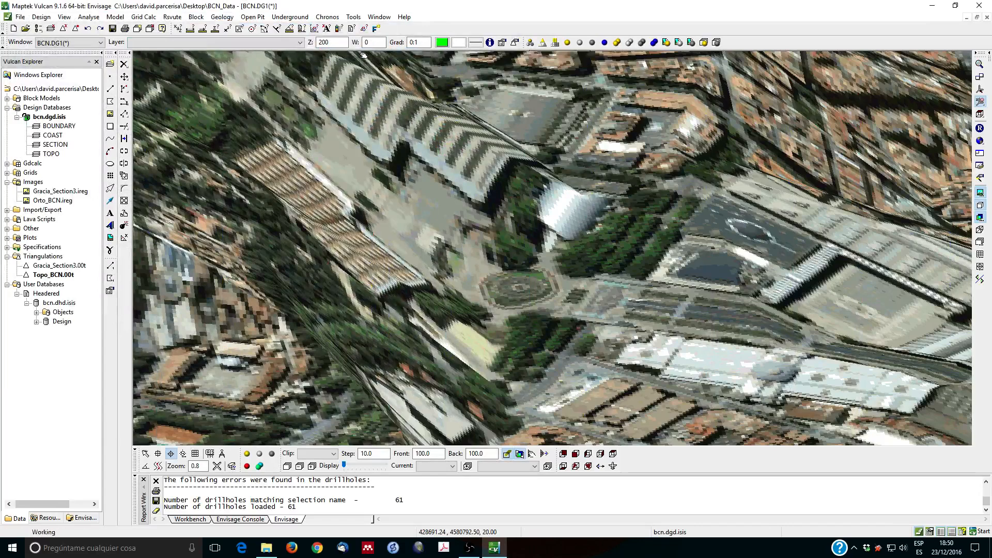
Step: Load all drillholes by name, coloured with the corrected SPT legend
click(229, 19)
mouse_move(233, 28)
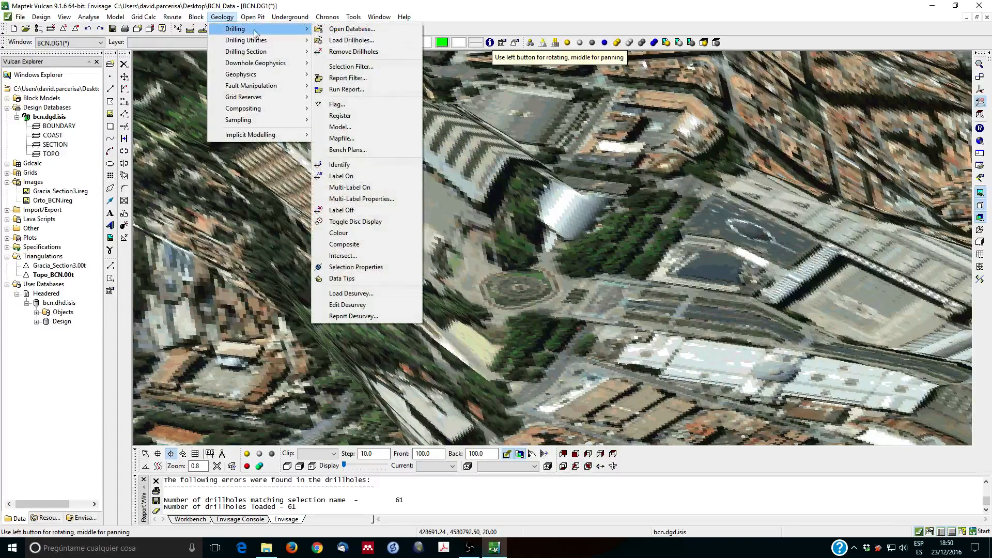
click(364, 41)
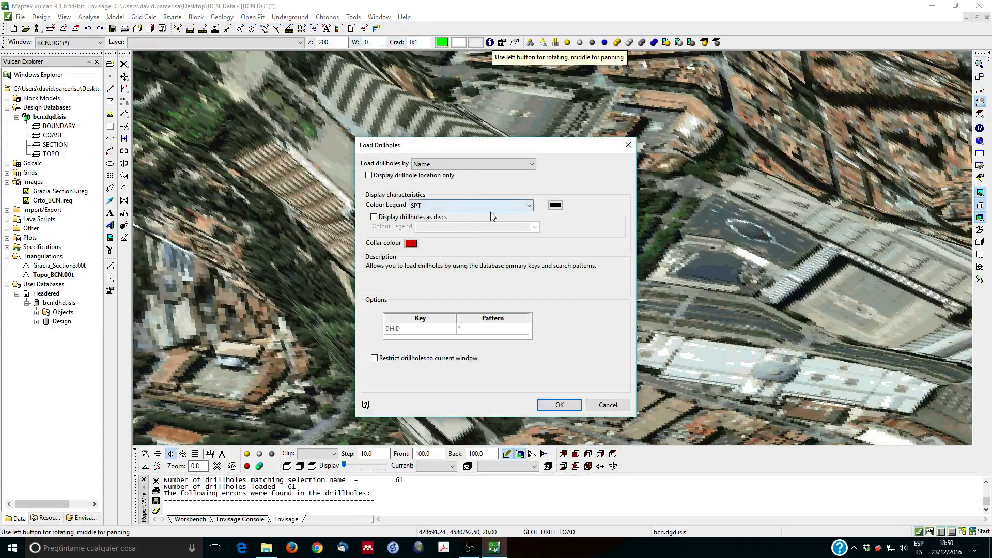
click(559, 405)
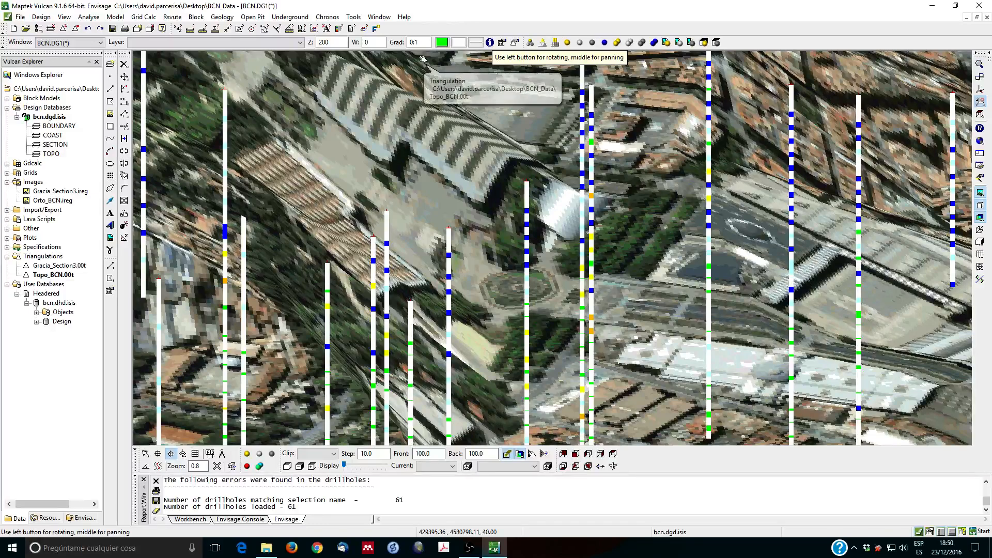
Step: Display the DRILL scheme's SEAM legend on screen and close the legend selection
click(338, 29)
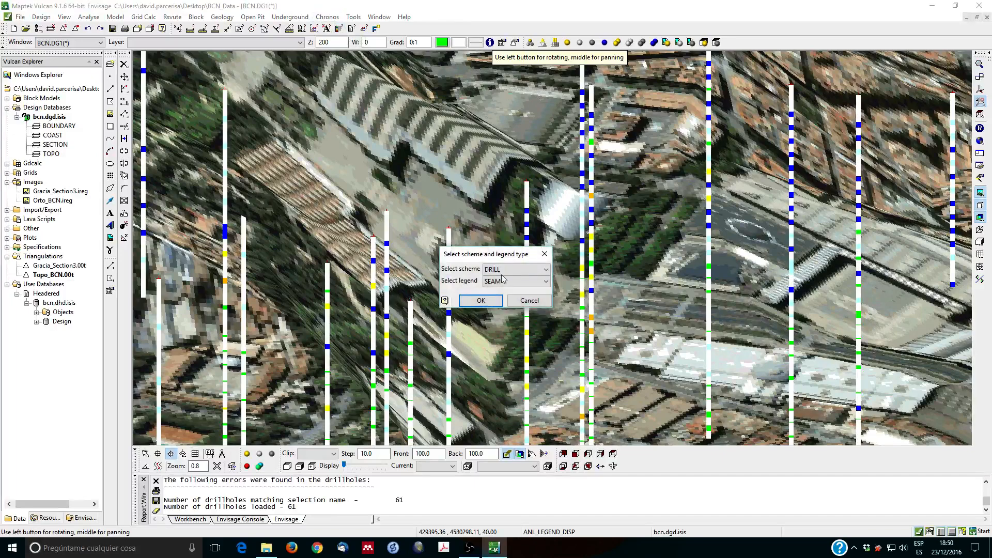
click(480, 300)
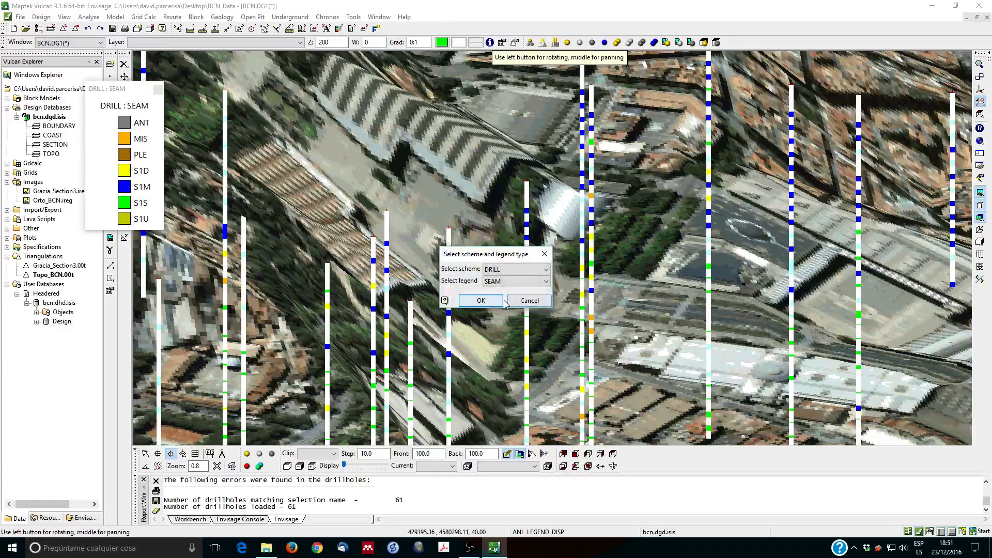
click(536, 302)
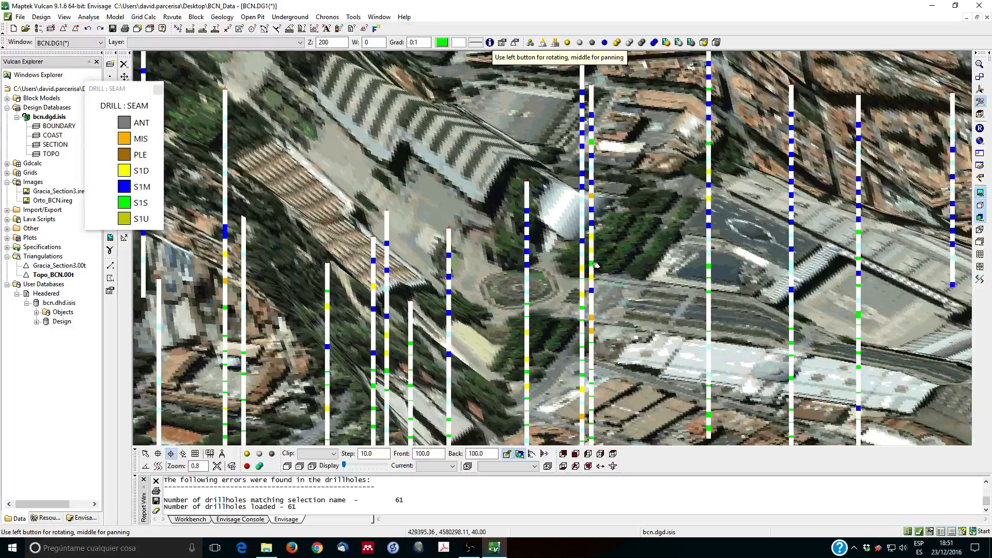
Step: Examine the reloaded drillholes from several angles and their location across the wider Barcelona topography
drag(598, 267, 687, 339)
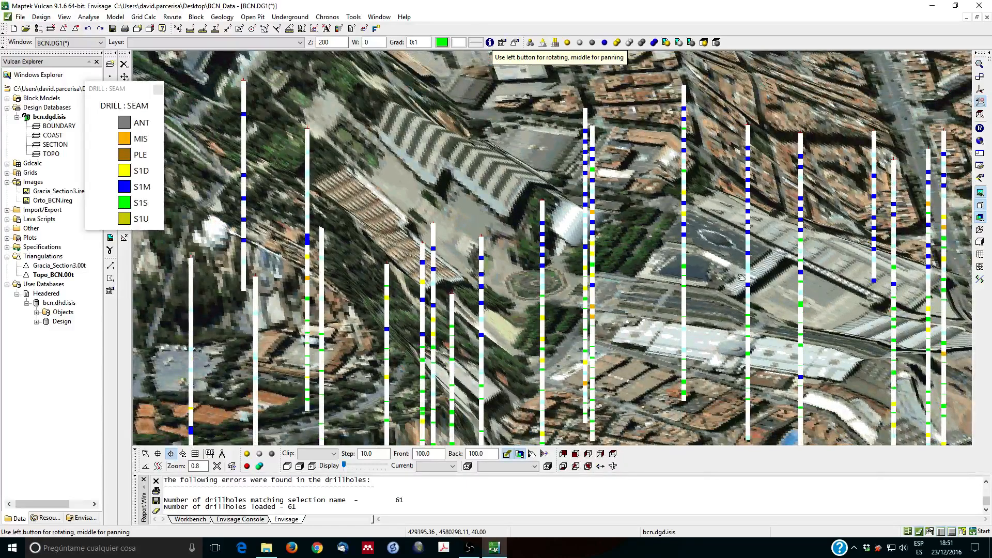
drag(922, 345, 718, 340)
drag(731, 202, 791, 335)
scroll(823, 319, up, 2)
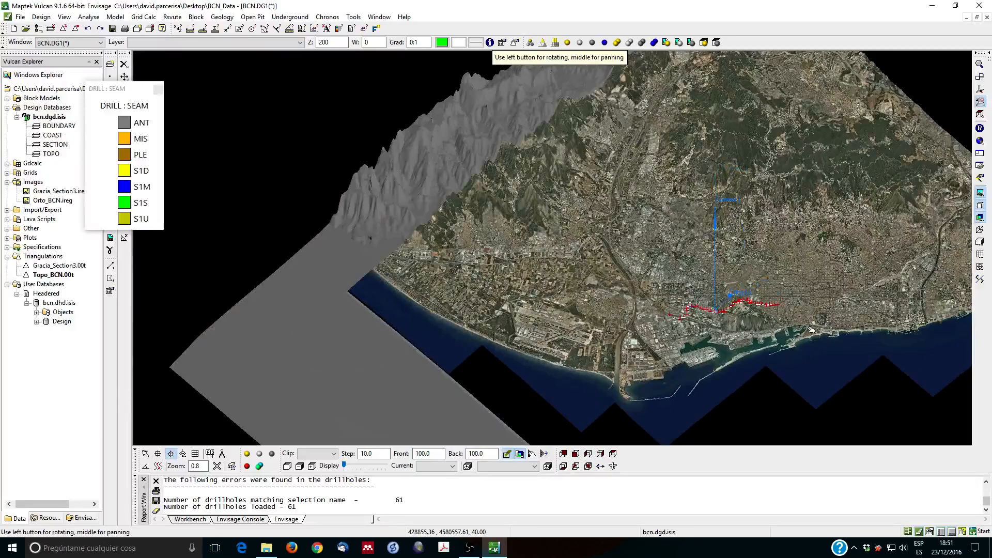
scroll(810, 333, up, 1)
scroll(785, 341, up, 2)
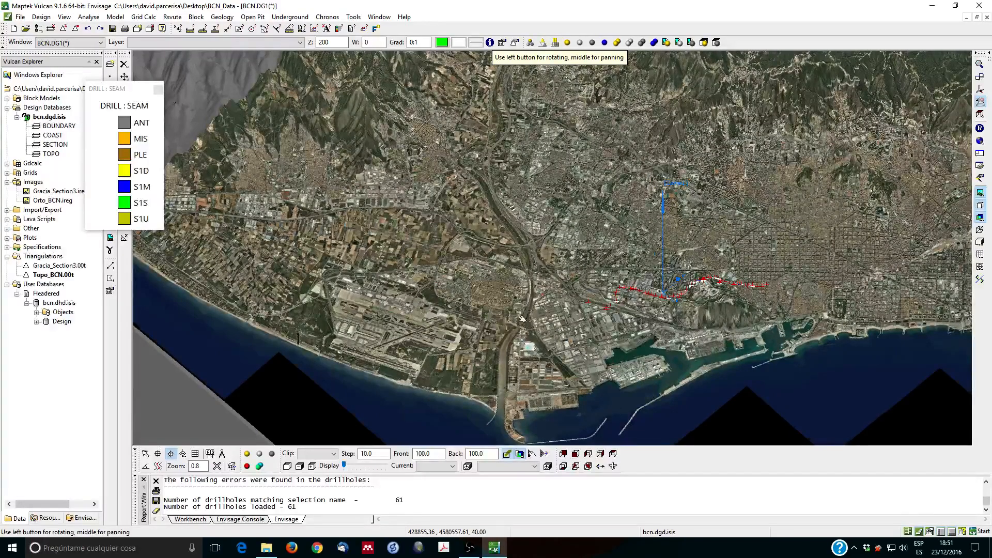
mouse_move(496, 553)
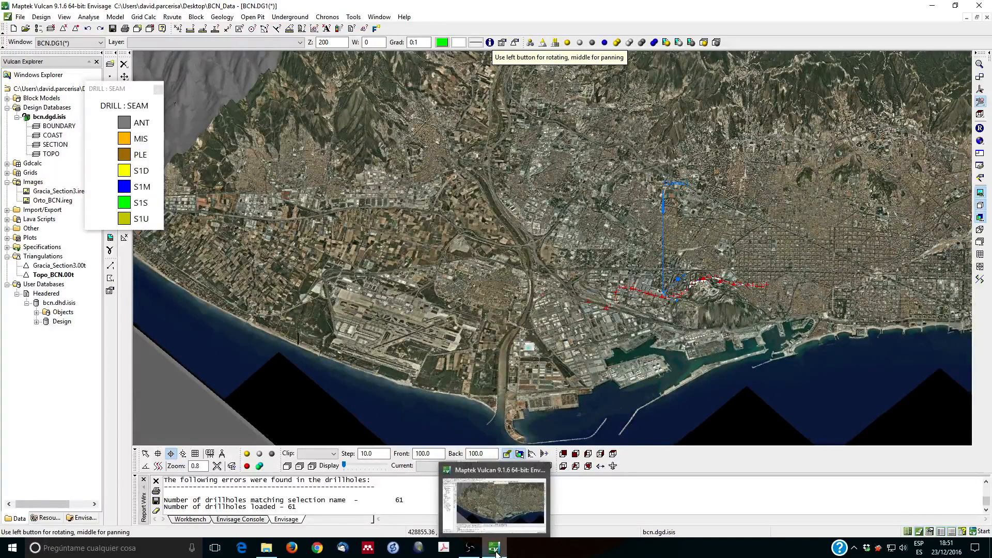